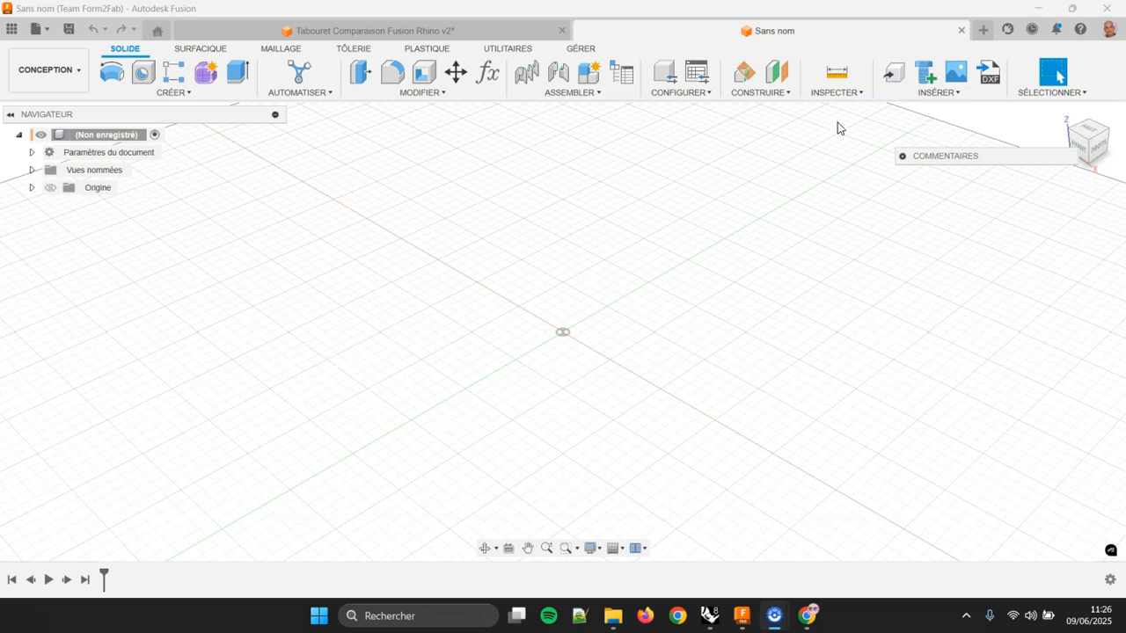
- Insert the image "Tabouret Comparaison Fusion Rhino Dessin v2.jpg" as a canvas on the XZ origin plane
left_click(937, 94)
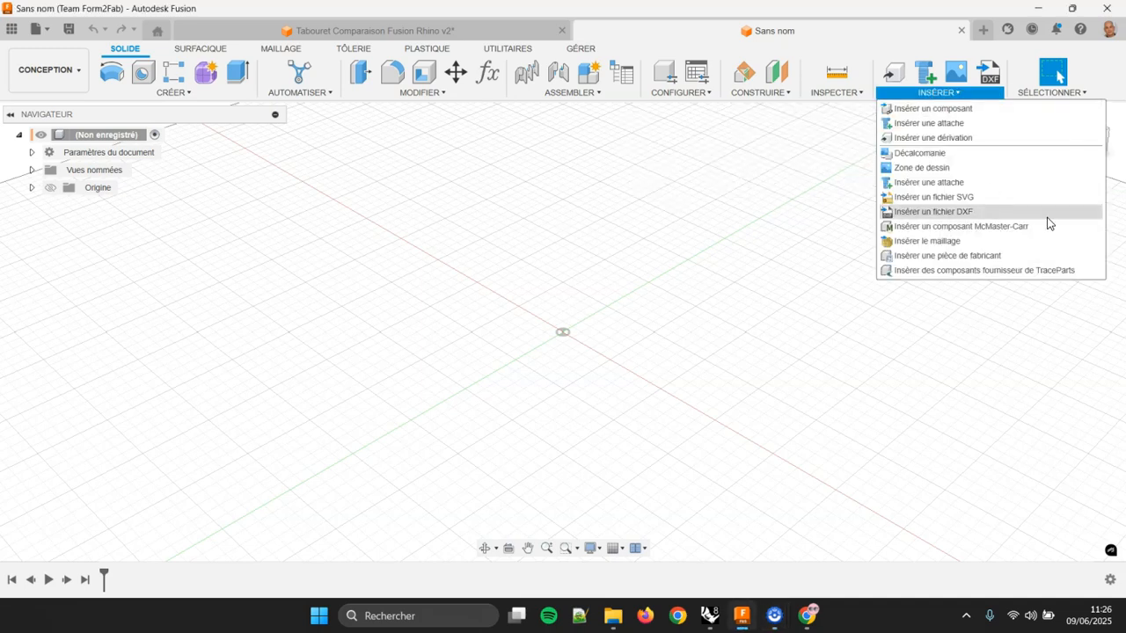
left_click(947, 181)
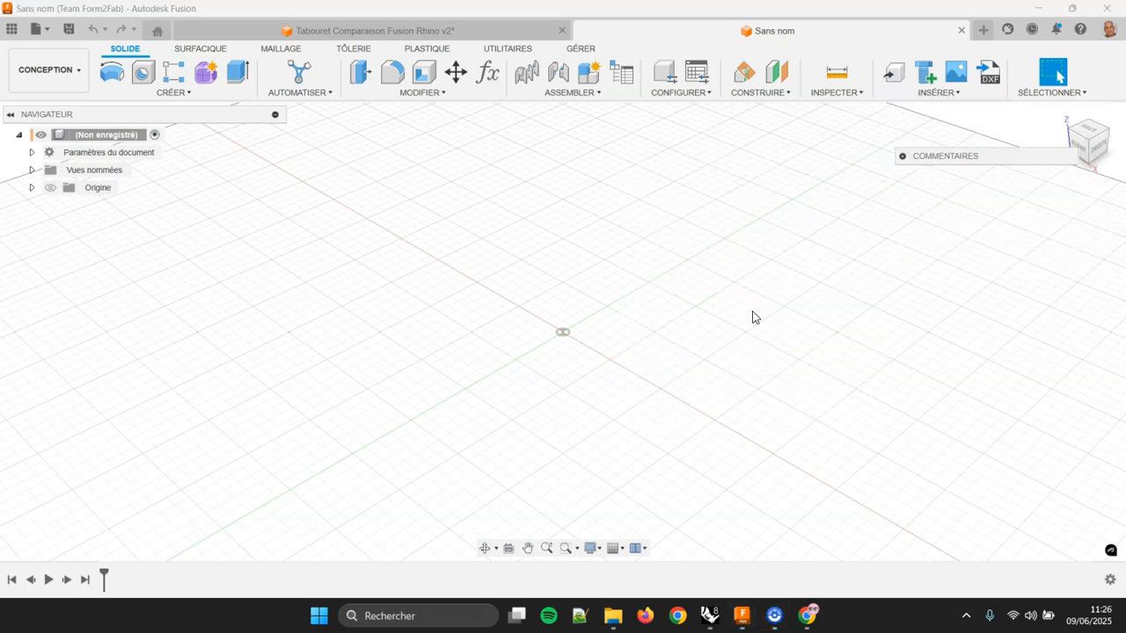
left_click(454, 454)
left_click(413, 194)
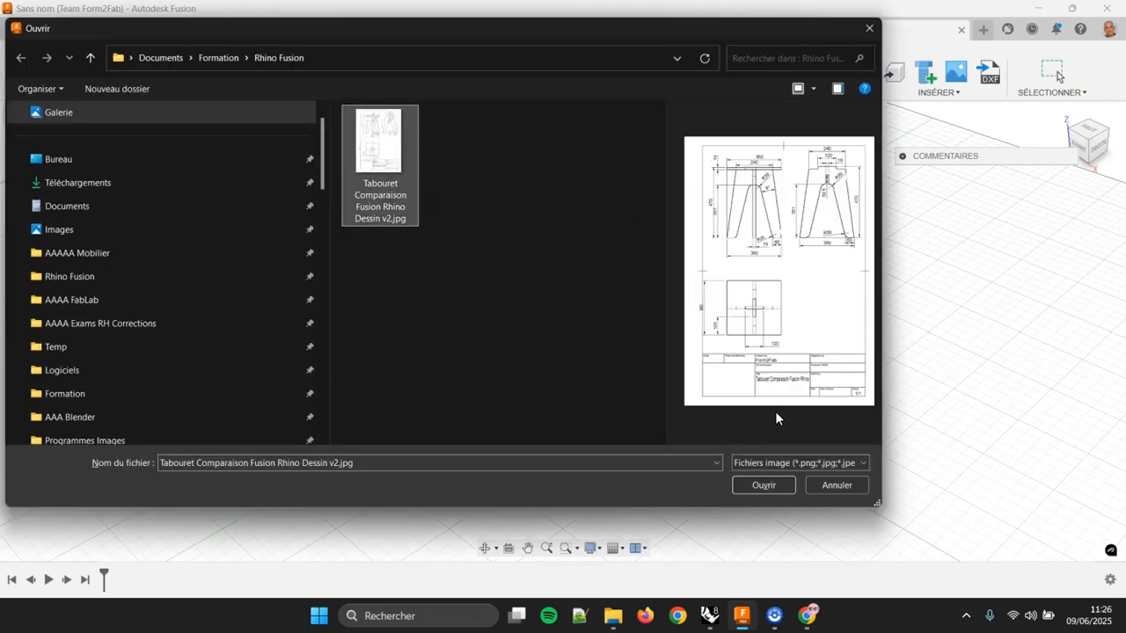
left_click(782, 488)
middle_click_drag(720, 388, 752, 315, "shift")
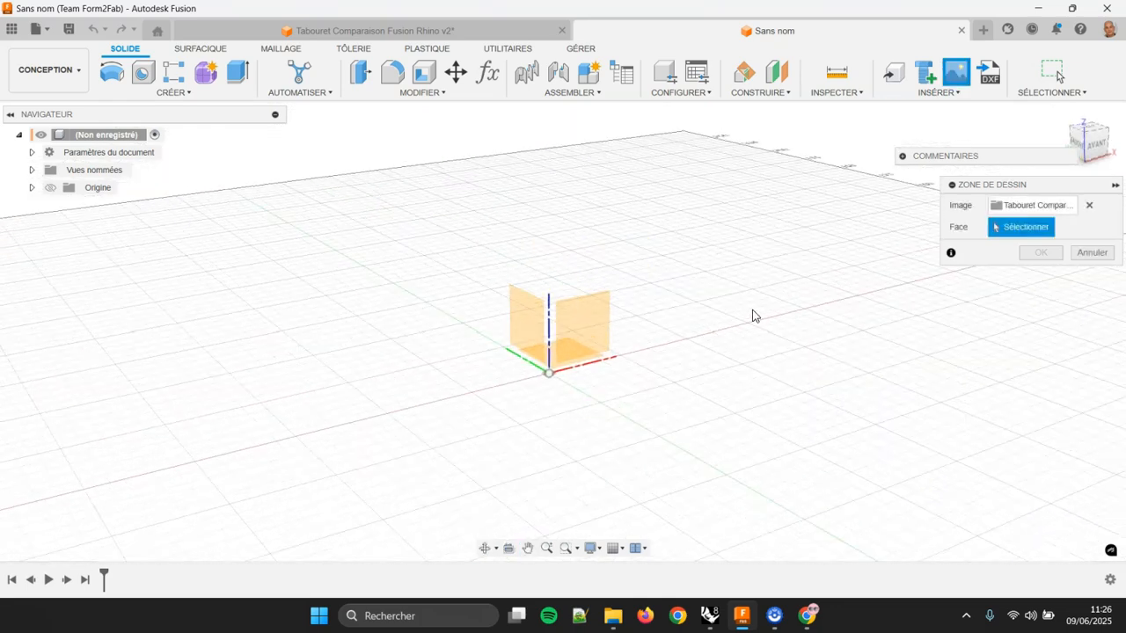
left_click(613, 310)
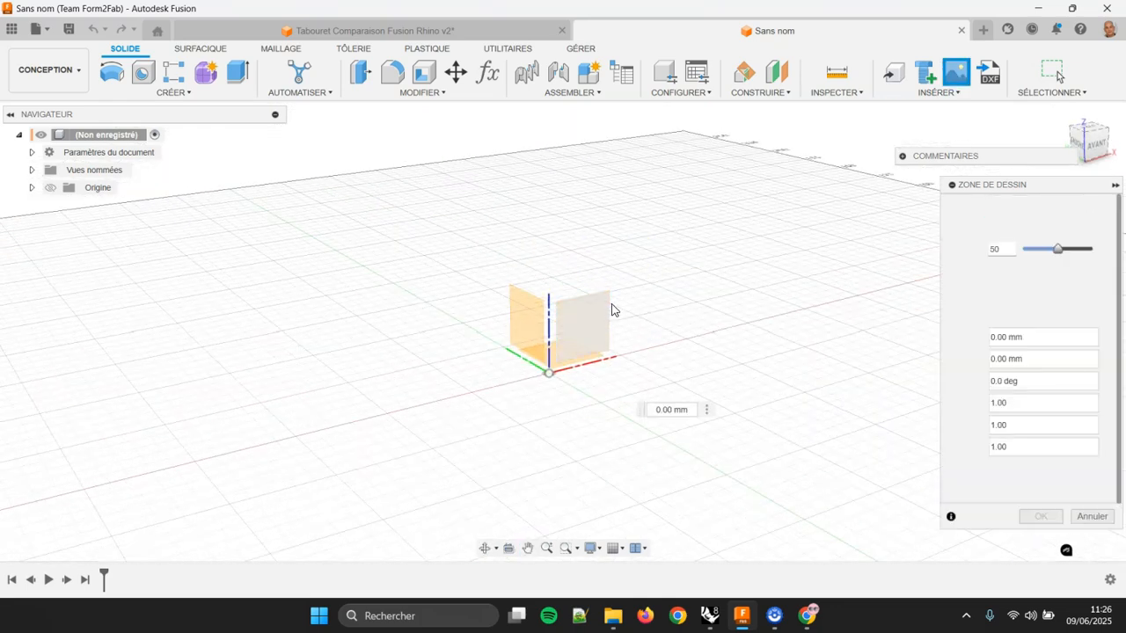
- Flip the canvas horizontally so its text reads correctly, and accept the placement
middle_click_drag(744, 331, 708, 273)
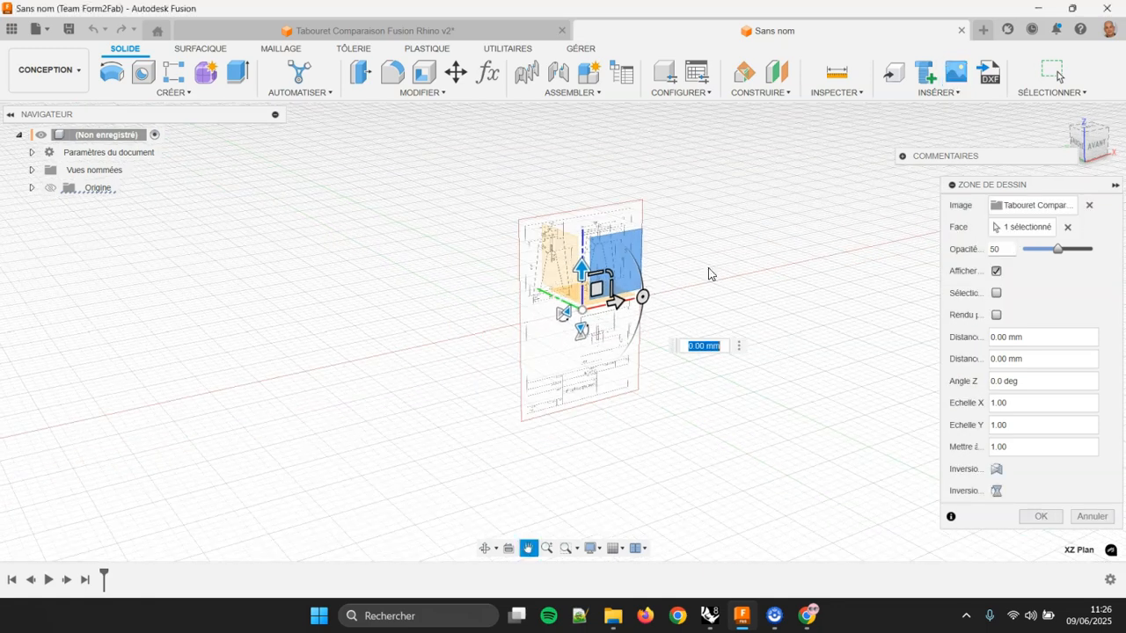
scroll(708, 274, "up", 5)
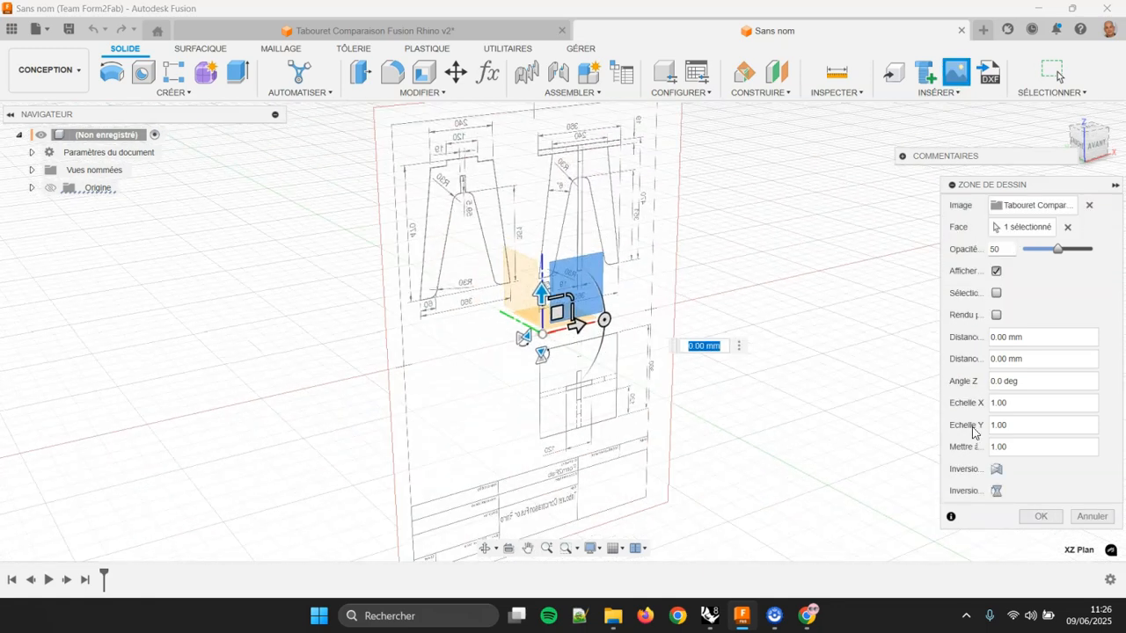
left_click(997, 472)
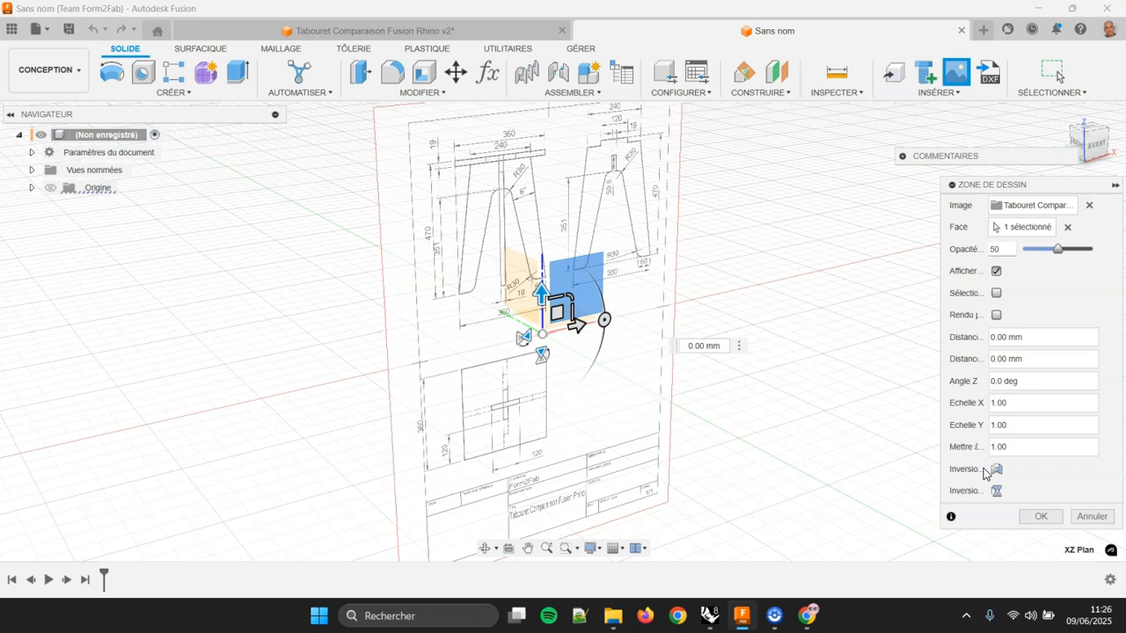
left_click(1041, 517)
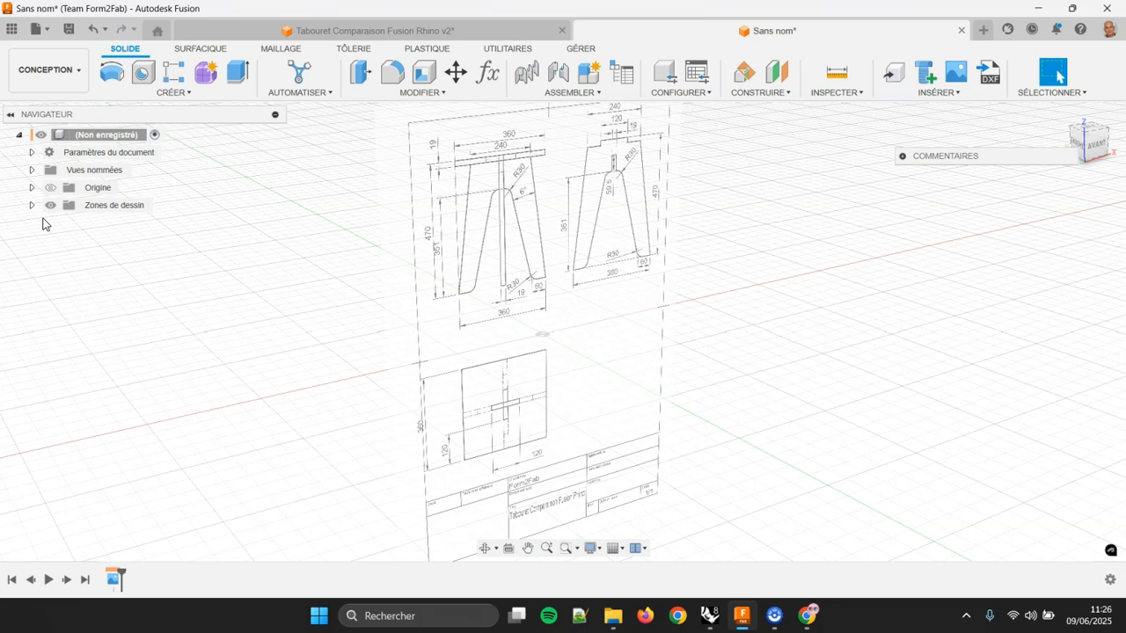
- Calibrate the canvas between the two ends of the stool's overall height dimension, entering 470 mm
mouse_move(256, 256)
middle_mouse_down()
mouse_move(341, 234)
mouse_move(304, 242)
middle_mouse_up()
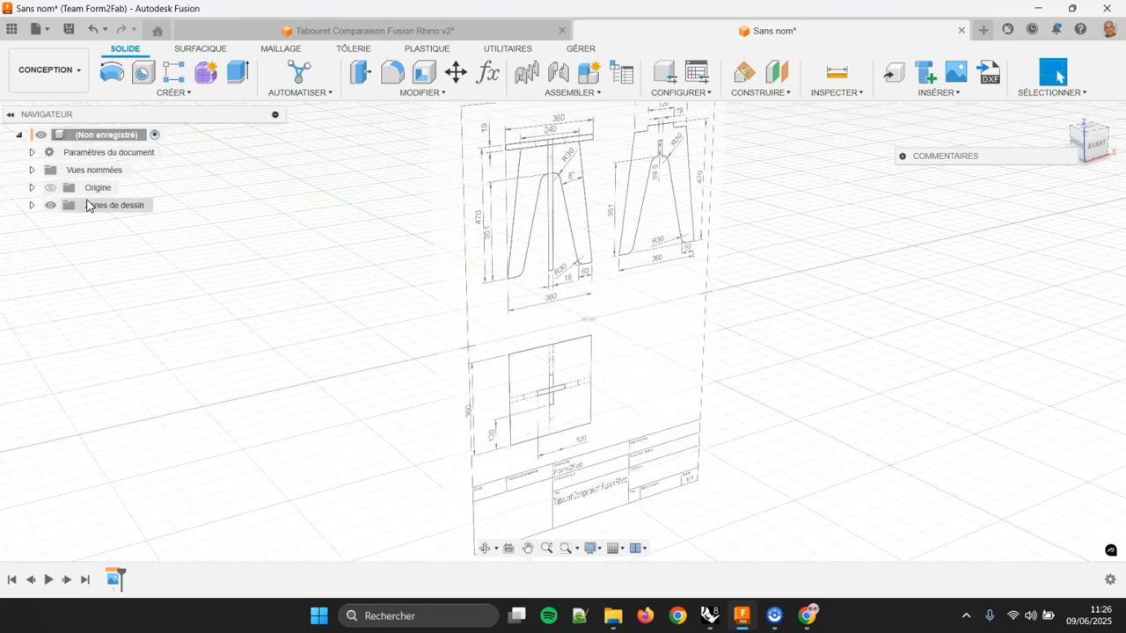
left_click(32, 205)
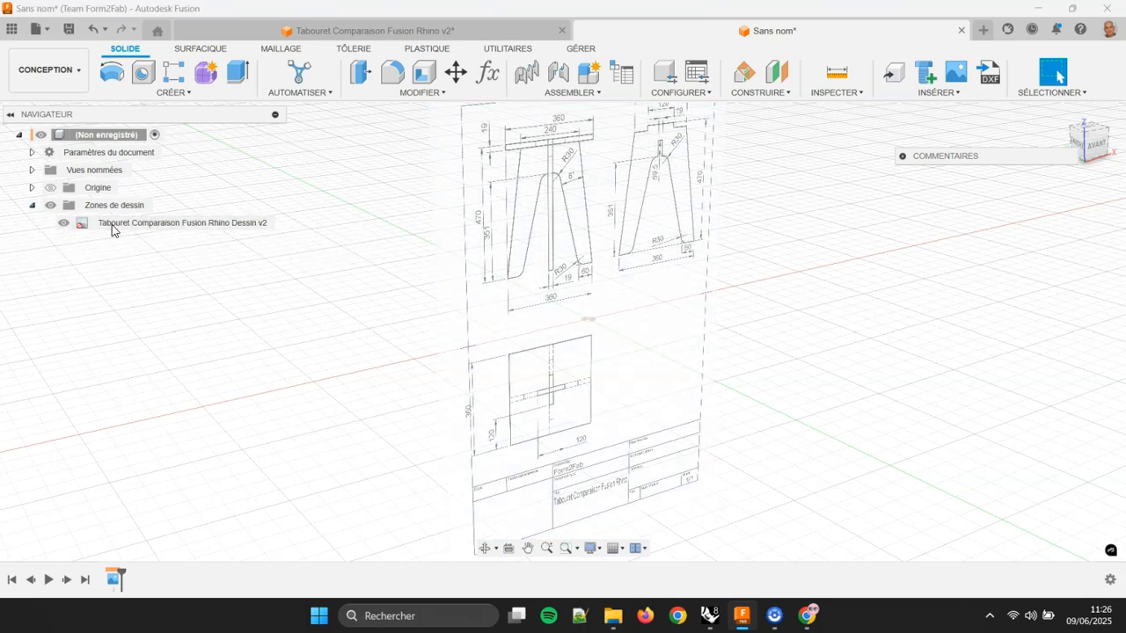
right_click(134, 226)
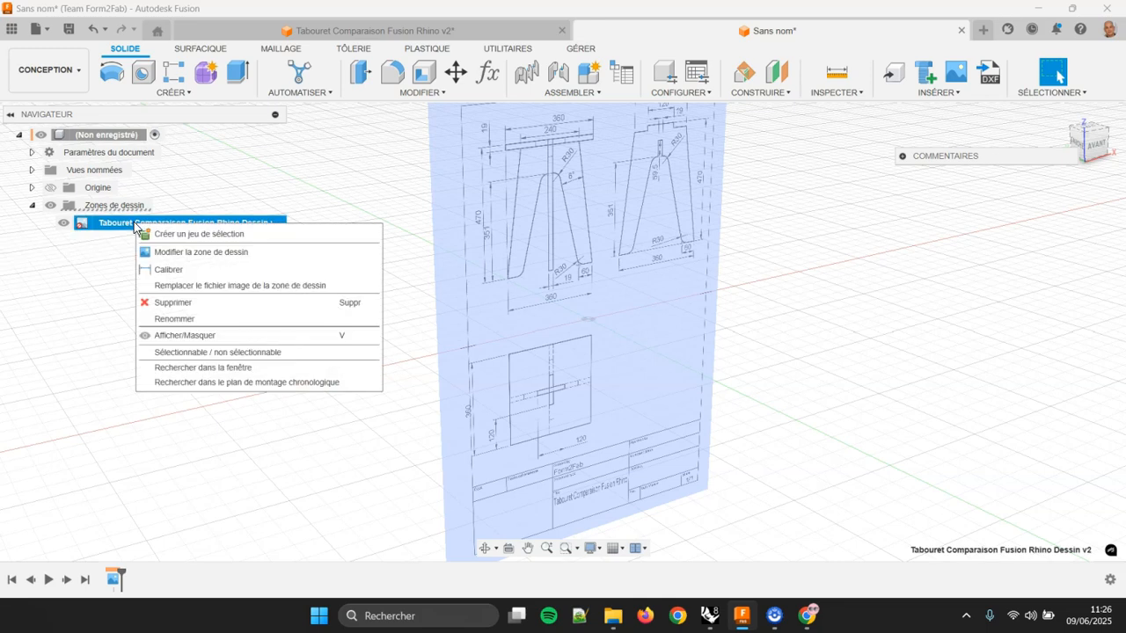
left_click(202, 273)
middle_click_drag(772, 299, 782, 355)
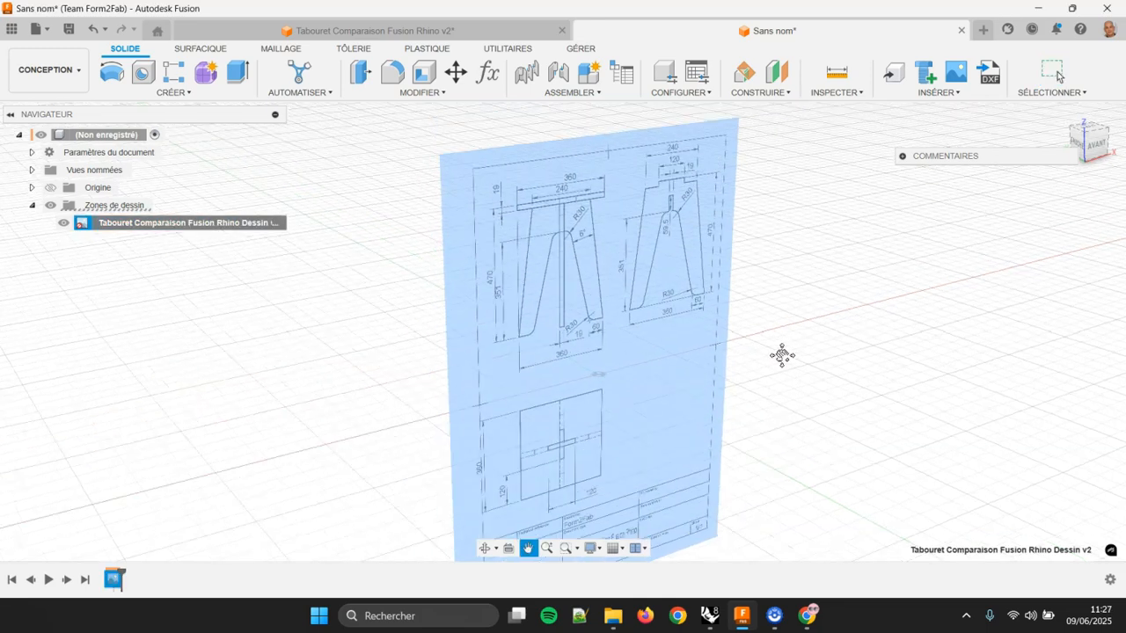
left_click(1098, 144)
scroll(791, 264, "up", 8)
scroll(747, 398, "up", 2)
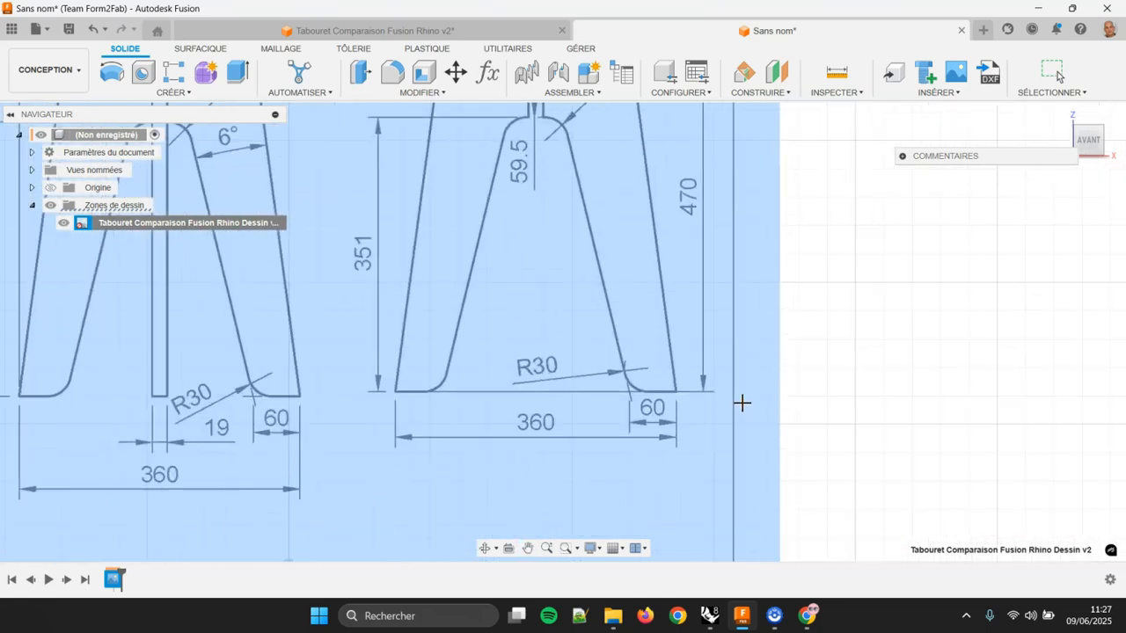
left_click(705, 392)
middle_click_drag(810, 329, 845, 462)
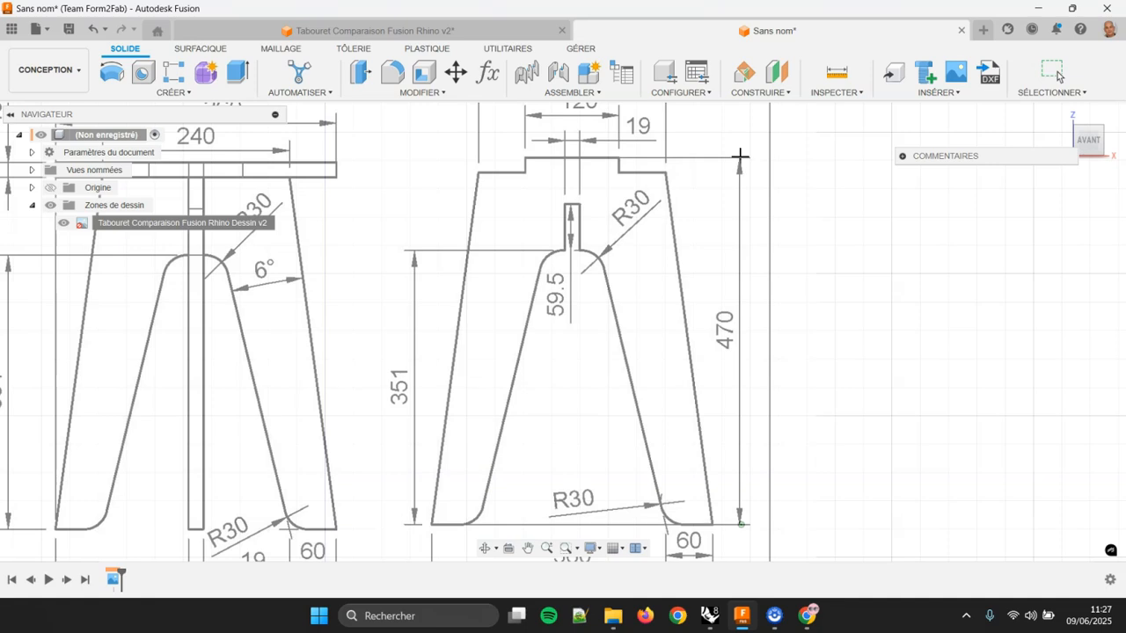
left_click(740, 156)
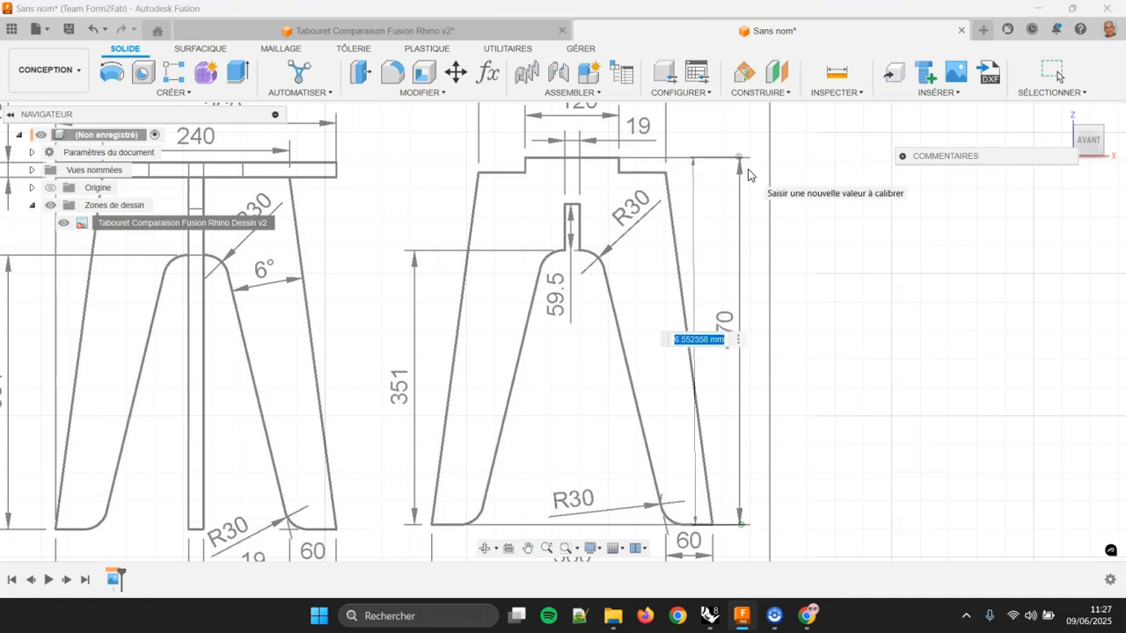
type("4")
key("Return")
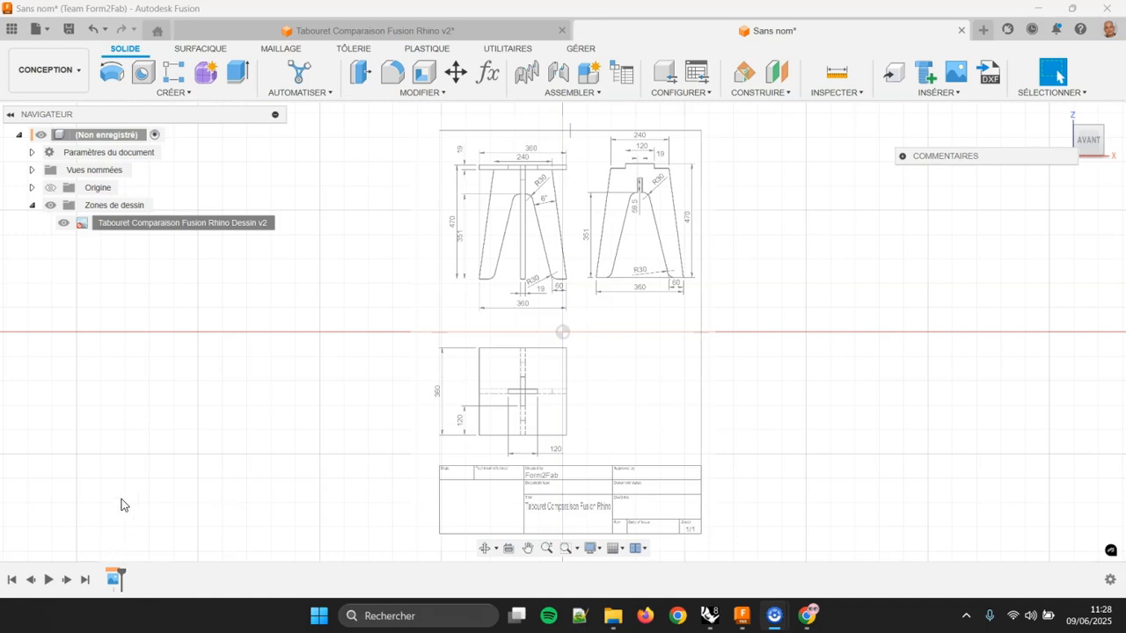
- Edit the canvas feature to move the drawing about 1021 mm left of the origin and about 102 mm down
right_click(111, 583)
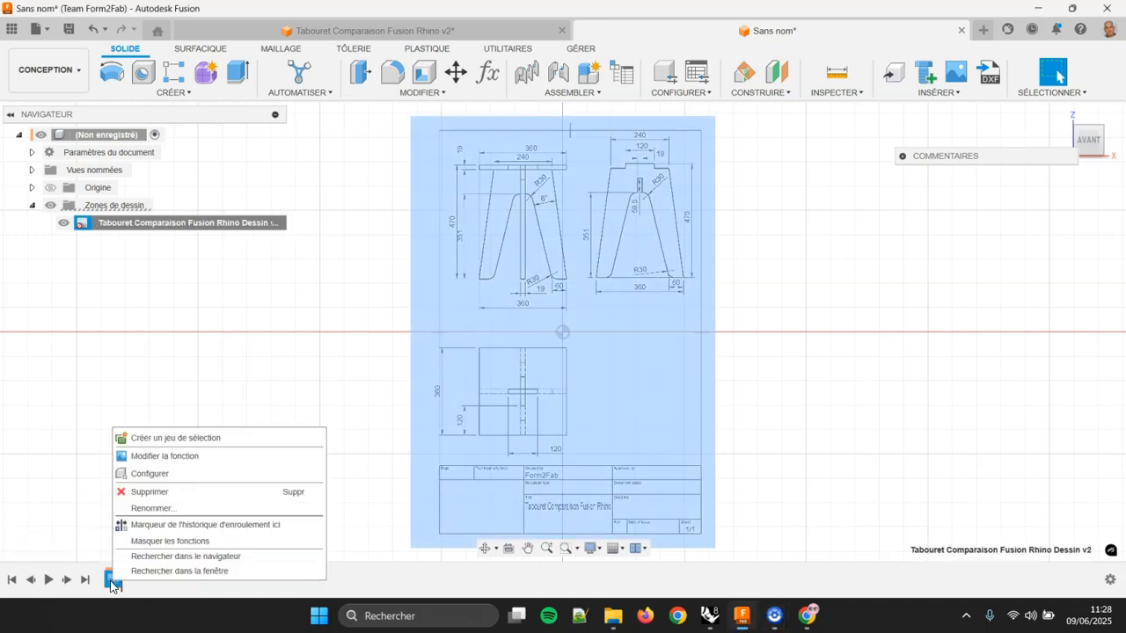
left_click(216, 455)
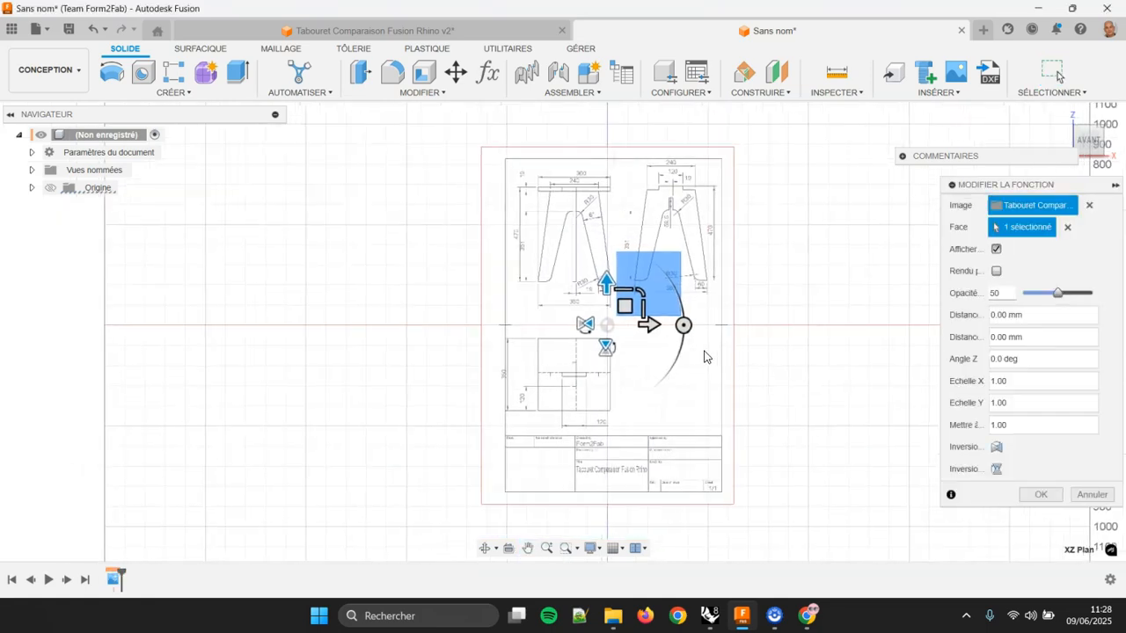
mouse_move(641, 322)
left_mouse_down()
mouse_move(624, 304)
mouse_move(500, 301)
mouse_move(409, 282)
mouse_move(401, 312)
mouse_move(421, 325)
left_mouse_up()
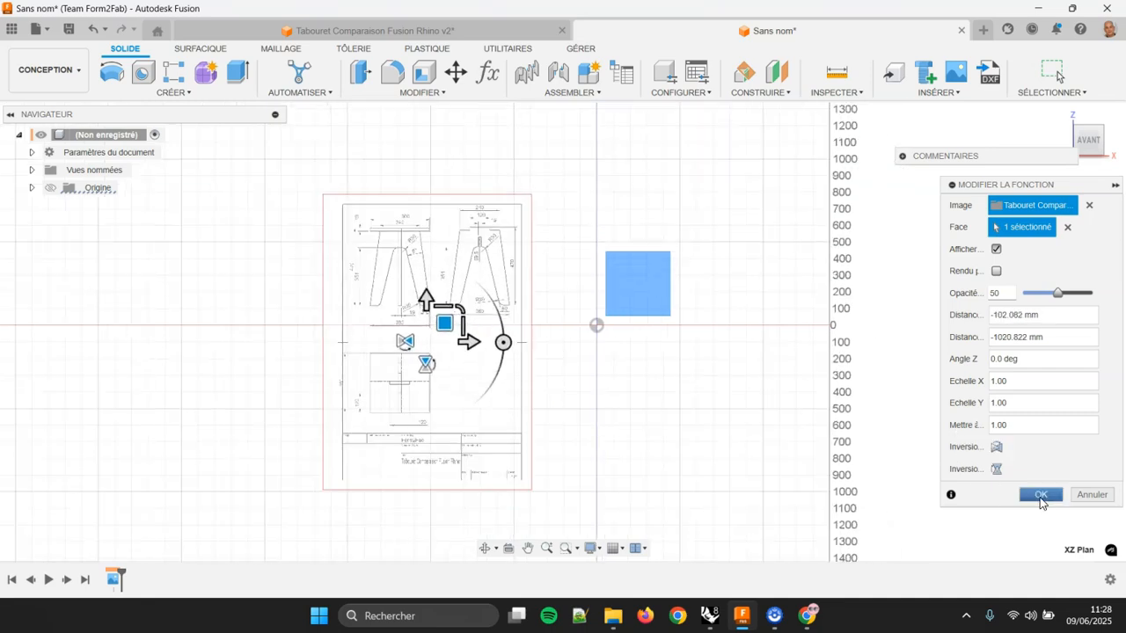
left_click(1040, 494)
- Create a new sketch on the XZ origin plane
scroll(669, 350, "up", 3)
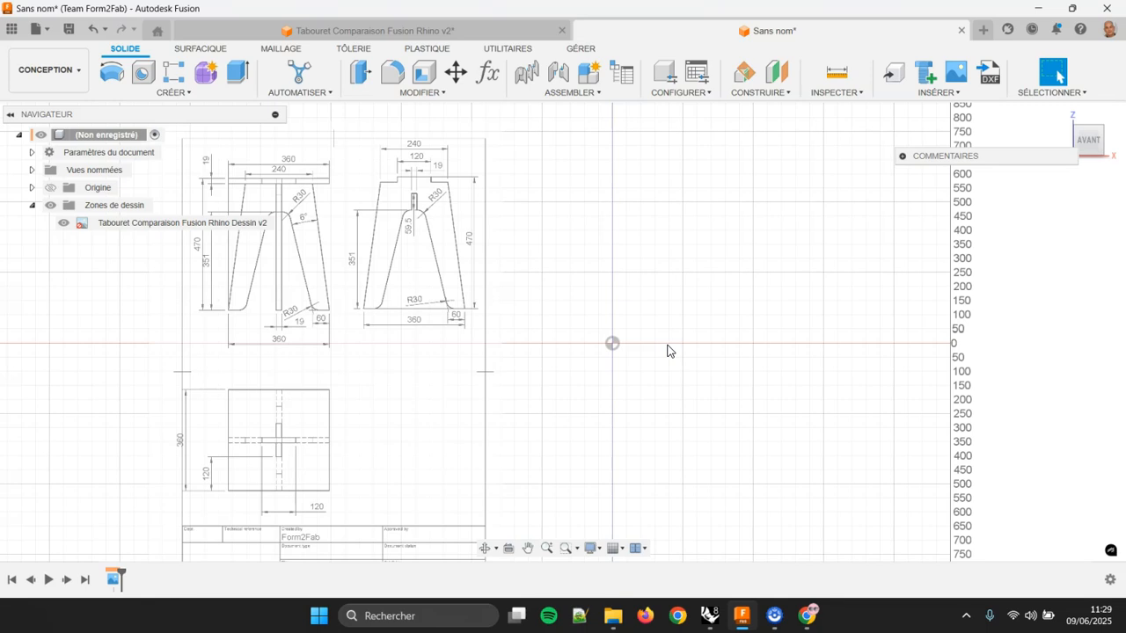
scroll(528, 301, "up", 5)
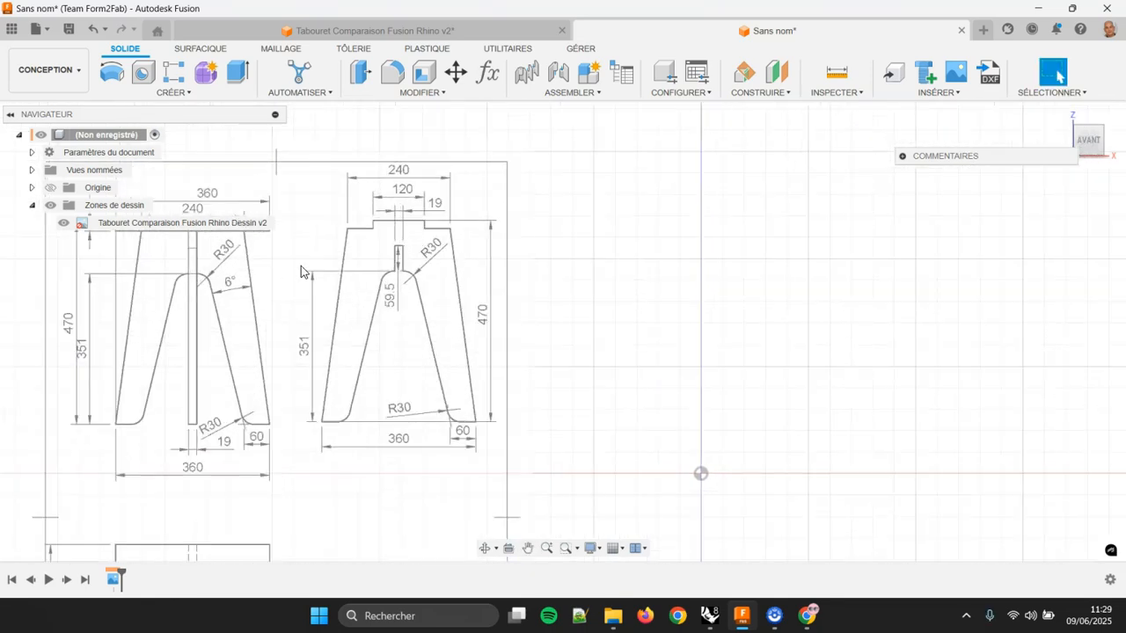
left_click(176, 93)
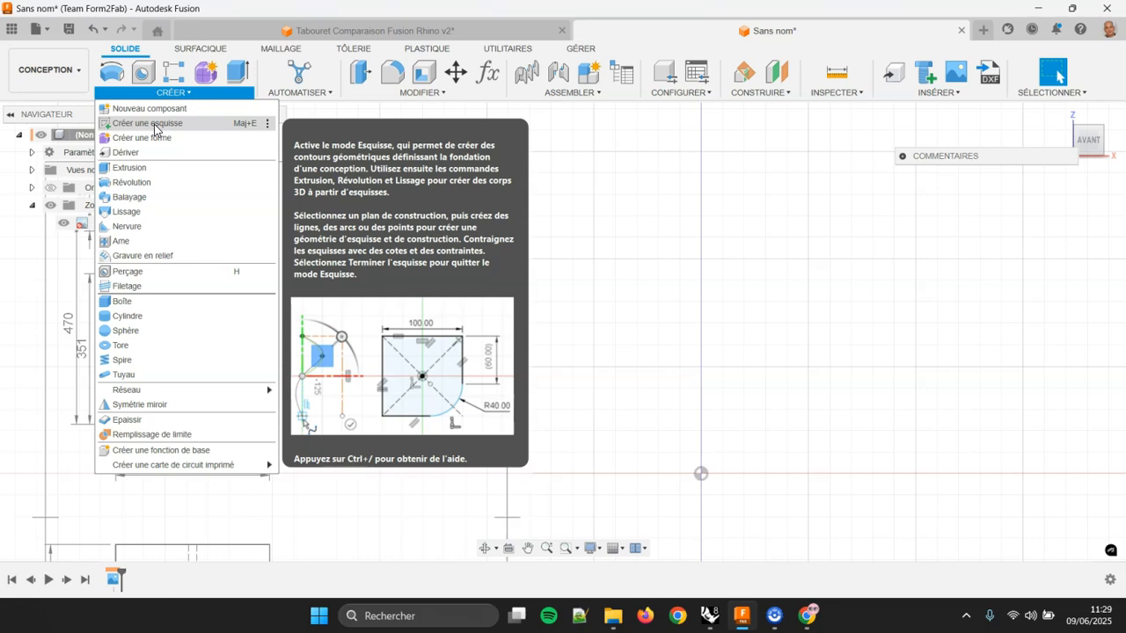
left_click(154, 124)
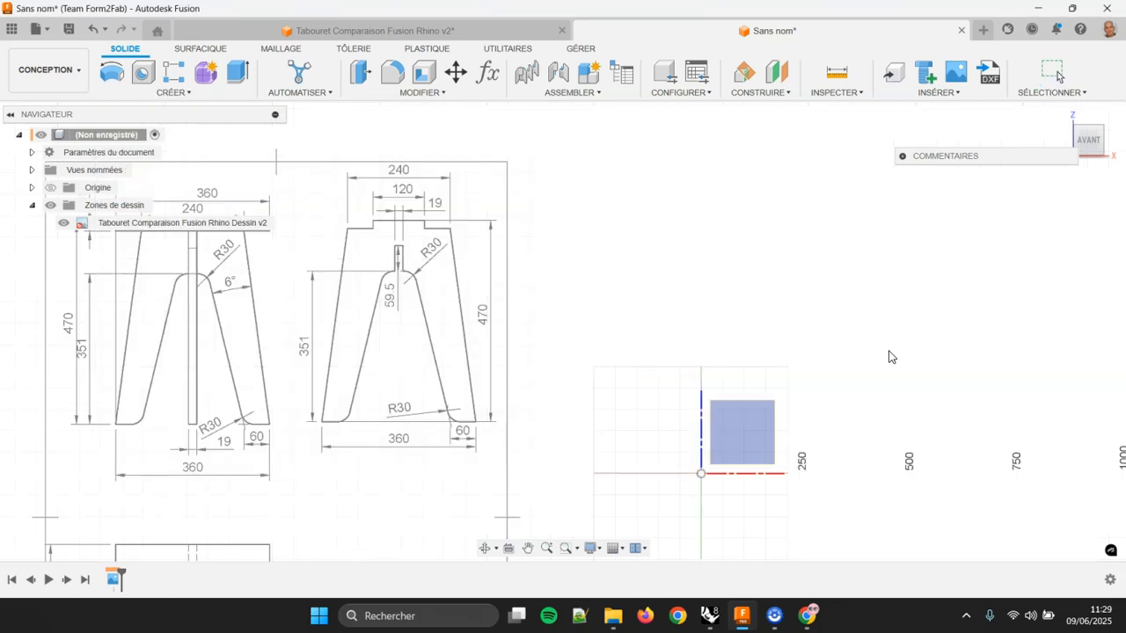
mouse_move(899, 387)
middle_mouse_down("shift")
mouse_move(877, 317)
mouse_move(816, 355)
mouse_move(759, 320)
mouse_move(887, 340)
mouse_move(886, 314)
middle_mouse_up("shift")
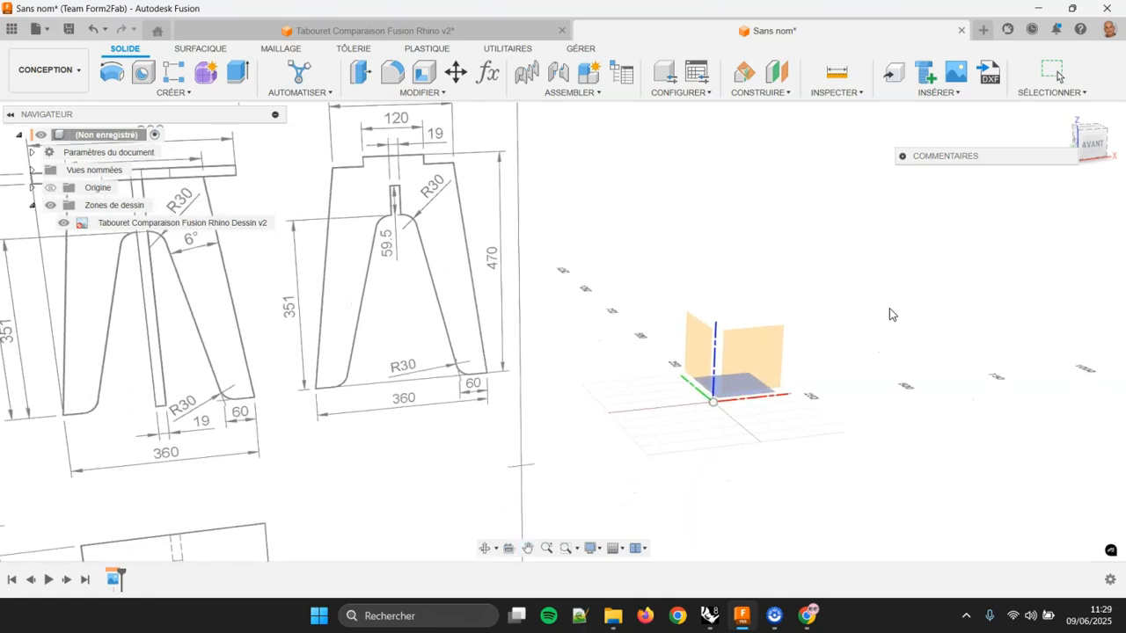
left_click(773, 343)
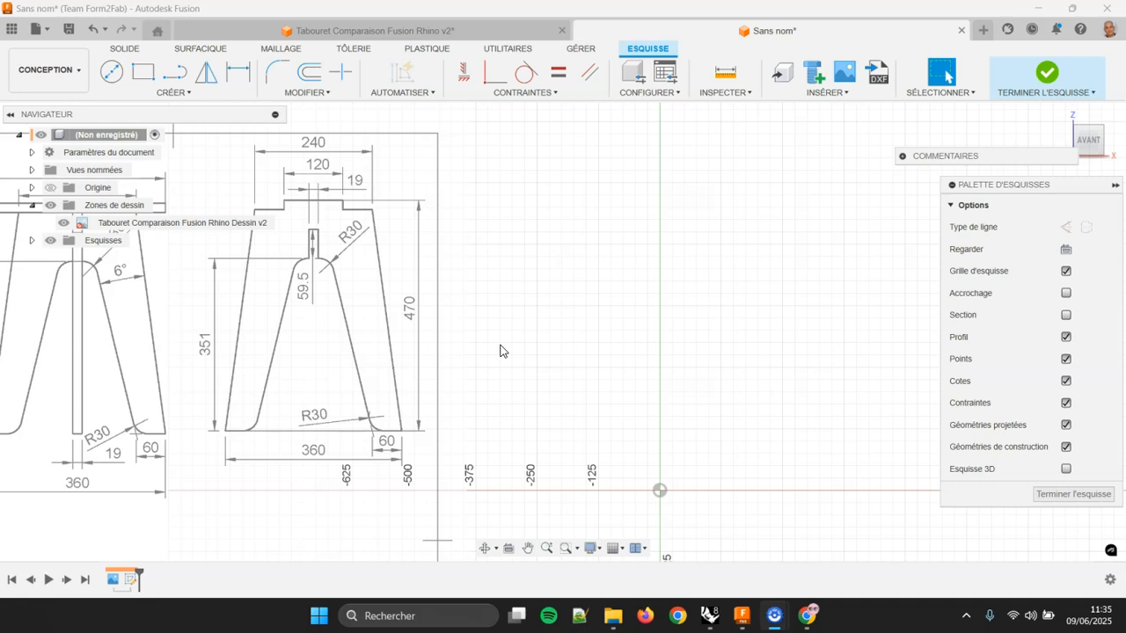
- Sketch the stepped half outline of the leg panel with seven connected lines, from the vertical axis down to the horizontal axis and back
left_click(173, 74)
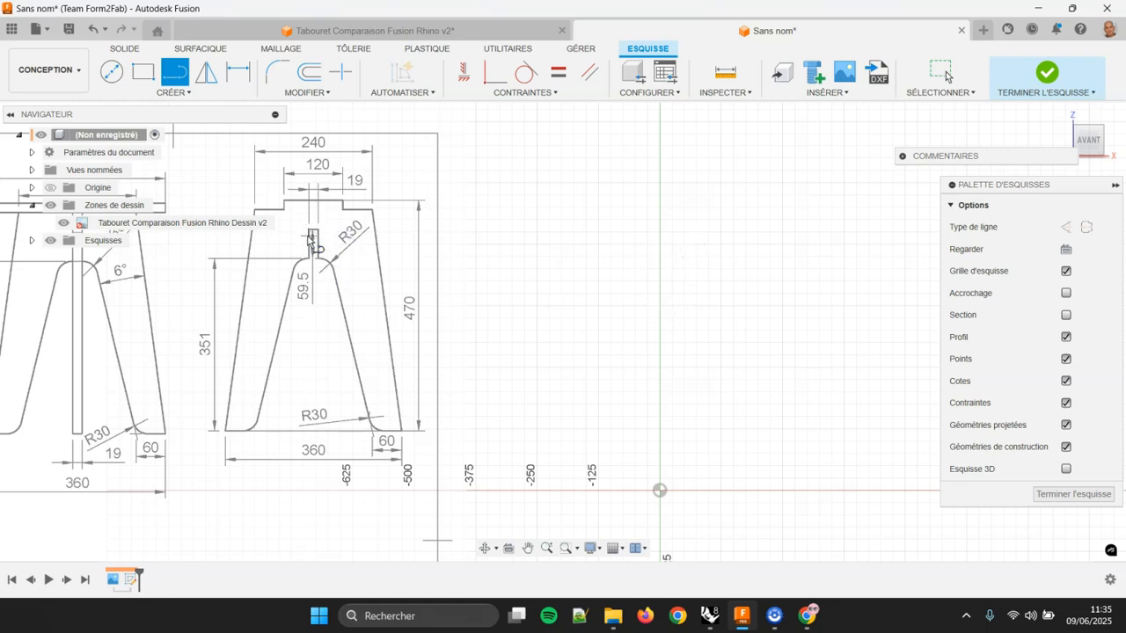
left_click(661, 247)
left_click_drag(666, 253, 764, 494)
left_click(765, 493)
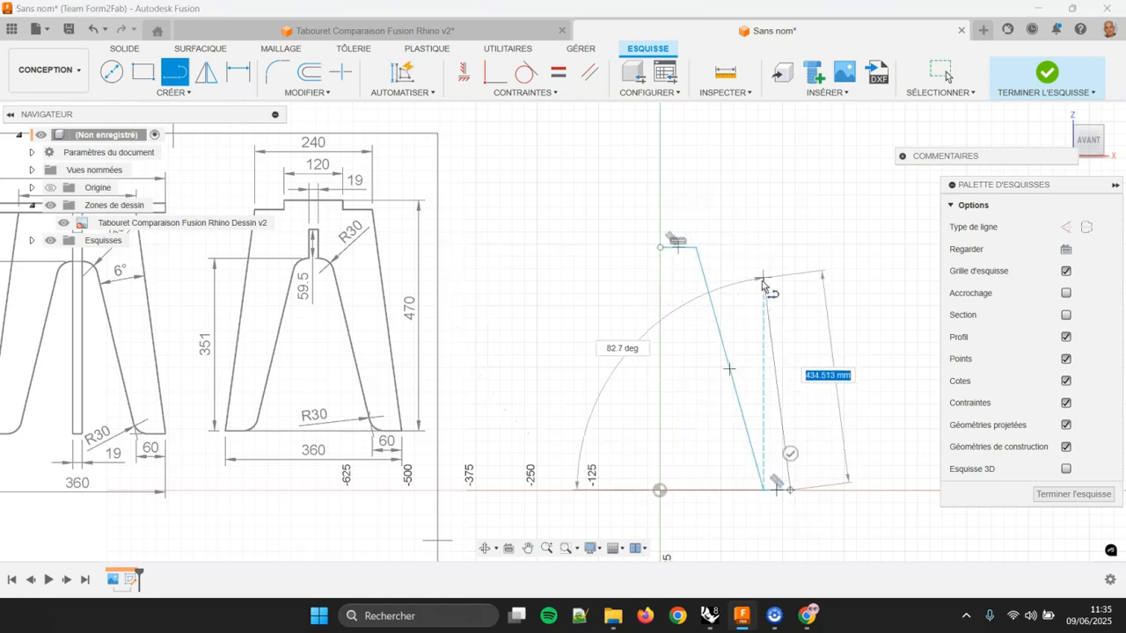
left_click(748, 218)
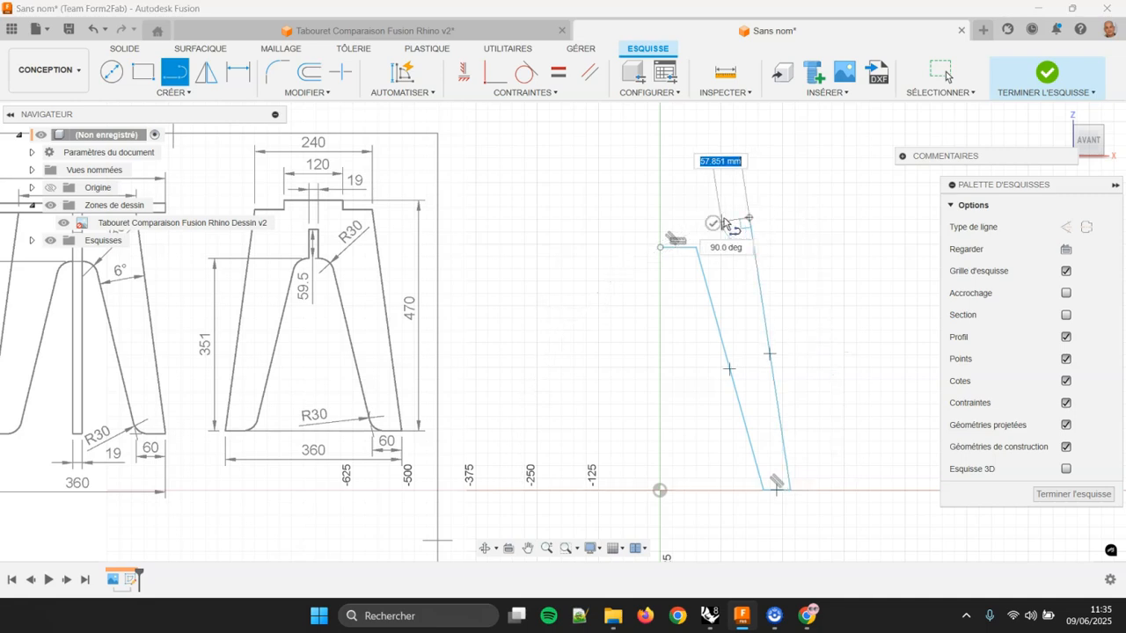
left_click(677, 217)
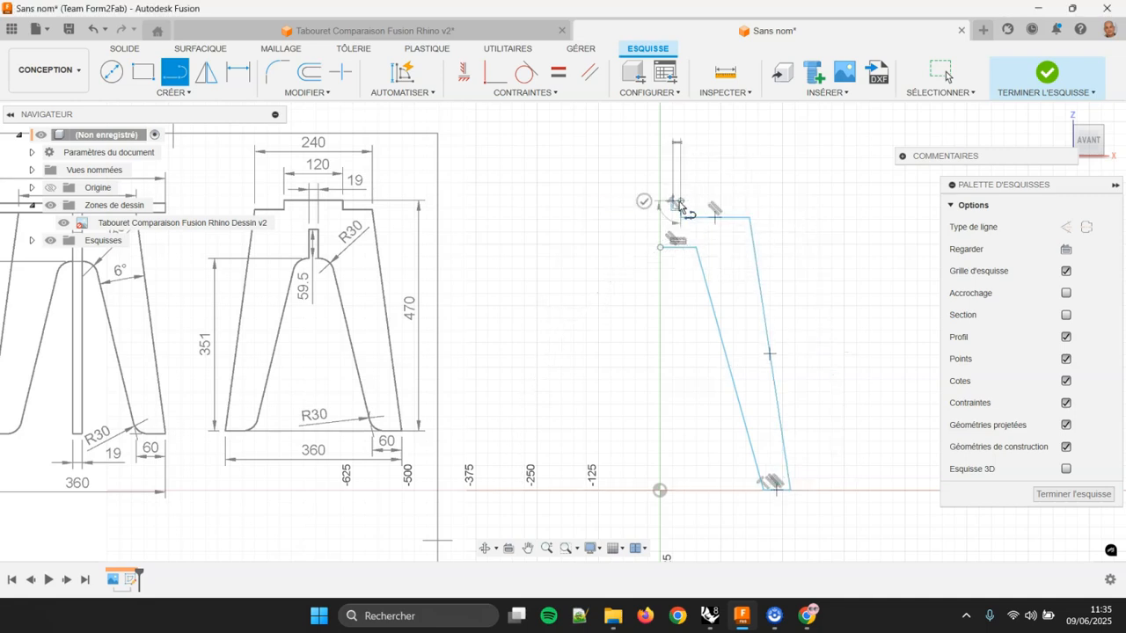
left_click(655, 201)
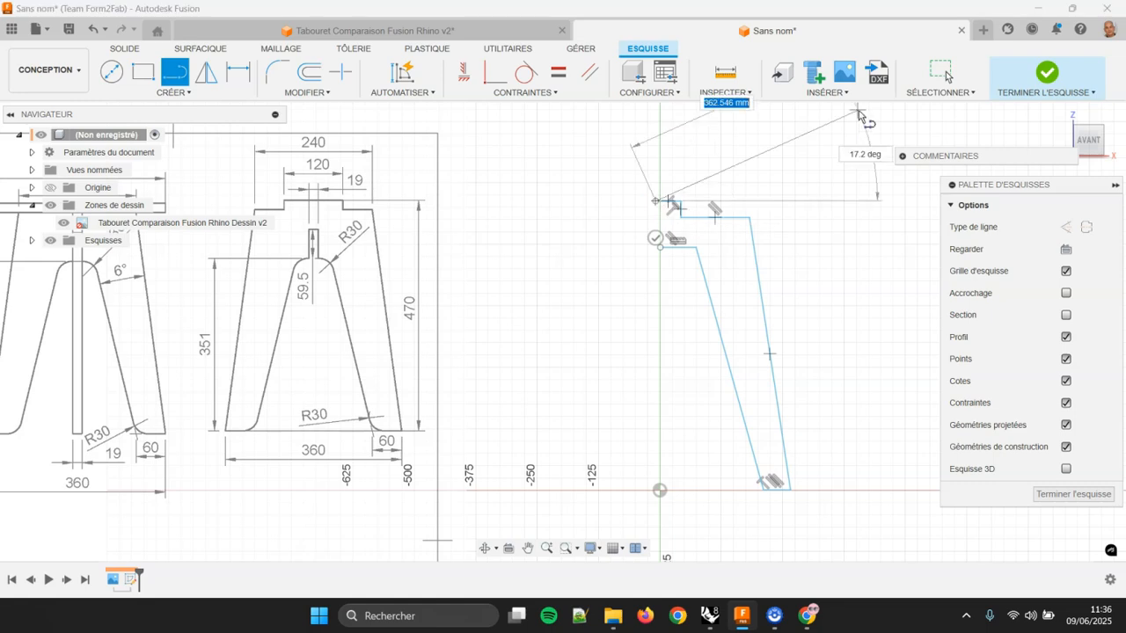
key("Escape")
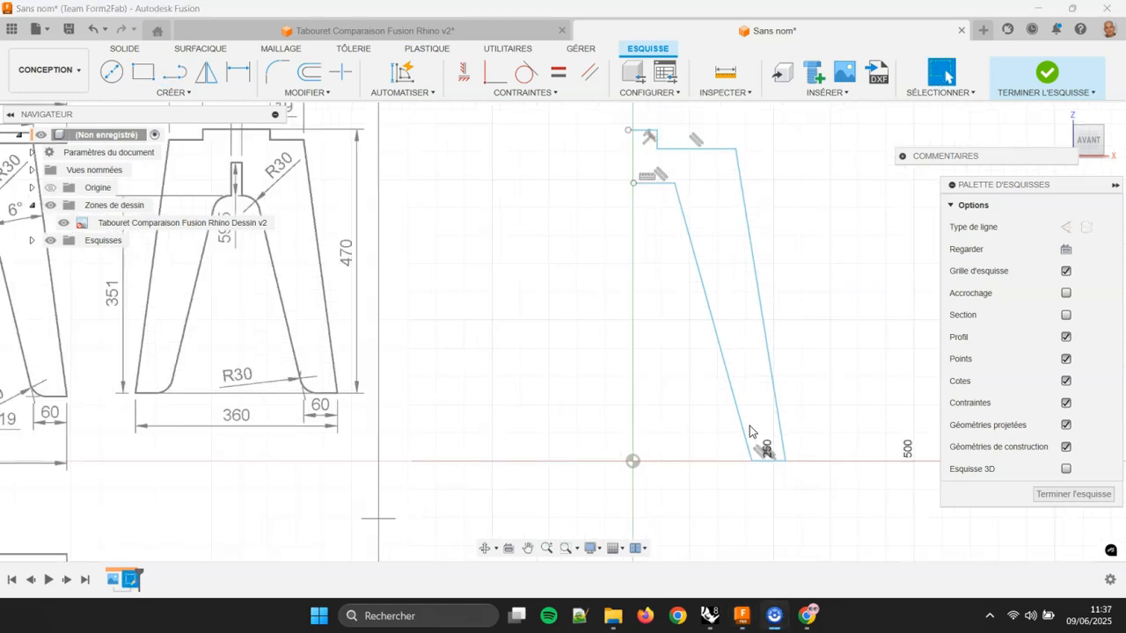
- Dimension the short bottom line of the foot at 60 mm
scroll(730, 360, "down", 2)
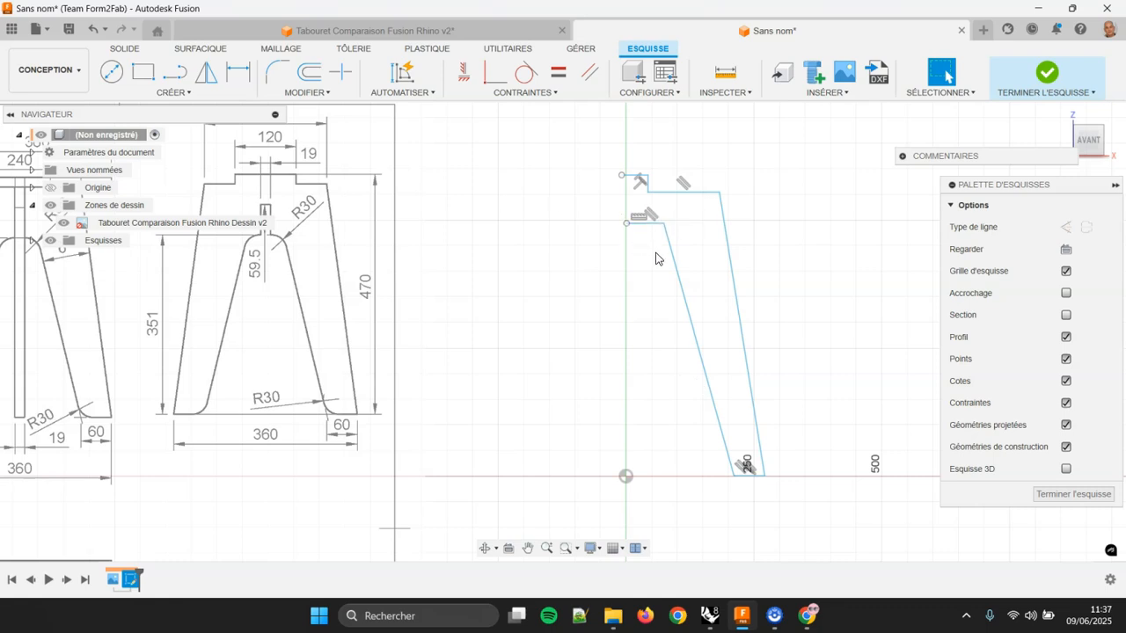
middle_click_drag(771, 400, 766, 354)
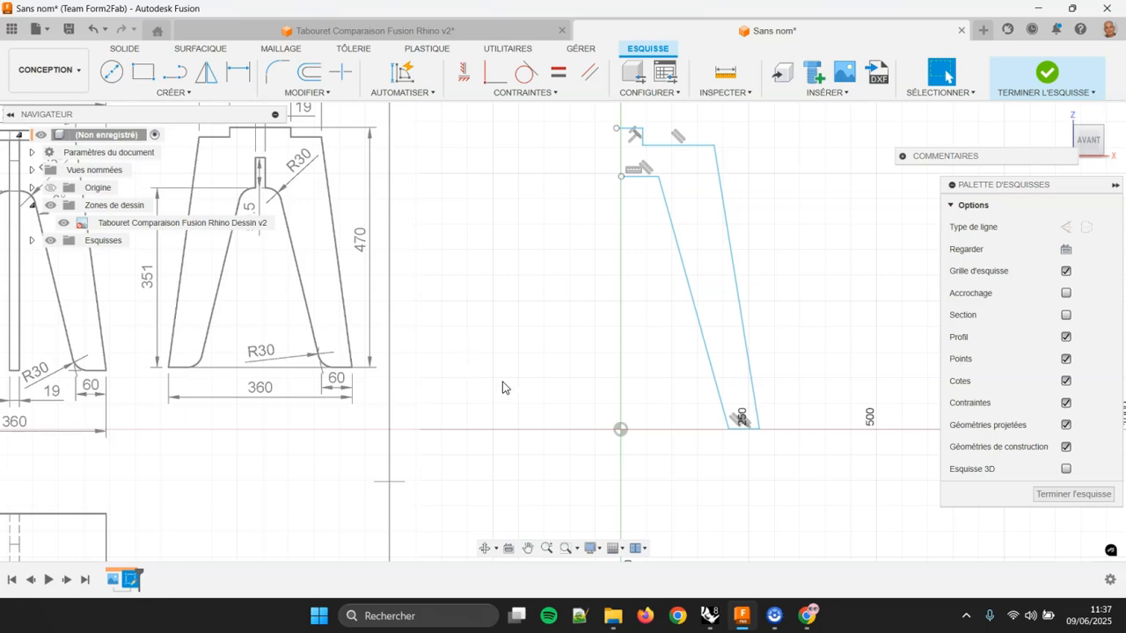
left_click(239, 79)
scroll(754, 431, "up", 3)
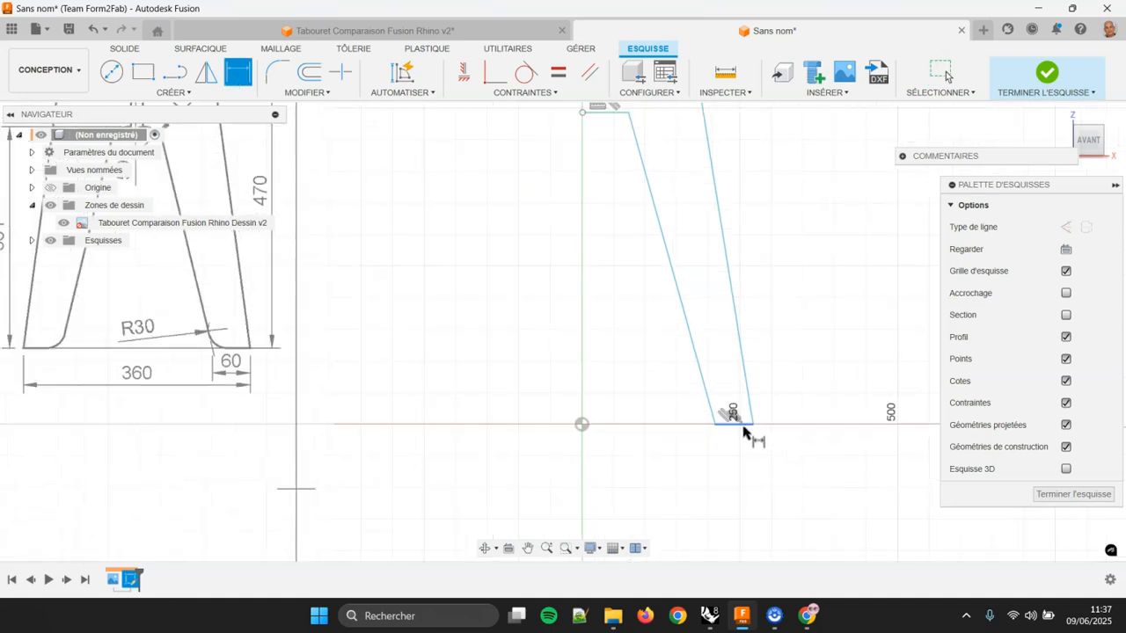
left_click(743, 427)
left_click(755, 457)
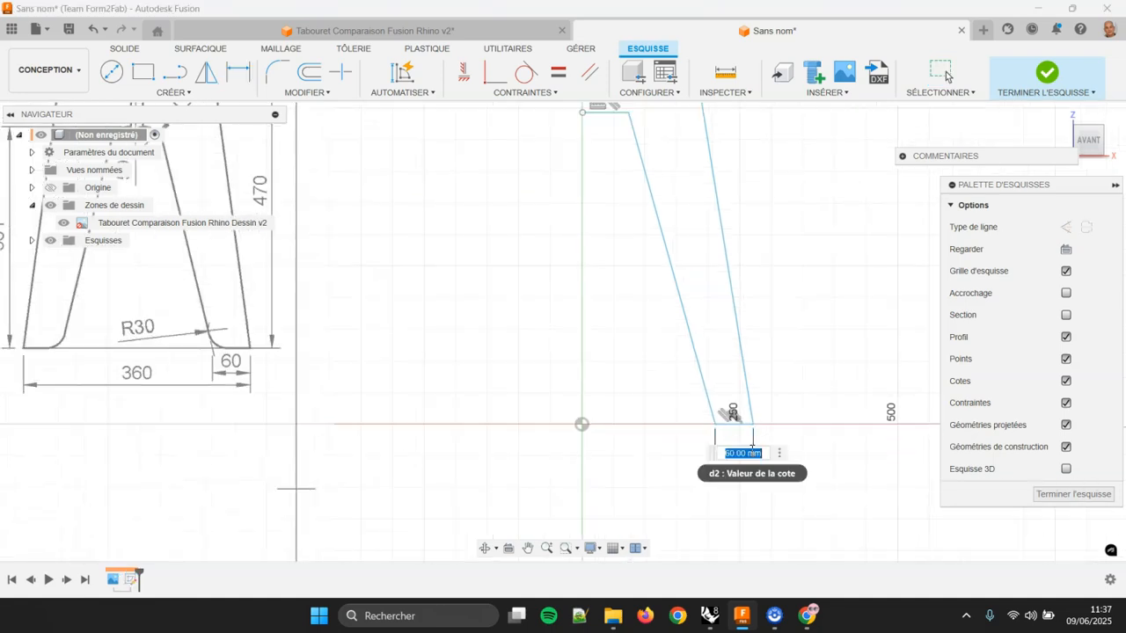
key("Return")
key("Escape")
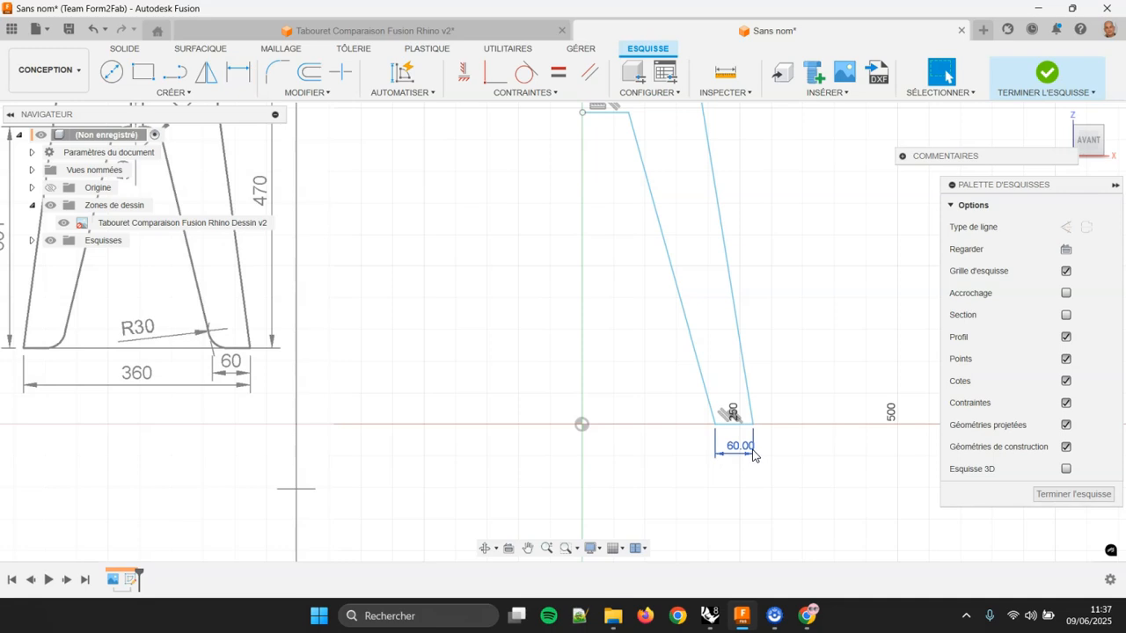
- Dimension the horizontal distance from the origin to the foot's inner corner and set it to 120 mm
scroll(612, 415, "down", 3)
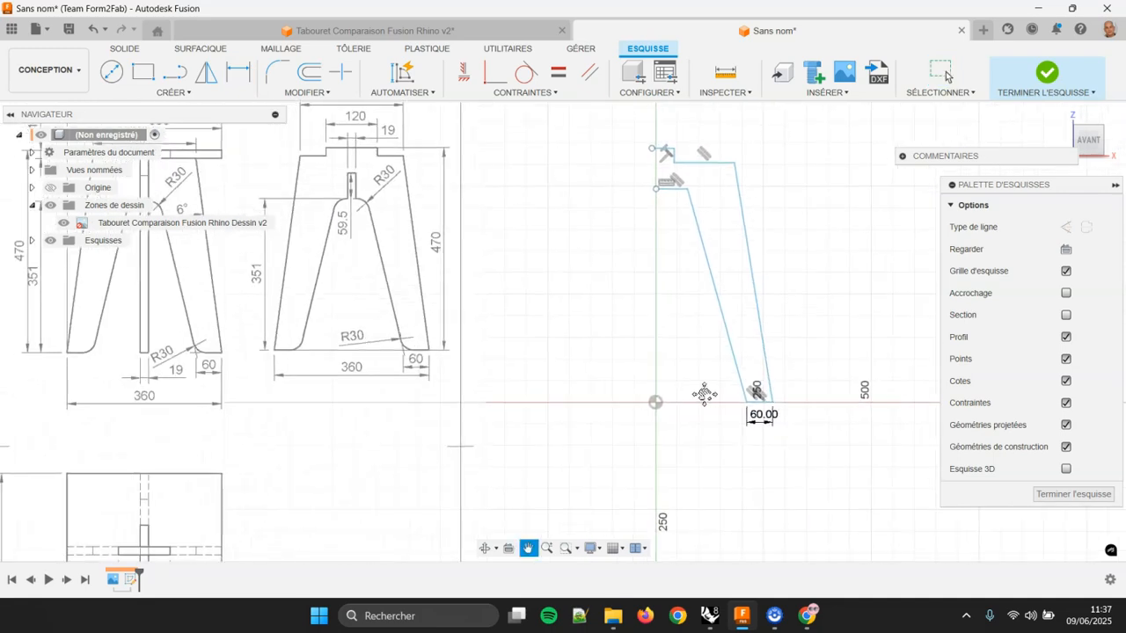
scroll(763, 424, "up", 1)
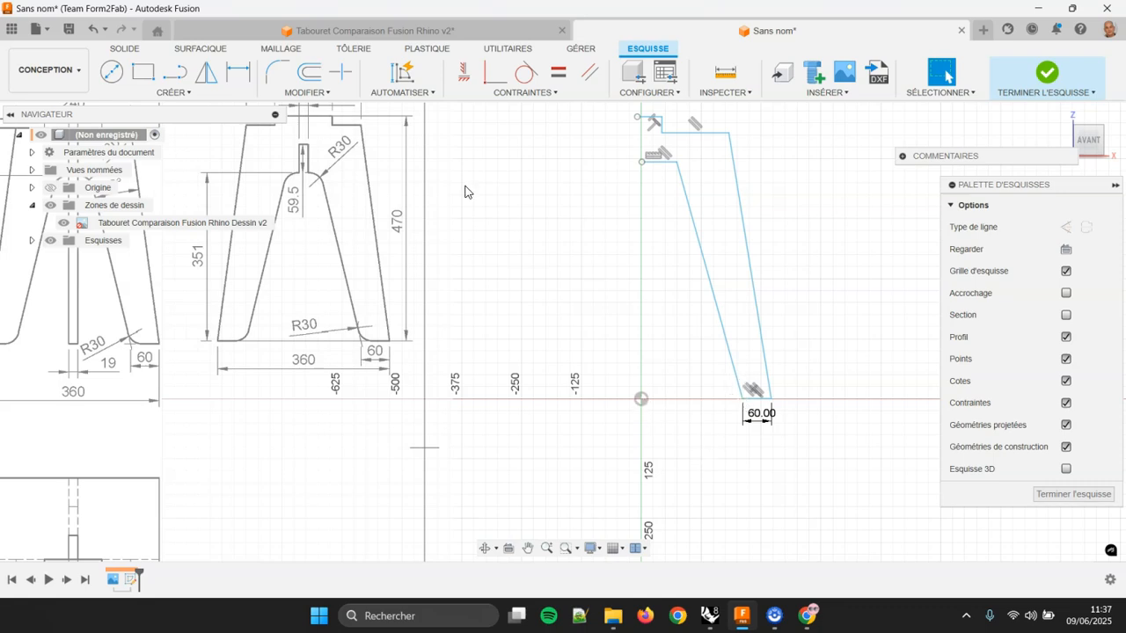
key("d")
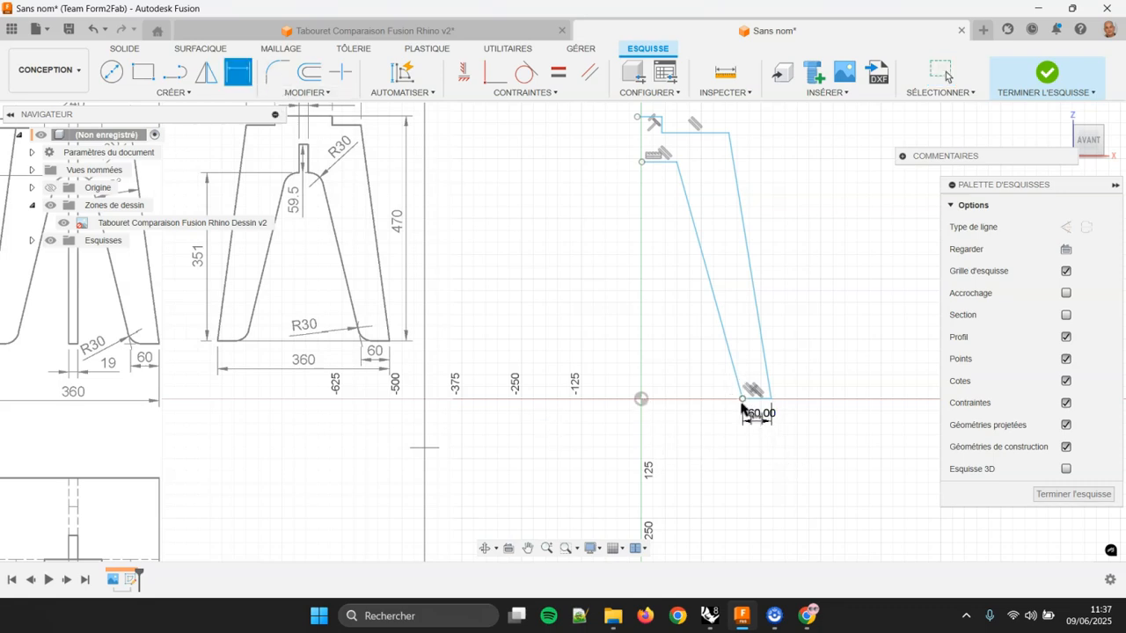
left_click(741, 402)
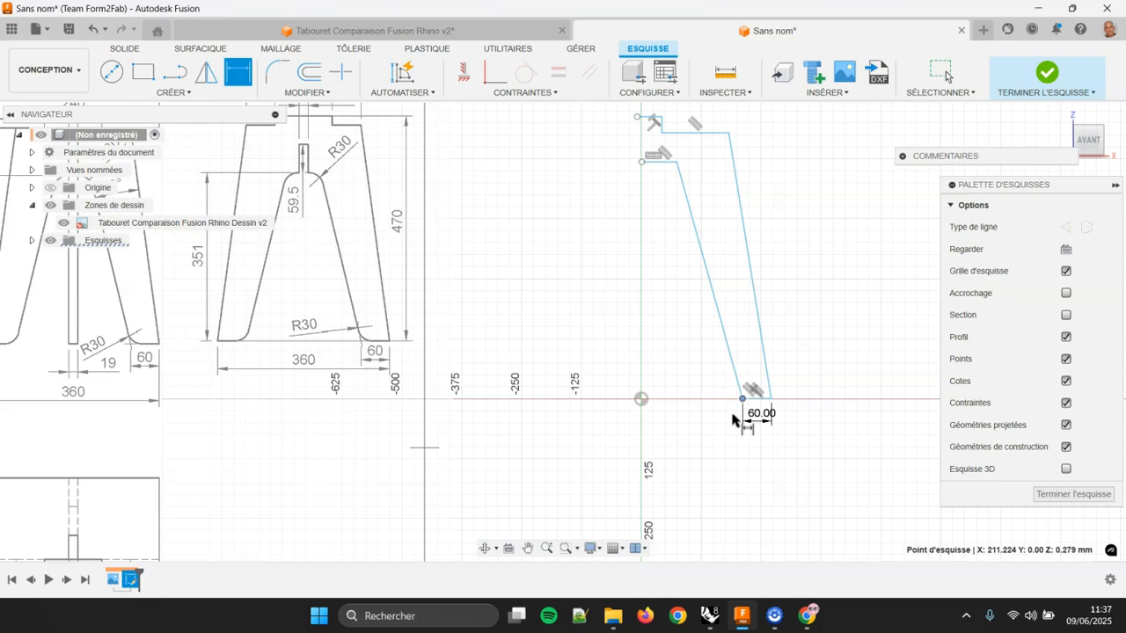
left_click(641, 400)
left_click(686, 431)
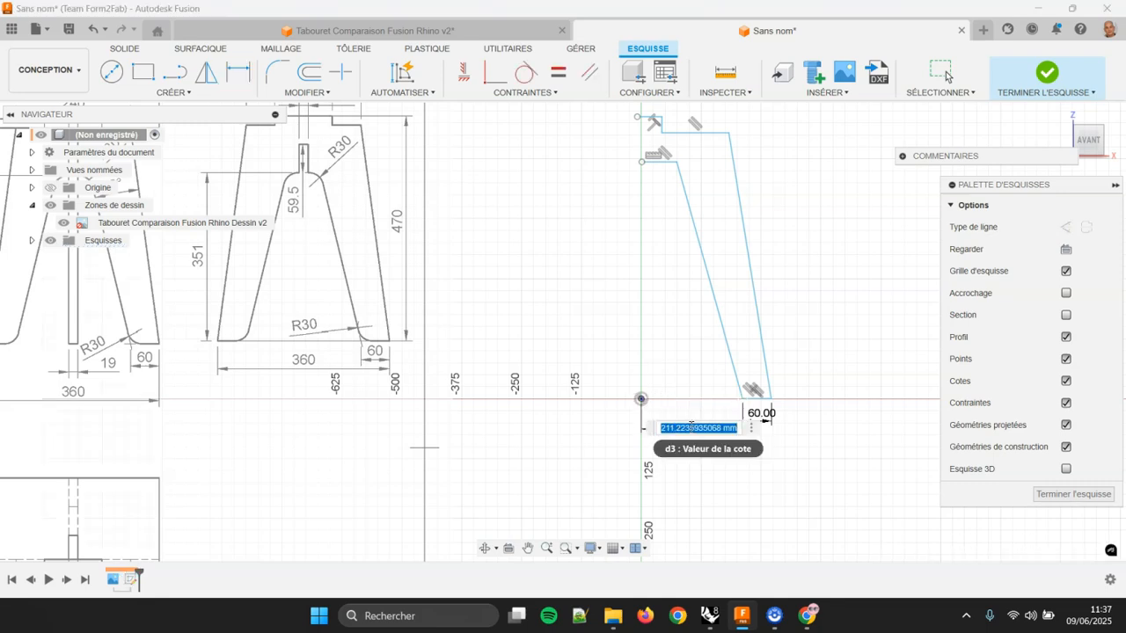
type("120")
key("Return")
key("Escape")
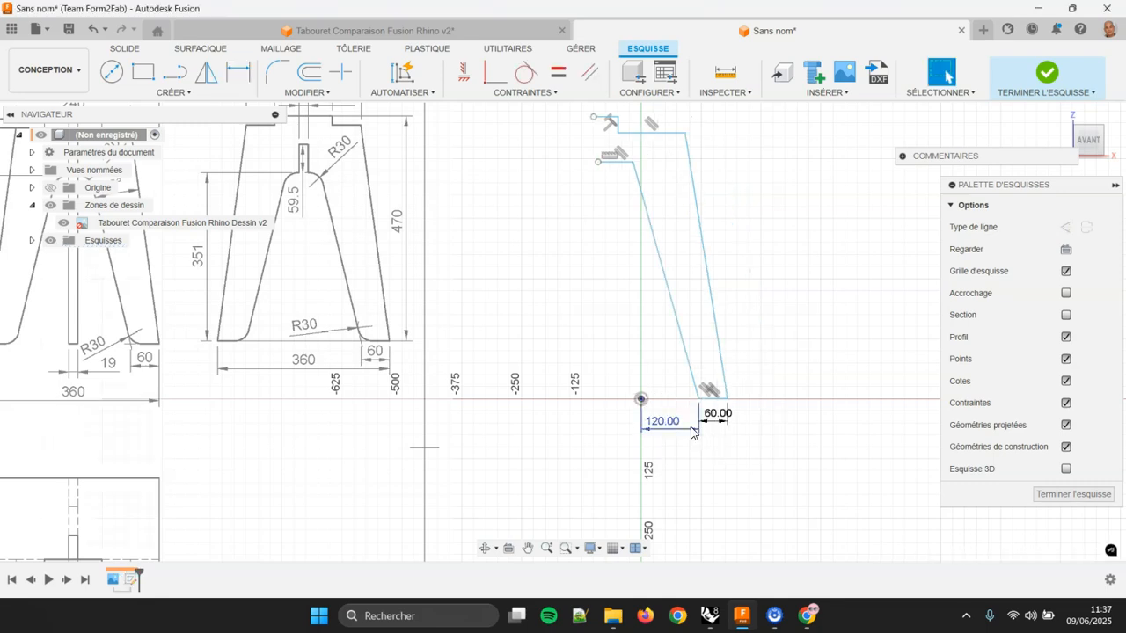
- Dimension the height of the inner top line above the origin and set it to 351 mm
middle_click_drag(483, 185, 527, 225)
scroll(673, 224, "up", 1)
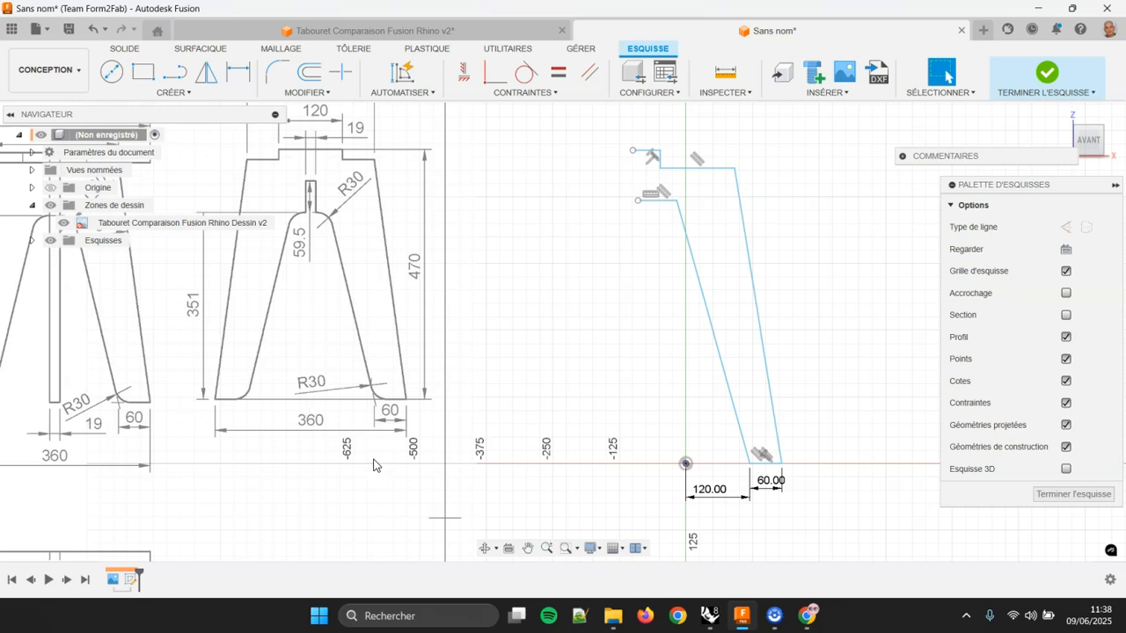
left_click(237, 72)
left_click(662, 201)
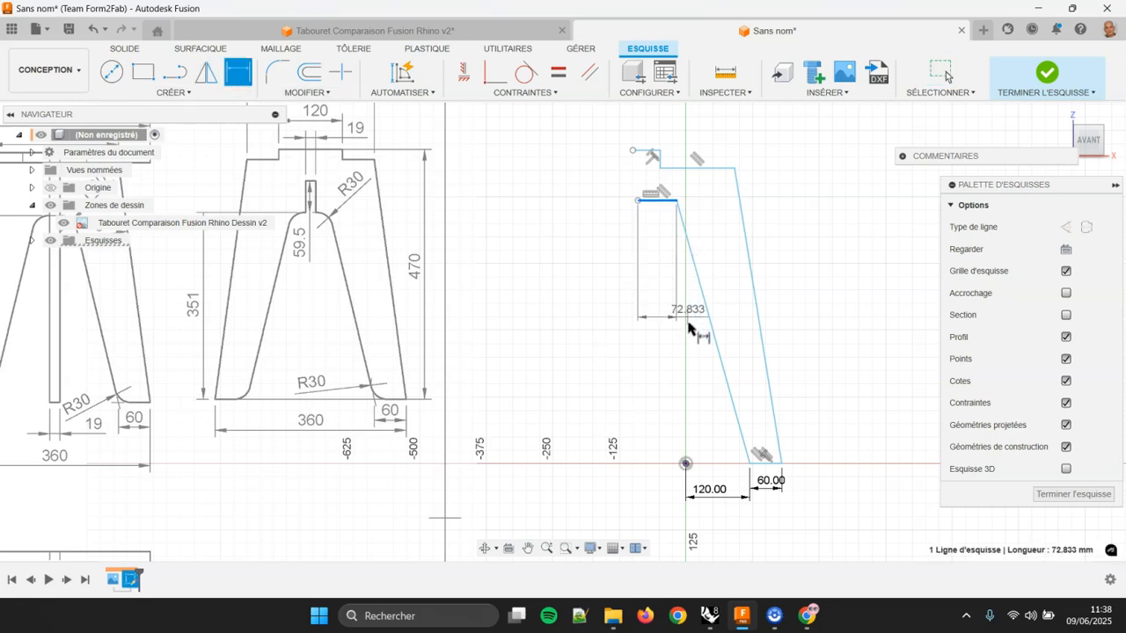
left_click(687, 465)
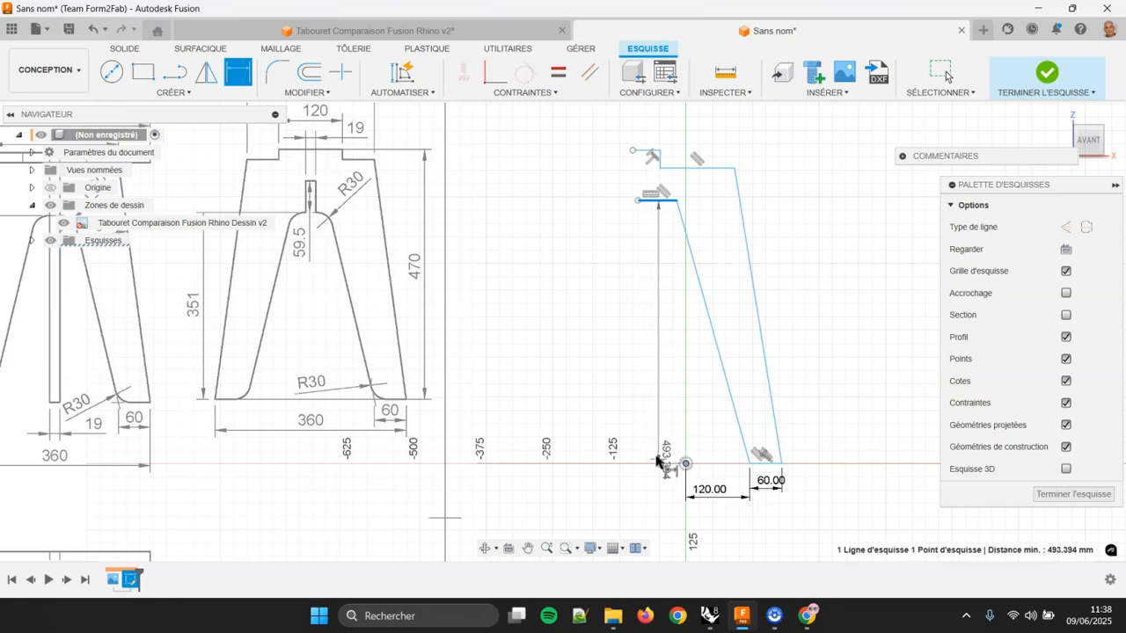
left_click(625, 400)
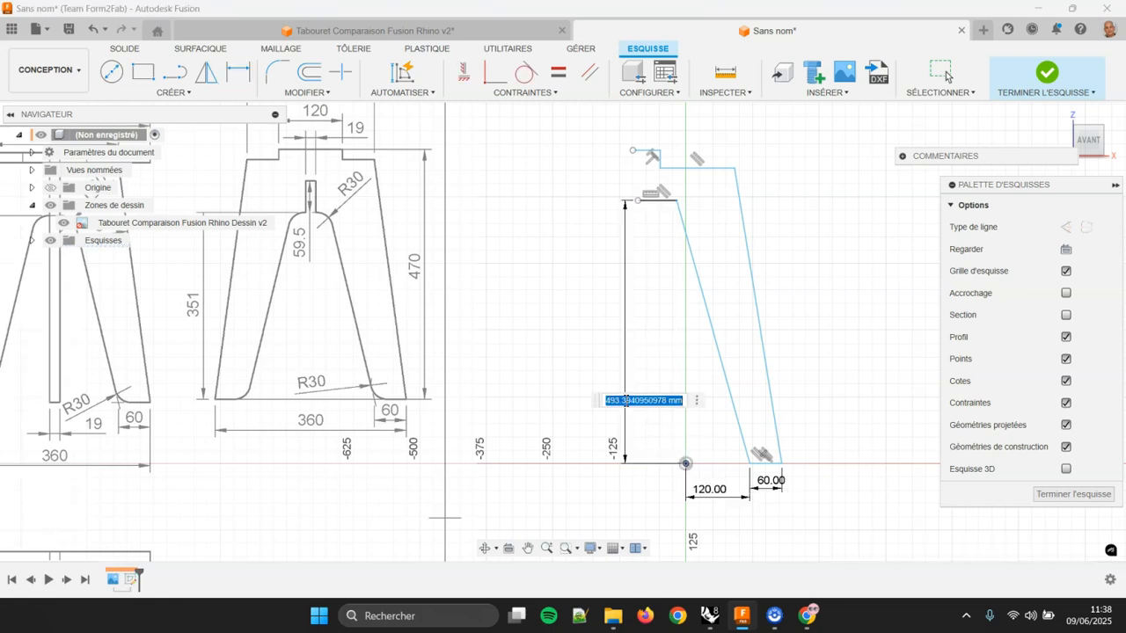
type("3")
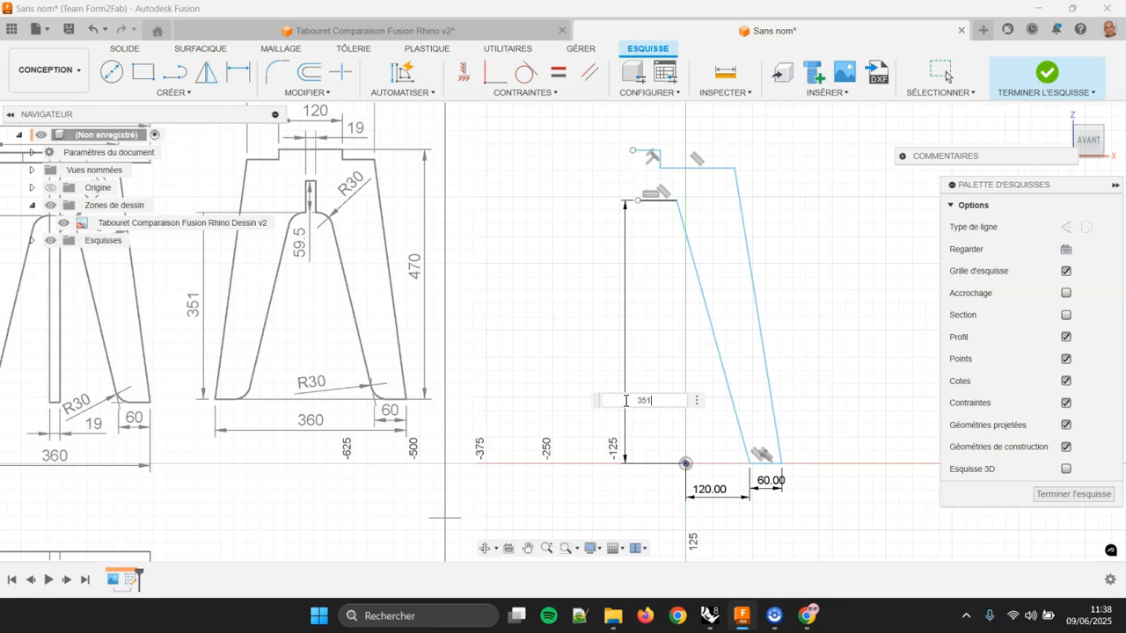
type("51")
key("Return")
- Move the foot's bottom line from below the horizontal axis to about 51 mm above it
middle_click_drag(865, 418, 830, 325)
mouse_move(783, 385)
middle_mouse_down()
mouse_move(786, 427)
mouse_move(769, 436)
middle_mouse_up()
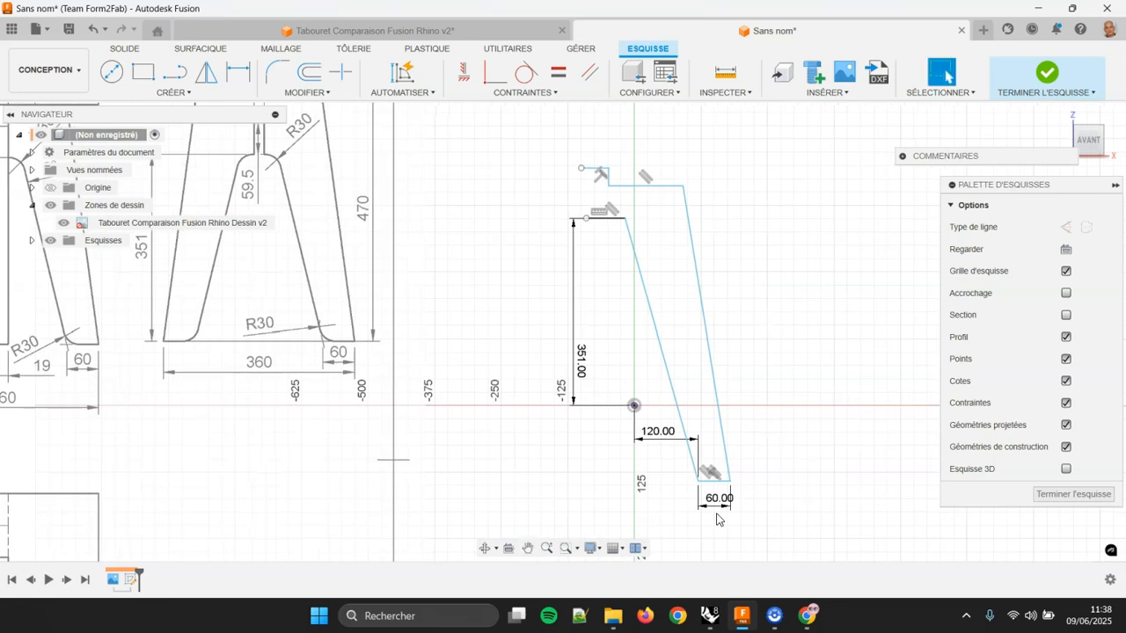
left_click_drag(719, 484, 710, 385)
left_click(786, 354)
middle_click_drag(752, 364, 781, 353)
scroll(756, 360, "up", 3)
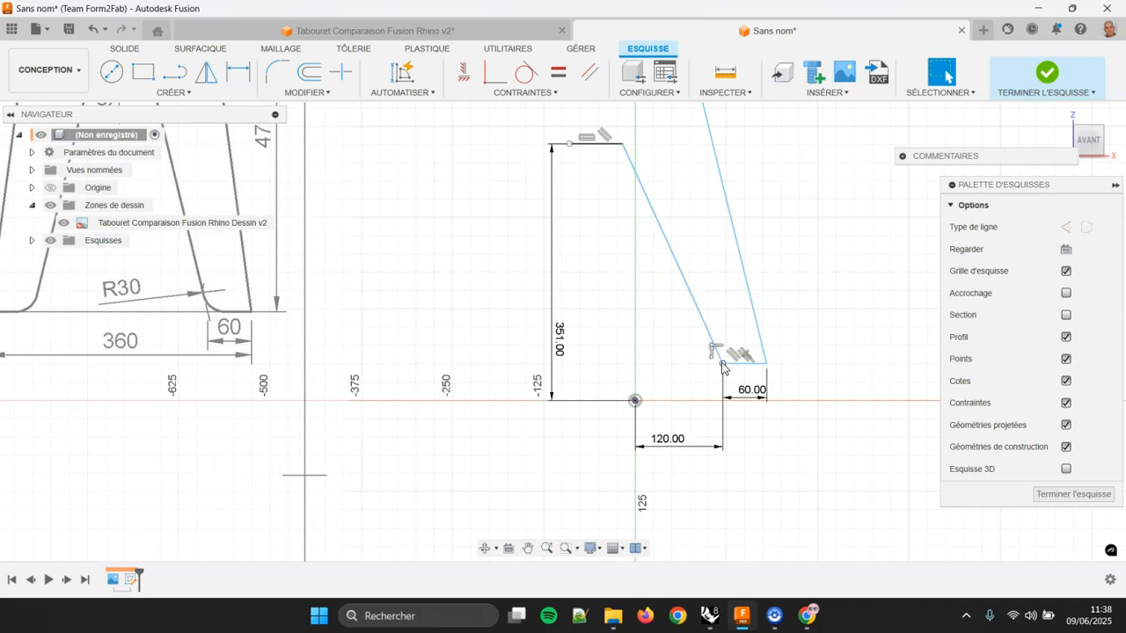
- Constrain the foot's inner corner horizontally to the origin and the inner top line's free end vertically to the origin
middle_click_drag(844, 328, 803, 389)
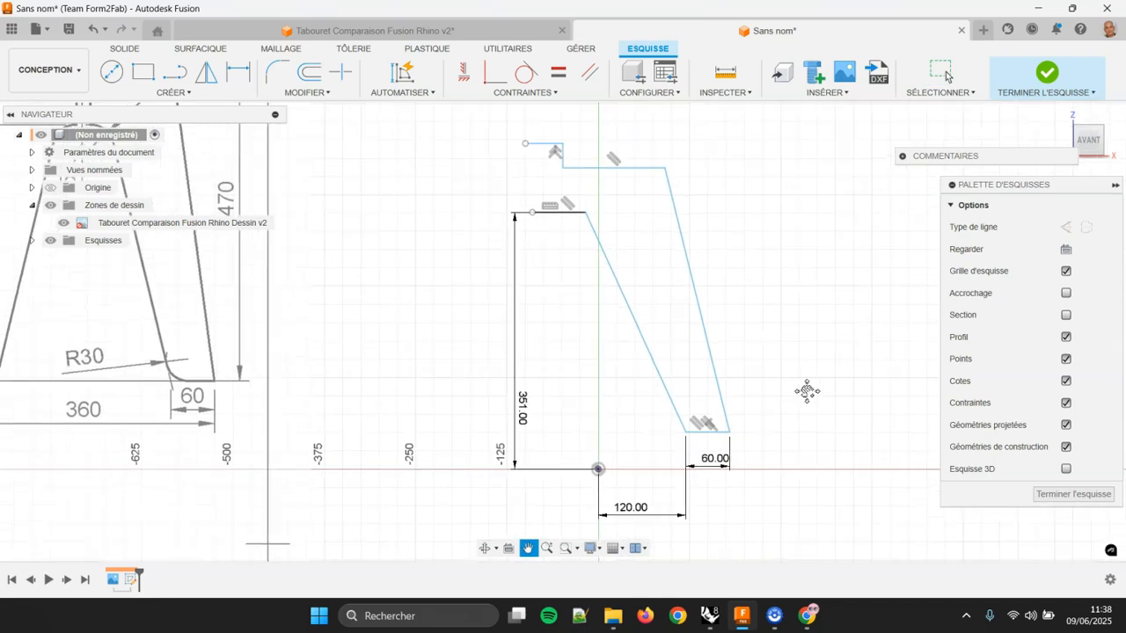
scroll(803, 390, "down", 2)
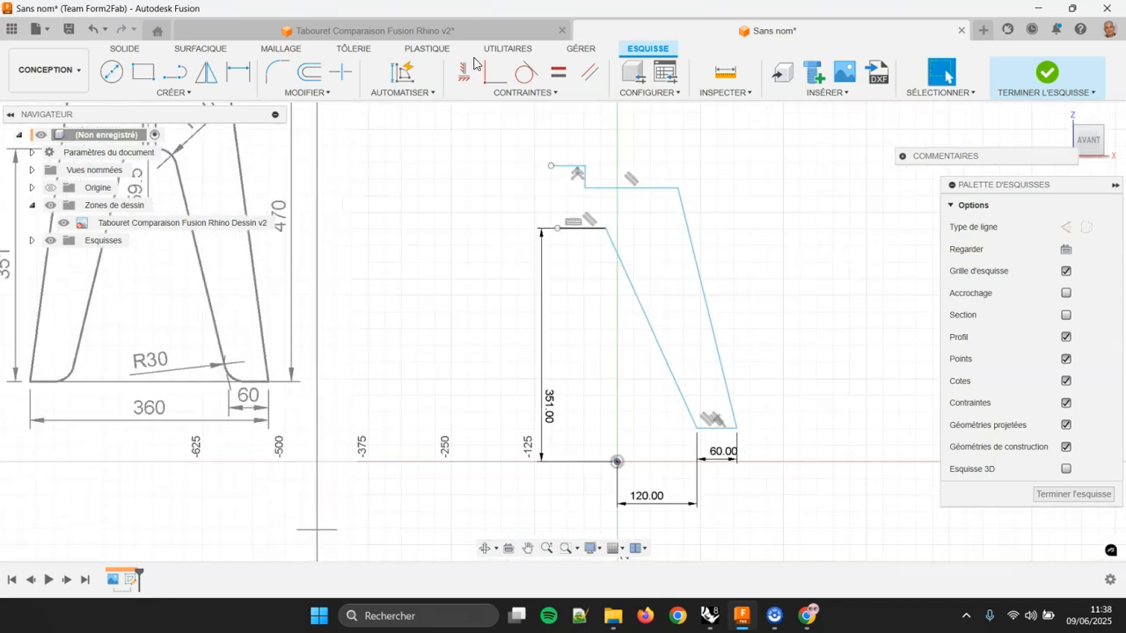
left_click(525, 92)
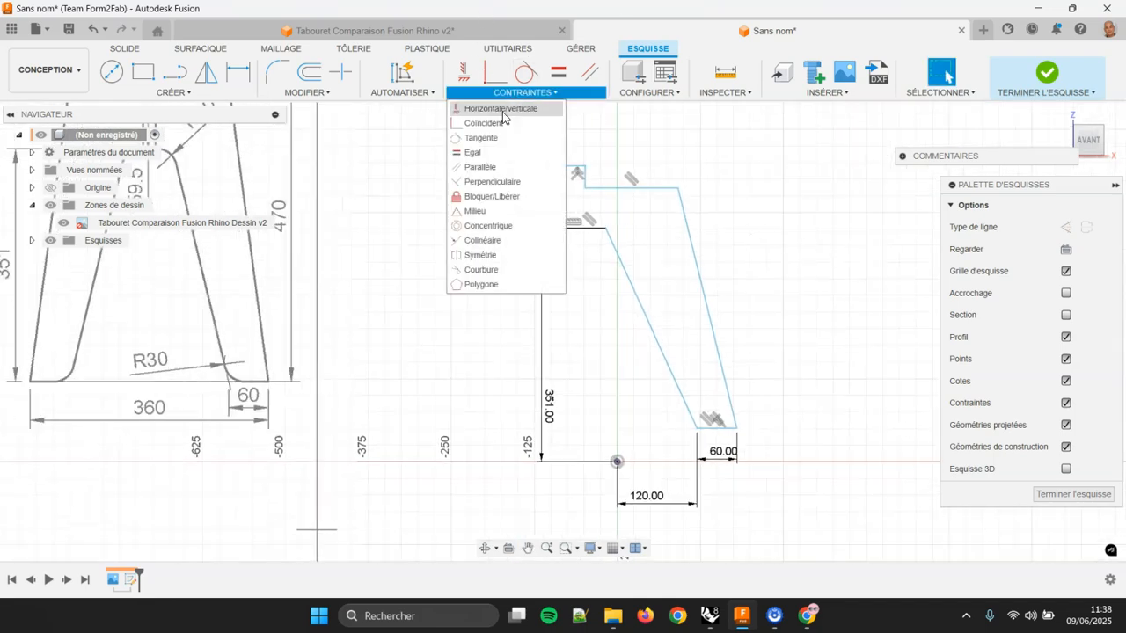
left_click(500, 109)
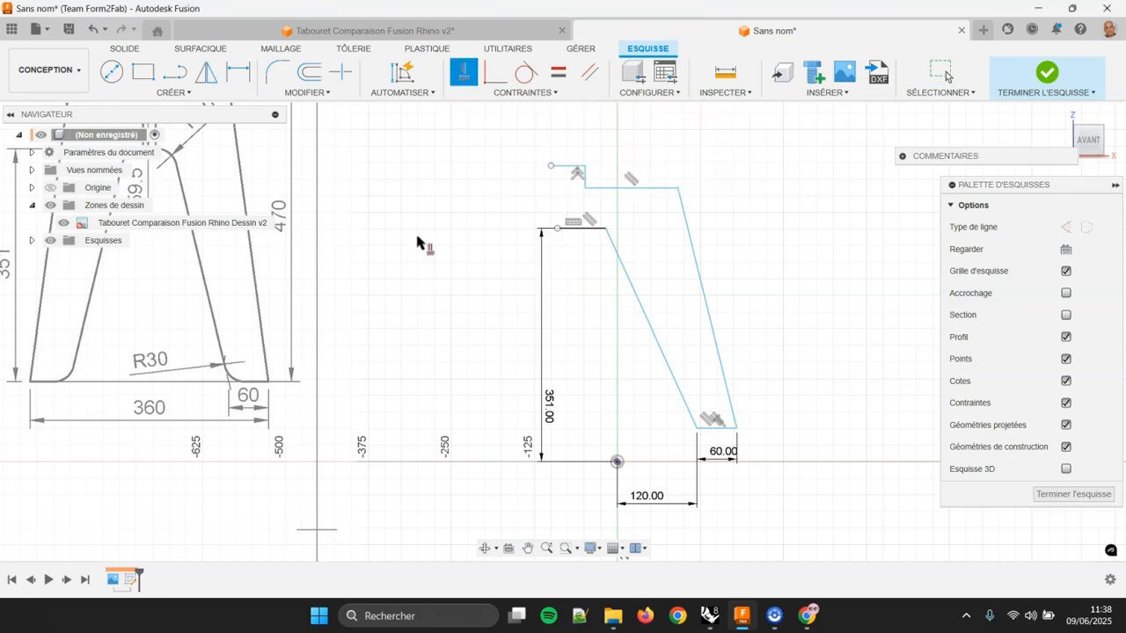
scroll(702, 493, "up", 1)
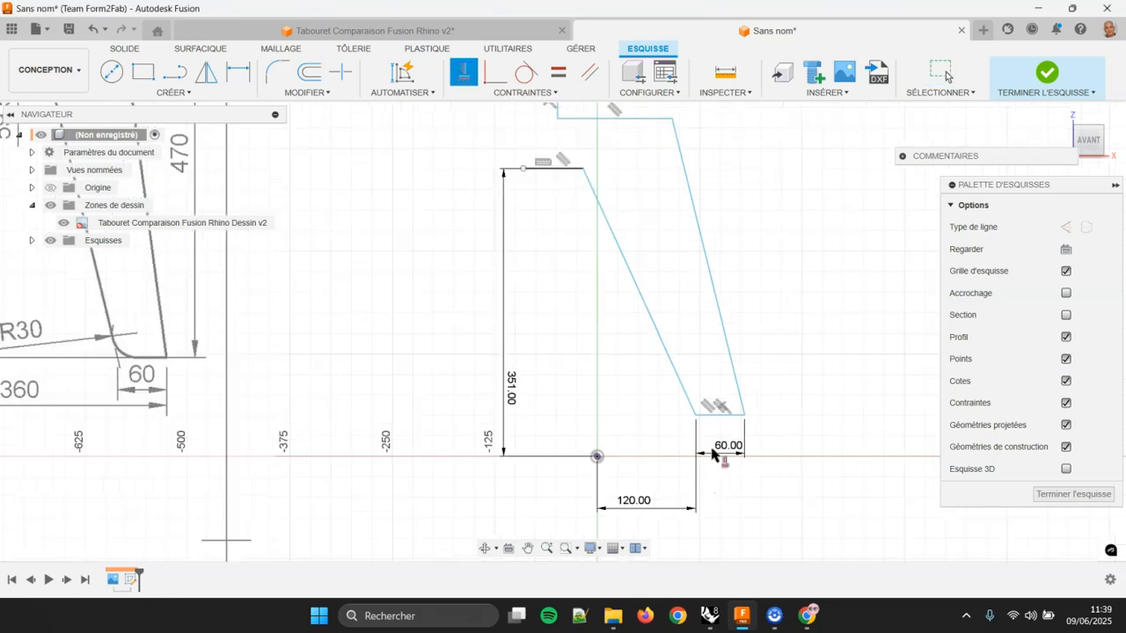
left_click(693, 416)
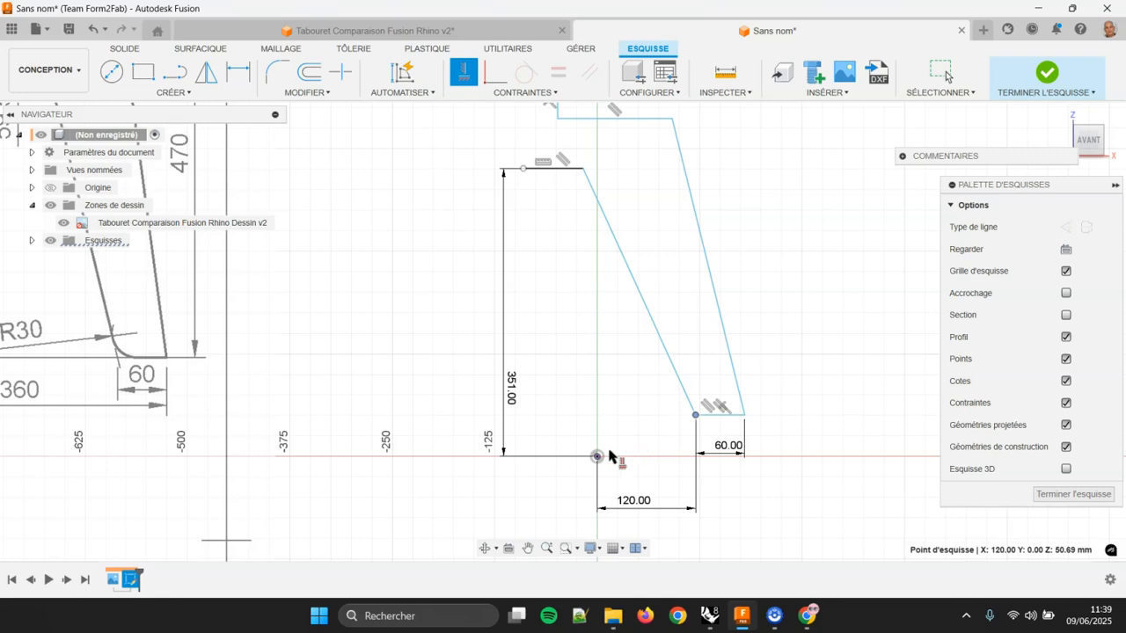
left_click(597, 457)
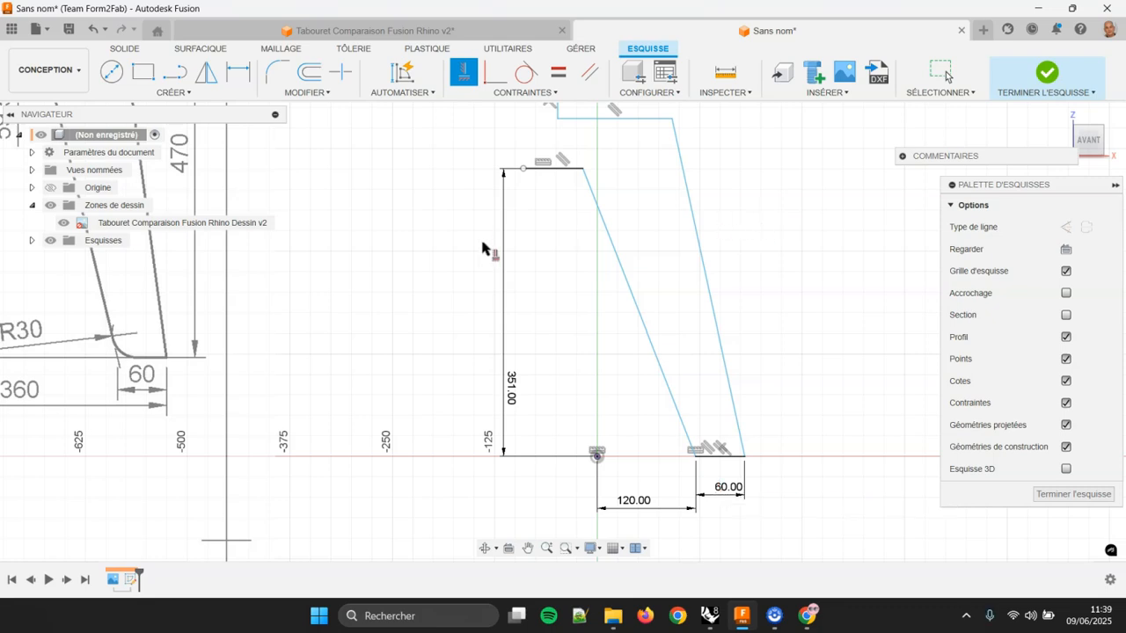
left_click(524, 169)
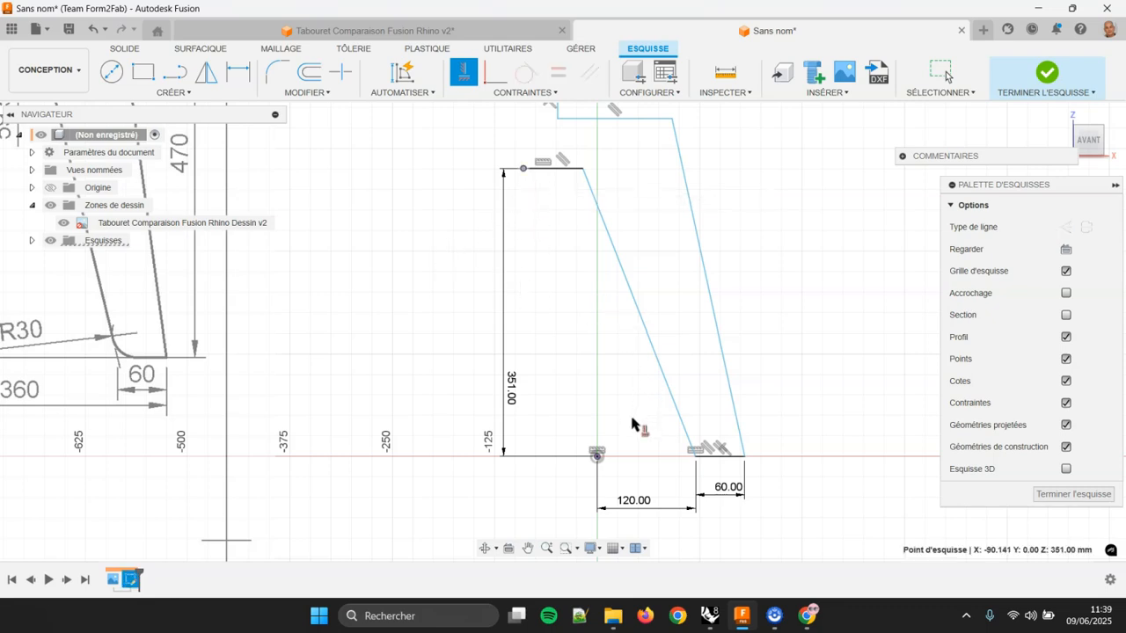
left_click(598, 456)
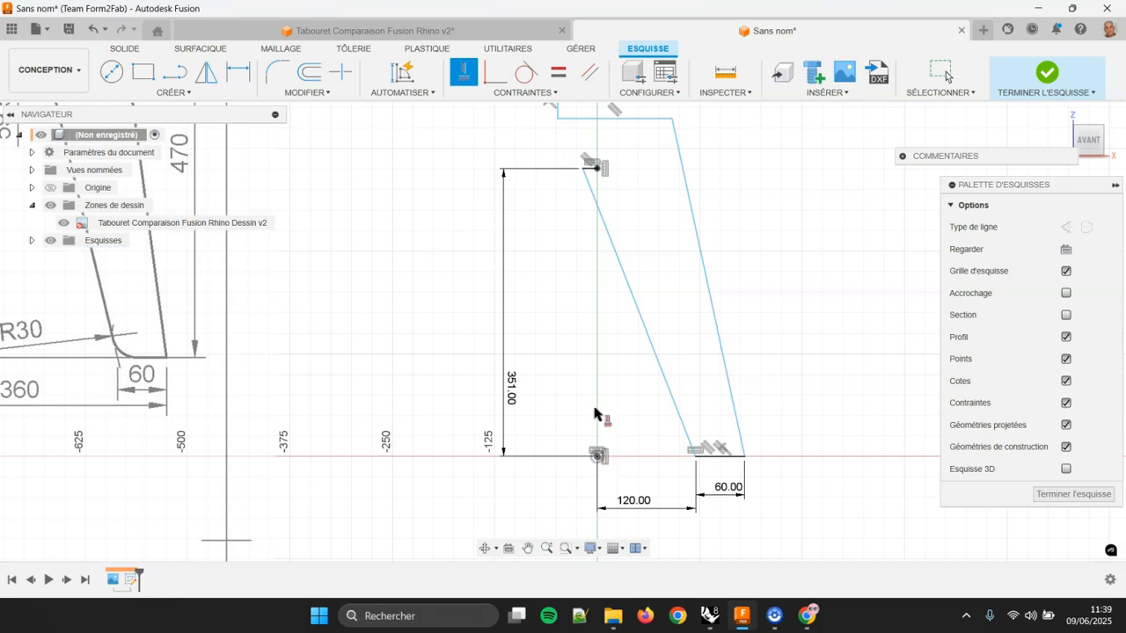
- Move the inner top line's corner across the vertical axis to about 49 mm on its positive X side
scroll(633, 192, "up", 2)
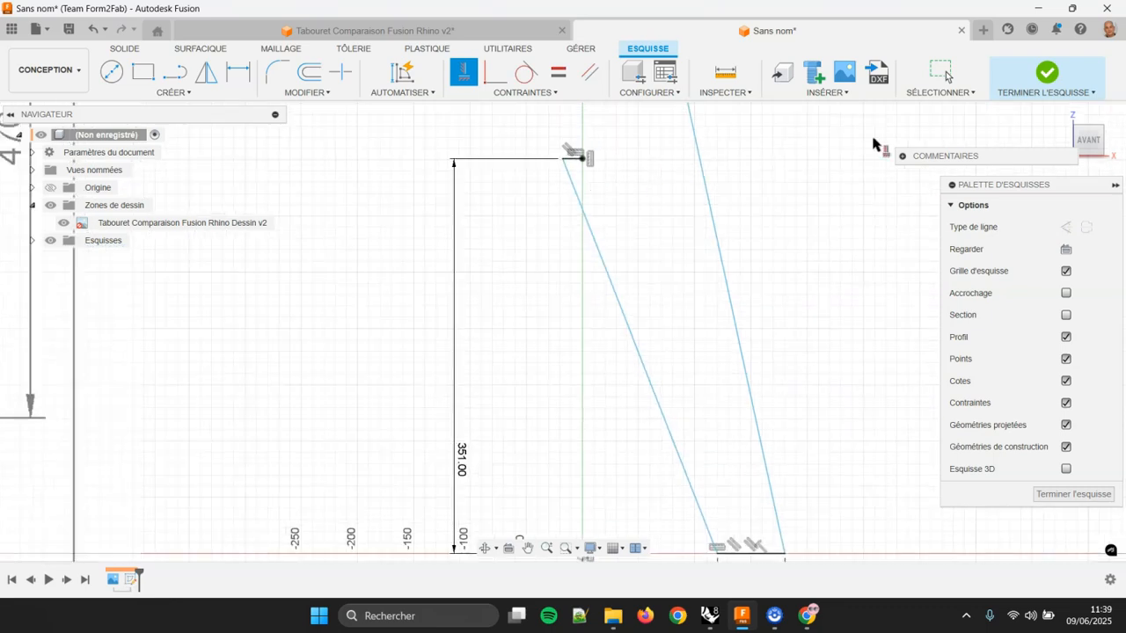
left_click(941, 74)
left_click_drag(565, 162, 637, 176)
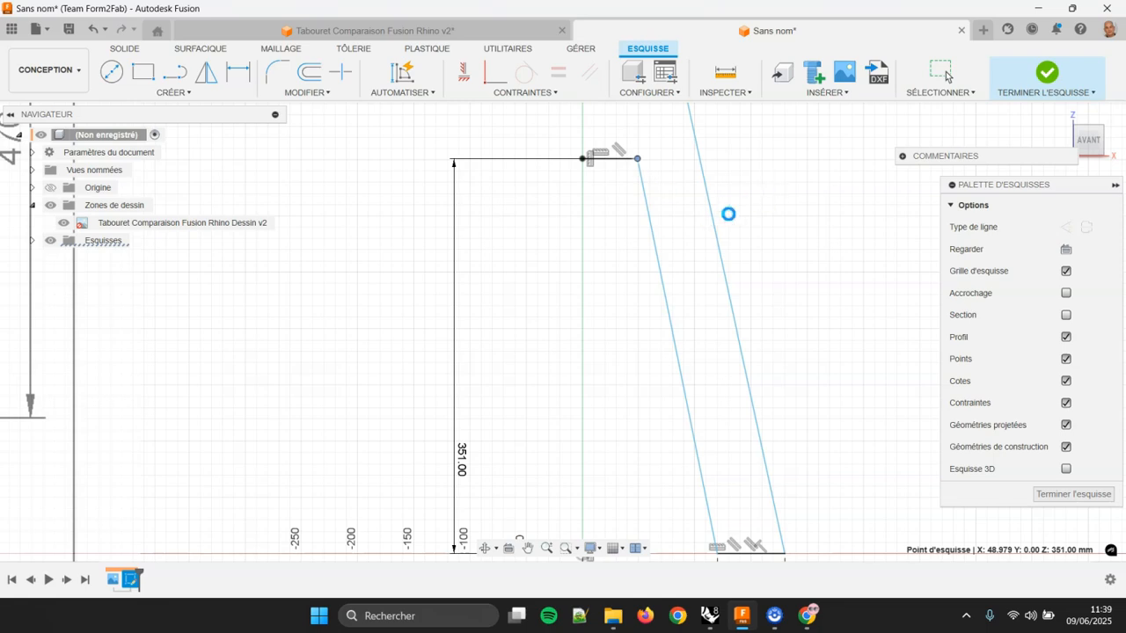
- Shift the stepped top lines toward positive X so the step lies beyond the vertical axis and the open end close to it
scroll(776, 250, "down", 4)
mouse_move(748, 227)
middle_mouse_down()
mouse_move(706, 249)
mouse_move(809, 260)
middle_mouse_up()
scroll(757, 246, "up", 1)
scroll(604, 194, "up", 2)
left_click_drag(563, 215, 644, 215)
left_click_drag(510, 199, 595, 201)
scroll(612, 299, "up", 2)
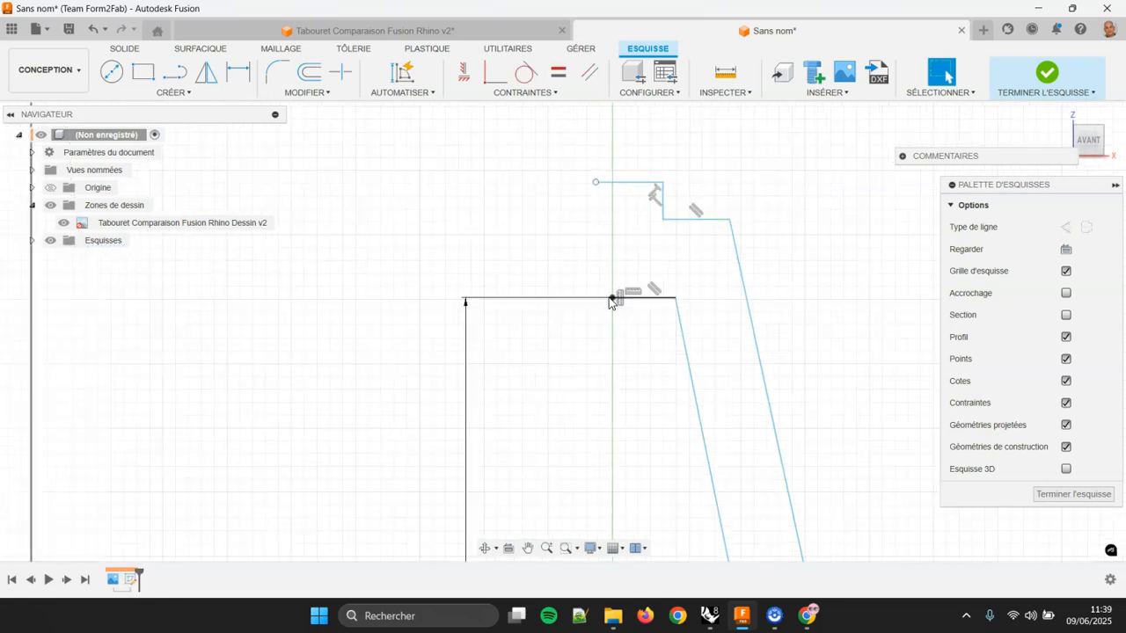
- Constrain the open end of the uppermost line vertically to the inner top line's end on the axis
scroll(582, 236, "down", 1)
middle_click_drag(585, 235, 534, 238)
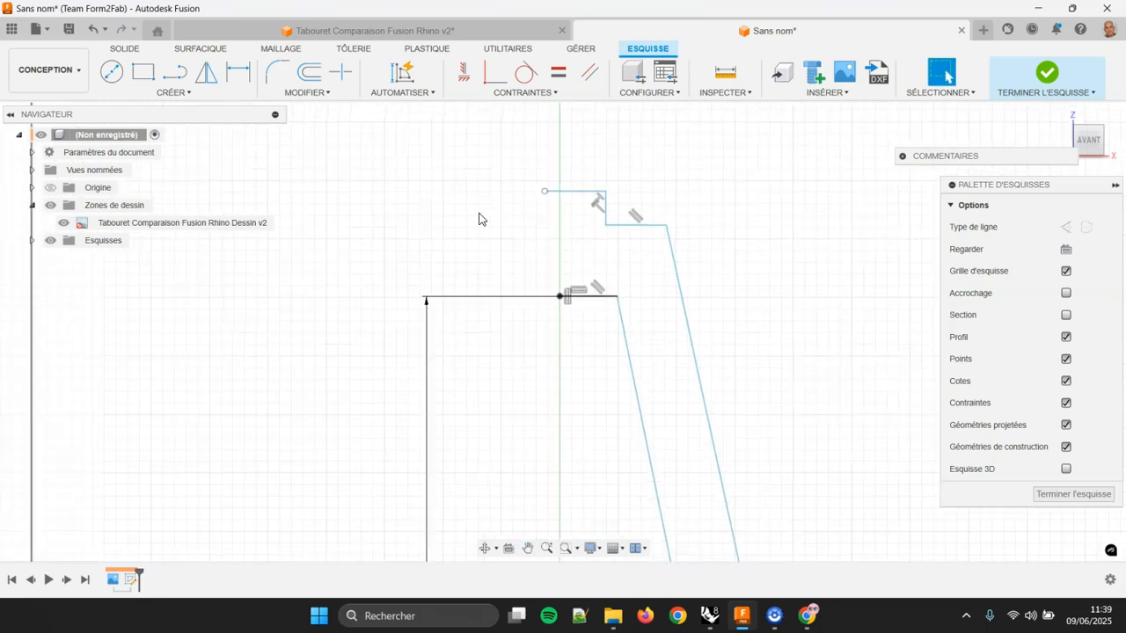
left_click(465, 75)
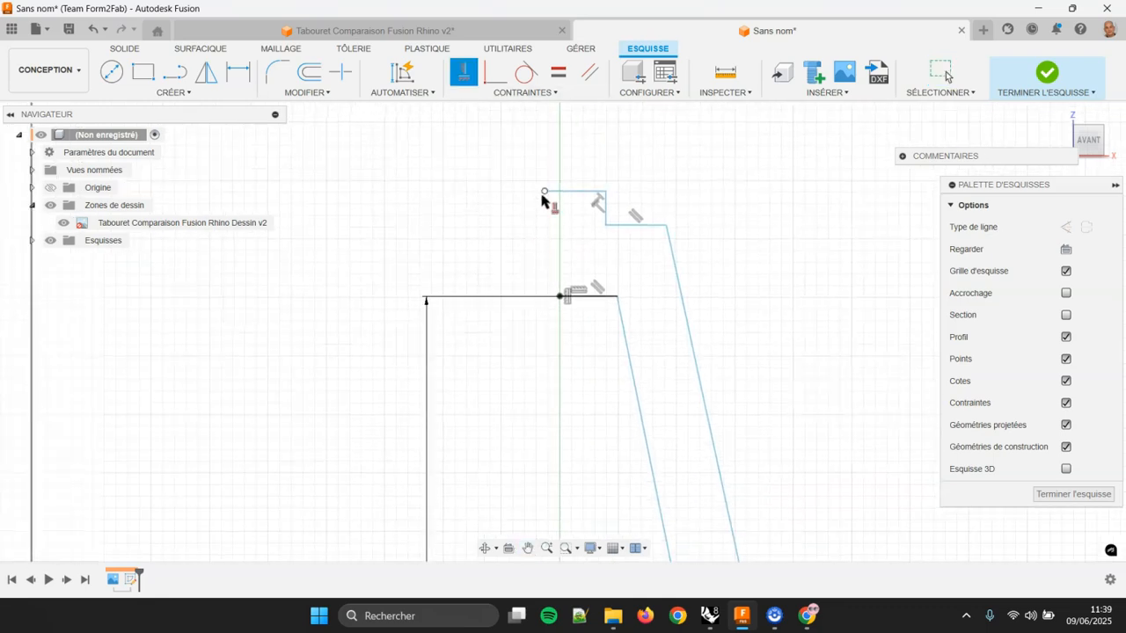
left_click(543, 193)
left_click(559, 298)
left_click(954, 77)
- Dimension the short vertical step line of the upper outline at 19 mm
scroll(633, 217, "up", 2)
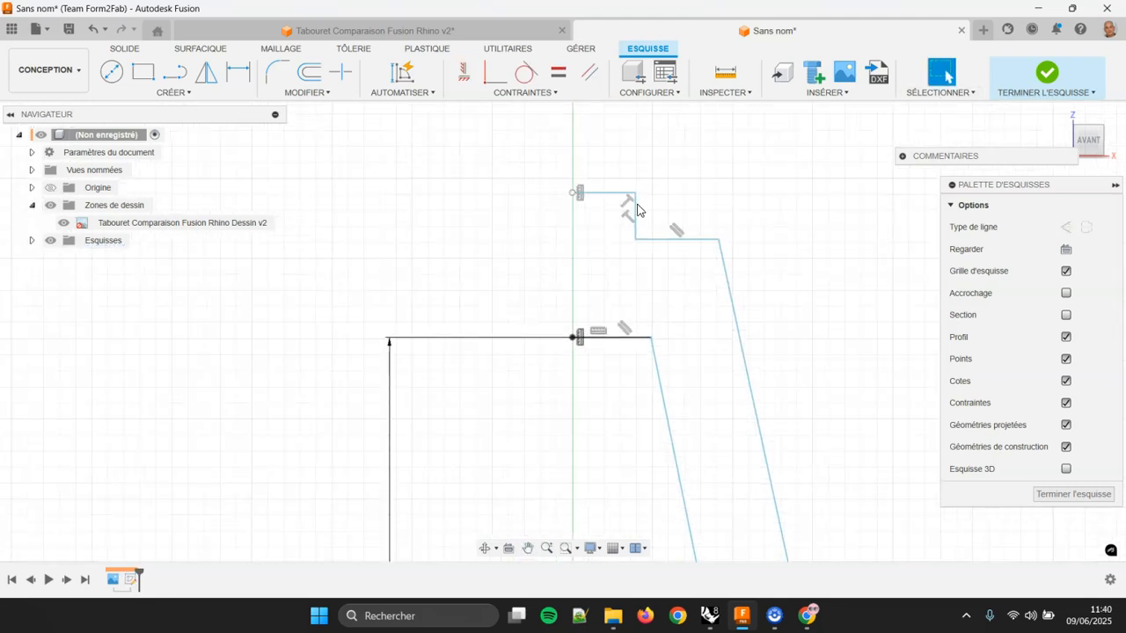
left_click(236, 76)
scroll(626, 195, "up", 1)
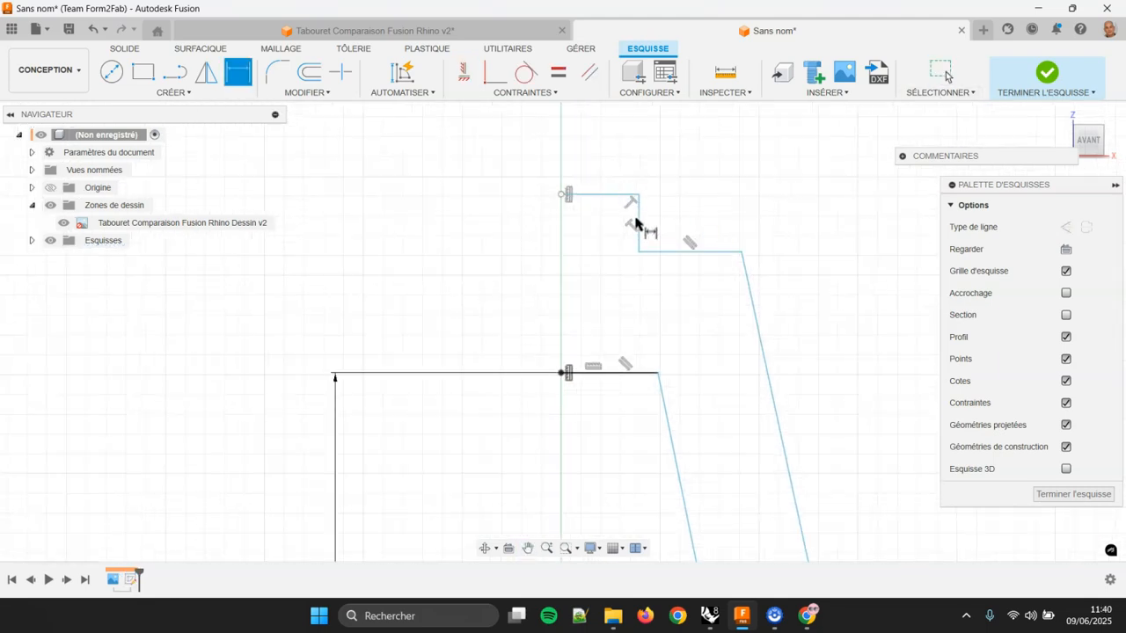
left_click(638, 222)
left_click(700, 213)
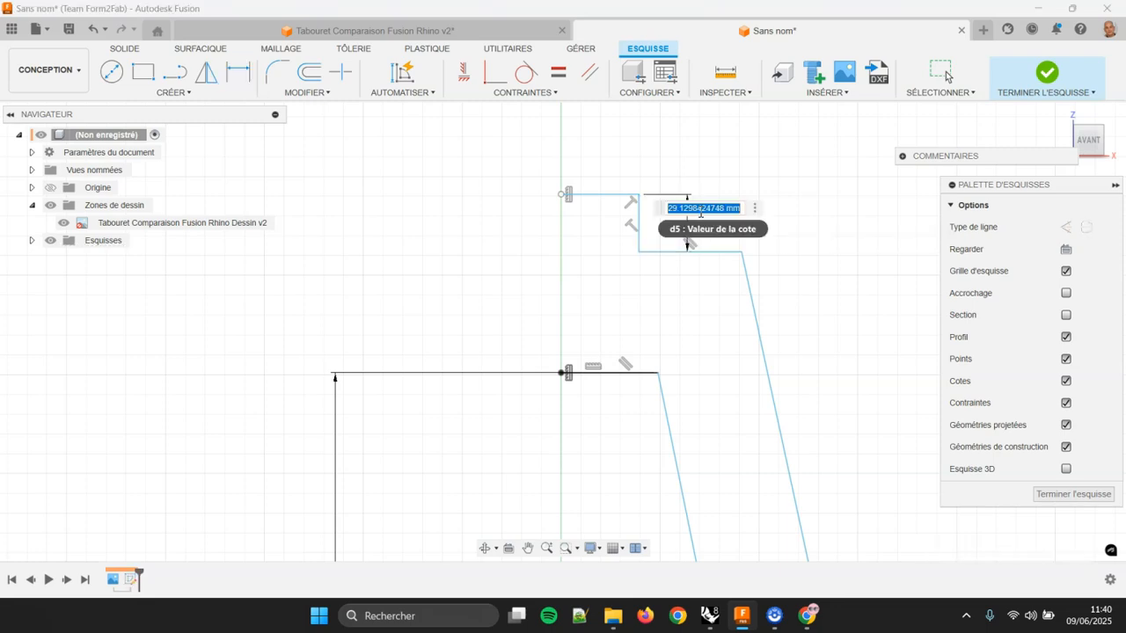
key("BackSpace")
type("19")
key("Return")
key("Escape")
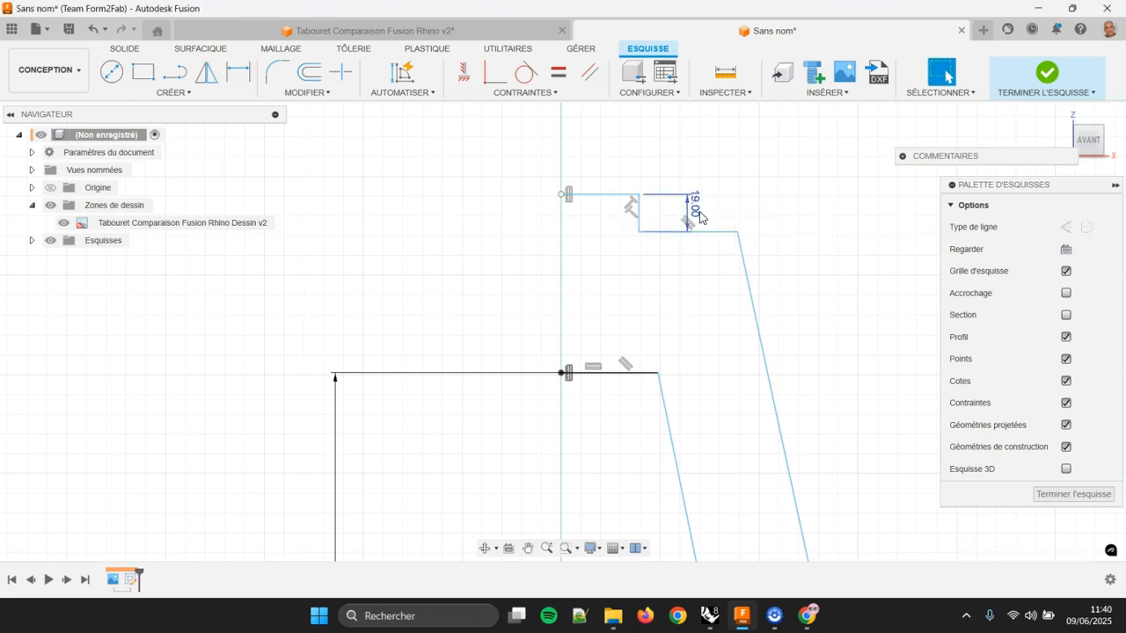
- Dimension the overall height from the uppermost line down to the origin at 470 mm
scroll(721, 255, "down", 1)
scroll(725, 275, "down", 1)
scroll(571, 329, "down", 3)
mouse_move(528, 316)
middle_mouse_down()
mouse_move(613, 300)
mouse_move(581, 285)
middle_mouse_up()
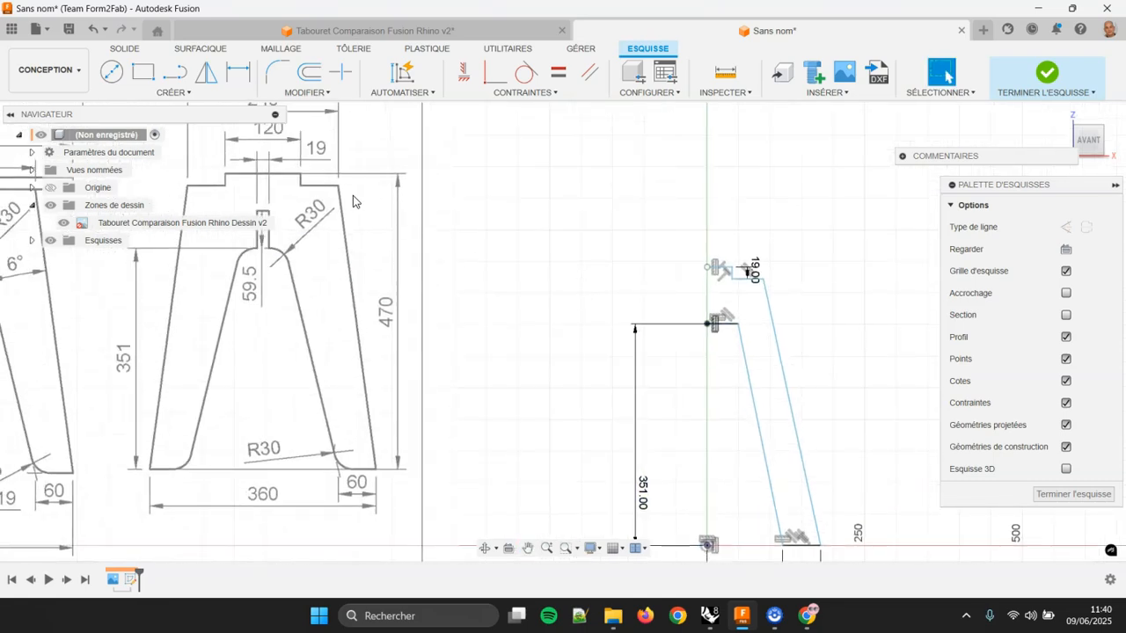
middle_click_drag(711, 348, 650, 308)
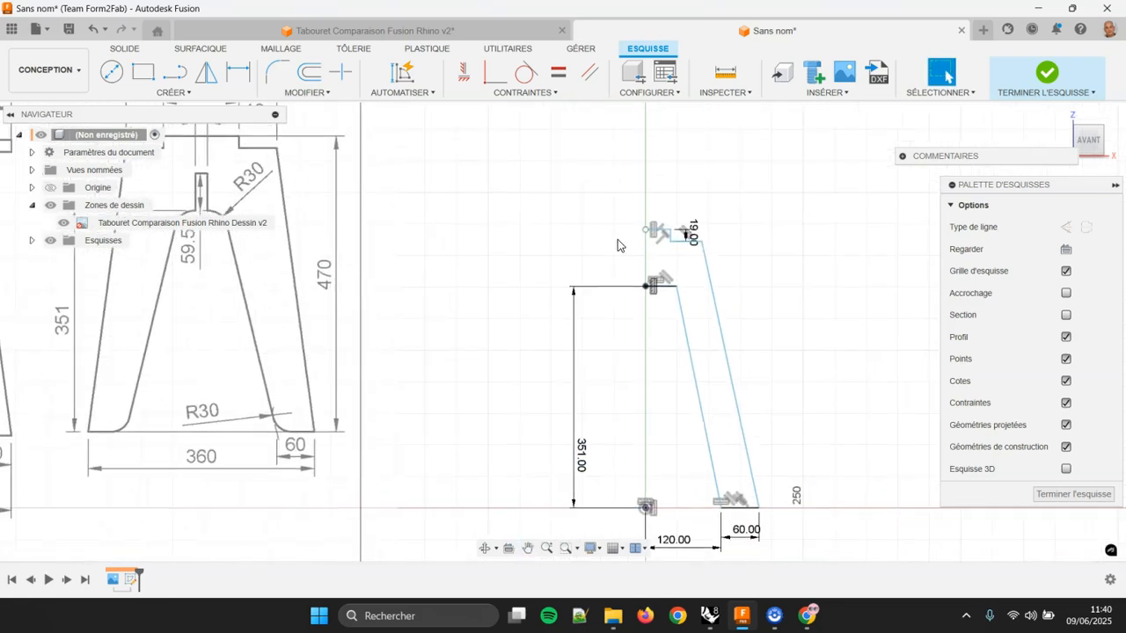
left_click(239, 72)
scroll(598, 209, "up", 3)
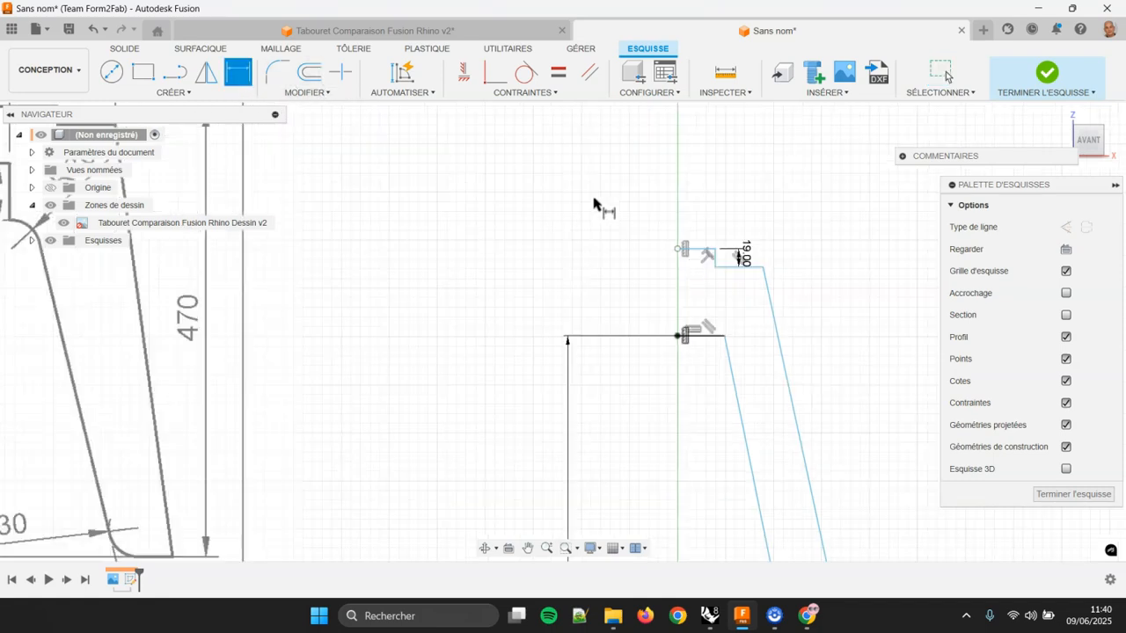
left_click(708, 241)
scroll(660, 371, "down", 1)
scroll(661, 371, "down", 1)
middle_click_drag(735, 424, 709, 213)
middle_click_drag(700, 382, 700, 336)
scroll(693, 332, "down", 1)
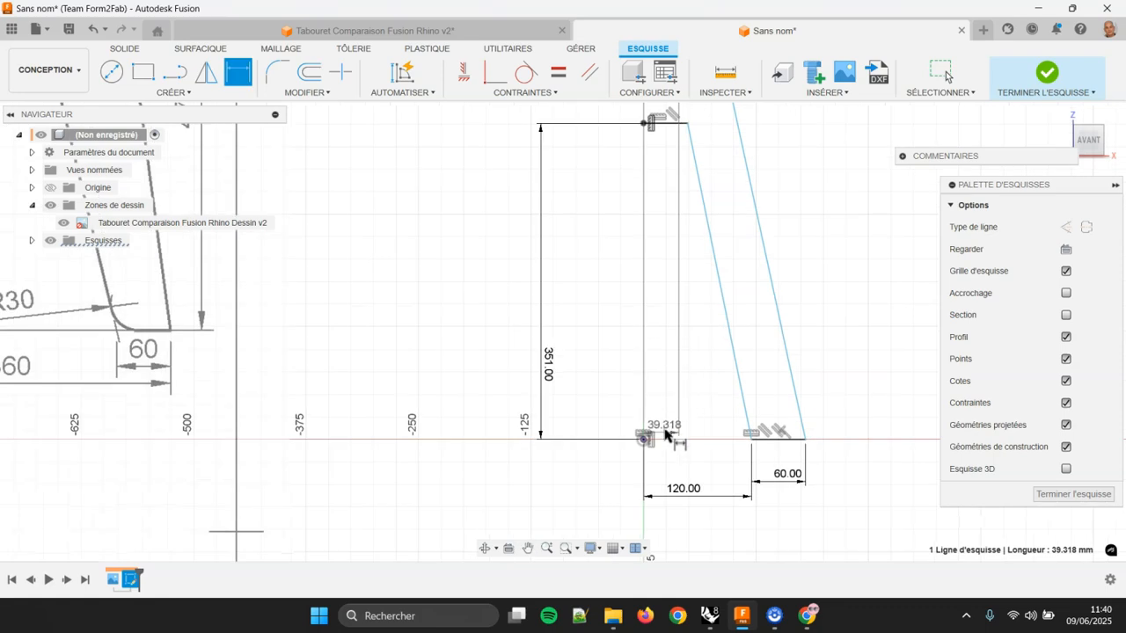
scroll(662, 445, "up", 4)
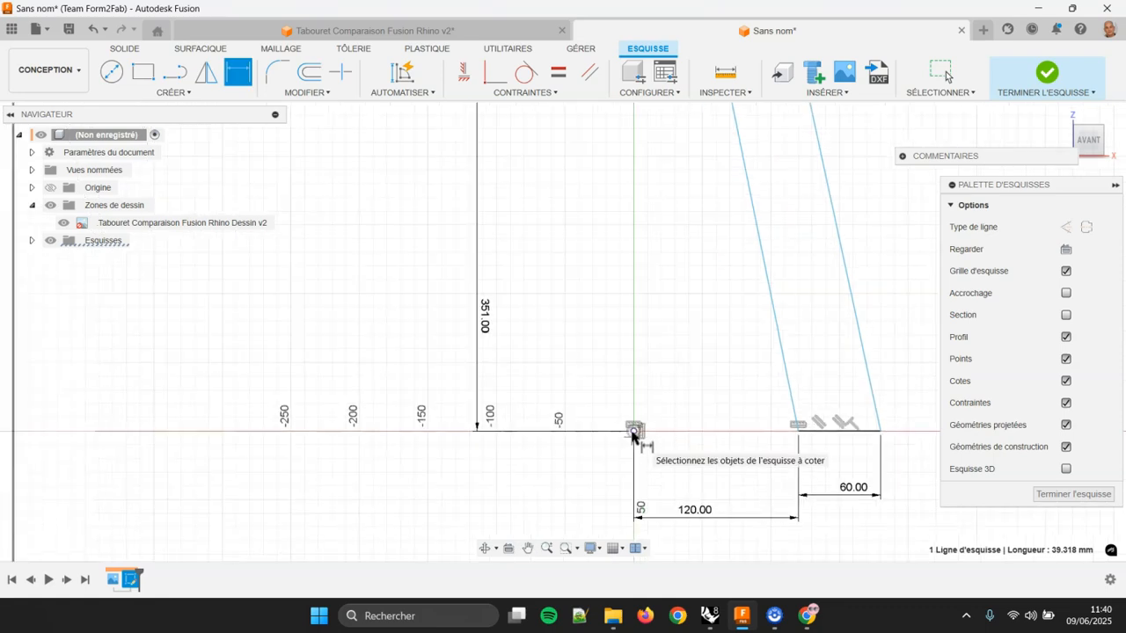
left_click(635, 432)
left_click(441, 375)
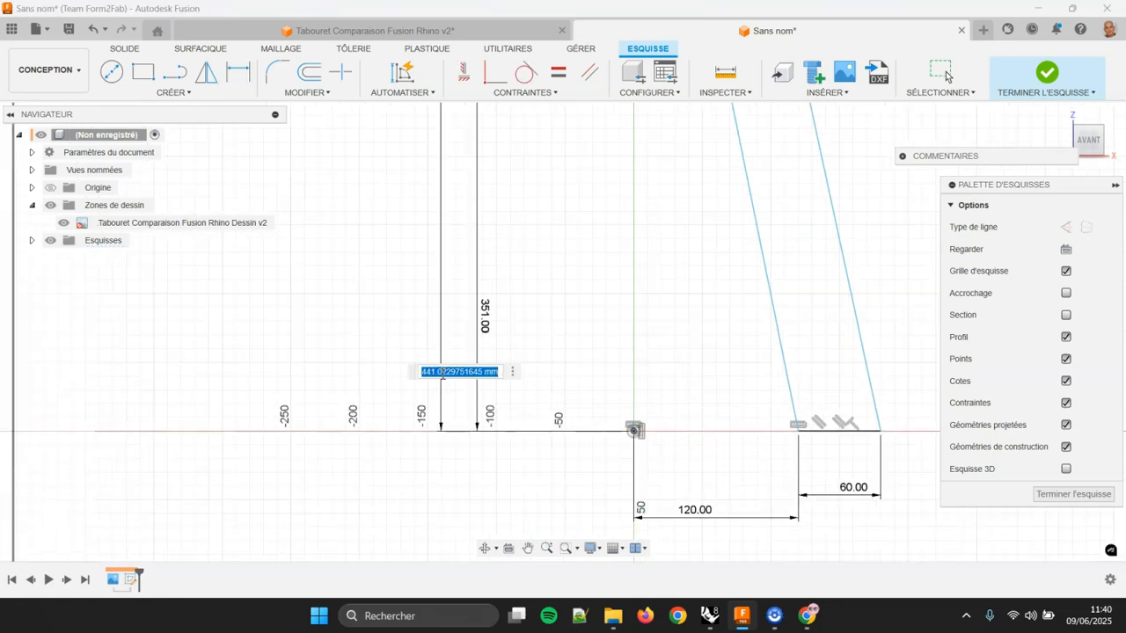
type("470")
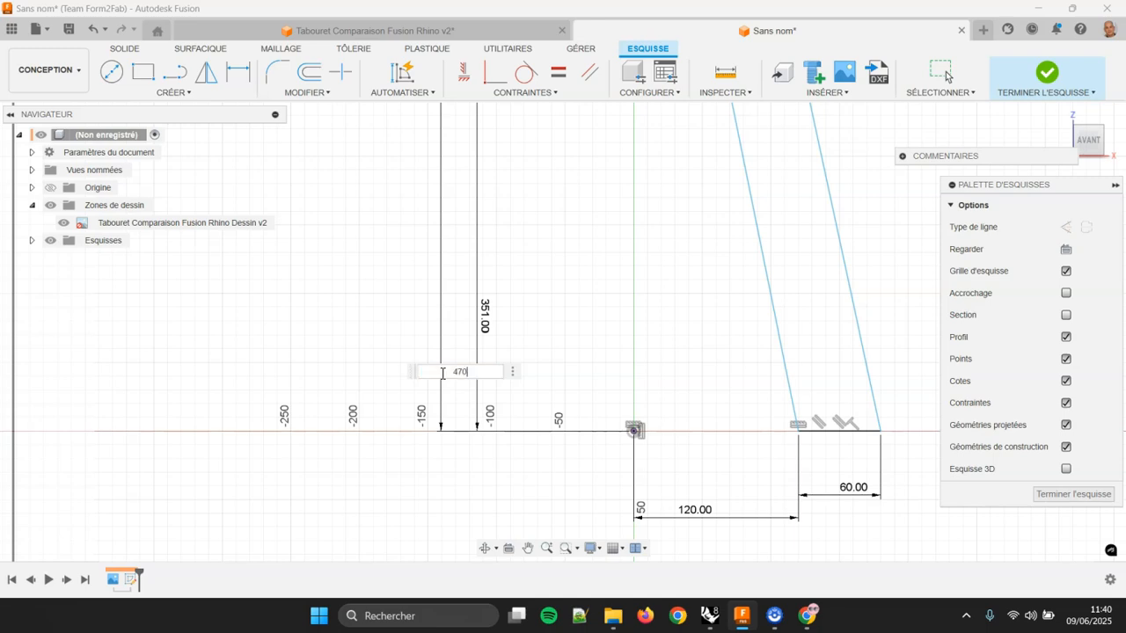
key("Return")
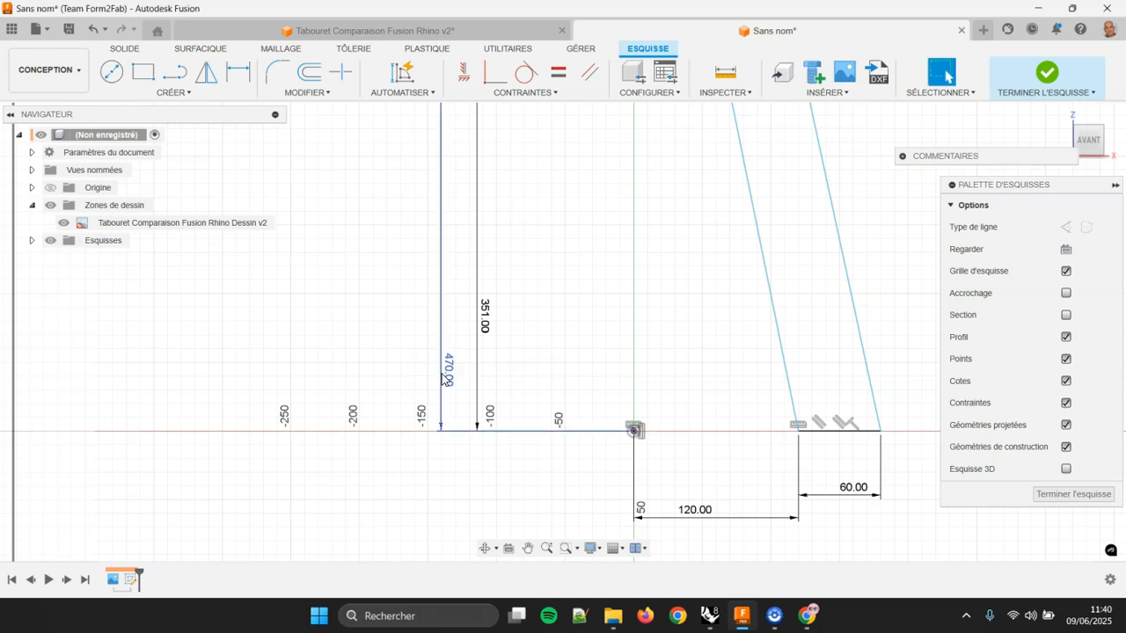
- Dimension the uppermost horizontal line, from the vertical axis to the step, at 60 mm
scroll(726, 352, "down", 3)
middle_click_drag(734, 297, 629, 494)
scroll(299, 265, "down", 2)
mouse_move(264, 257)
middle_mouse_down()
mouse_move(468, 321)
mouse_move(504, 349)
mouse_move(437, 385)
middle_mouse_up()
scroll(708, 316, "up", 4)
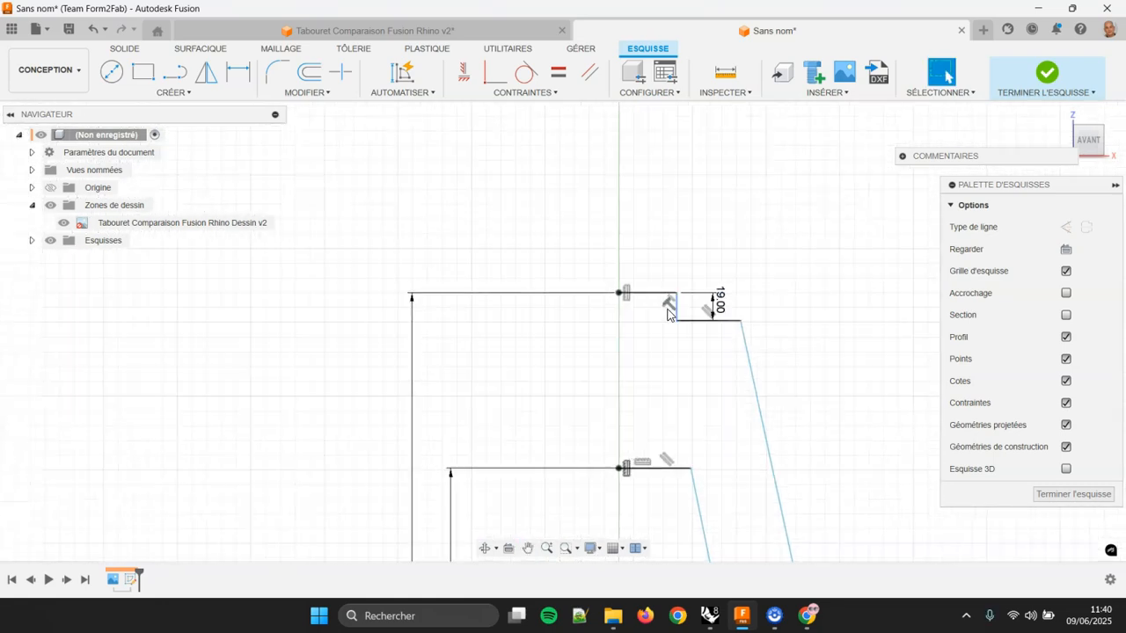
left_click(238, 72)
left_click(649, 293)
left_click(661, 238)
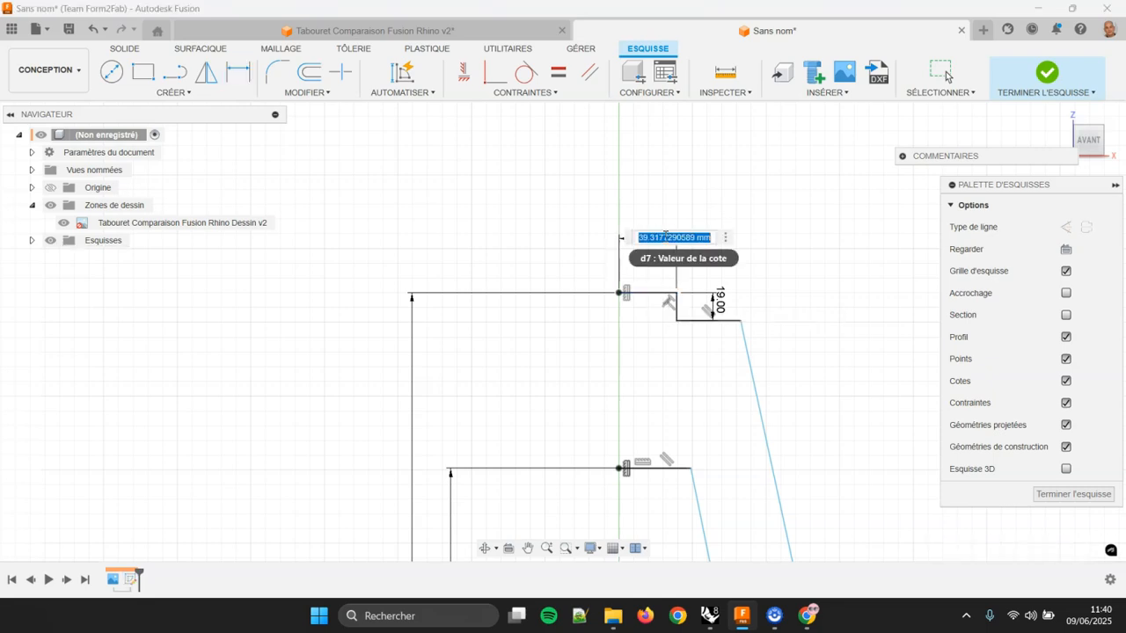
type("60")
key("Return")
key("Escape")
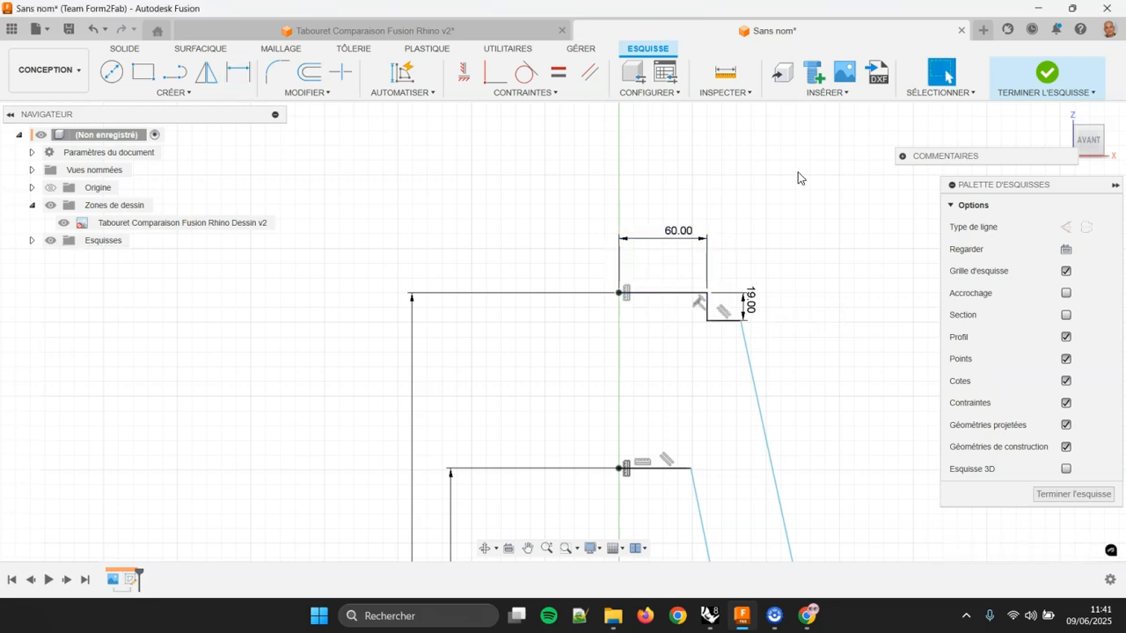
- Dimension the horizontal shoulder line between the step and the outer leg edge at 60 mm
scroll(850, 366, "down", 1)
scroll(848, 363, "down", 1)
middle_click_drag(804, 415, 666, 375)
scroll(606, 326, "up", 3)
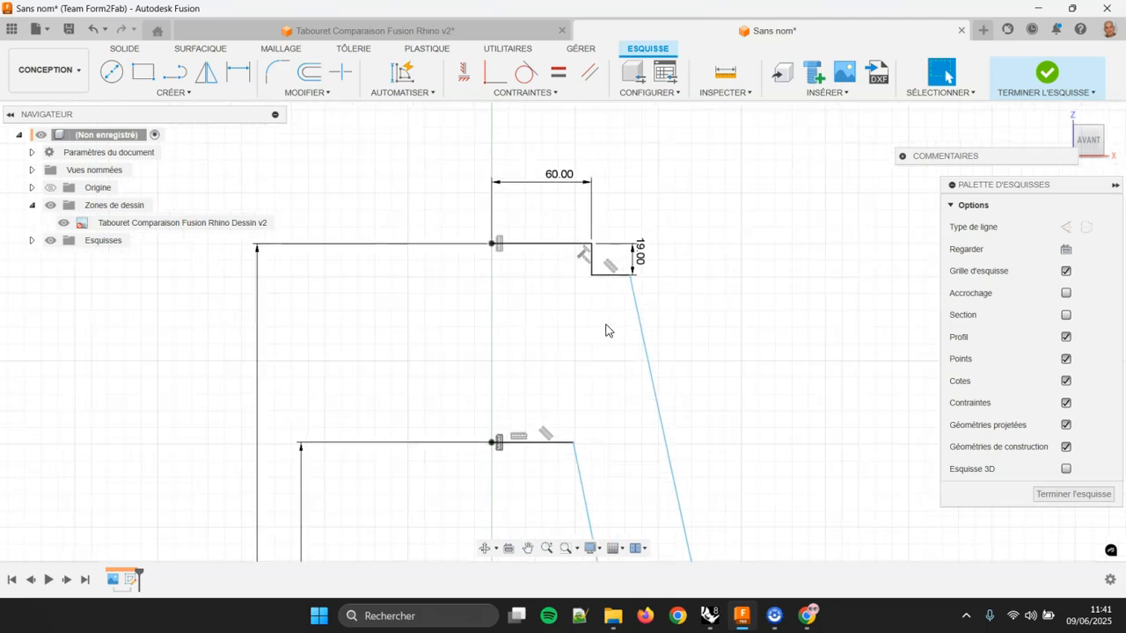
left_click(238, 74)
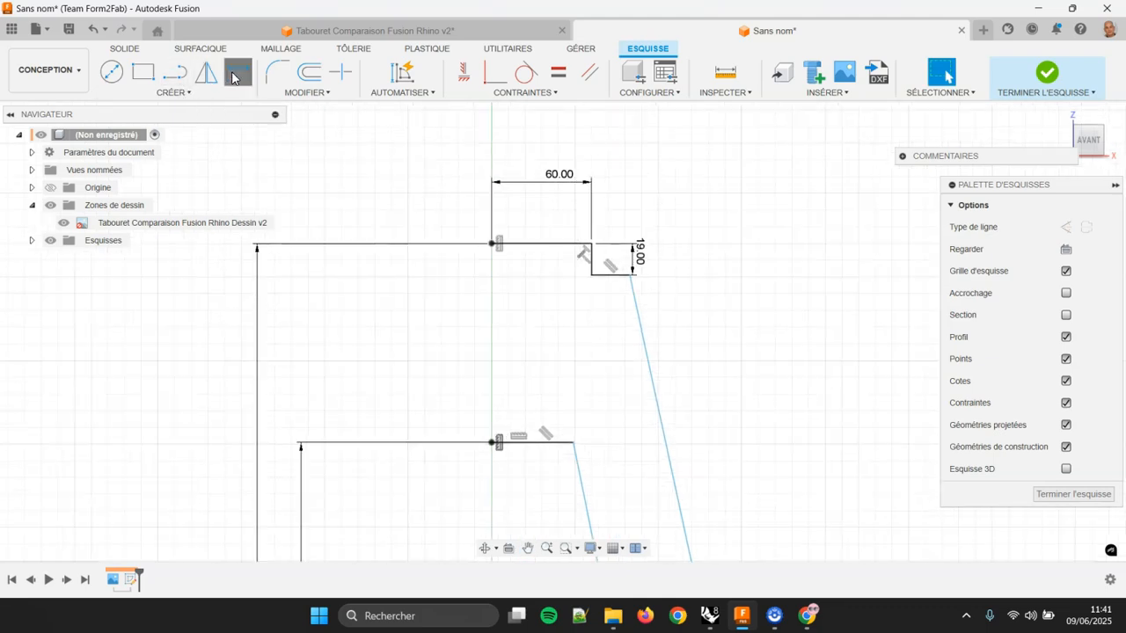
left_click(626, 289)
left_click(615, 301)
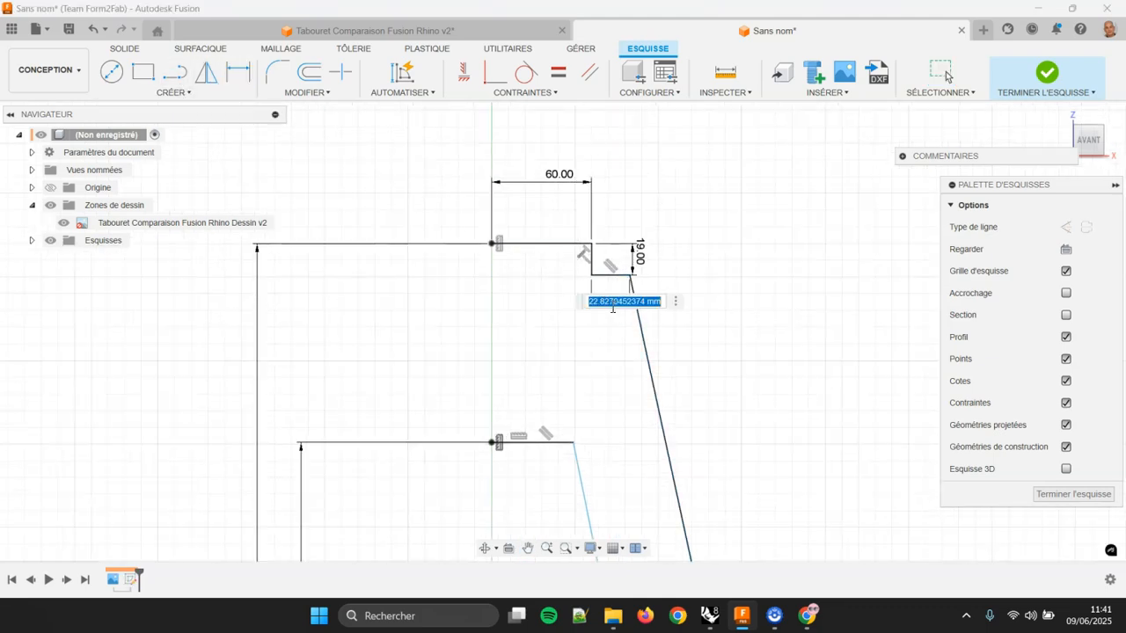
type("60")
key("Return")
key("Escape")
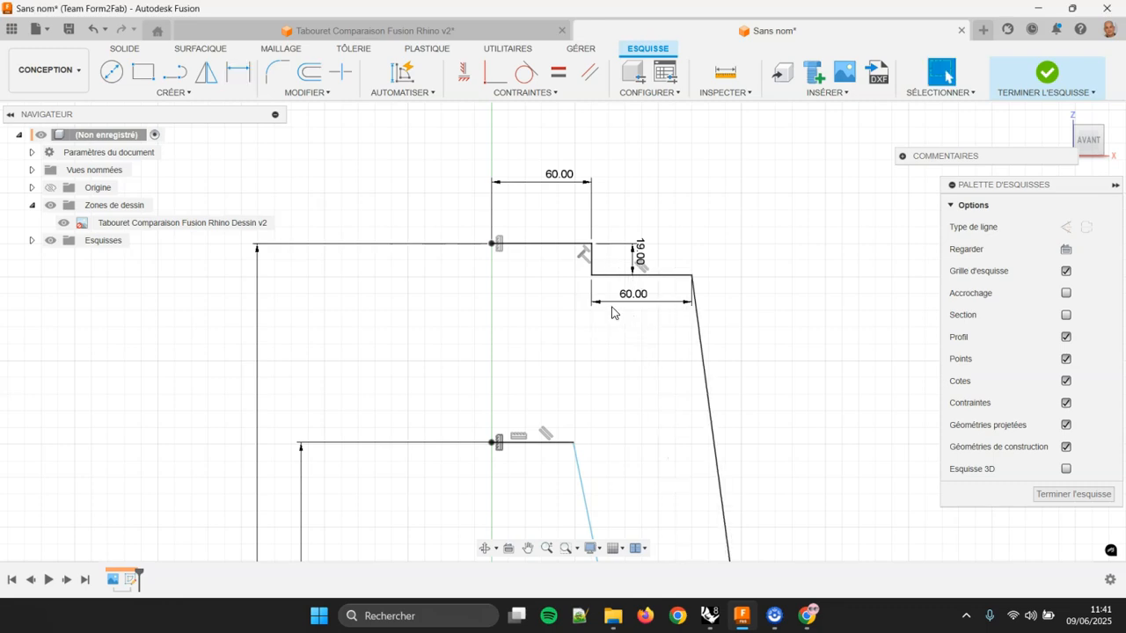
- Slide the inner top line's corner along X to test how the inner leg edge can still move
scroll(710, 356, "down", 5)
mouse_move(711, 358)
middle_mouse_down()
mouse_move(648, 236)
mouse_move(661, 233)
mouse_move(680, 191)
middle_mouse_up()
scroll(687, 233, "down", 1)
scroll(687, 197, "down", 2)
scroll(687, 215, "up", 2)
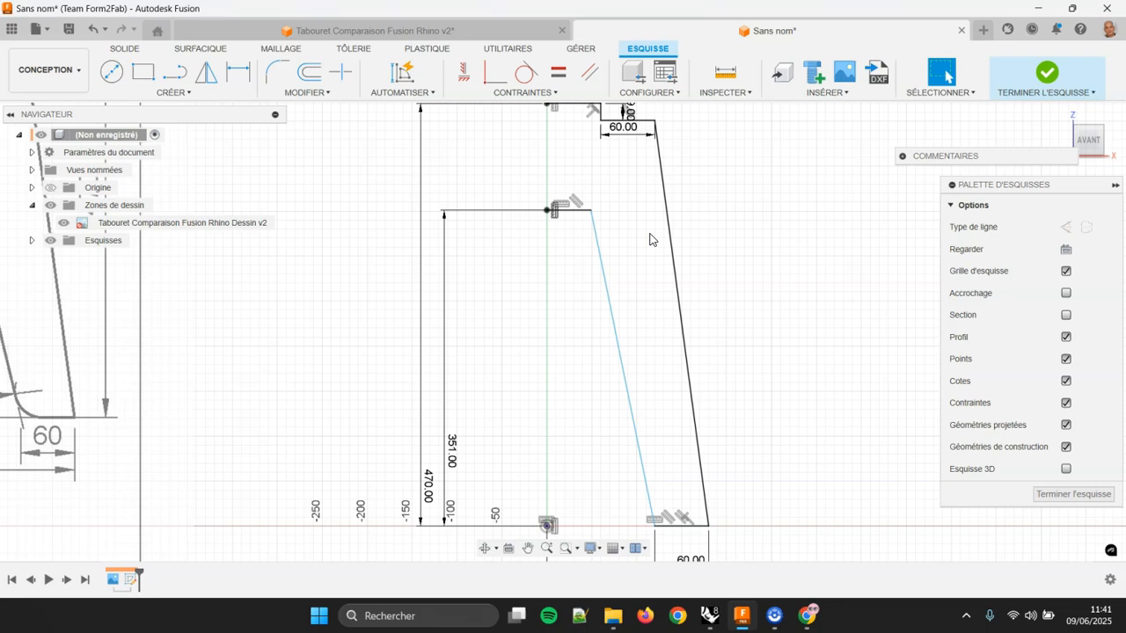
left_click(588, 211)
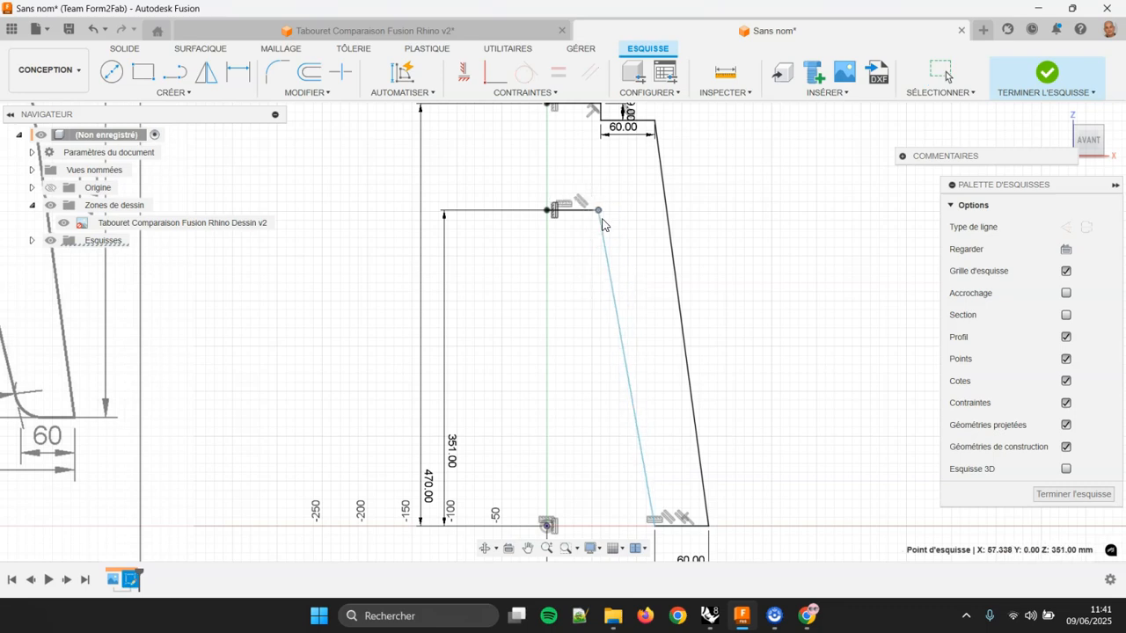
scroll(540, 340, "down", 3)
mouse_move(573, 326)
middle_mouse_down()
mouse_move(666, 306)
mouse_move(639, 320)
middle_mouse_up()
scroll(656, 219, "up", 3)
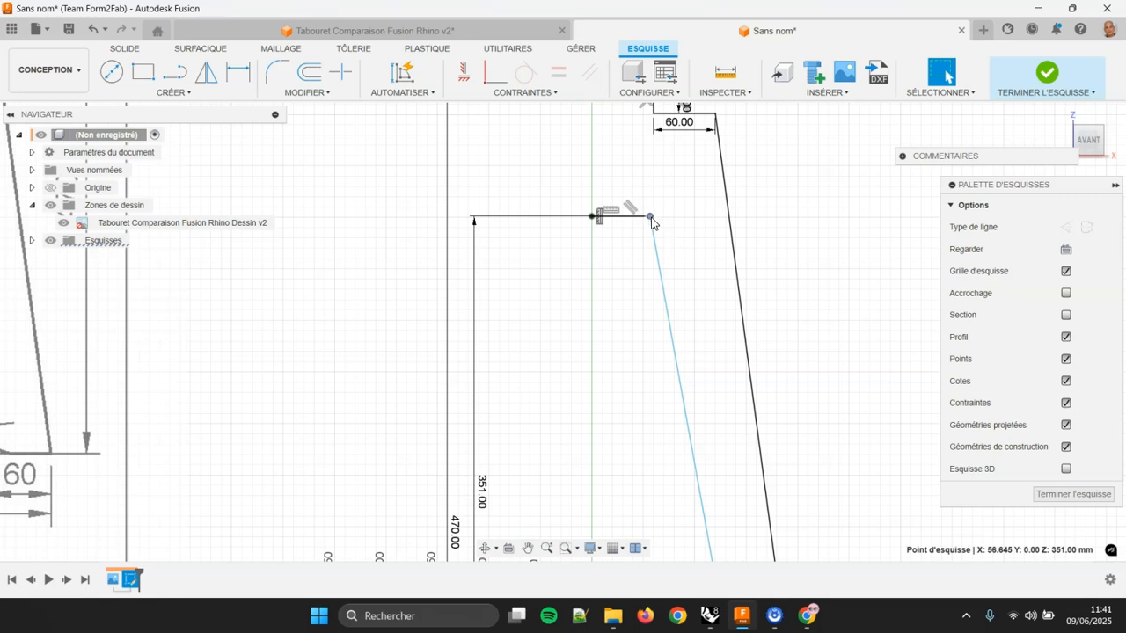
- Examine the reference drawing for the angle between the leg's inner and outer slanted edges
scroll(651, 223, "down", 3)
mouse_move(408, 280)
middle_mouse_down()
mouse_move(440, 299)
mouse_move(589, 282)
middle_mouse_up()
scroll(447, 295, "down", 1)
mouse_move(172, 383)
middle_mouse_down()
mouse_move(250, 387)
mouse_move(263, 453)
mouse_move(303, 448)
middle_mouse_up()
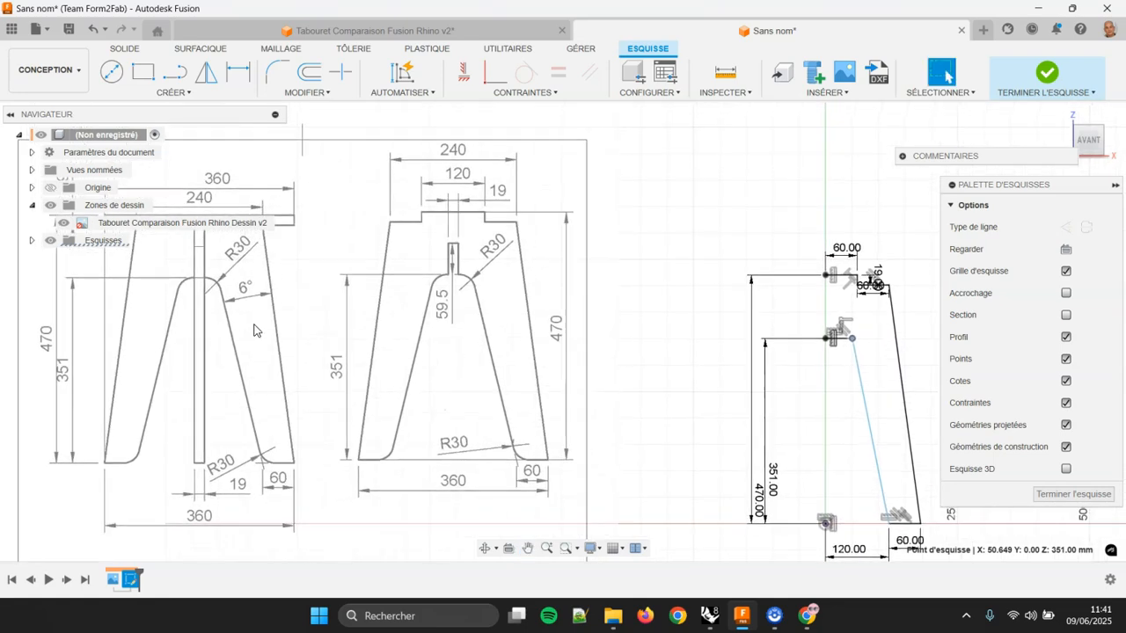
middle_click_drag(735, 450, 626, 393)
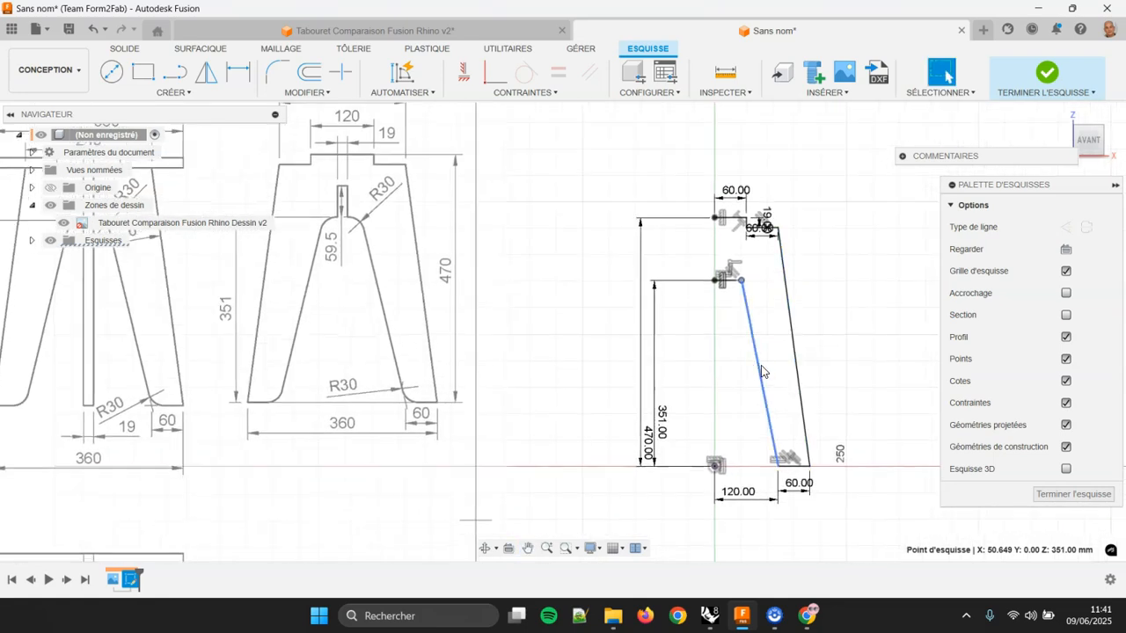
middle_click_drag(274, 315, 379, 362)
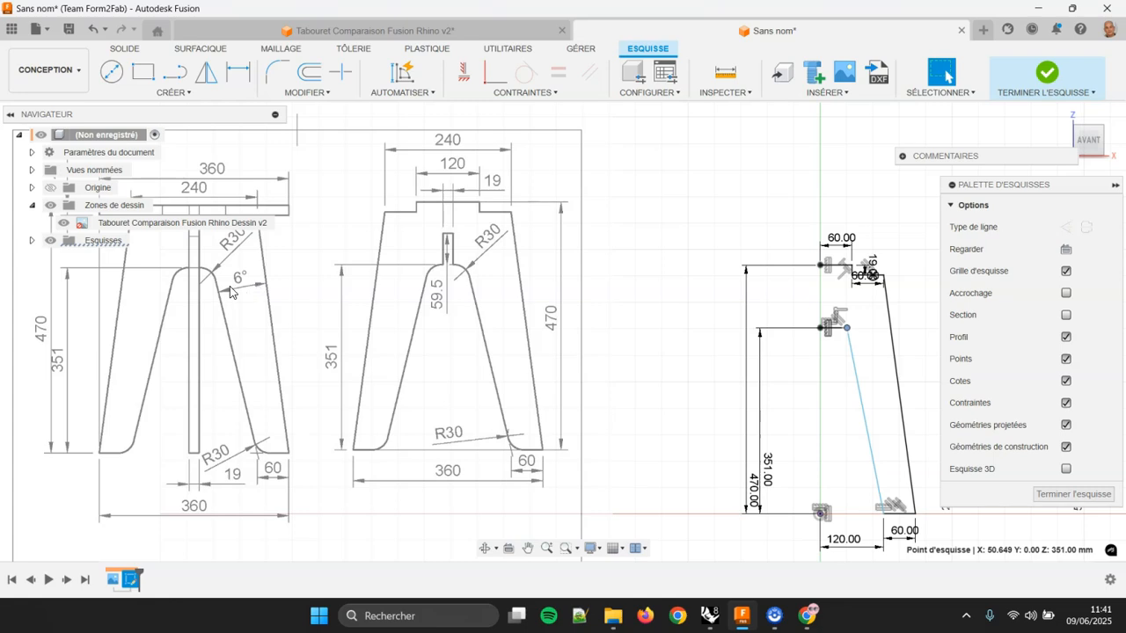
middle_click_drag(915, 374, 776, 325)
left_click(492, 178)
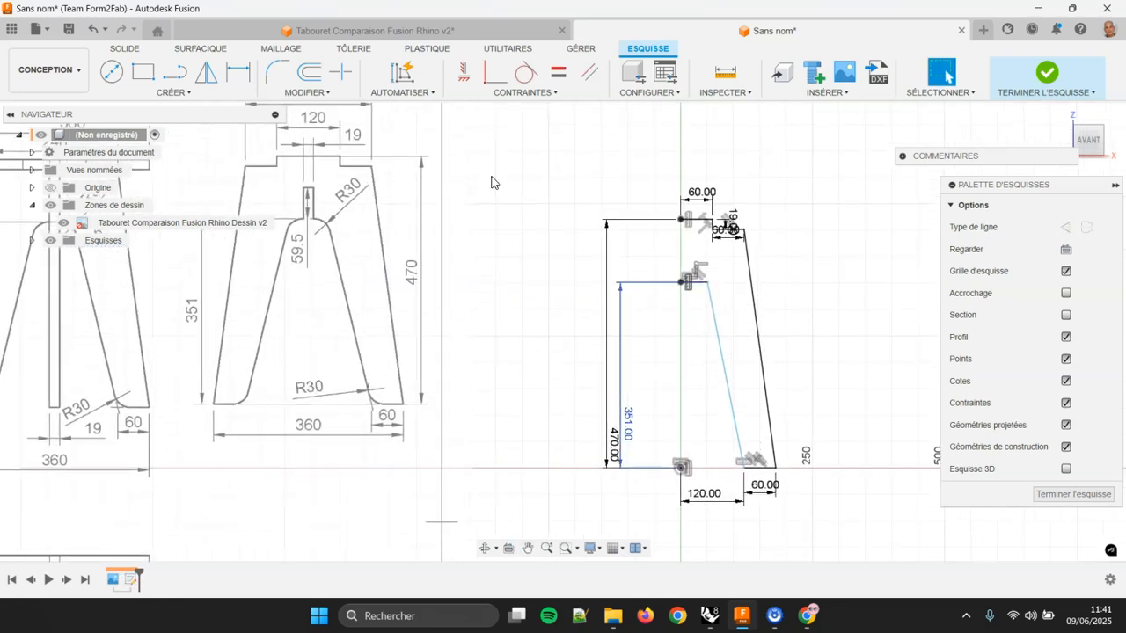
- Dimension the angle between the inner and outer slanted leg edges at 6° and place its label beside the leg's inner edge
left_click(235, 79)
scroll(803, 380, "up", 2)
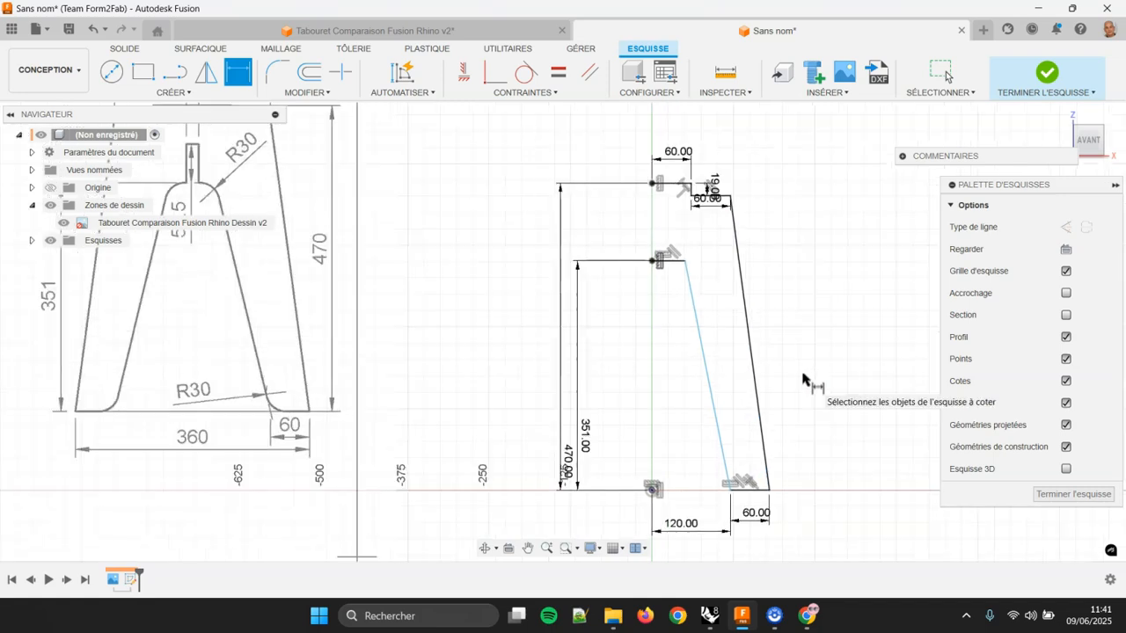
left_click(752, 371)
left_click(703, 356)
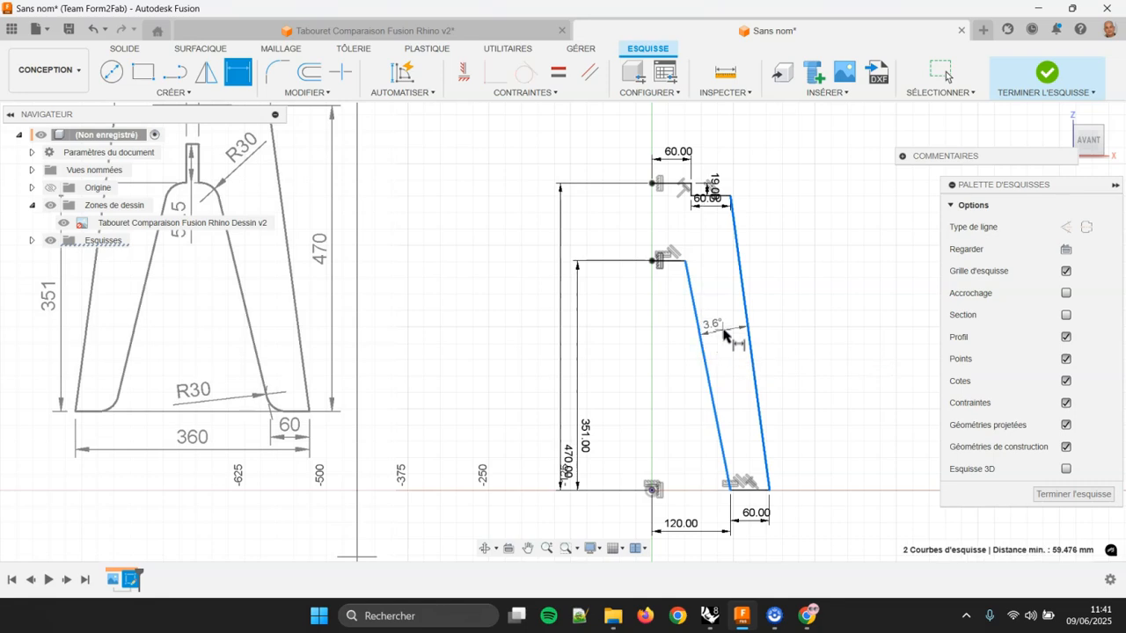
left_click(723, 334)
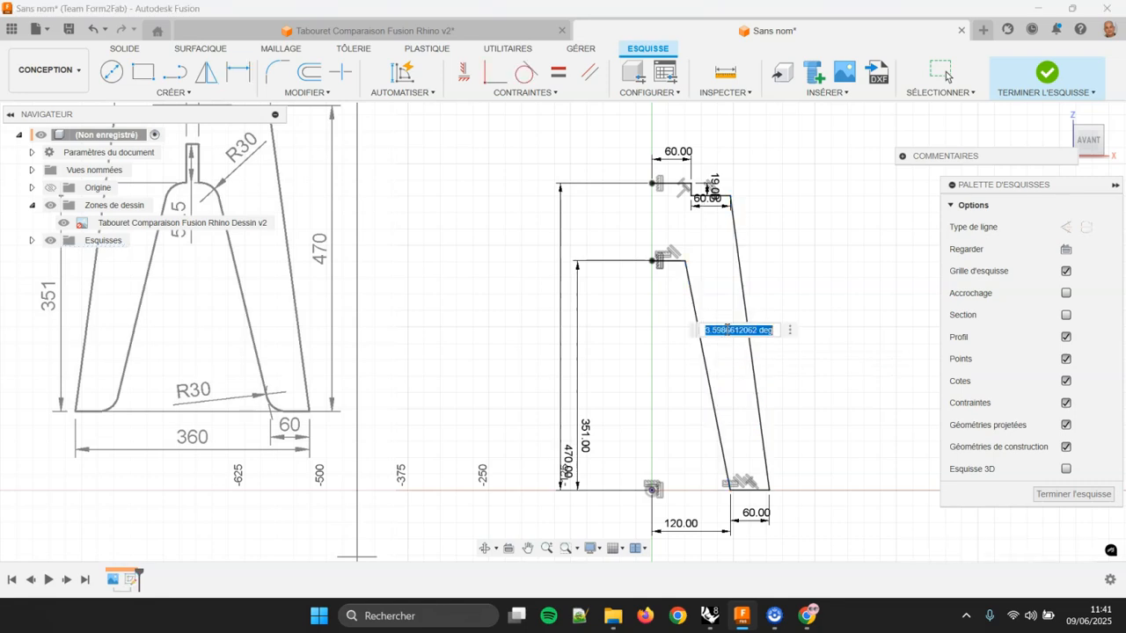
type("6")
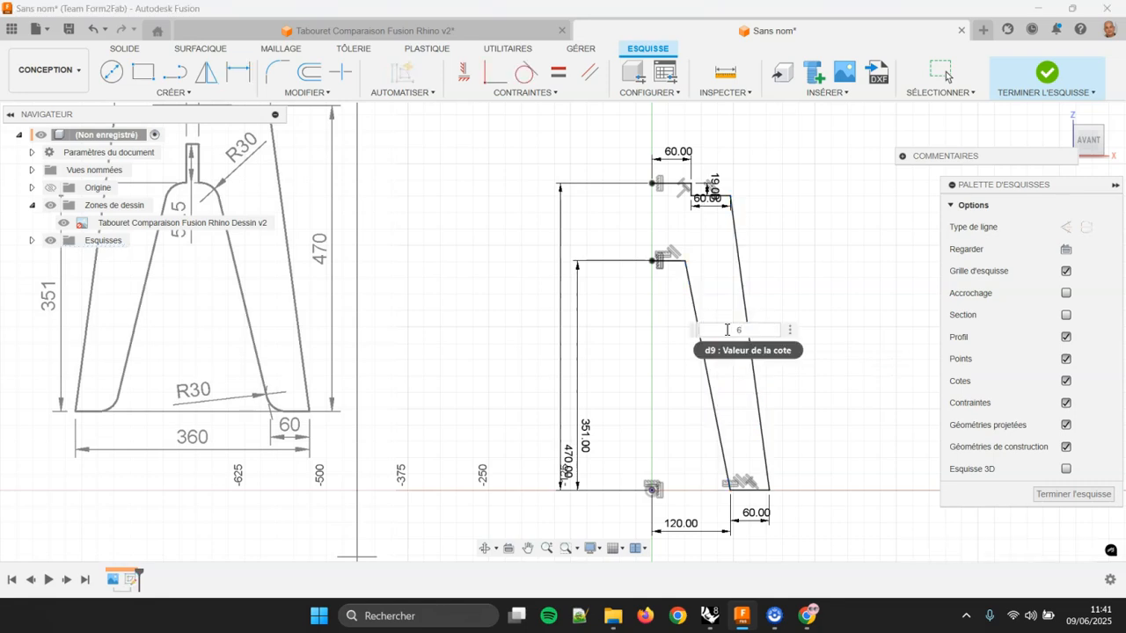
key("Return")
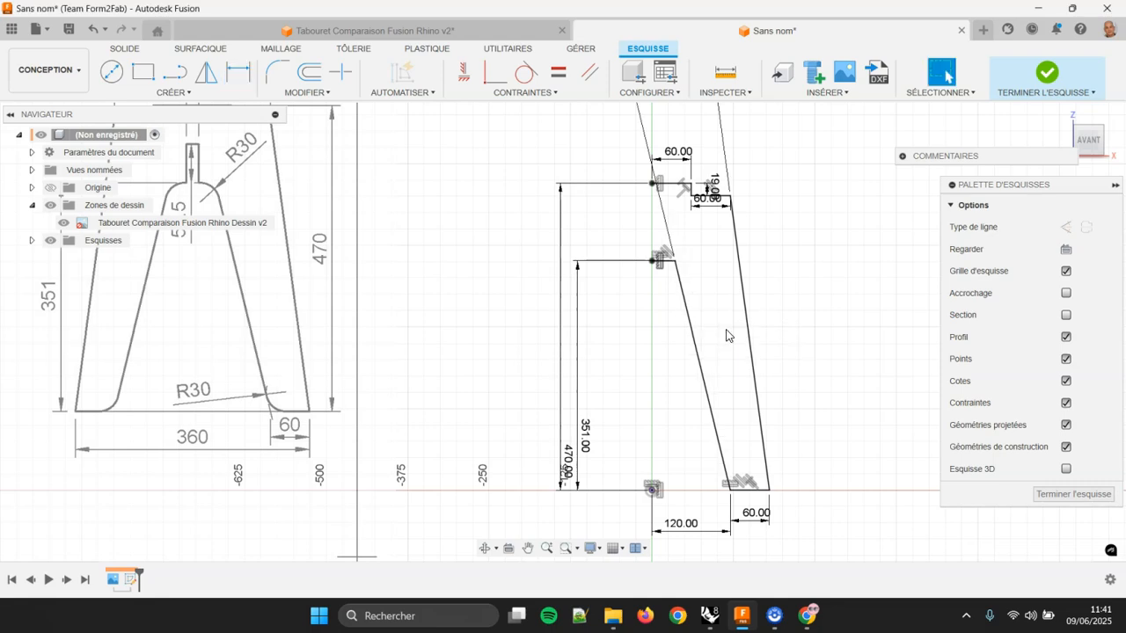
scroll(723, 316, "down", 1)
left_click_drag(653, 126, 639, 399)
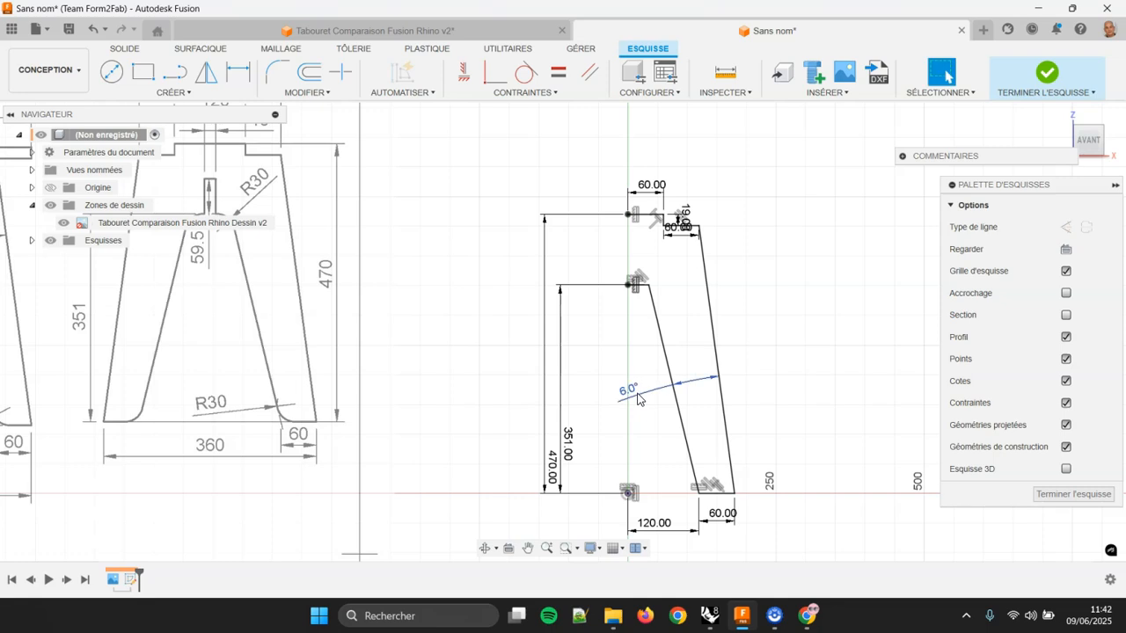
- Mirror the seven curves of the leg panel's half outline about the YZ origin plane, displaying the origin geometry to pick it
mouse_move(766, 341)
middle_mouse_down()
mouse_move(726, 287)
mouse_move(742, 288)
mouse_move(731, 299)
mouse_move(746, 297)
mouse_move(754, 310)
middle_mouse_up()
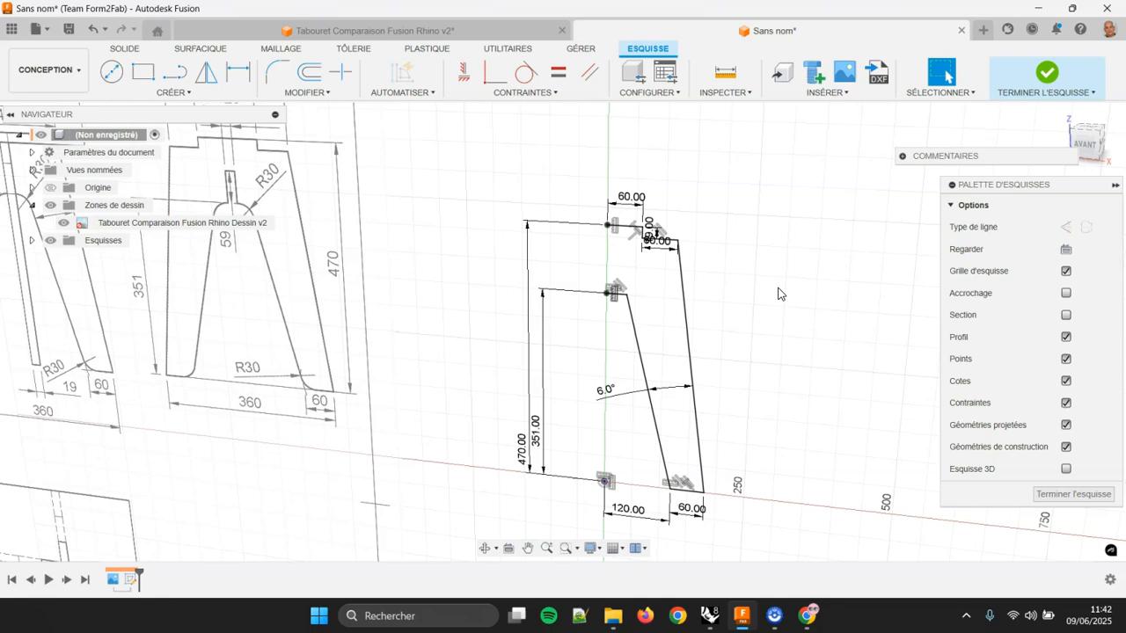
left_click(209, 78)
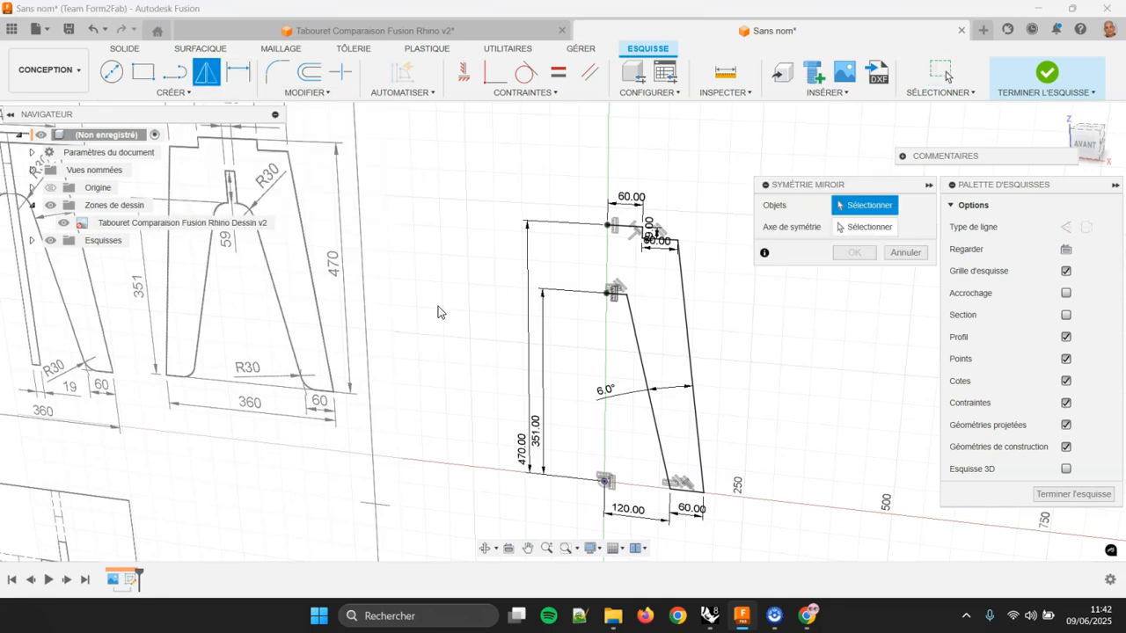
scroll(609, 330, "up", 2)
double_click(655, 280)
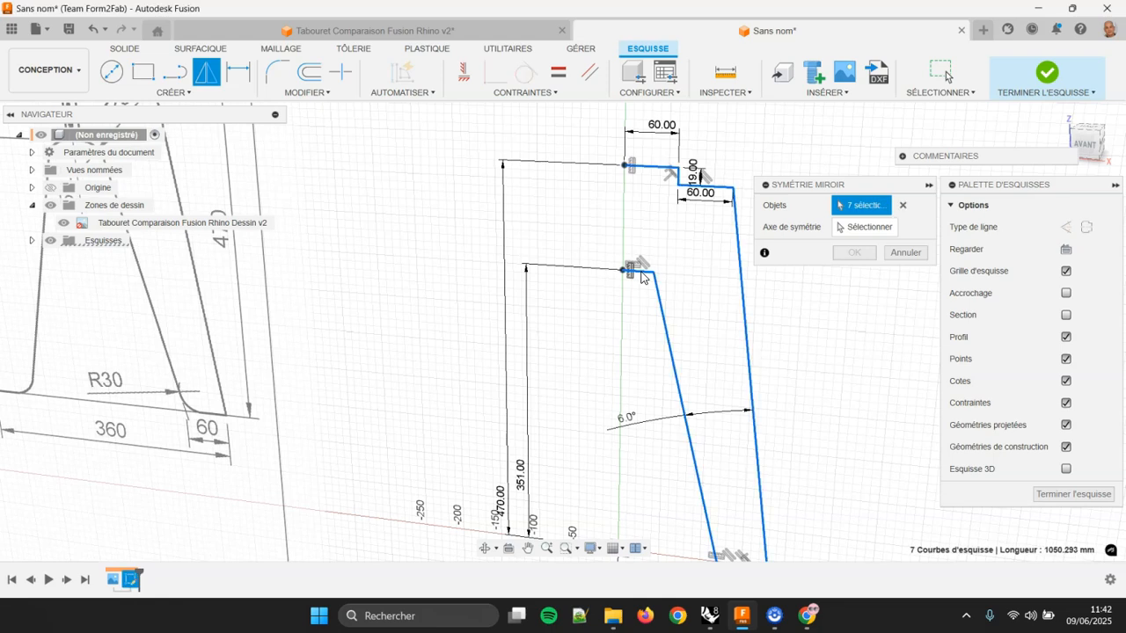
mouse_move(658, 233)
middle_mouse_down()
mouse_move(590, 244)
mouse_move(590, 216)
middle_mouse_up()
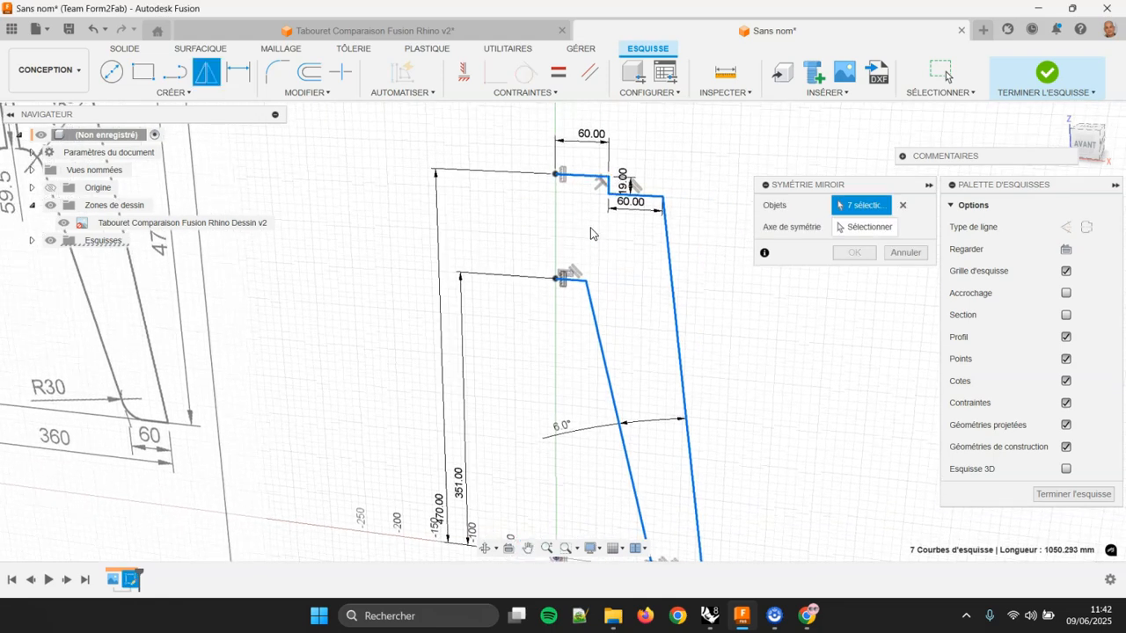
left_click(860, 228)
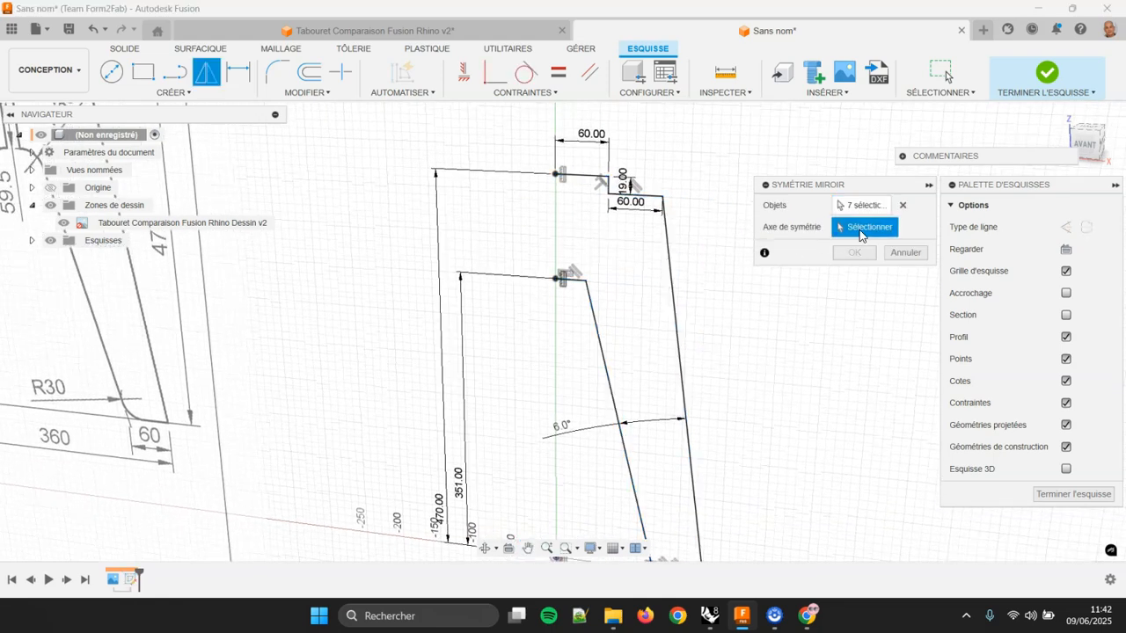
scroll(757, 229, "down", 3)
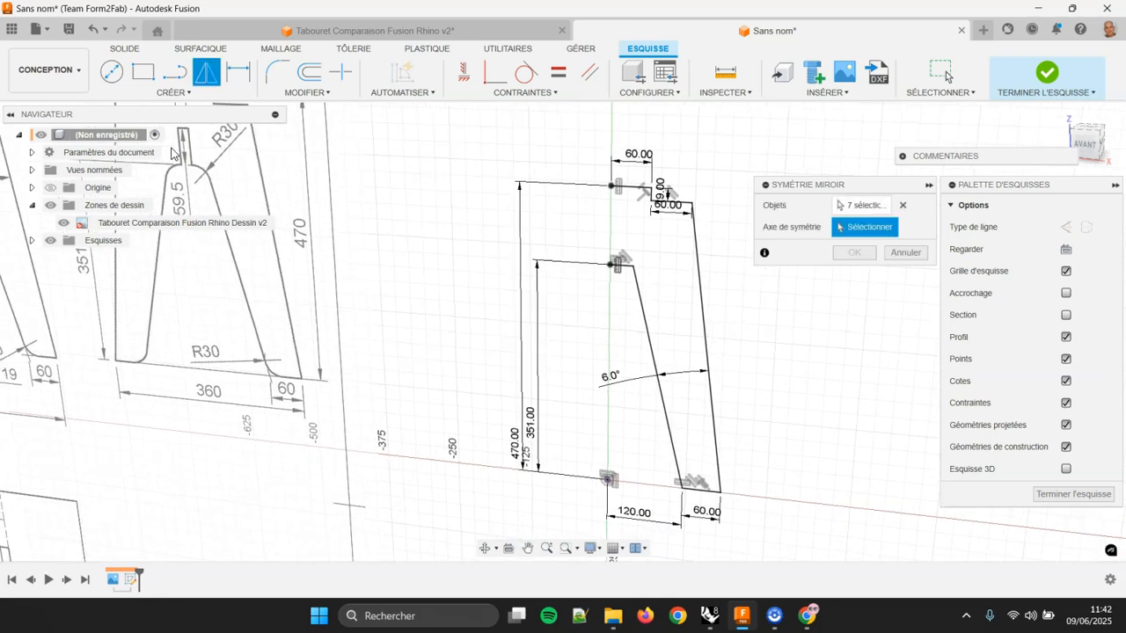
left_click(50, 188)
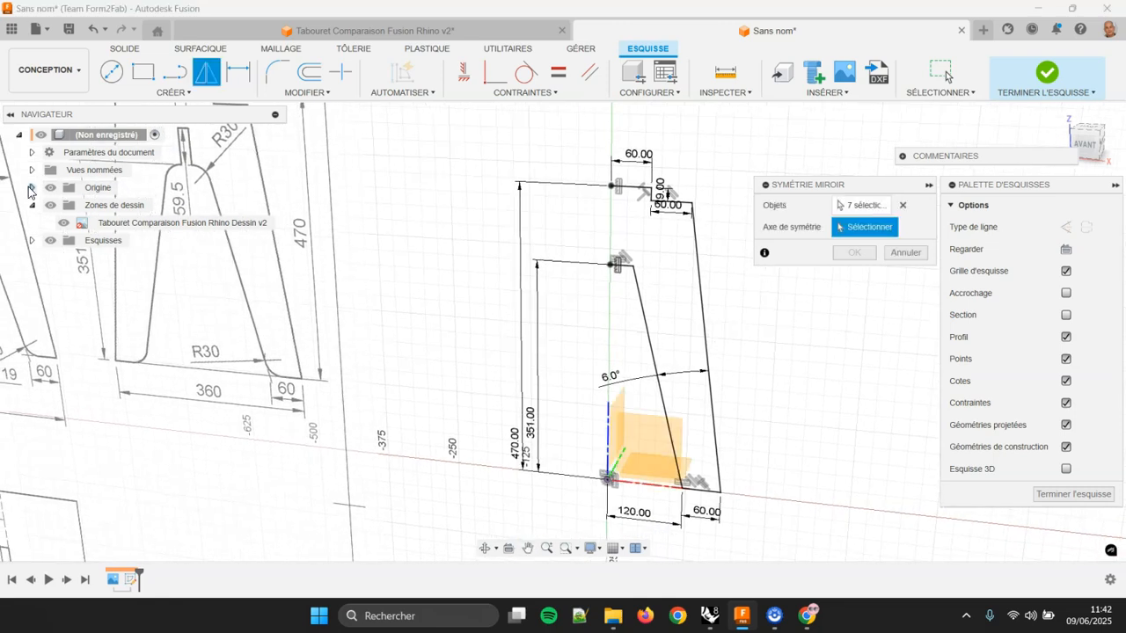
left_click(31, 187)
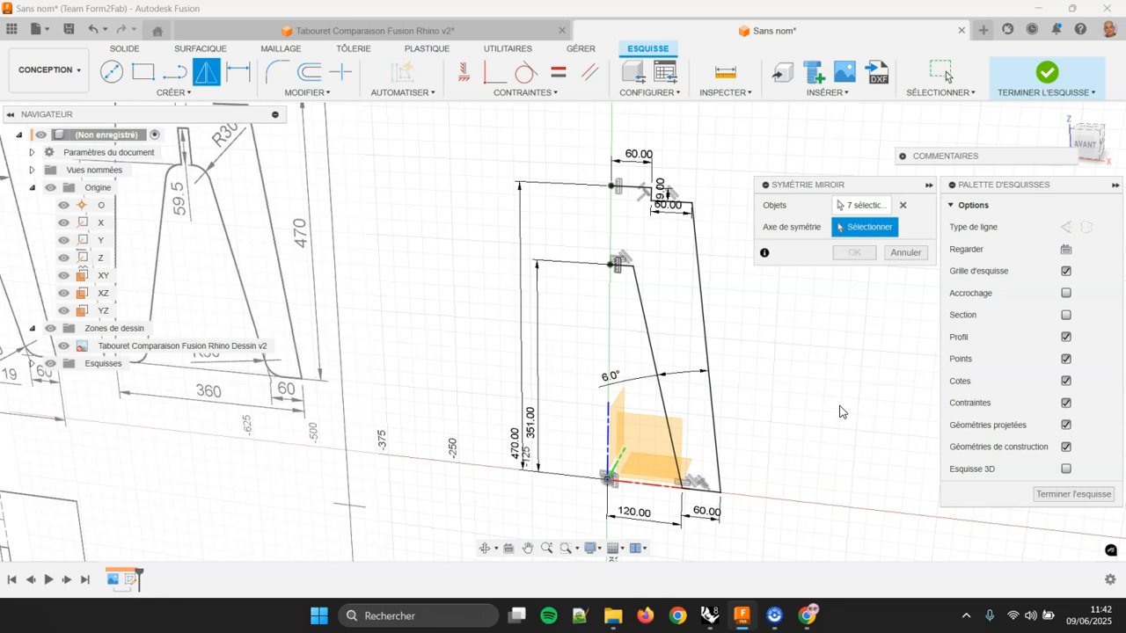
middle_click_drag(840, 406, 828, 405, "shift")
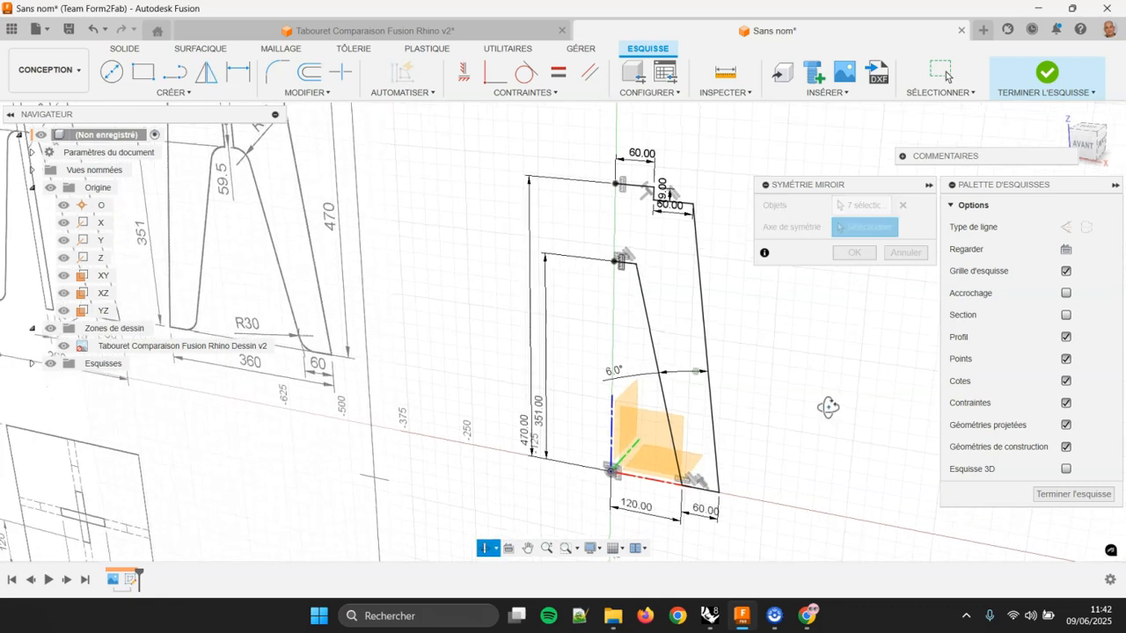
left_click(635, 400)
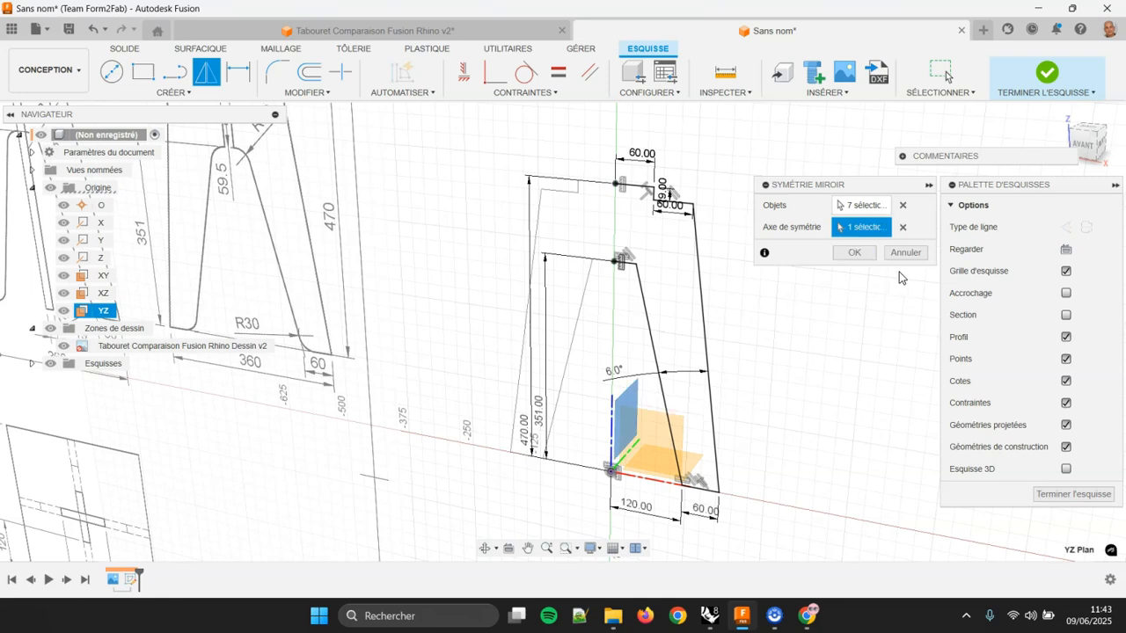
left_click(853, 254)
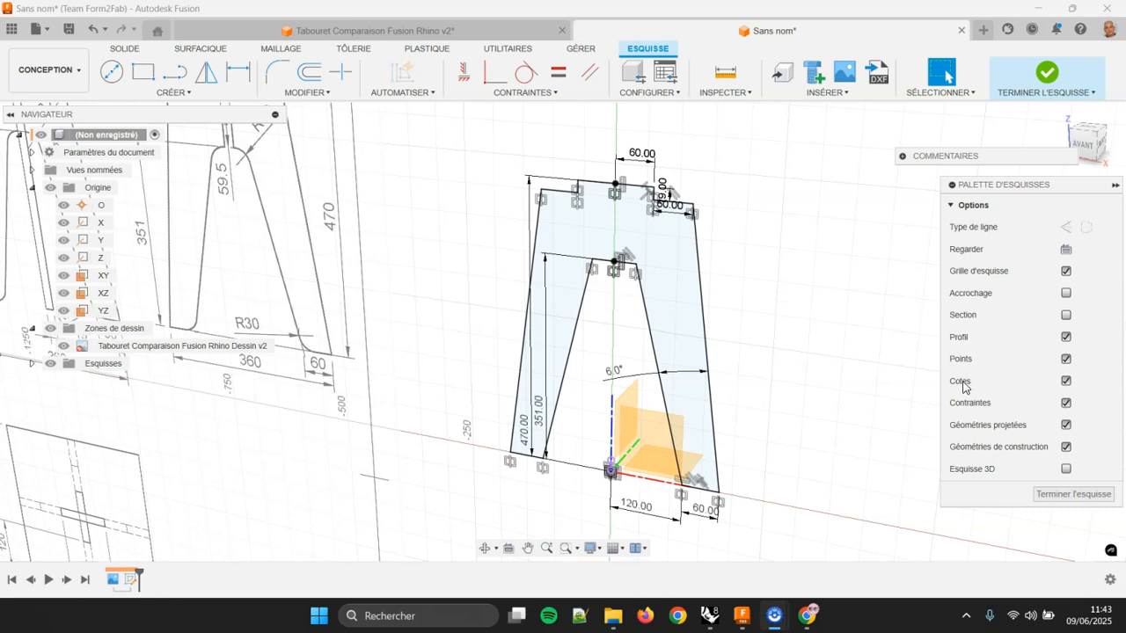
- Toggle the sketch's profile shading off and back on to check the mirrored leg outline
left_click(1066, 337)
left_click(1066, 337)
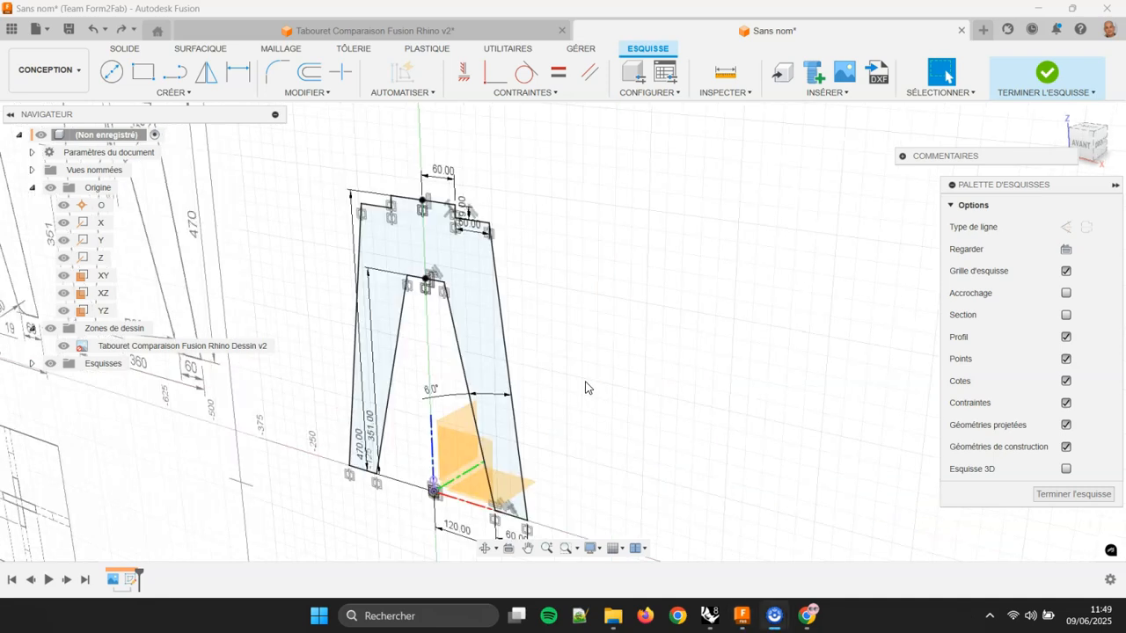
middle_click_drag(585, 390, 603, 410, "shift")
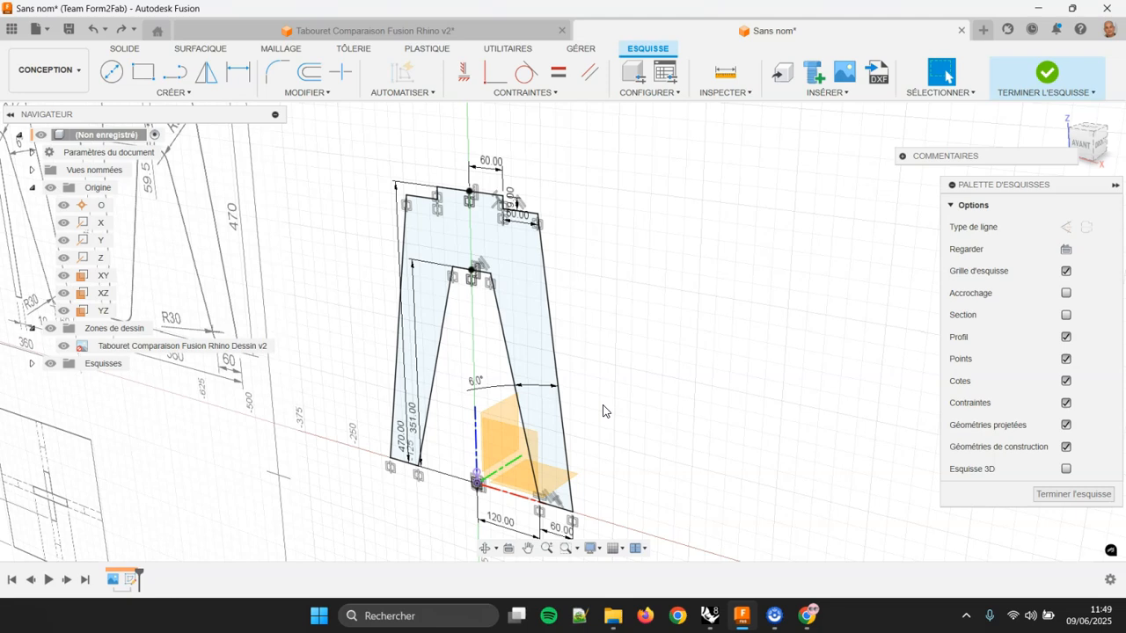
- Finish the leg sketch and hide the reference drawing canvas and the origin geometry
left_click(1047, 74)
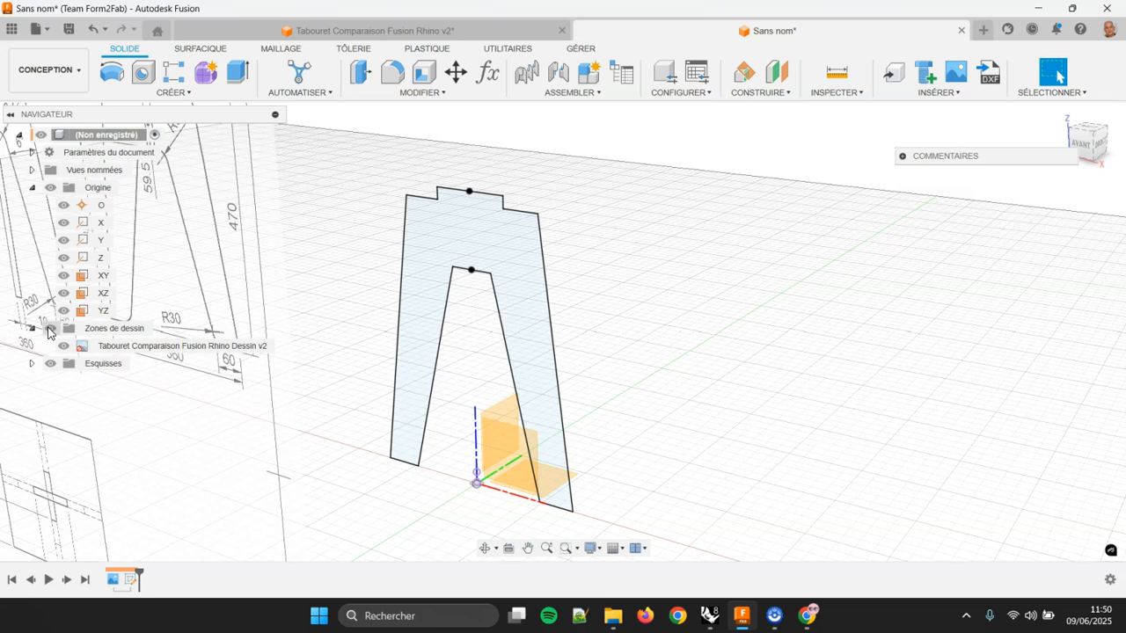
left_click(50, 328)
middle_click_drag(582, 353, 614, 335)
scroll(621, 344, "up", 2)
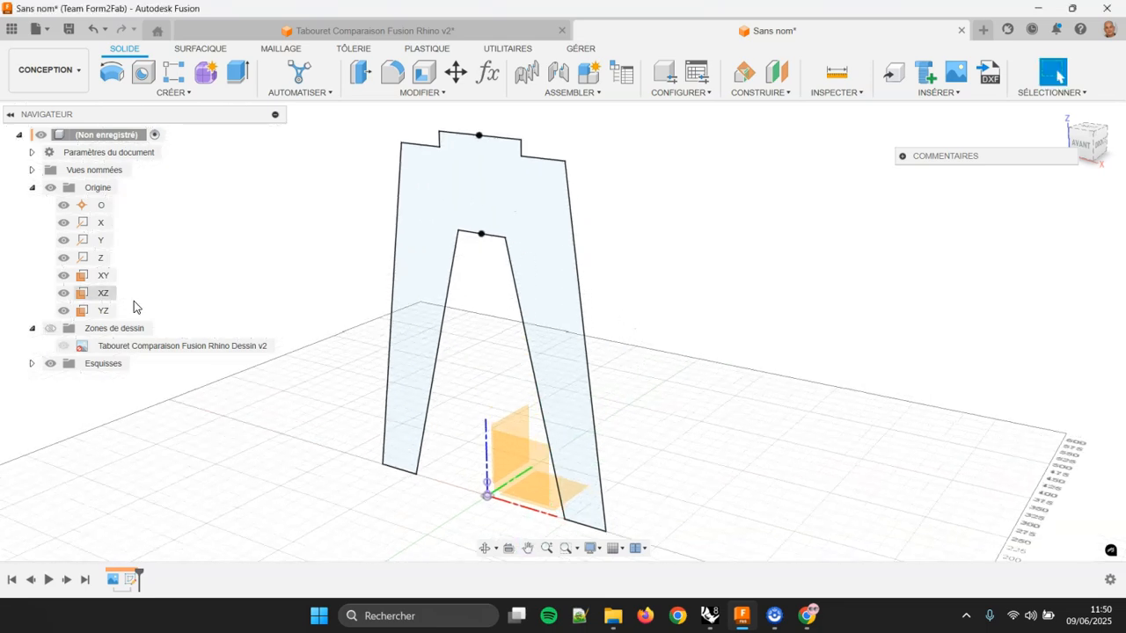
left_click(50, 187)
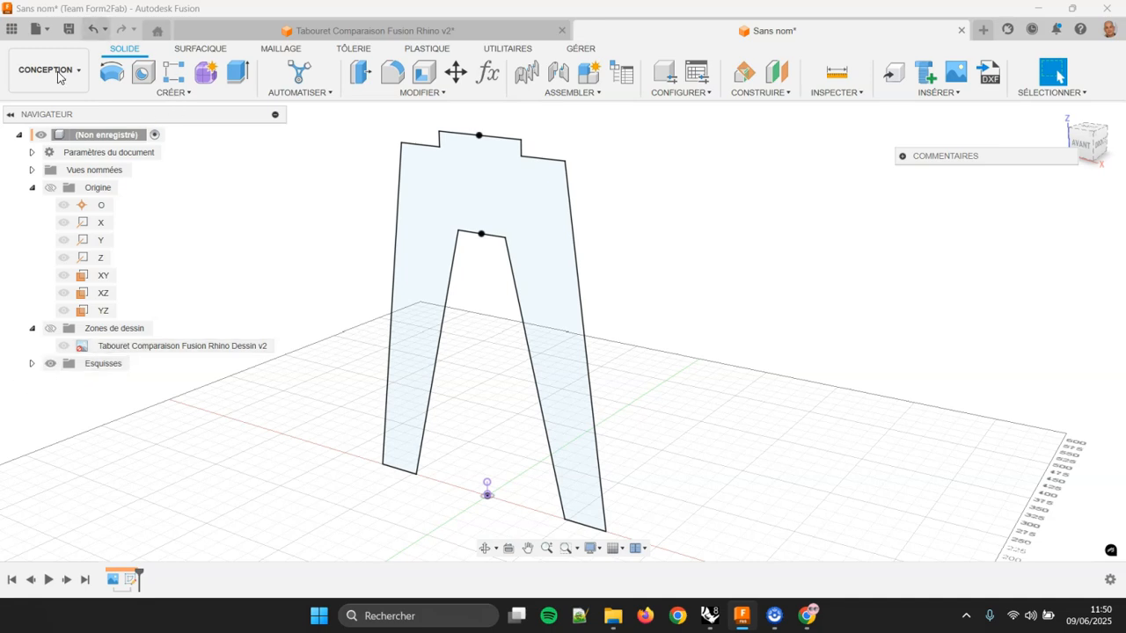
- Rename the leg panel's sketch as Esq Pied
left_click(32, 363)
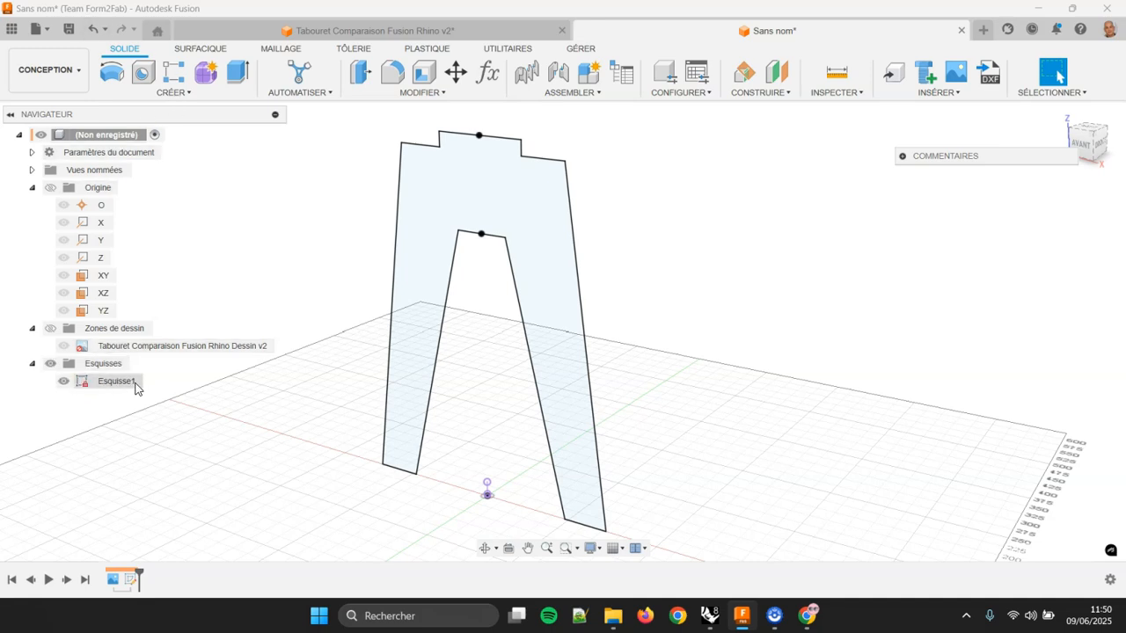
left_click(114, 384)
left_click(121, 387)
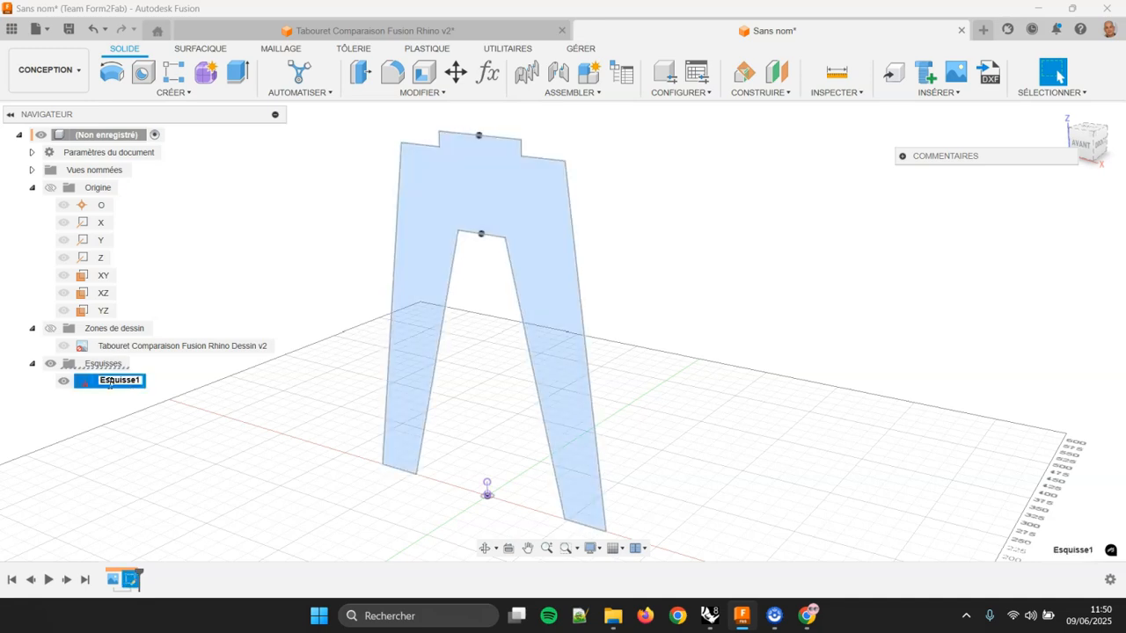
left_click_drag(117, 380, 252, 388)
key("BackSpace")
left_click(324, 213)
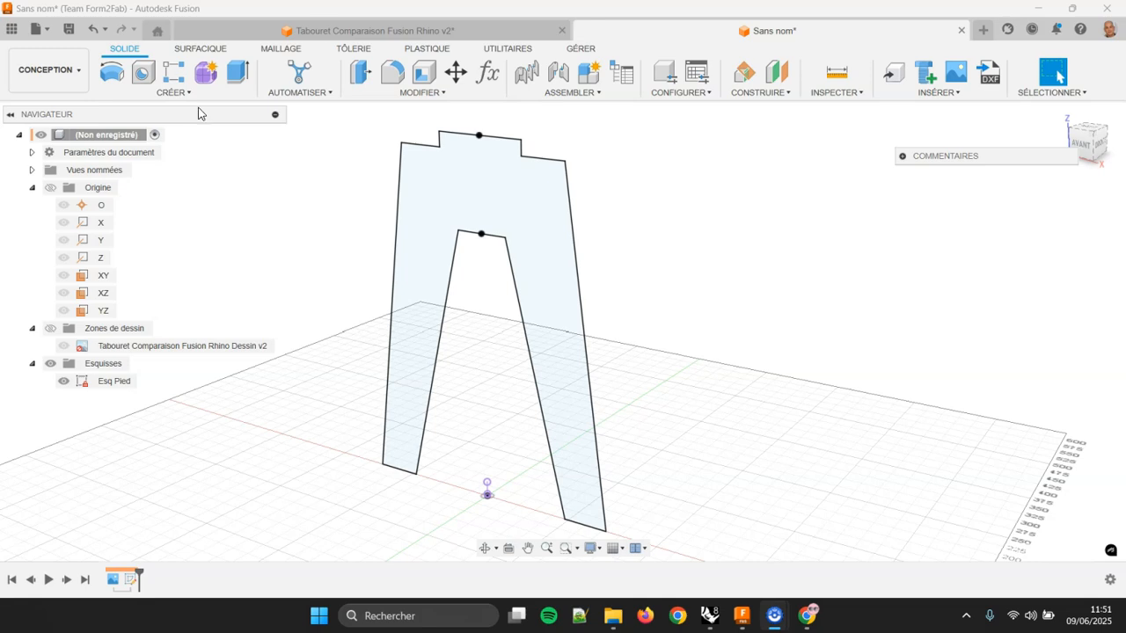
- Extrude the leg profile symmetrically about its sketch plane as a new body, with a whole-length distance of 19 mm
left_click(175, 93)
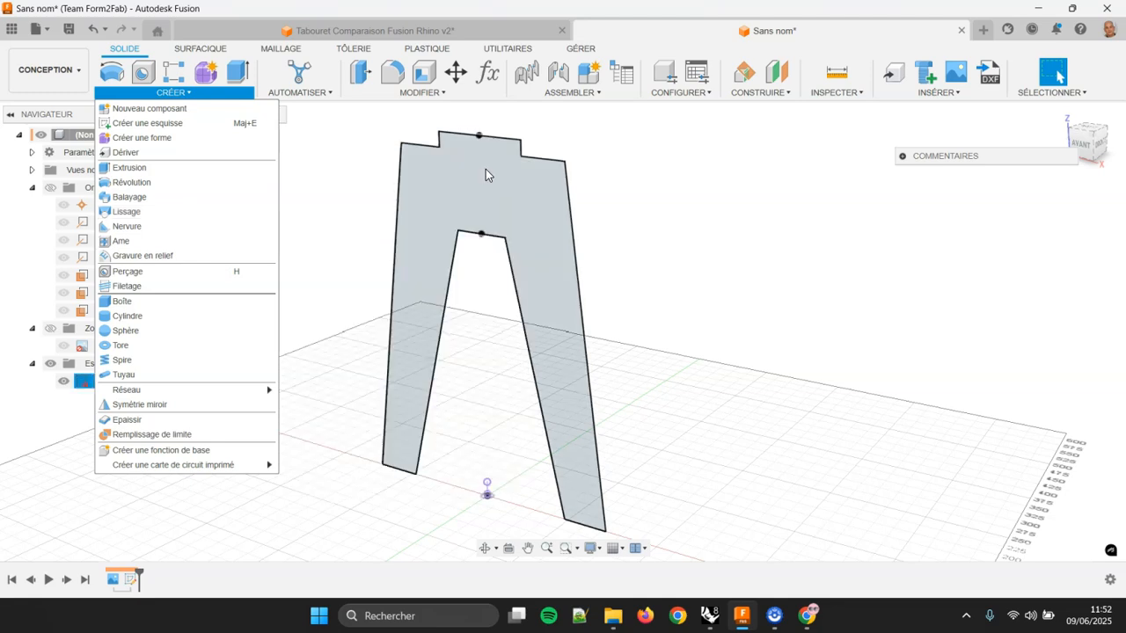
key("Escape")
key("e")
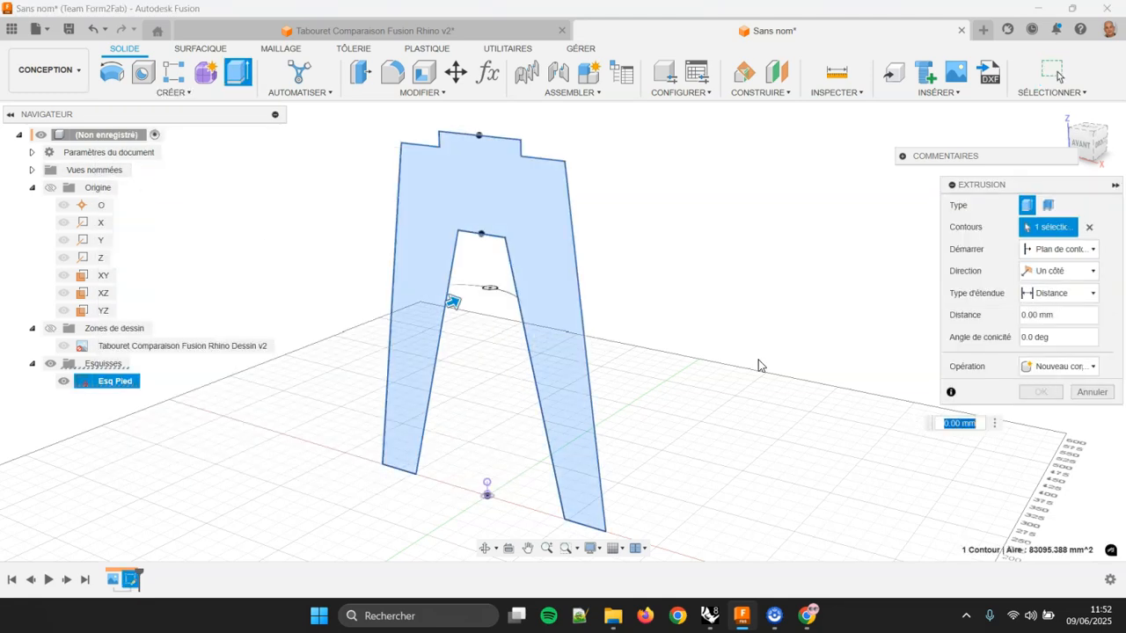
left_click(532, 218)
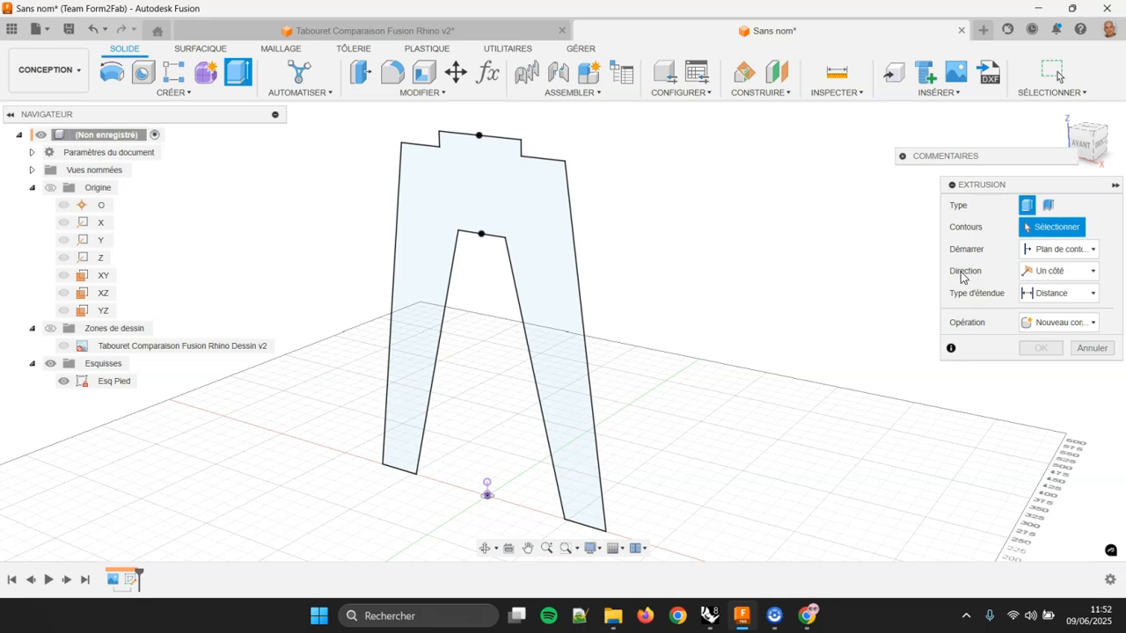
left_click(1046, 277)
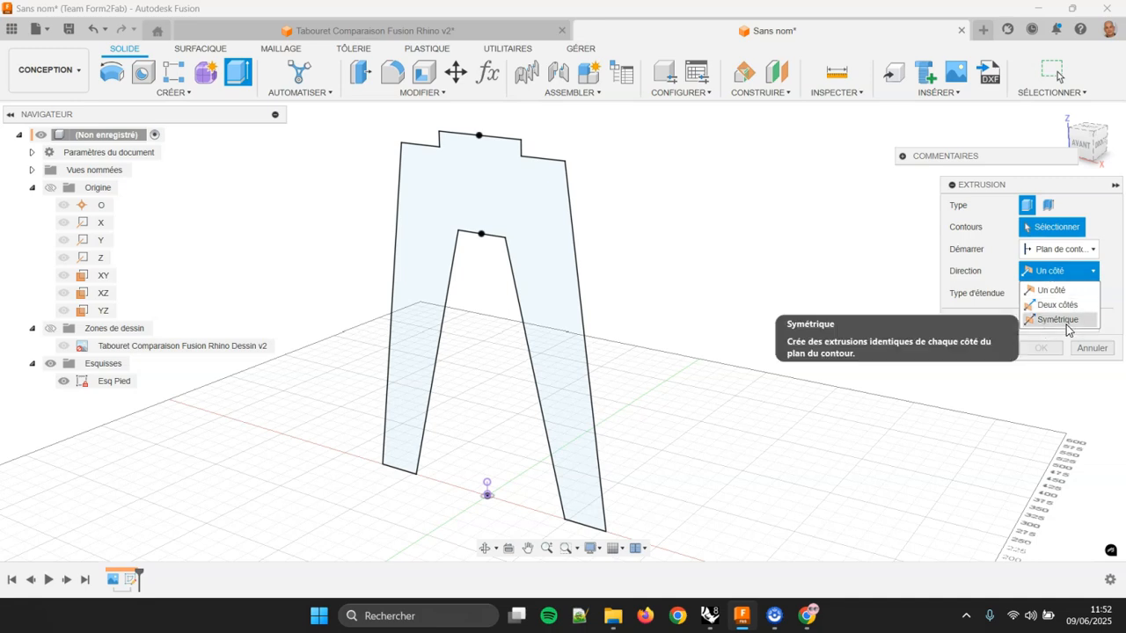
left_click(1064, 320)
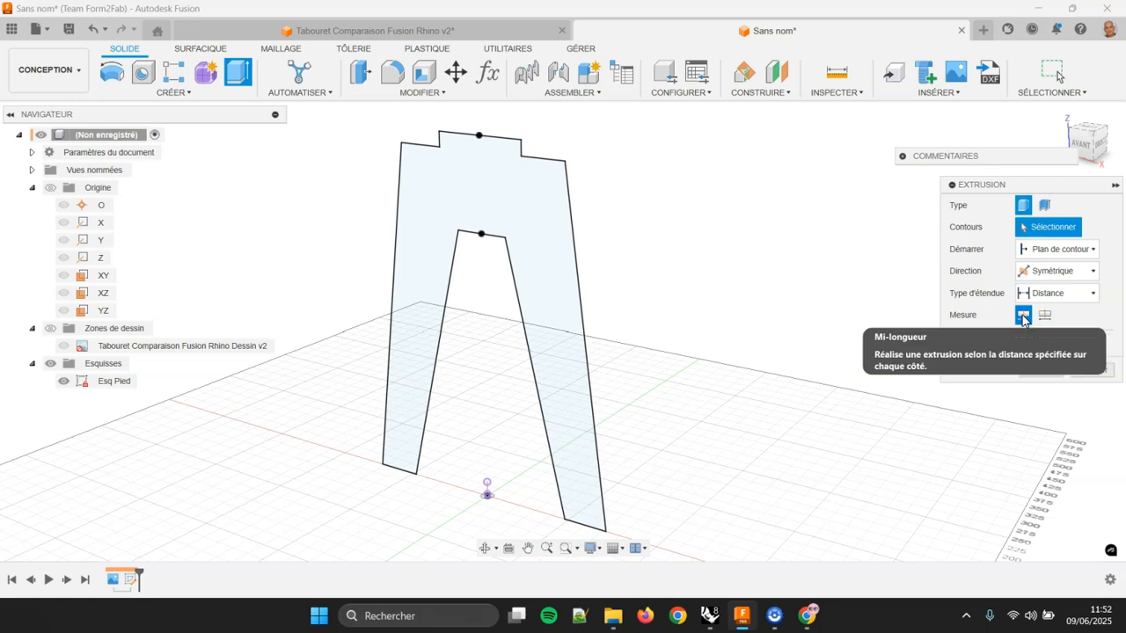
left_click(1044, 319)
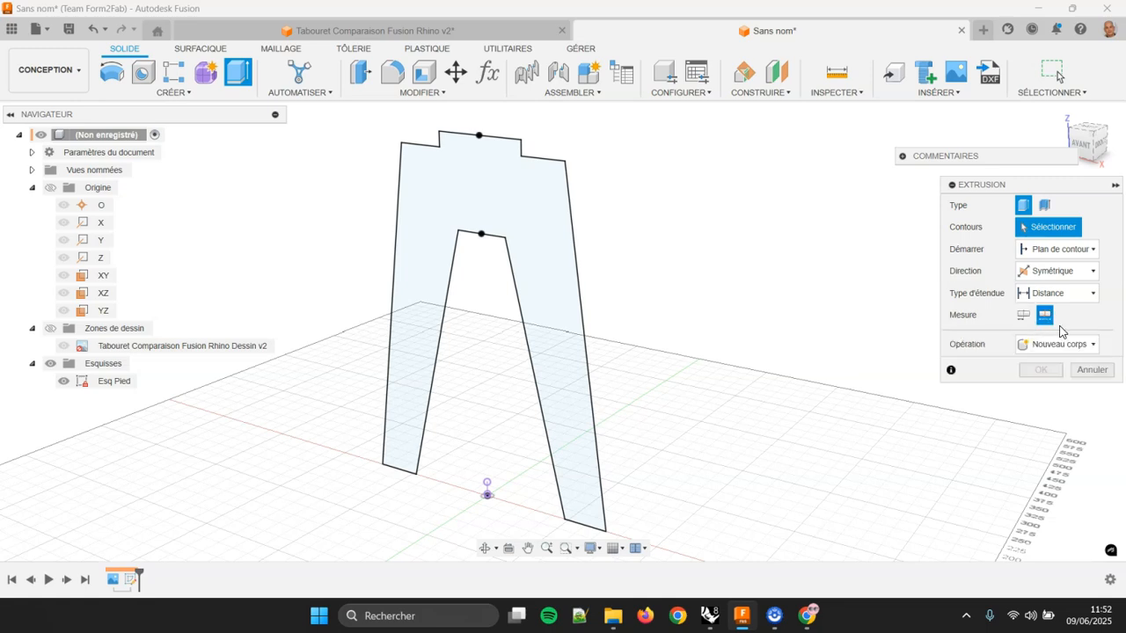
left_click(533, 239)
left_click(533, 239)
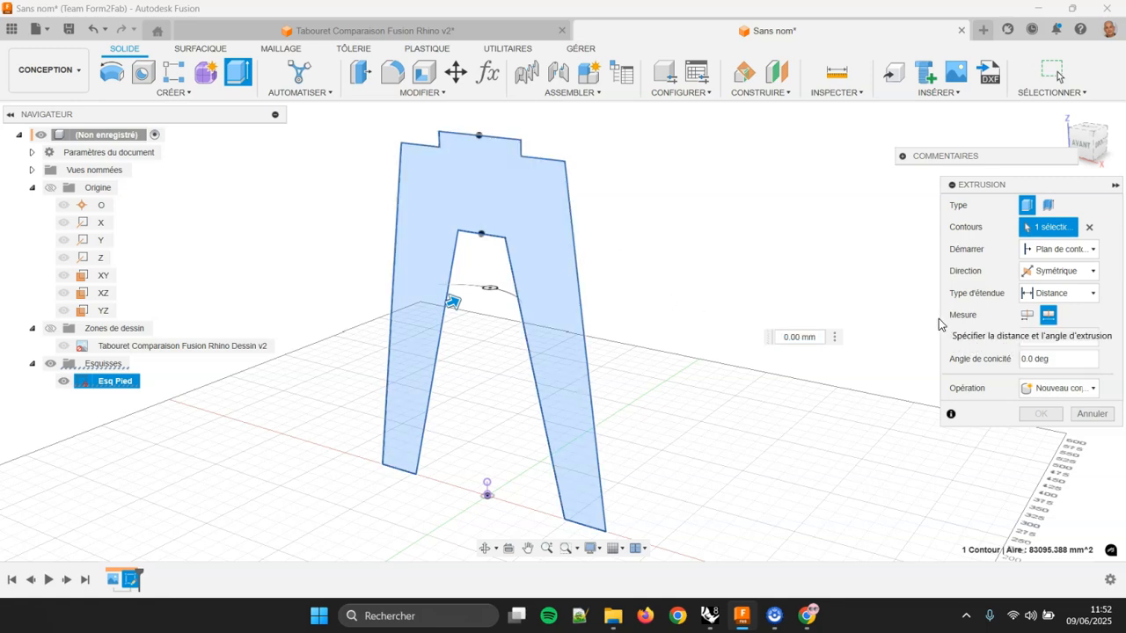
type("19")
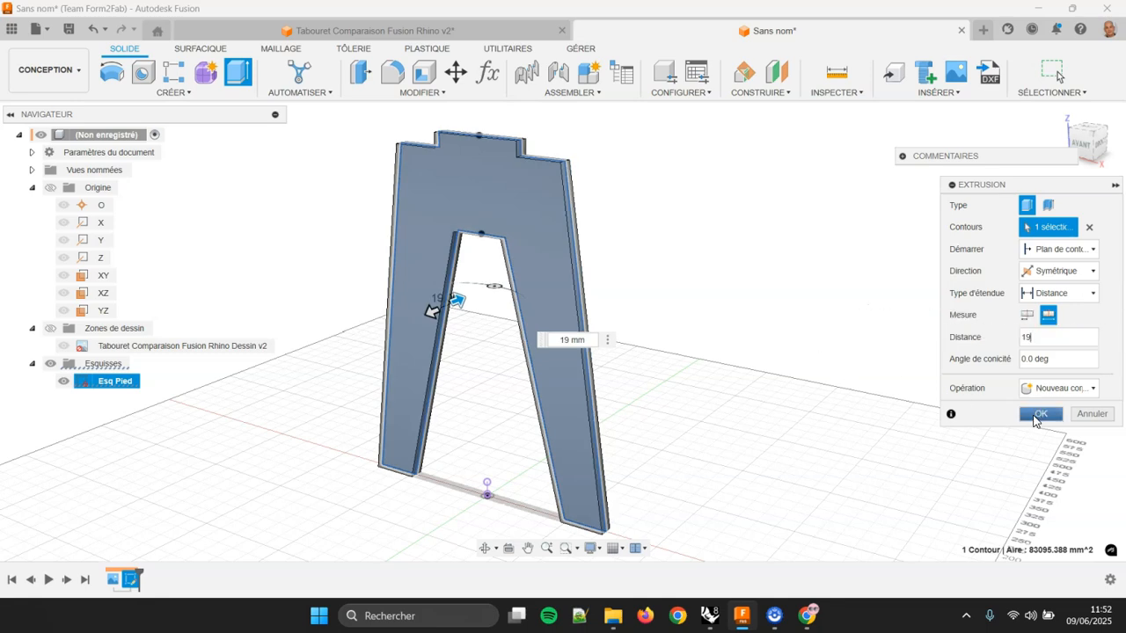
left_click(1035, 417)
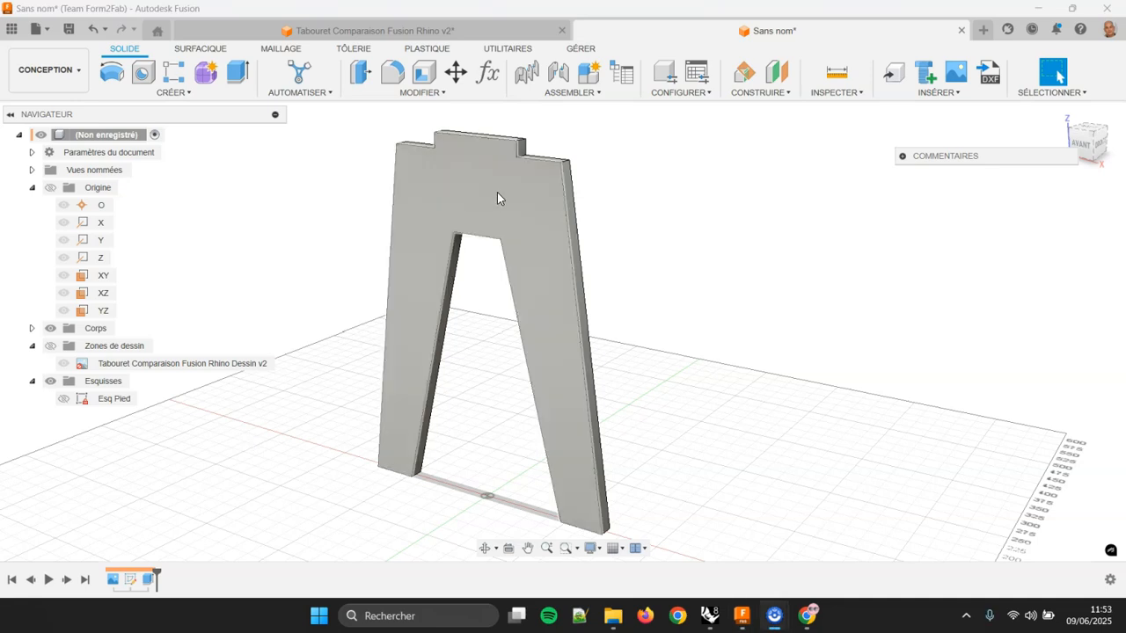
left_click(173, 93)
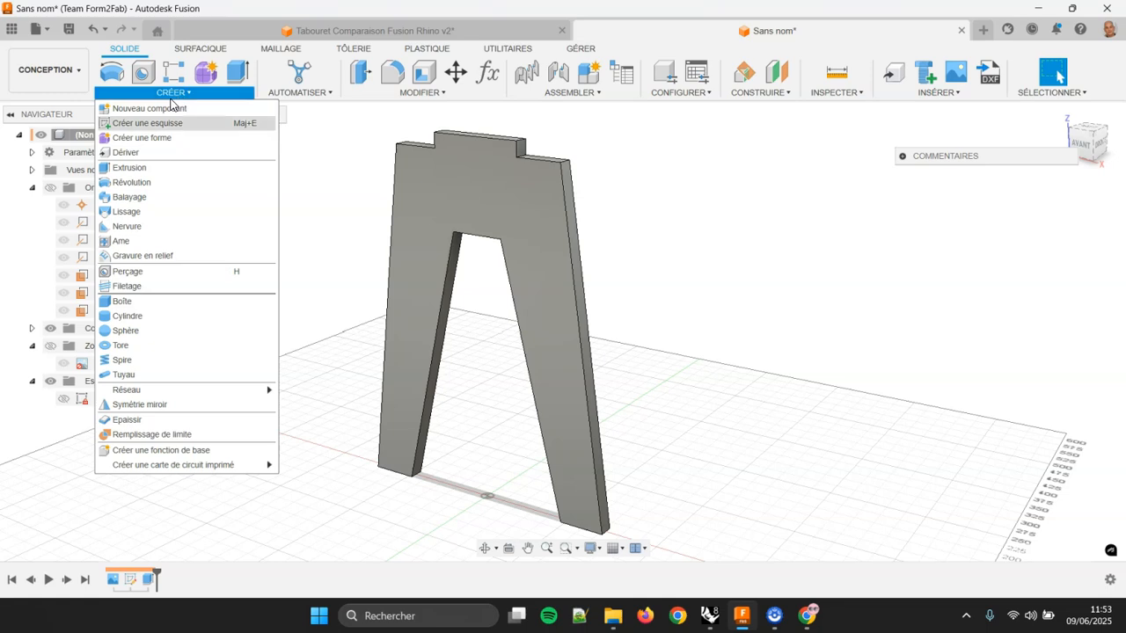
left_click(678, 93)
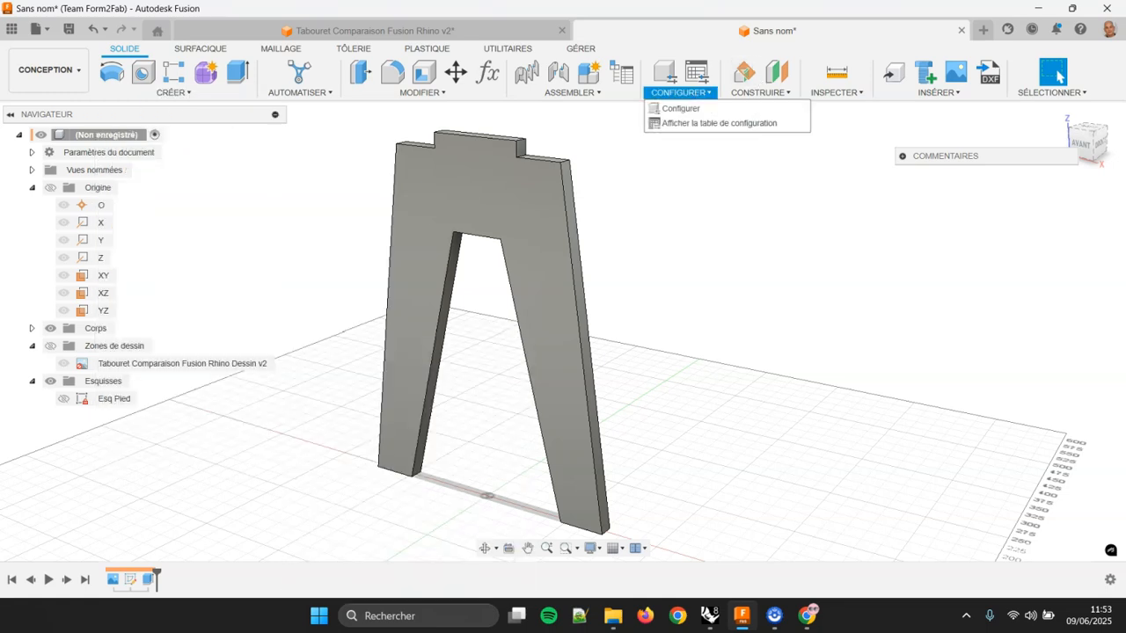
middle_click_drag(686, 395, 727, 322, "shift")
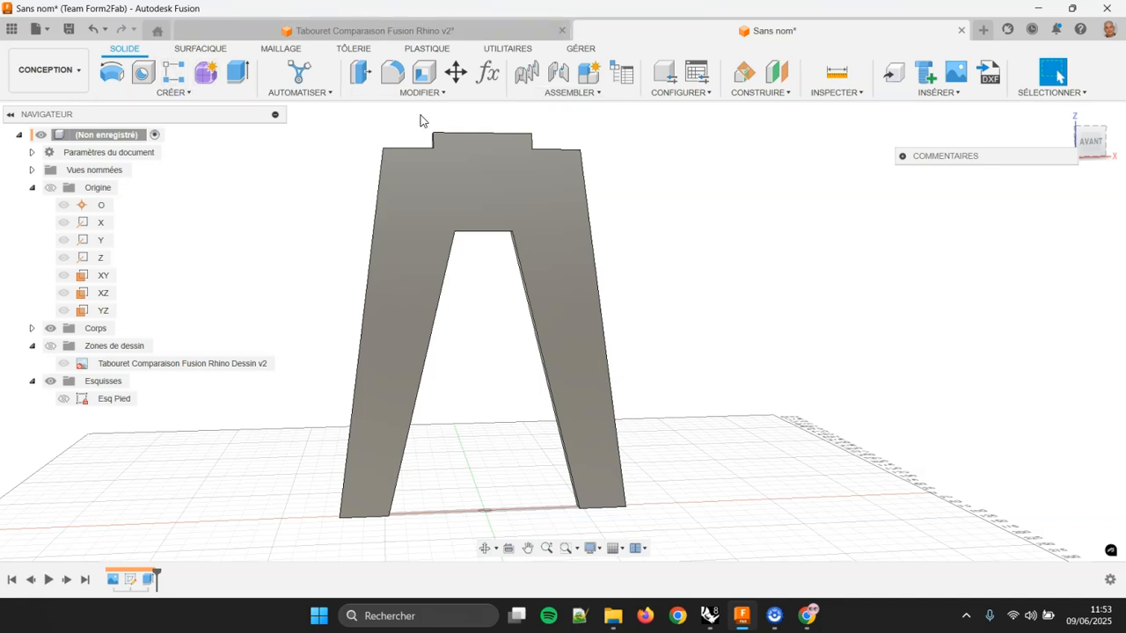
- Fillet the two upper inner corners of the leg opening and the inner bottom edge of each foot with a 30 mm radius
left_click(397, 92)
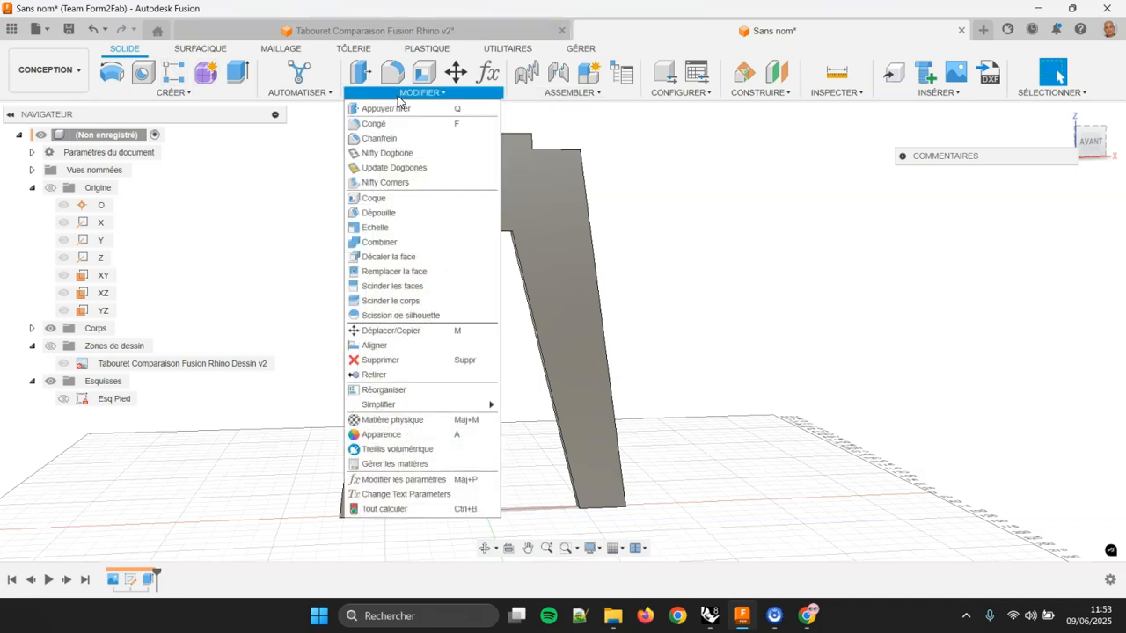
left_click(397, 124)
middle_click_drag(720, 327, 584, 269, "shift")
scroll(431, 268, "up", 5)
left_click(443, 250)
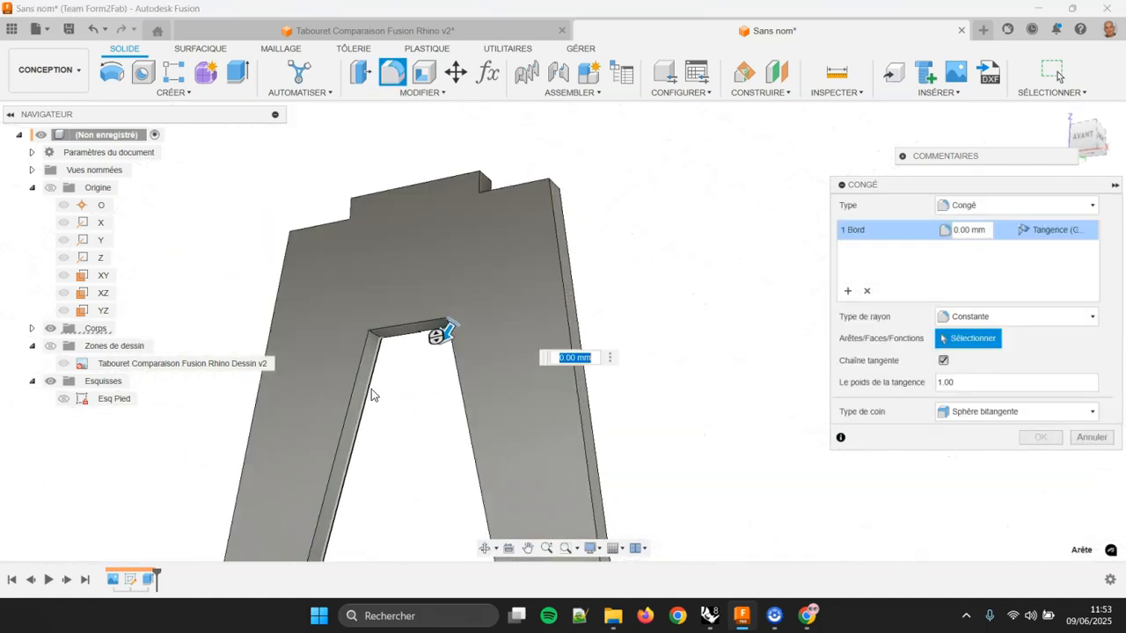
left_click(380, 333)
middle_click_drag(666, 319, 615, 219)
middle_click_drag(608, 326, 698, 289, "shift")
left_click(535, 452)
middle_click_drag(534, 452, 361, 475, "shift")
left_click(361, 475)
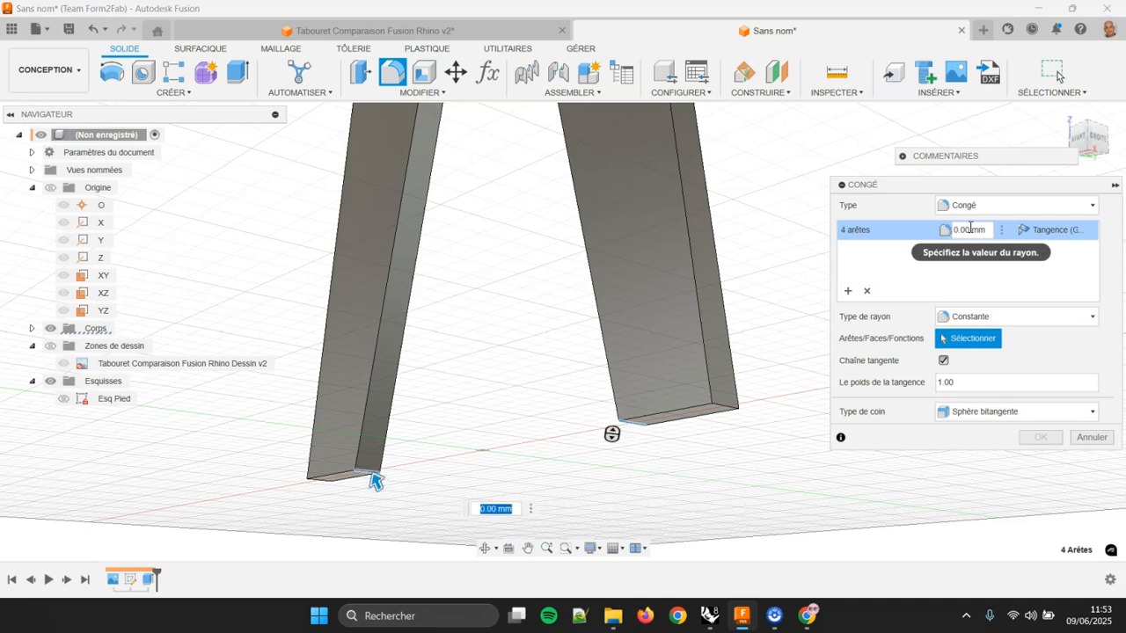
left_click(964, 230)
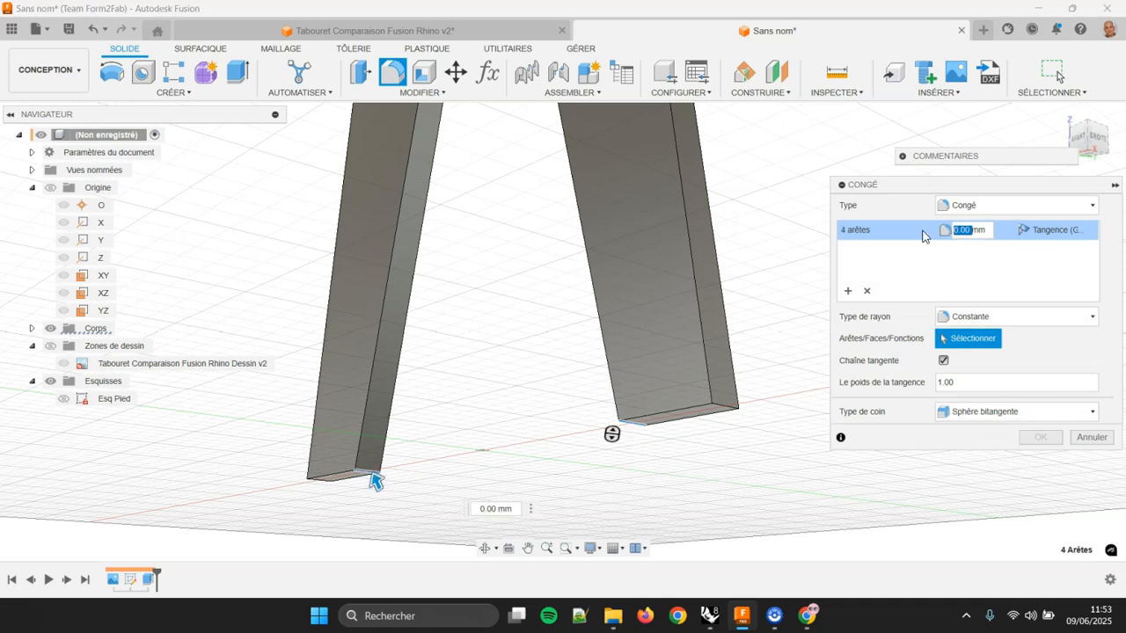
type("30")
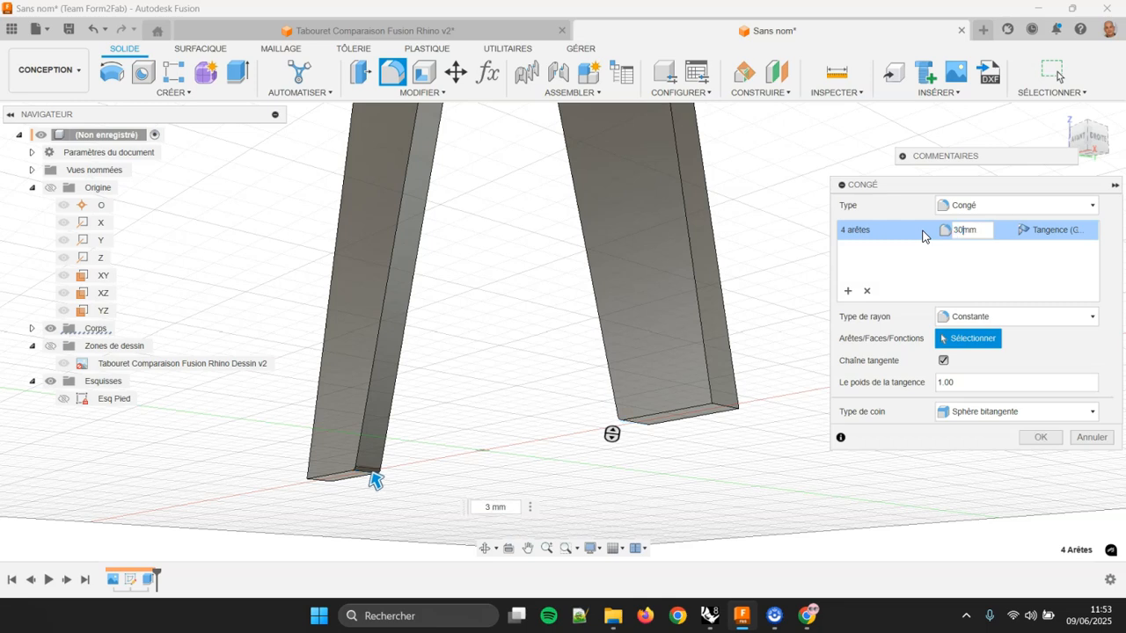
middle_click_drag(519, 387, 773, 410, "shift")
left_click(1041, 437)
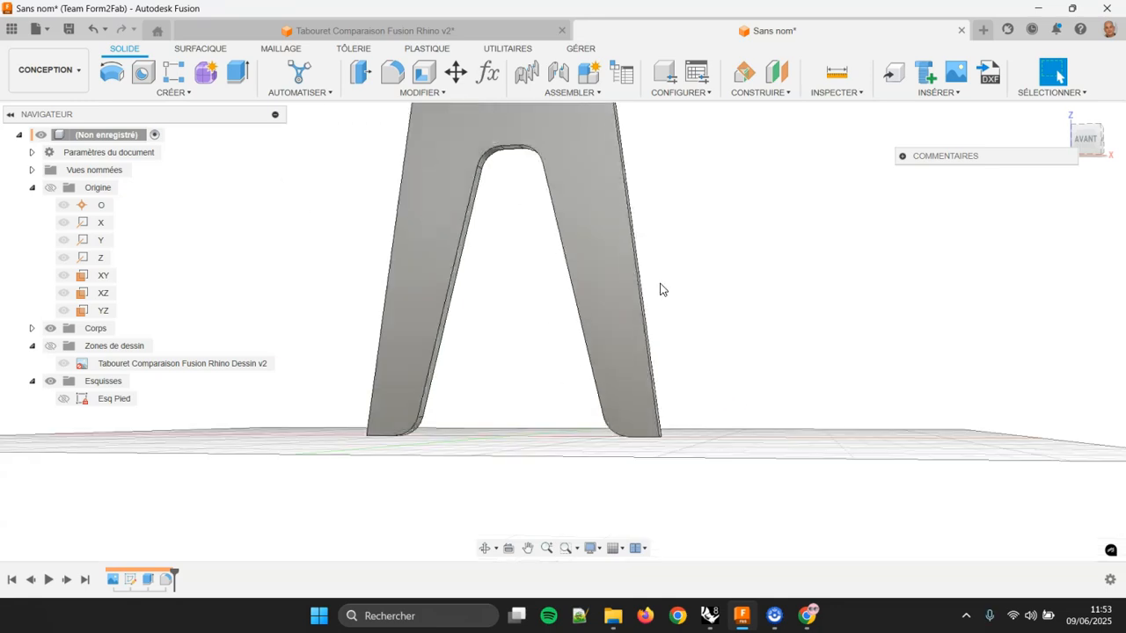
- Create a circular pattern of the leg body about the Z axis, with partial distribution, a 90° angle and a quantity of 2
left_click(168, 92)
mouse_move(201, 390)
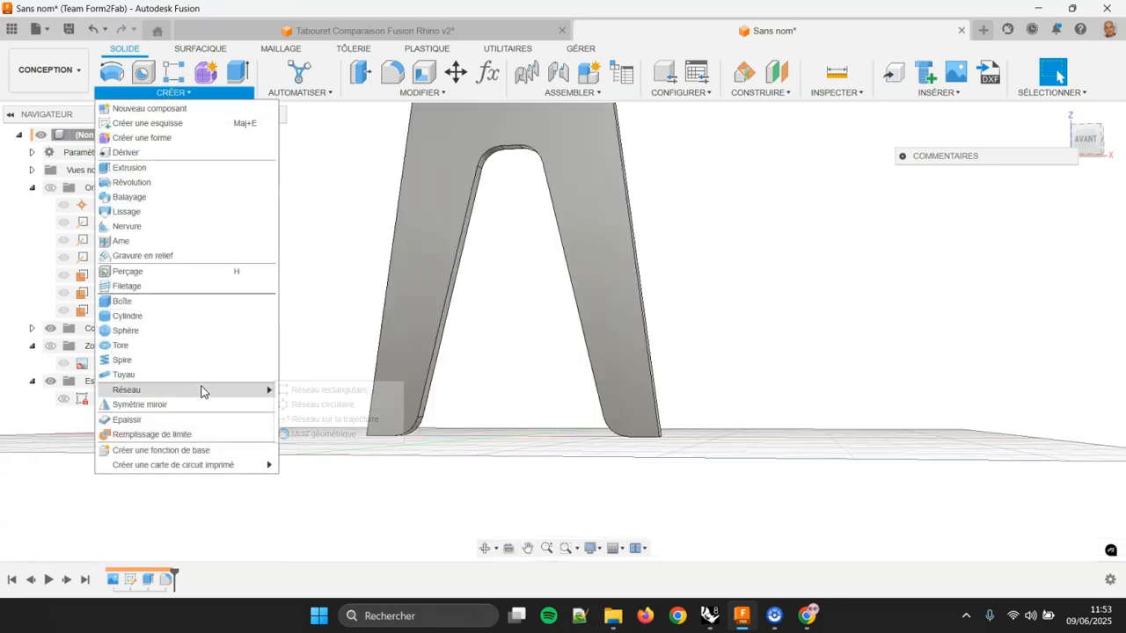
left_click(322, 404)
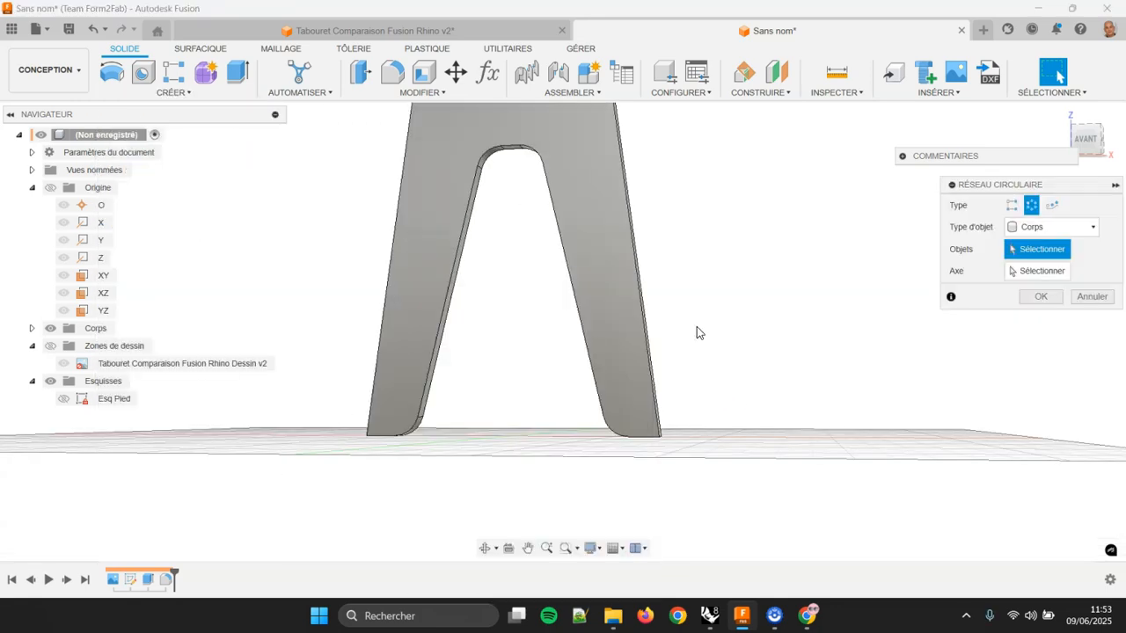
scroll(704, 322, "down", 2)
middle_click_drag(726, 317, 699, 227, "shift")
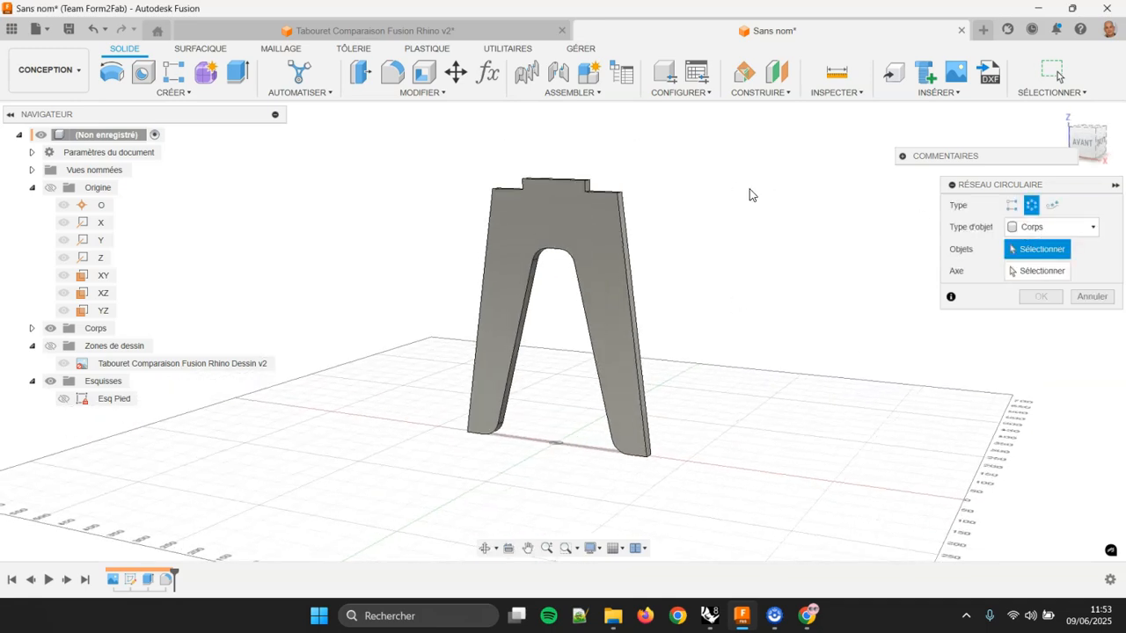
left_click(614, 230)
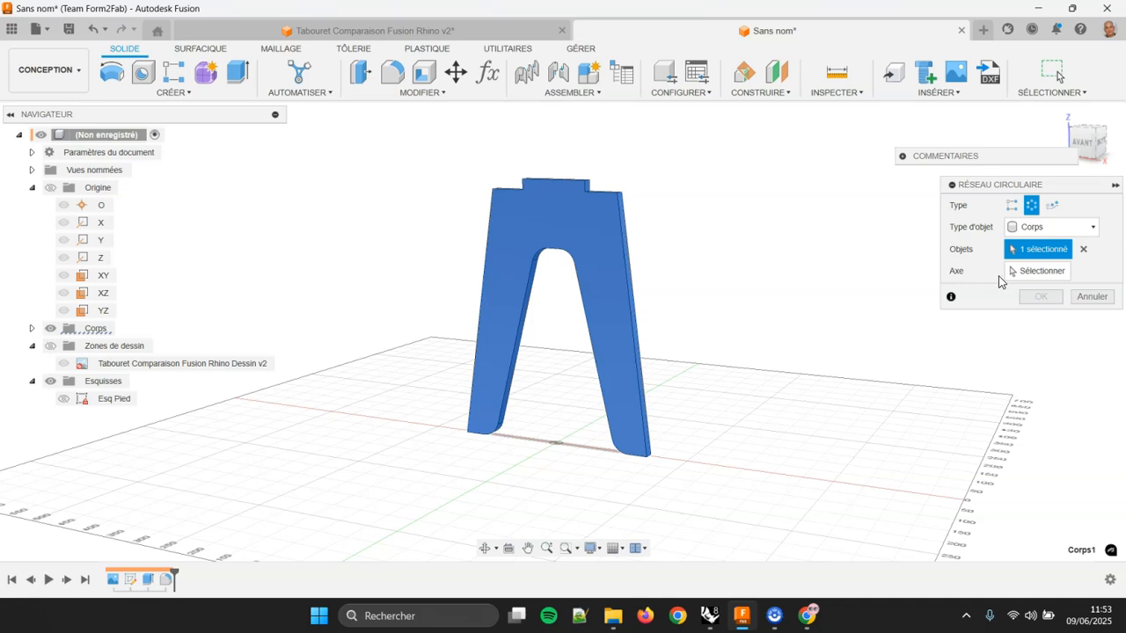
left_click(1038, 271)
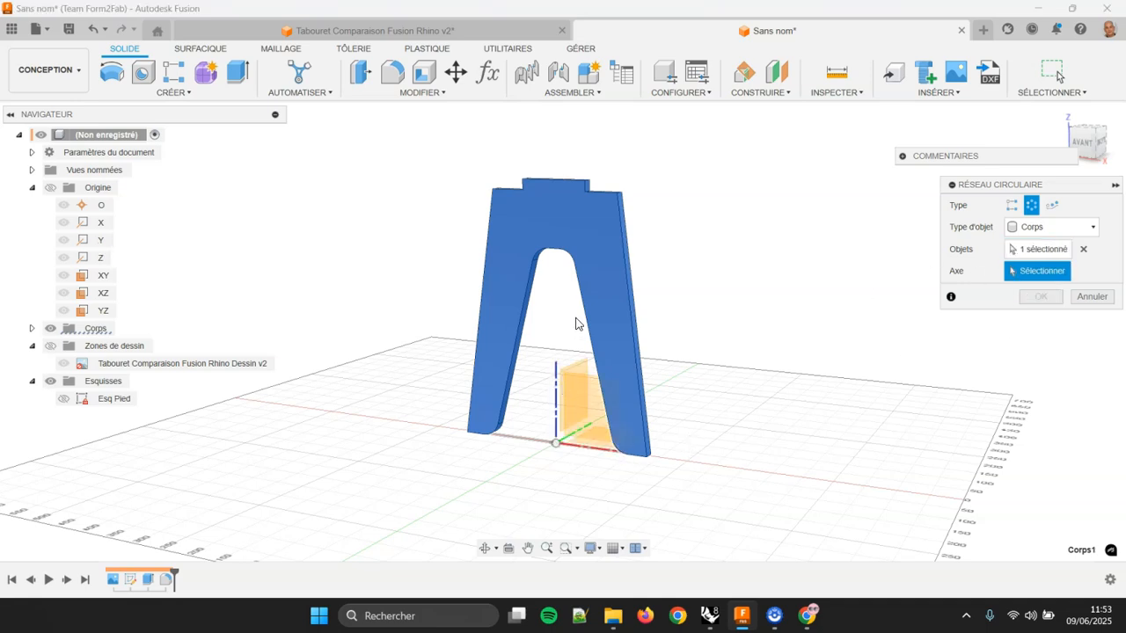
left_click(561, 378)
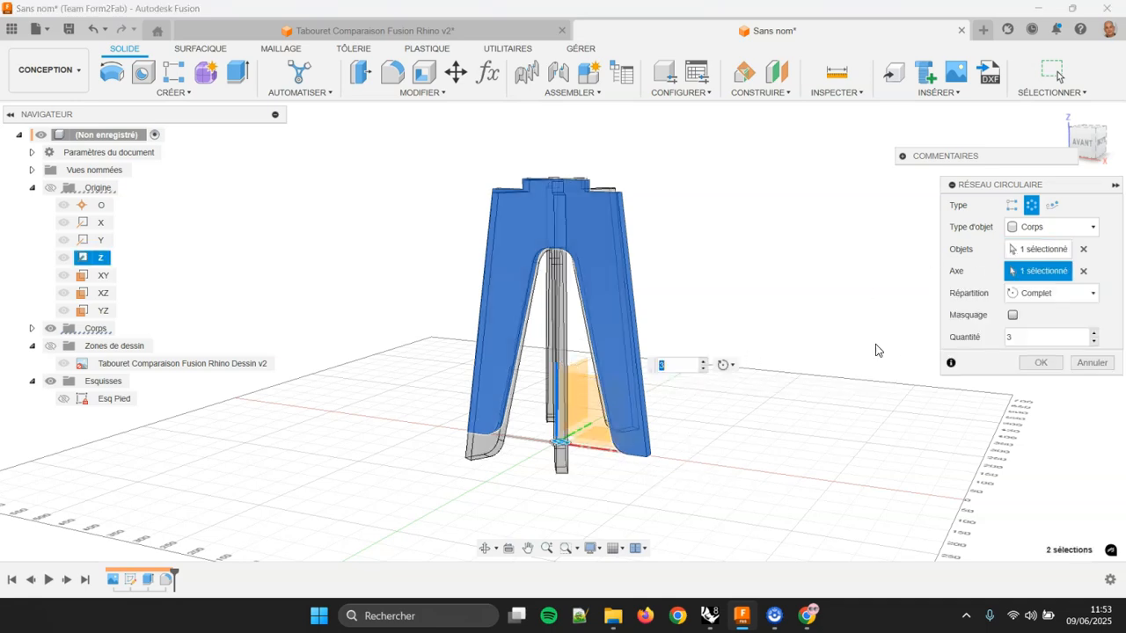
left_click(1043, 296)
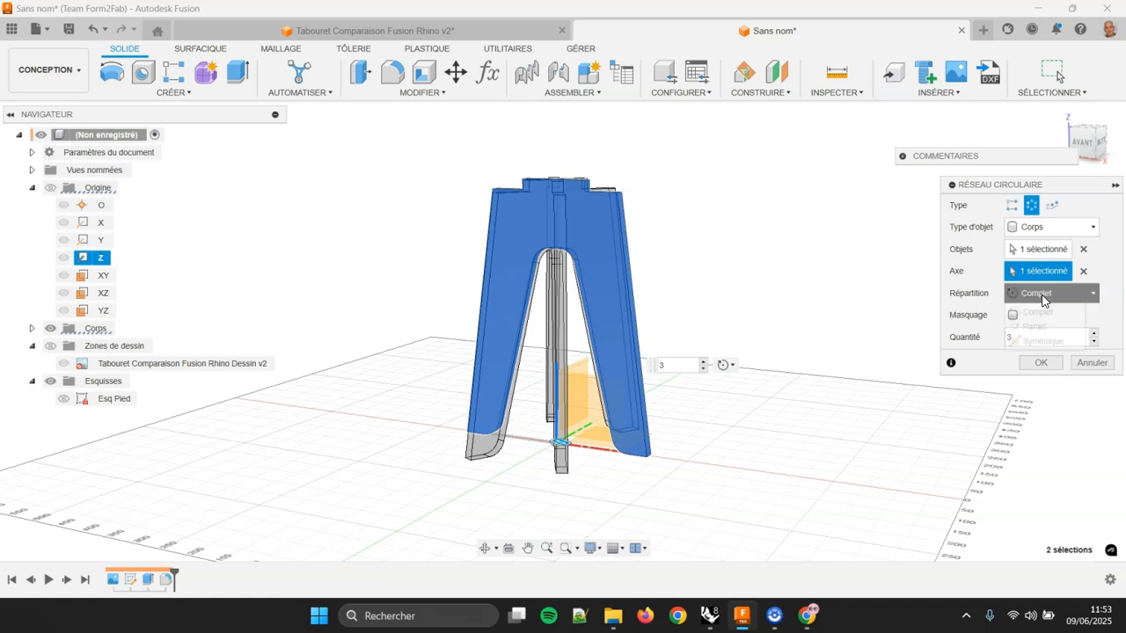
left_click(1027, 325)
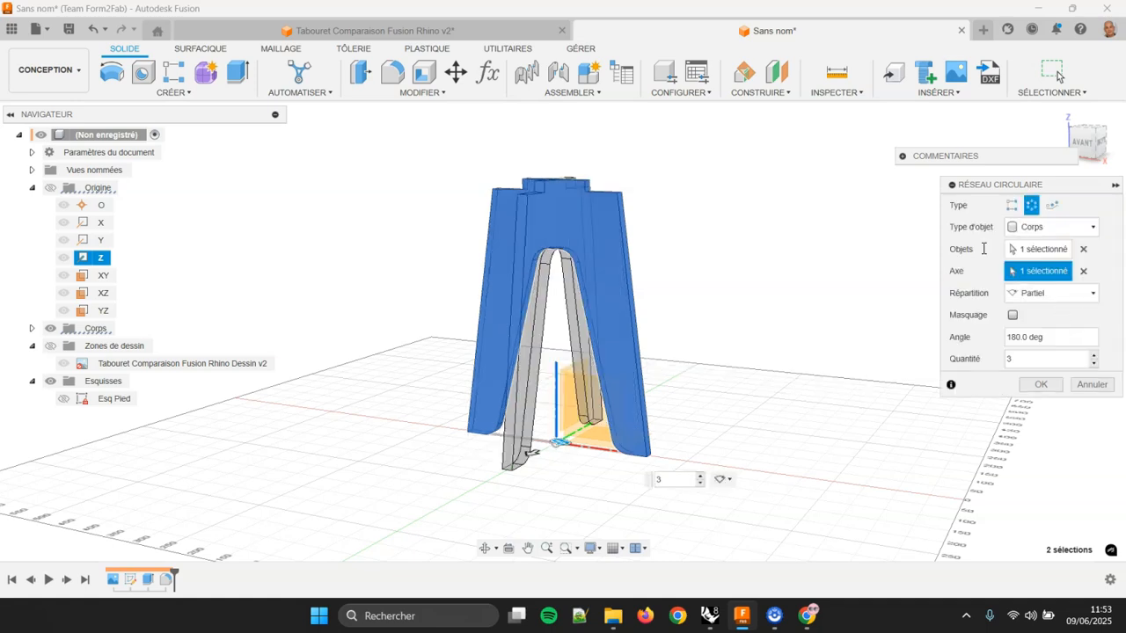
left_click(1049, 337)
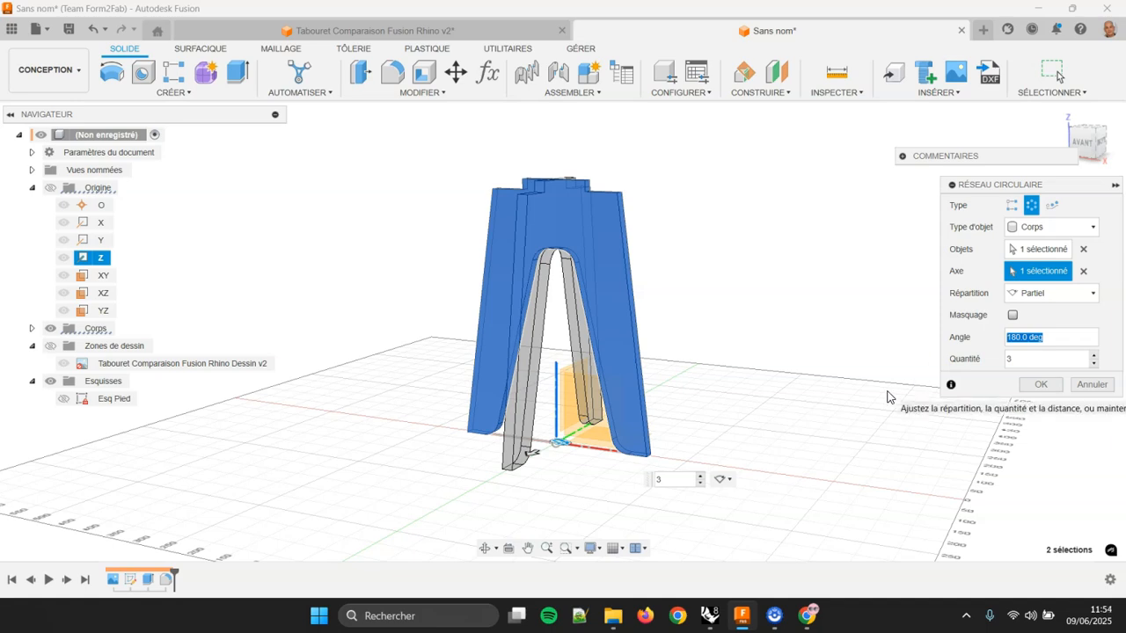
type("90")
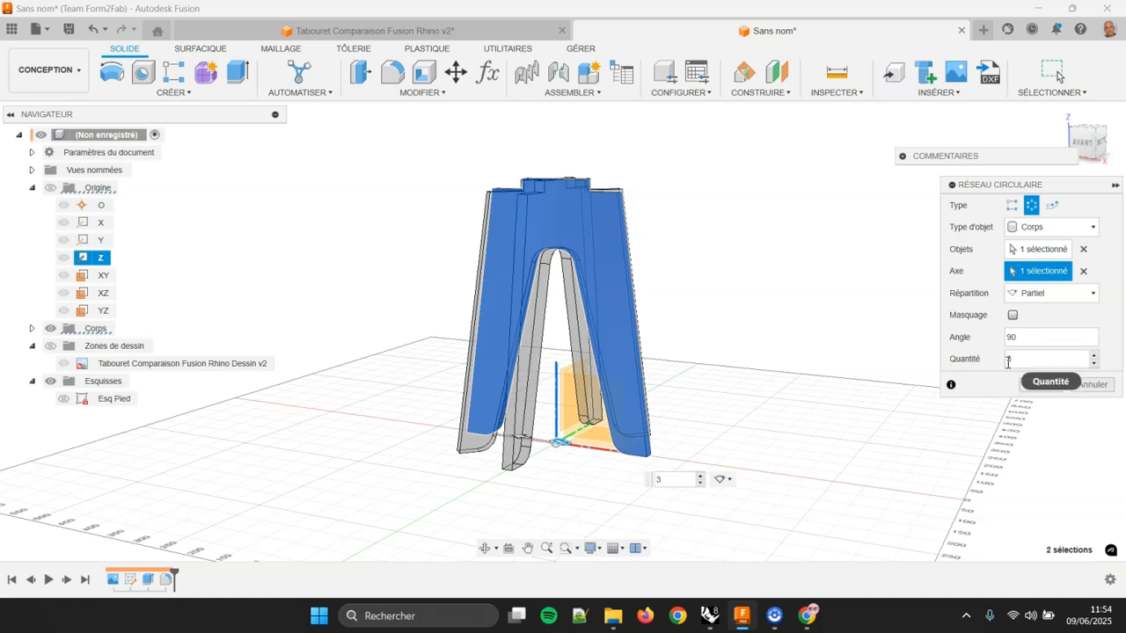
left_click(1094, 355)
left_click(1095, 363)
left_click(1095, 363)
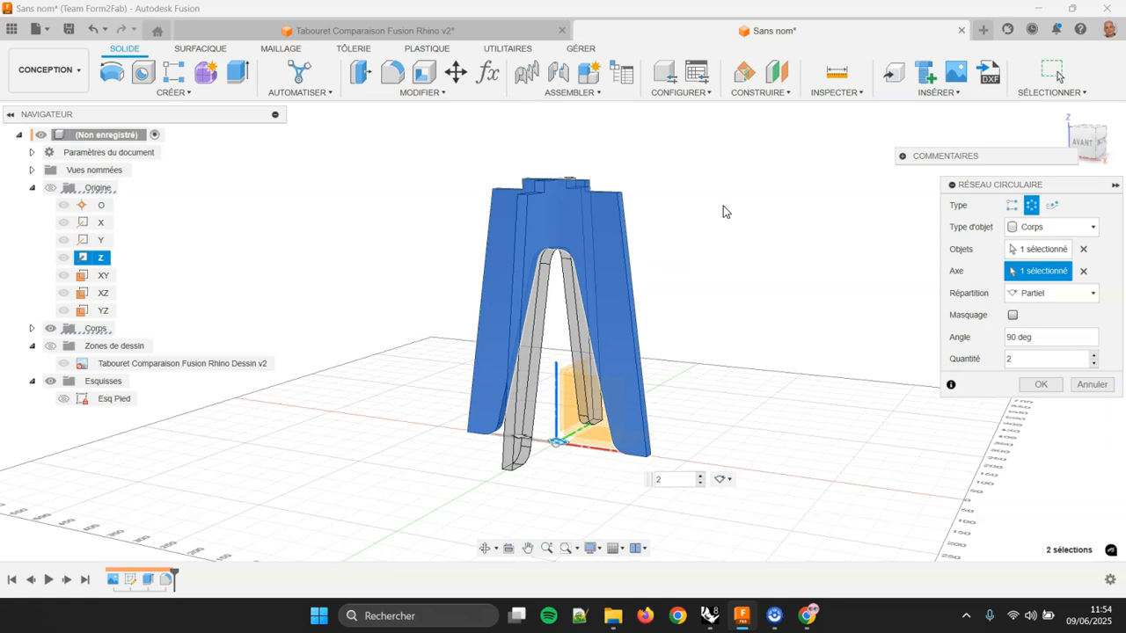
left_click(1046, 391)
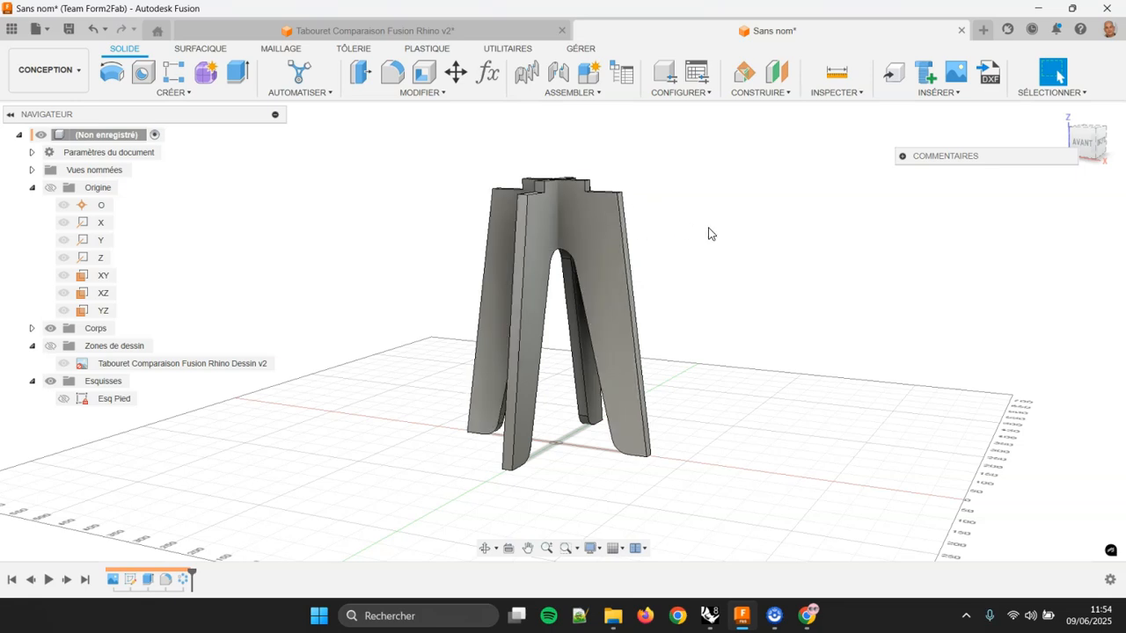
- Run an interference check between the two crossing leg bodies and close the results
middle_click_drag(736, 258, 716, 216, "shift")
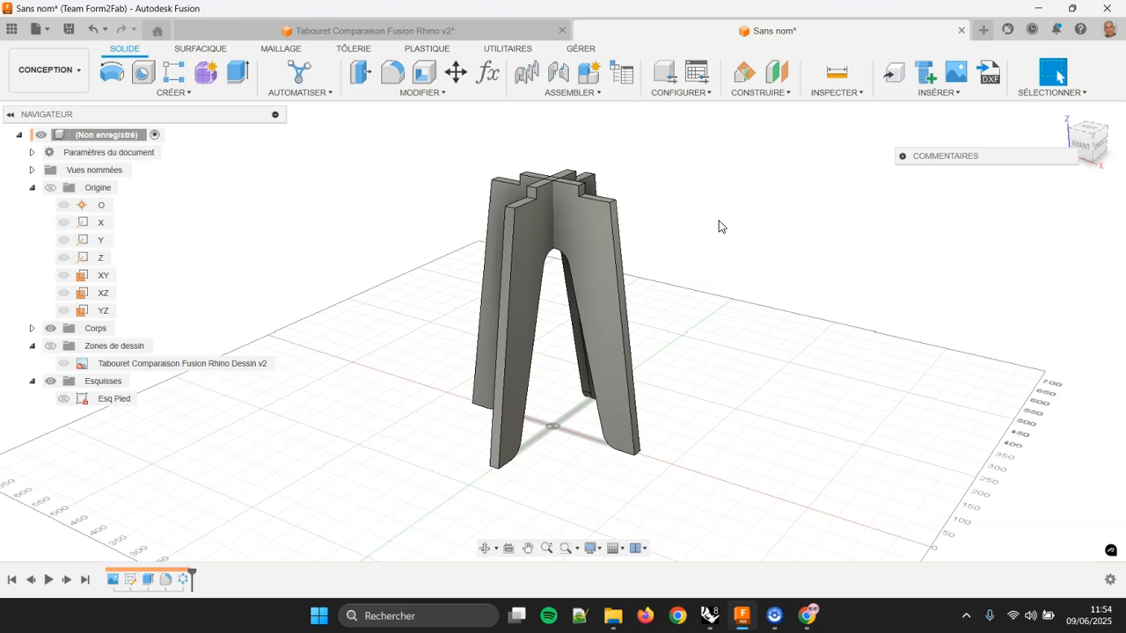
left_click(837, 92)
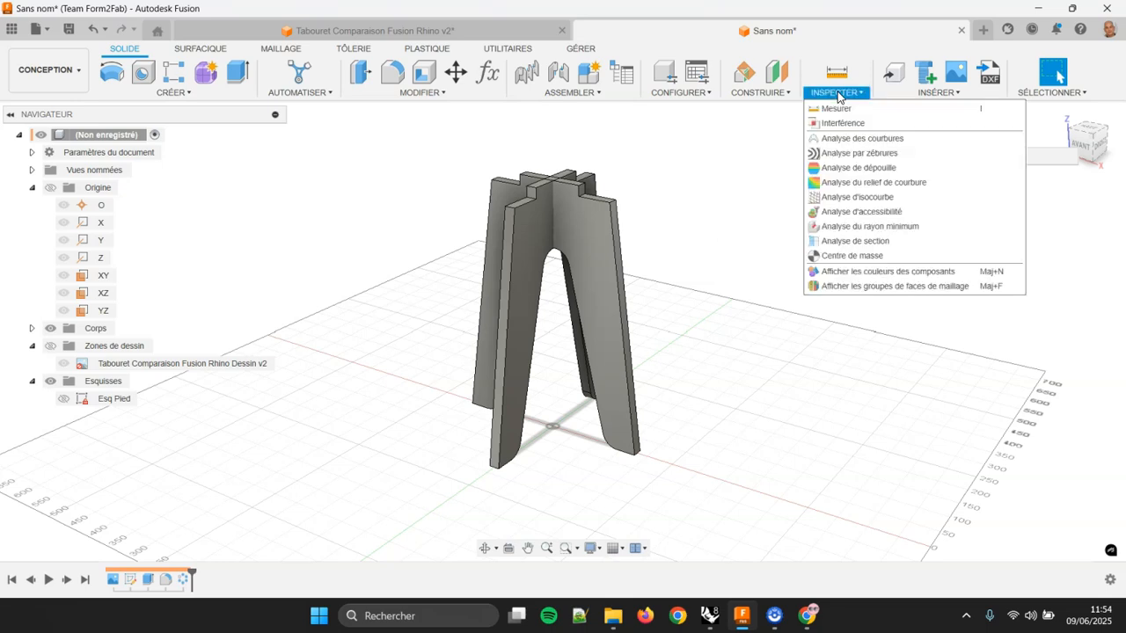
left_click(852, 123)
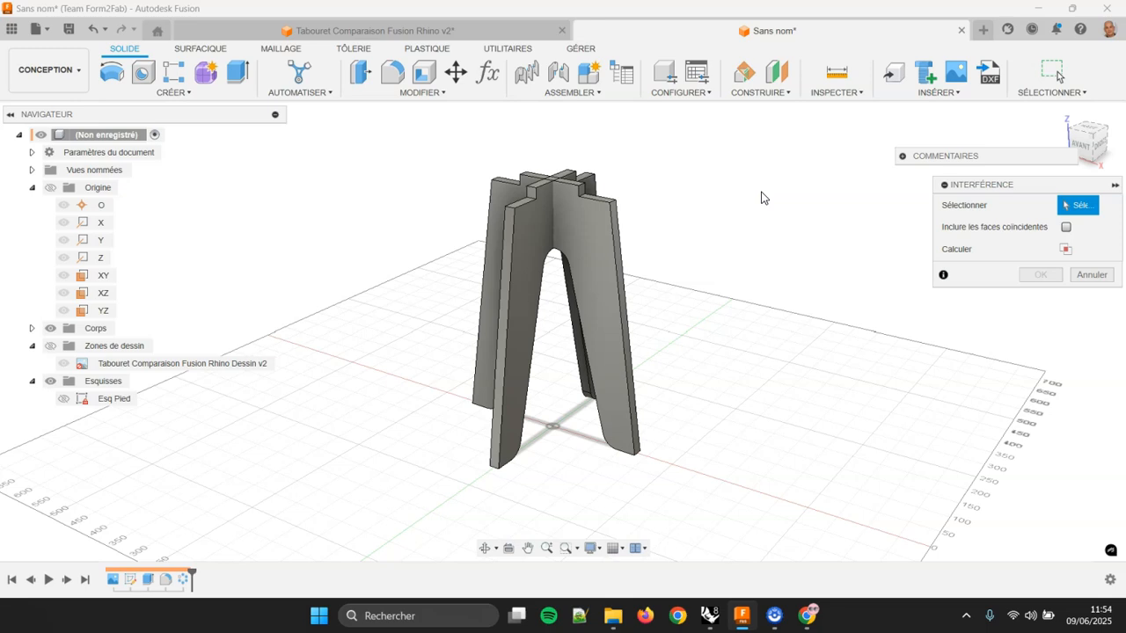
left_click(624, 249)
left_click(515, 270)
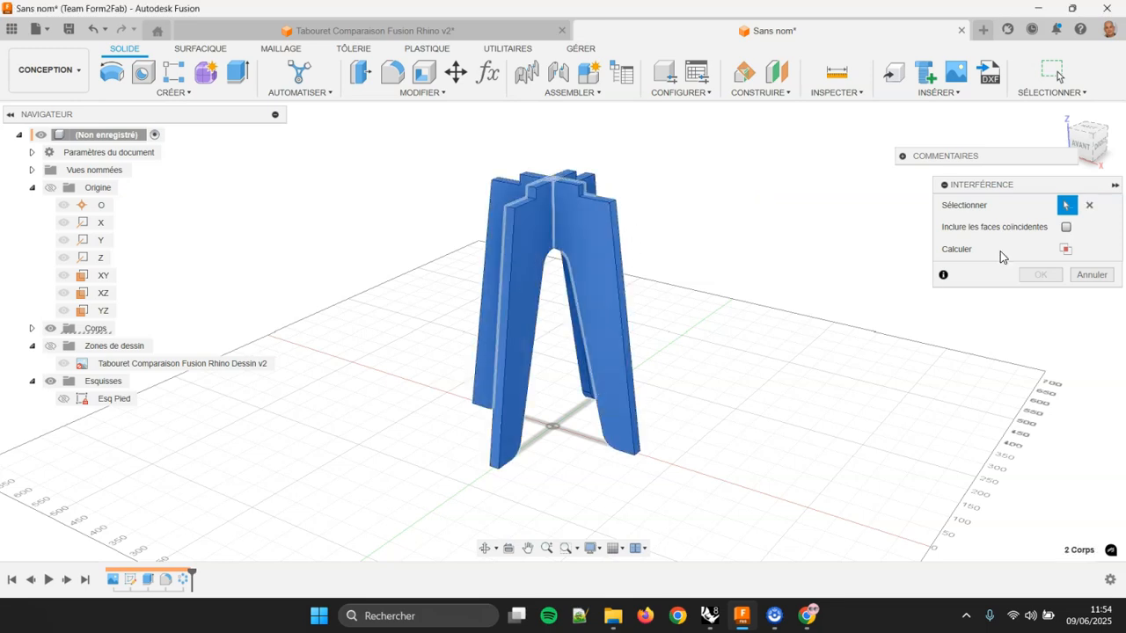
left_click(1066, 249)
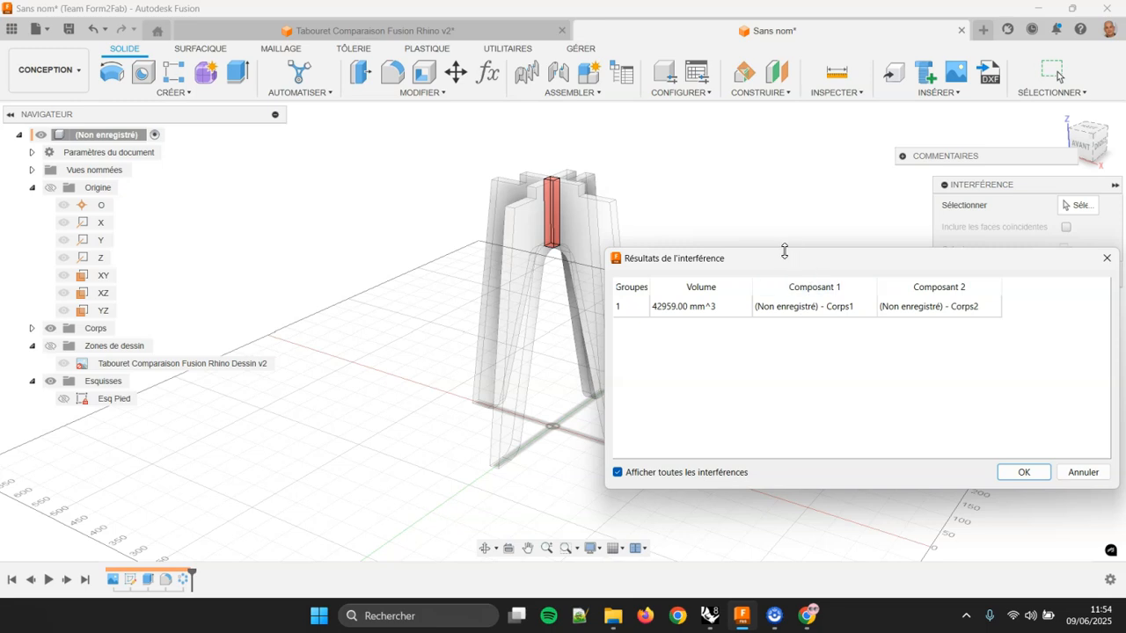
left_click_drag(779, 272, 570, 270)
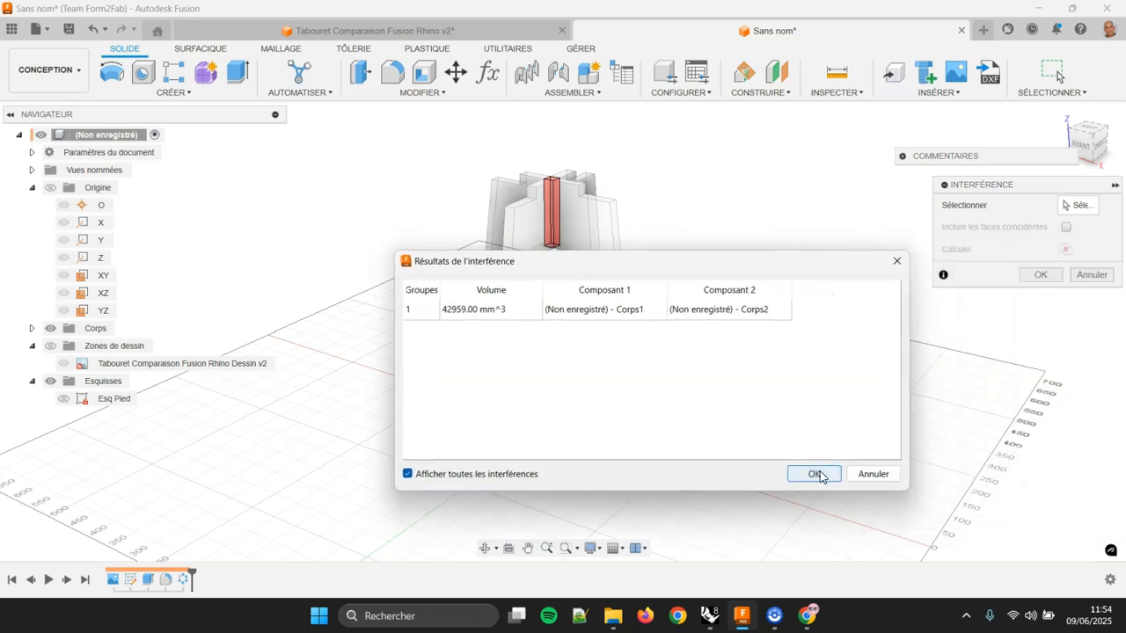
left_click(813, 475)
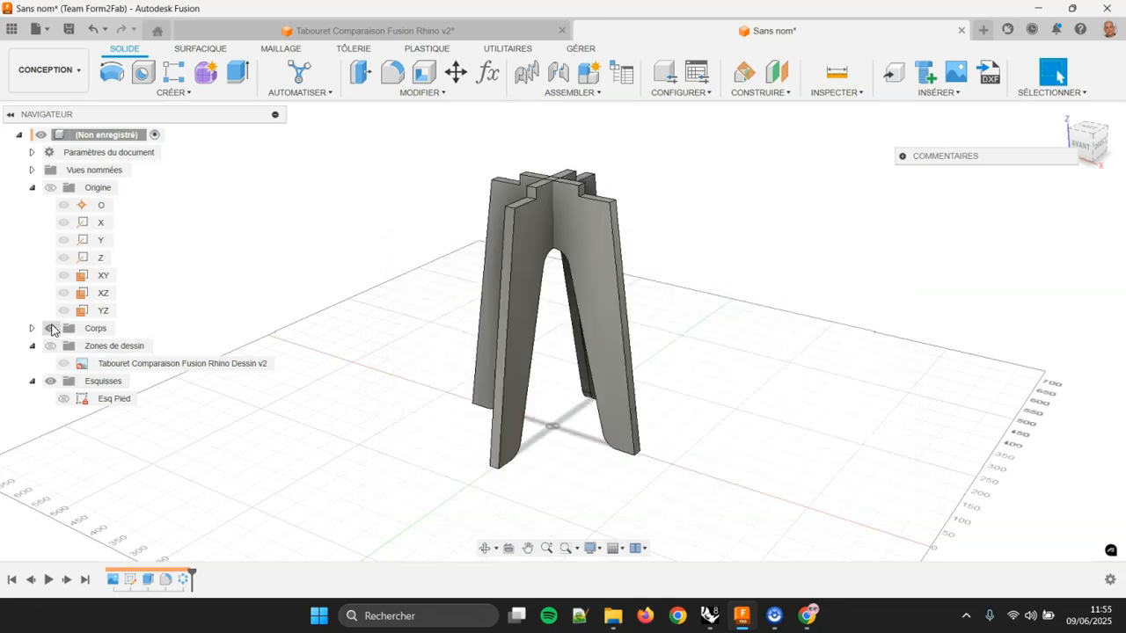
- Rename the original leg body as Pied Face and the patterned leg body as Pied Droite
left_click(32, 330)
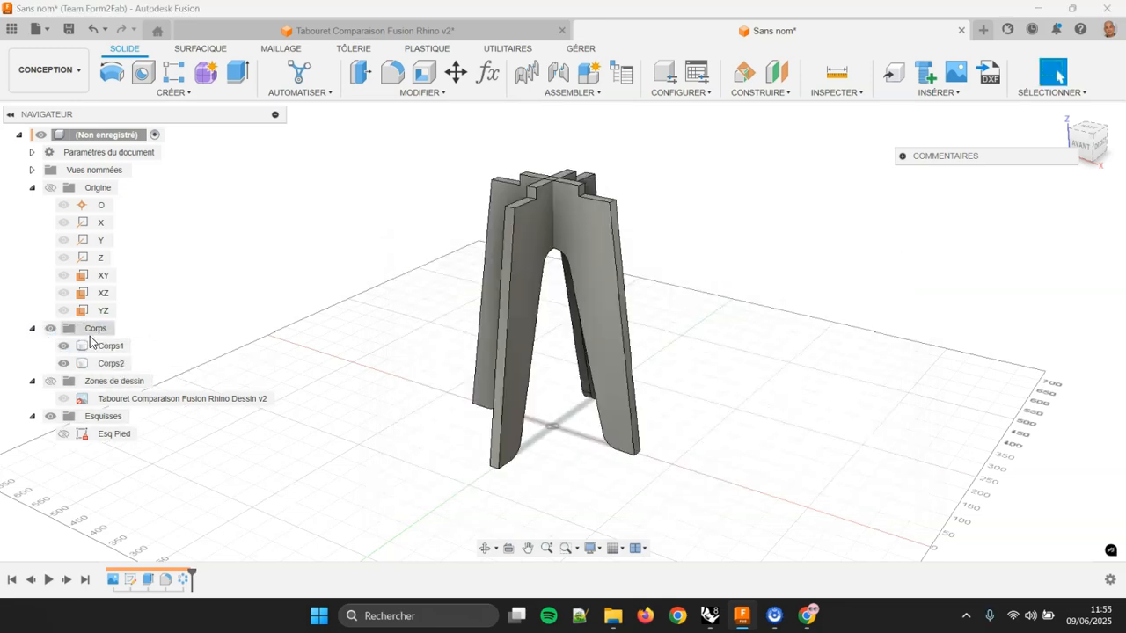
left_click(84, 347)
double_click(114, 347)
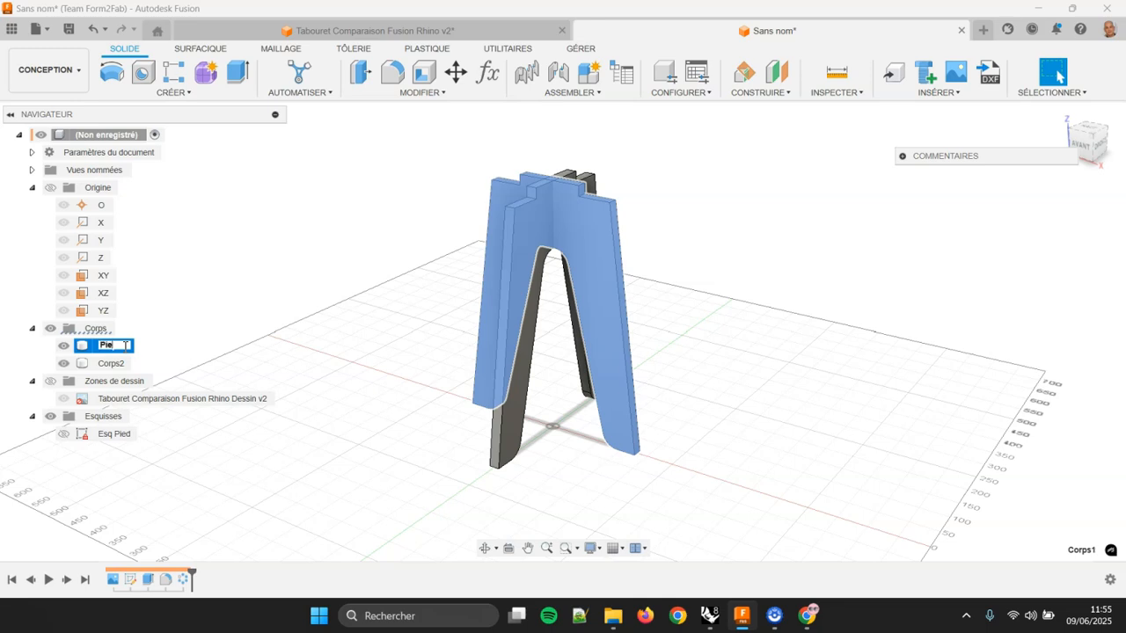
type("Pied Face")
key("Return")
left_click(111, 363)
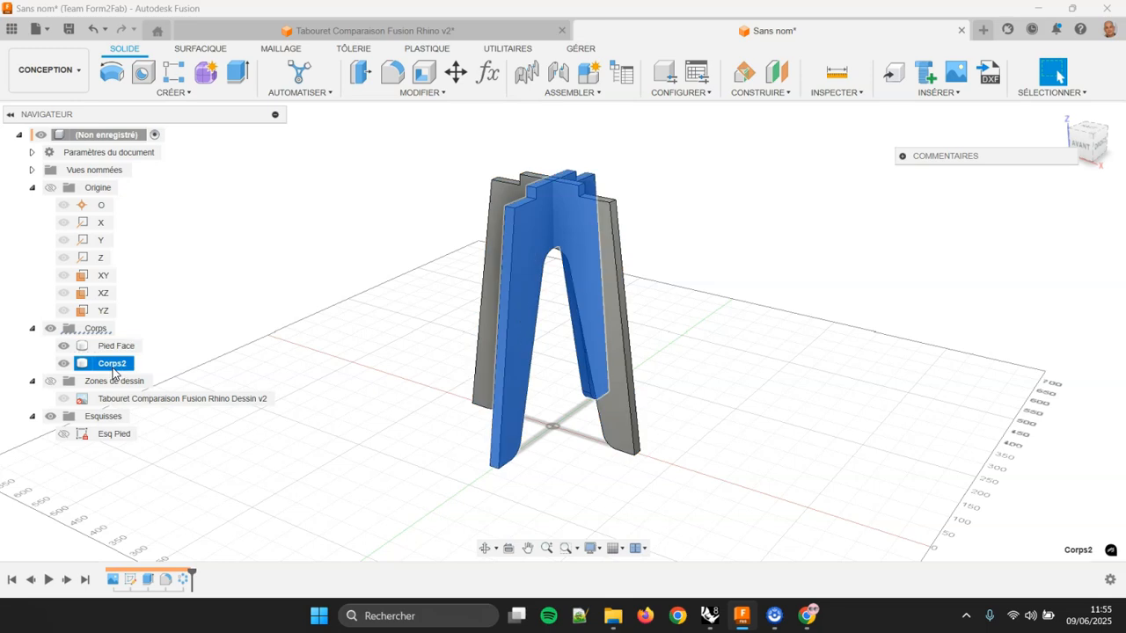
left_click(117, 363)
type("Pi")
key("Return")
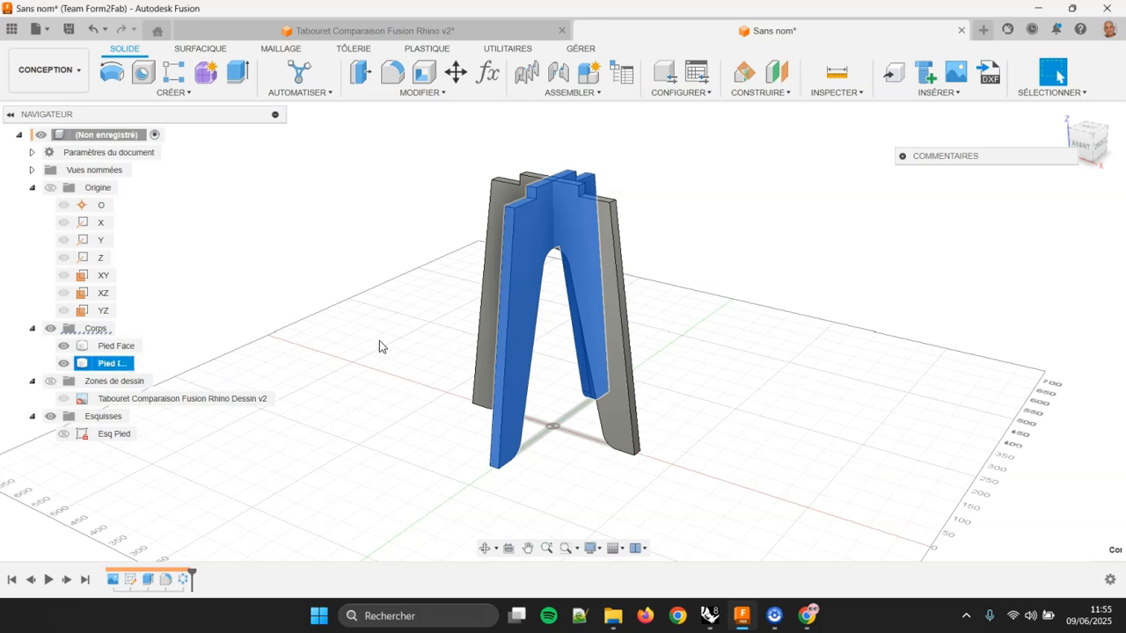
left_click(379, 340)
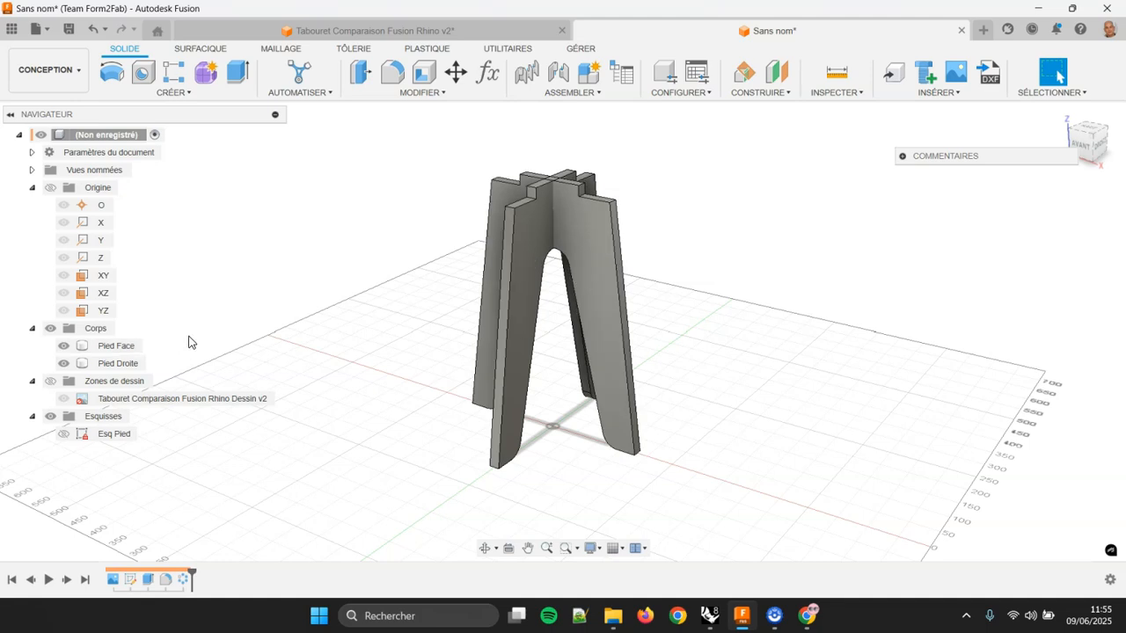
- Duplicate the Pied Face body in place with zero offset and hide the original
left_click(89, 350)
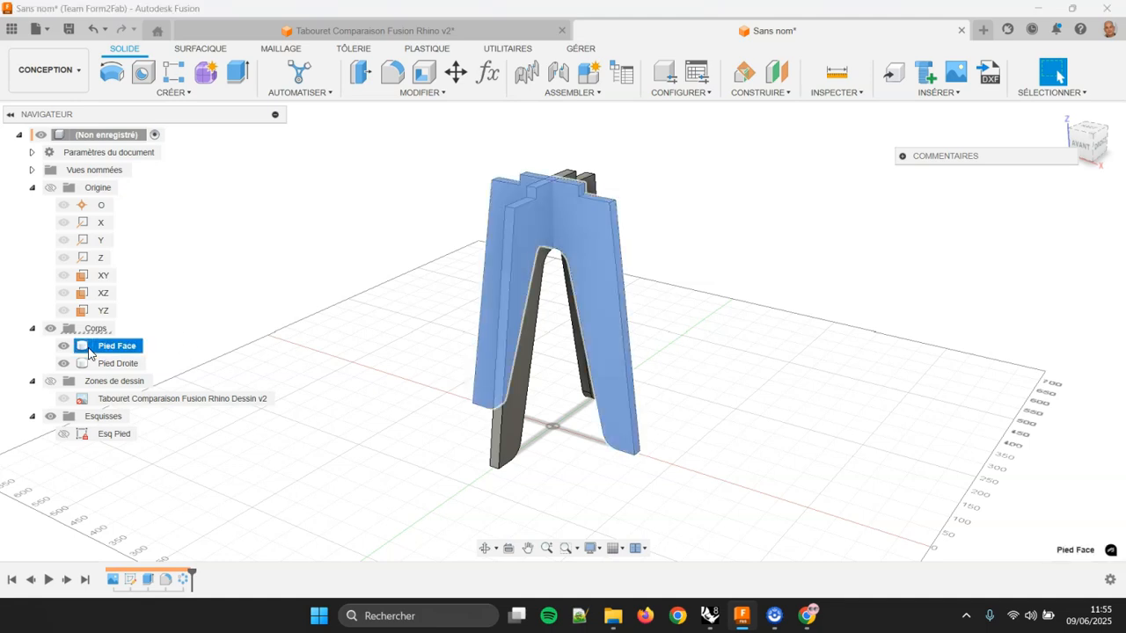
right_click(89, 348)
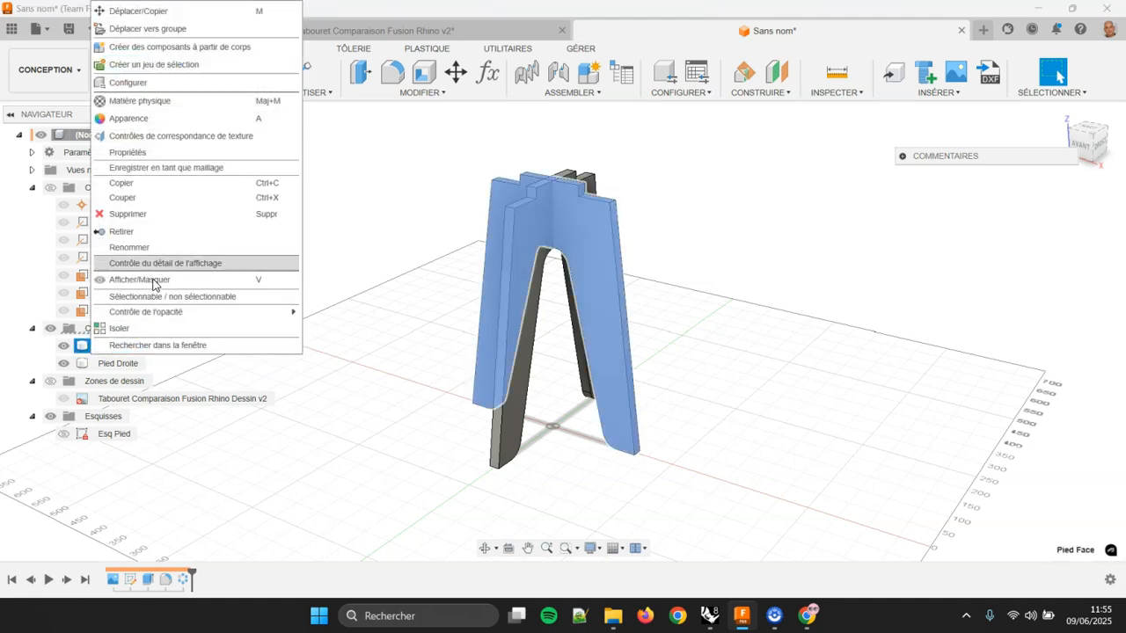
left_click(219, 186)
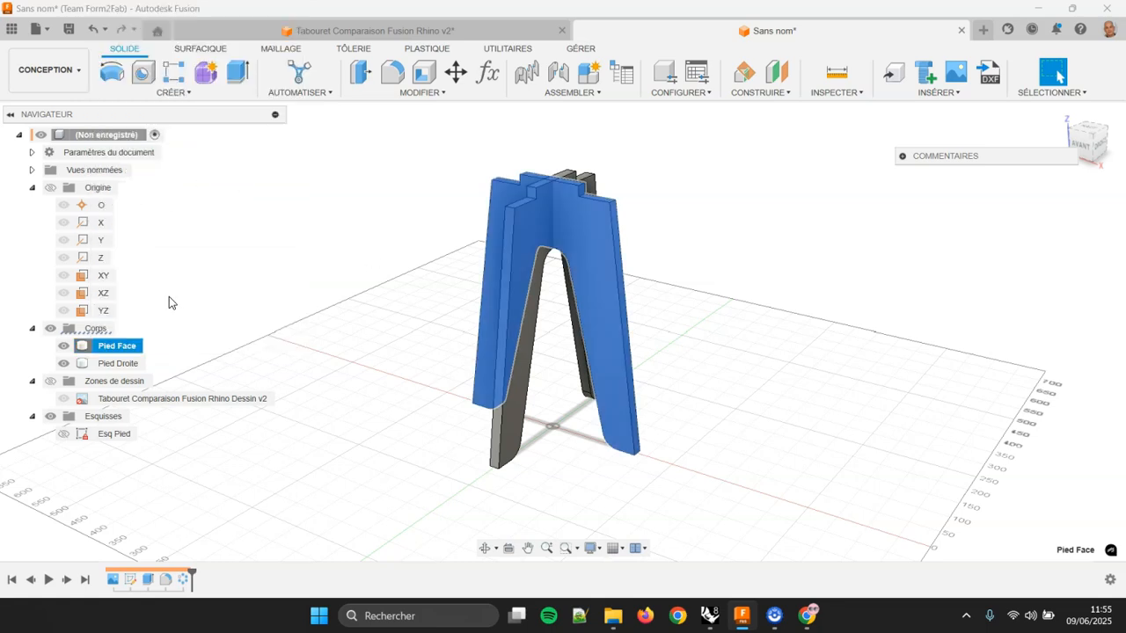
right_click(113, 136)
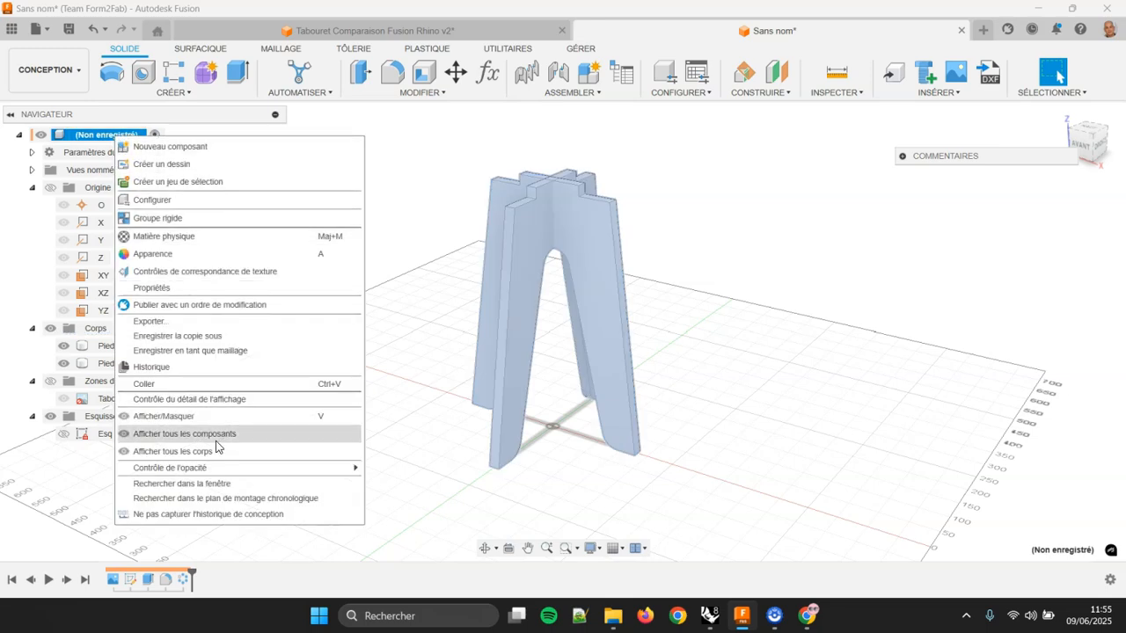
left_click(195, 382)
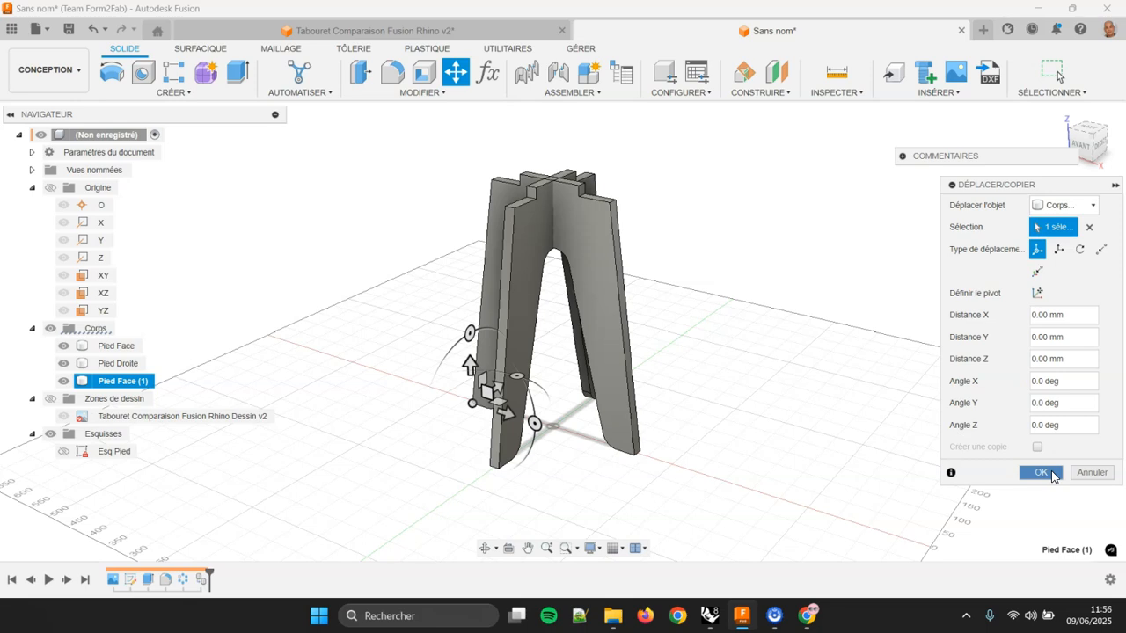
left_click(1040, 472)
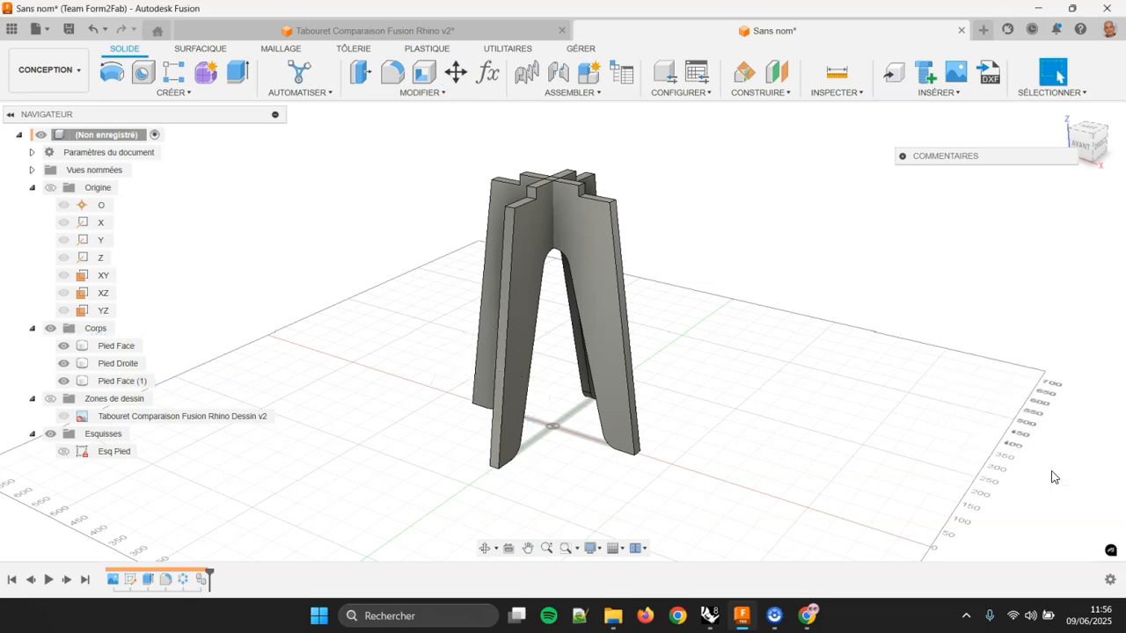
left_click(70, 351)
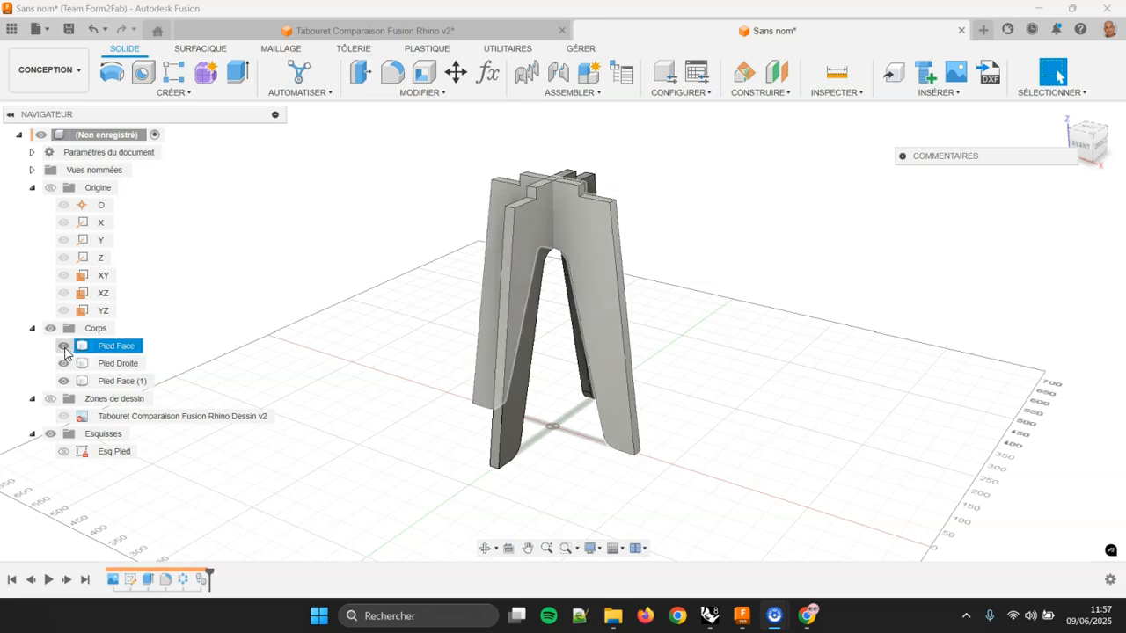
left_click(65, 348)
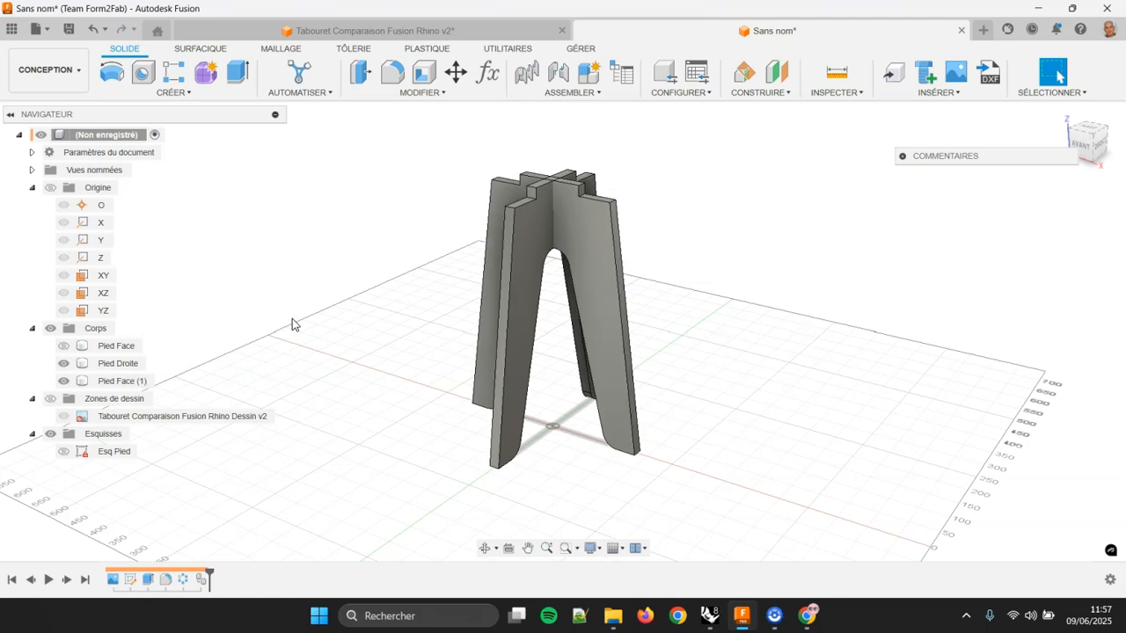
- Combine the Pied Face copy with Pied Droite using the Intersect operation, keeping the tool body
left_click(422, 91)
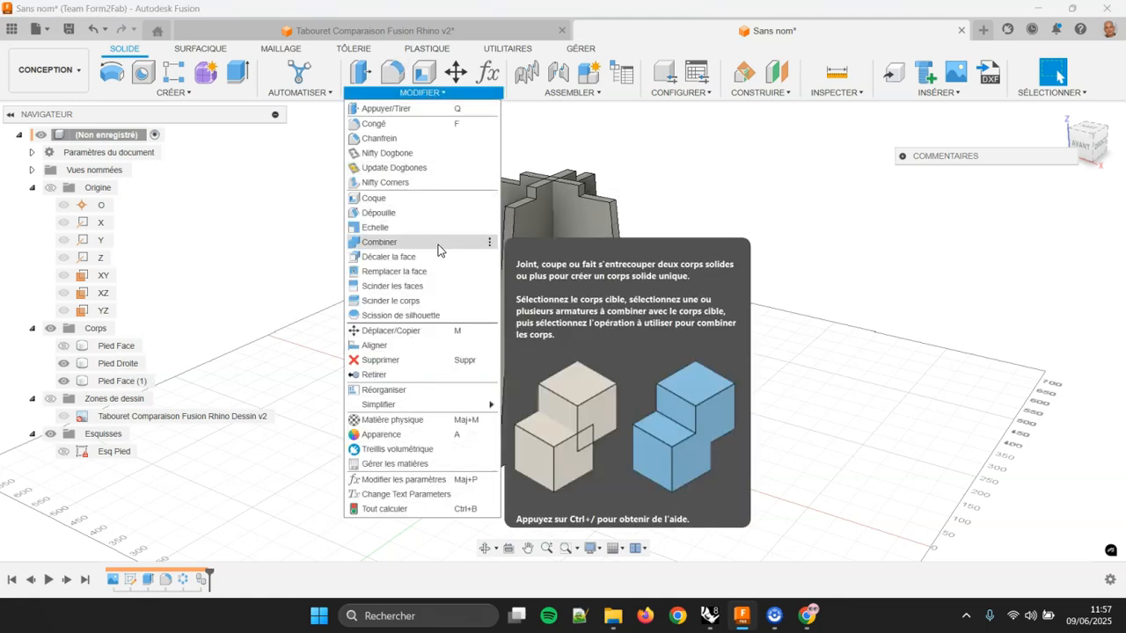
left_click(438, 242)
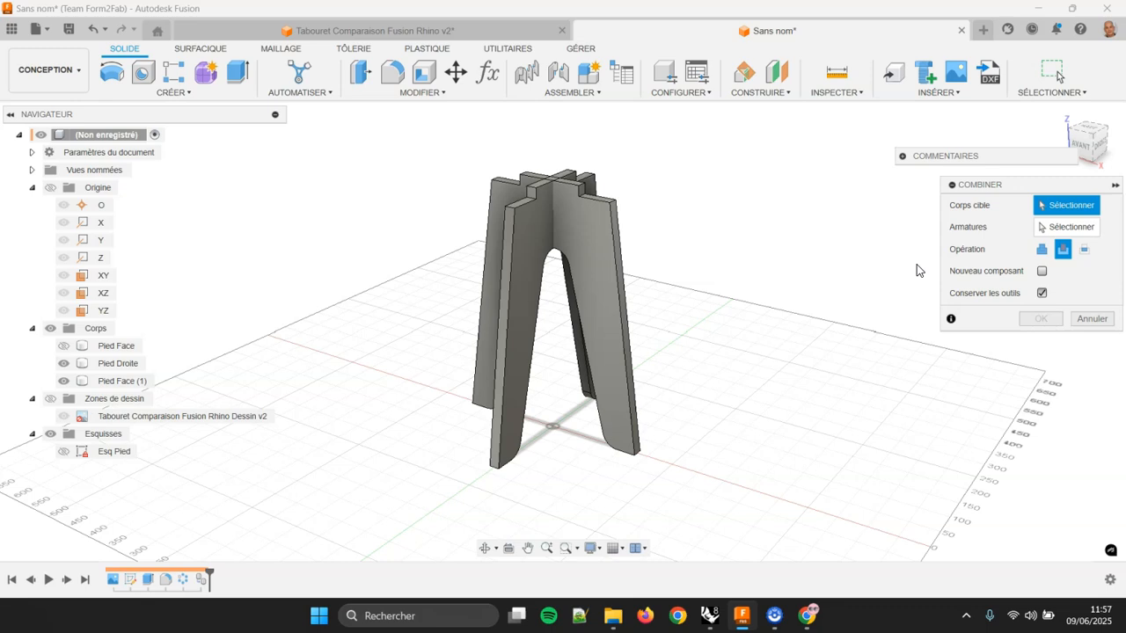
left_click(105, 384)
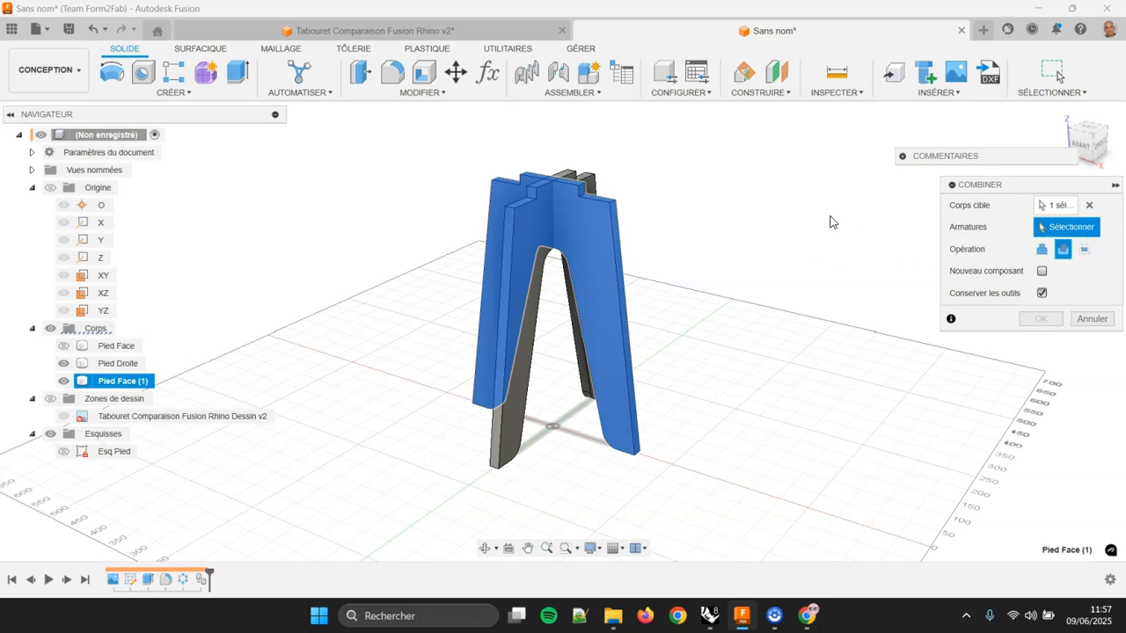
left_click(105, 363)
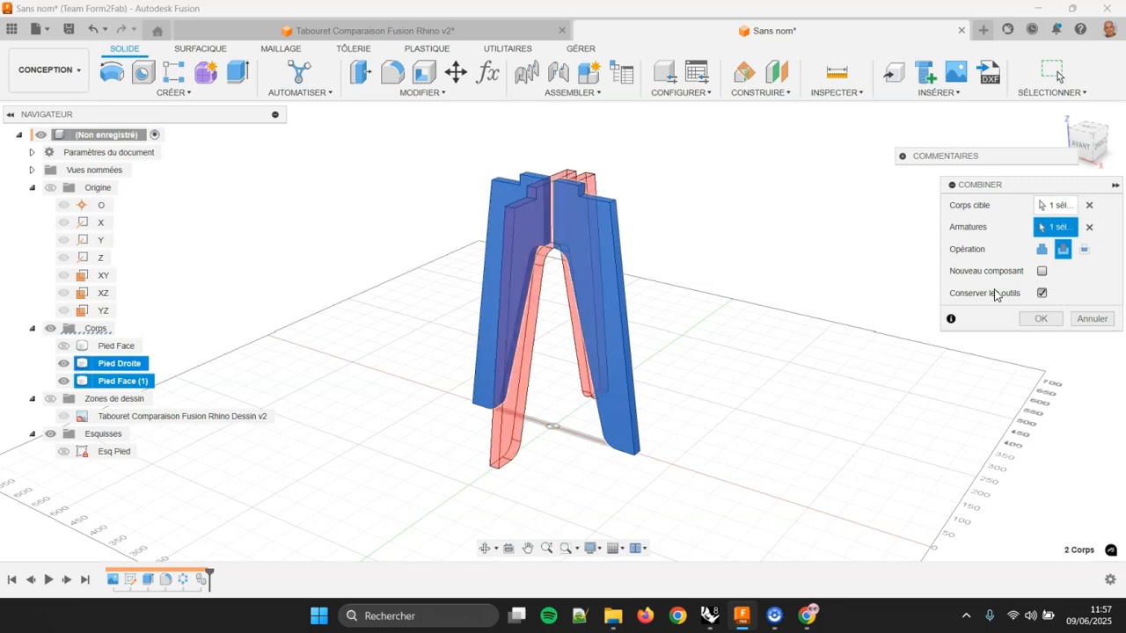
left_click(1083, 251)
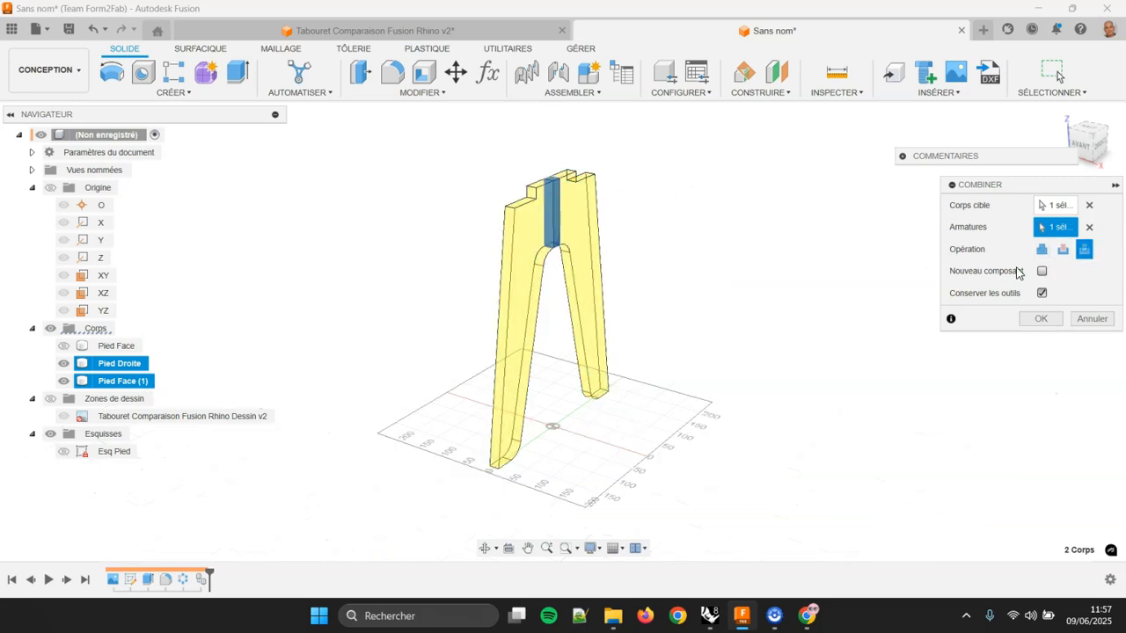
left_click(1041, 294)
left_click(1041, 319)
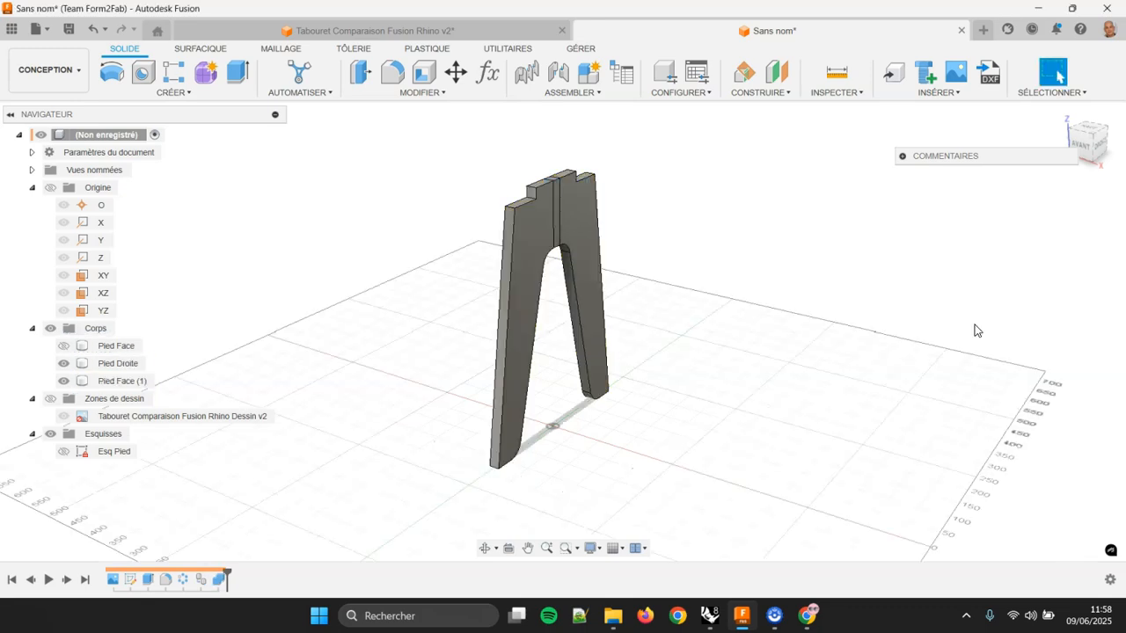
- Hide the Pied Droite body so only the block where the two legs intersect is shown
left_click(104, 367)
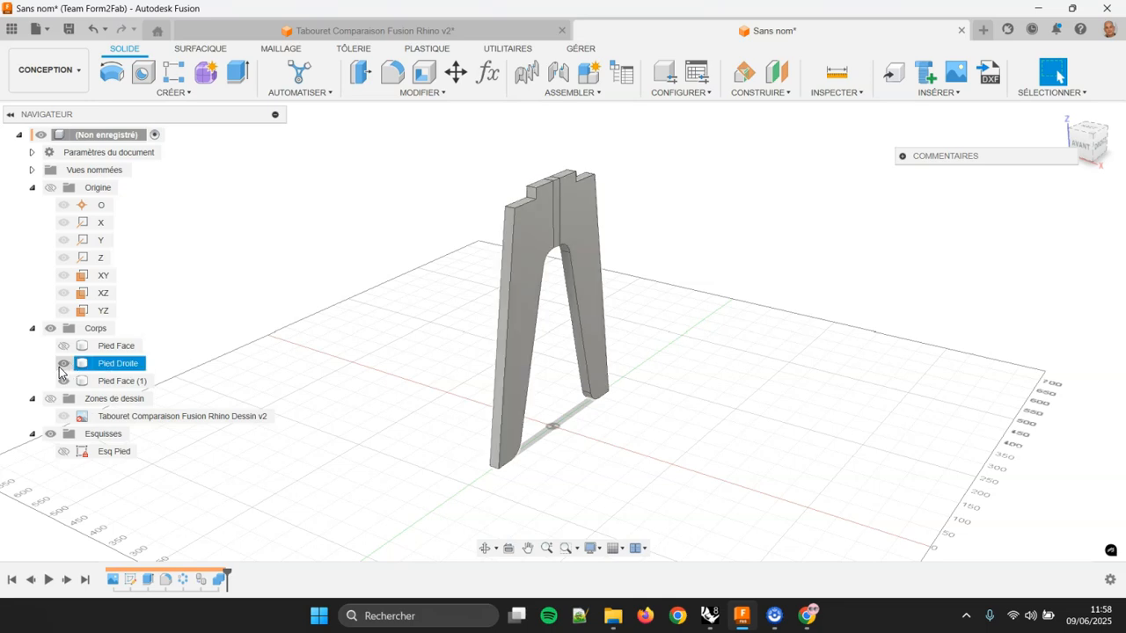
left_click(62, 365)
middle_click_drag(522, 272, 525, 341)
scroll(533, 302, "up", 3)
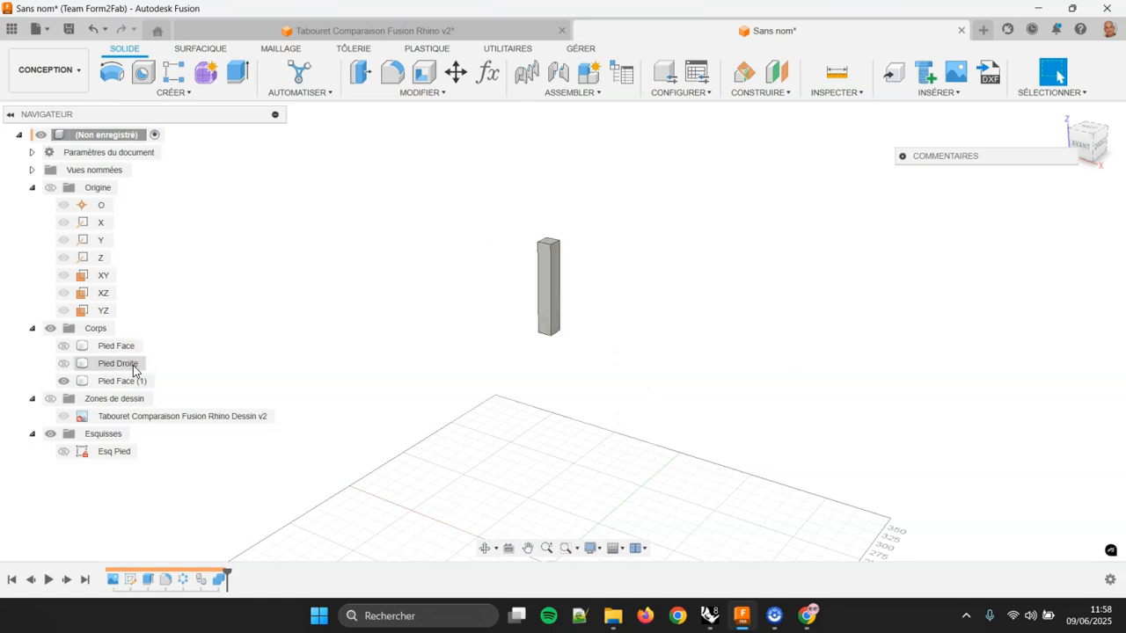
middle_click_drag(645, 286, 608, 297)
scroll(490, 248, "up", 1)
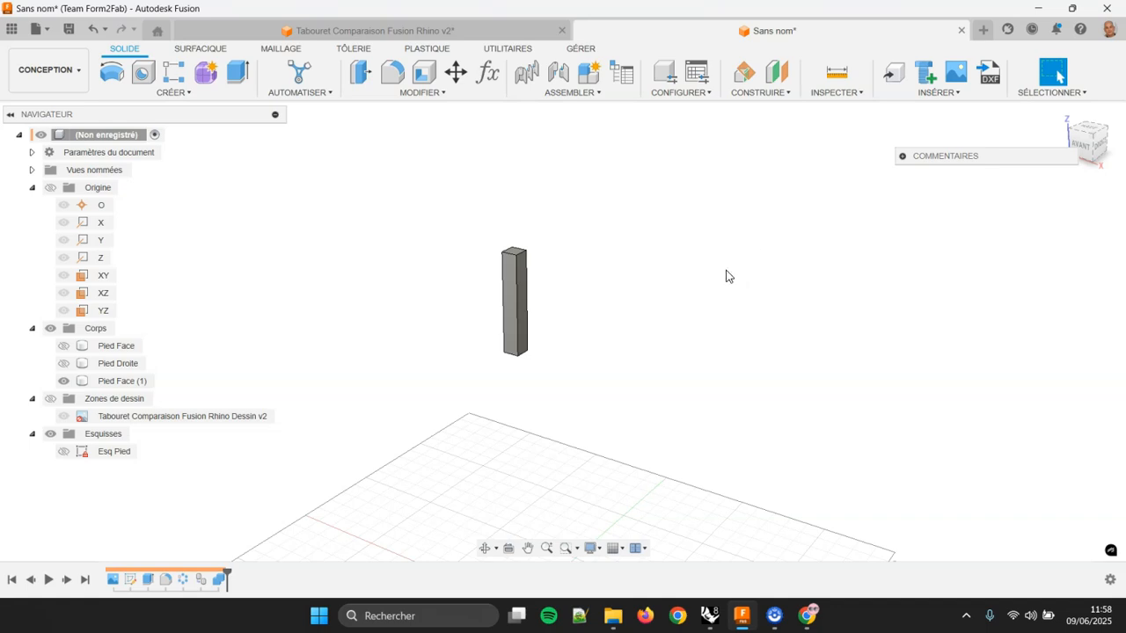
middle_click_drag(568, 264, 583, 319, "shift")
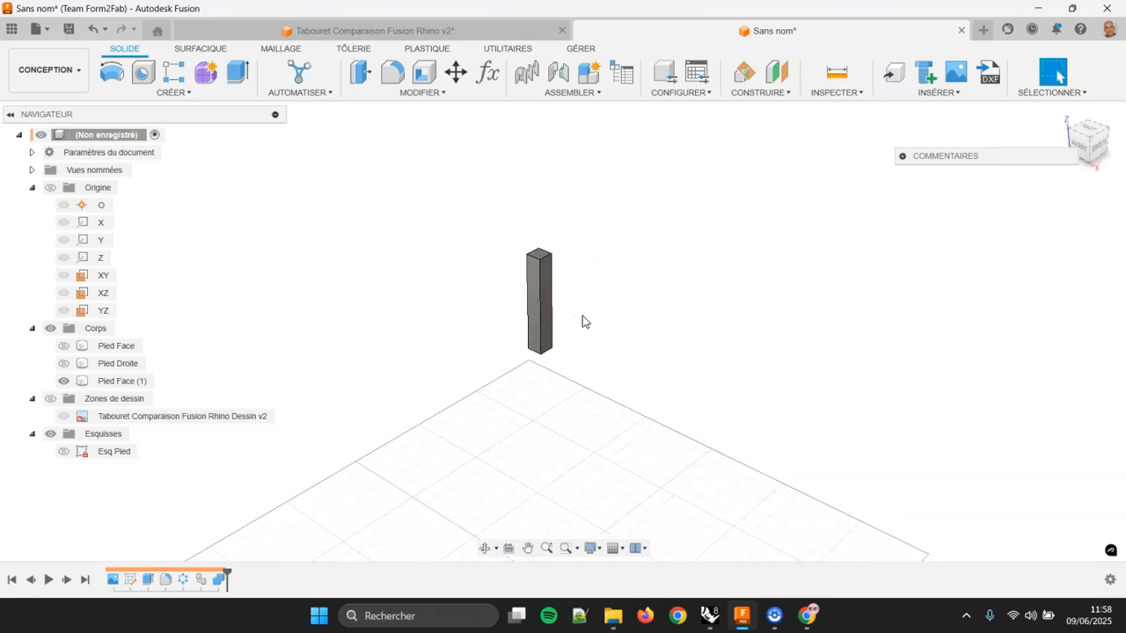
- Create a midplane between the top and bottom faces of the intersection block
left_click(780, 97)
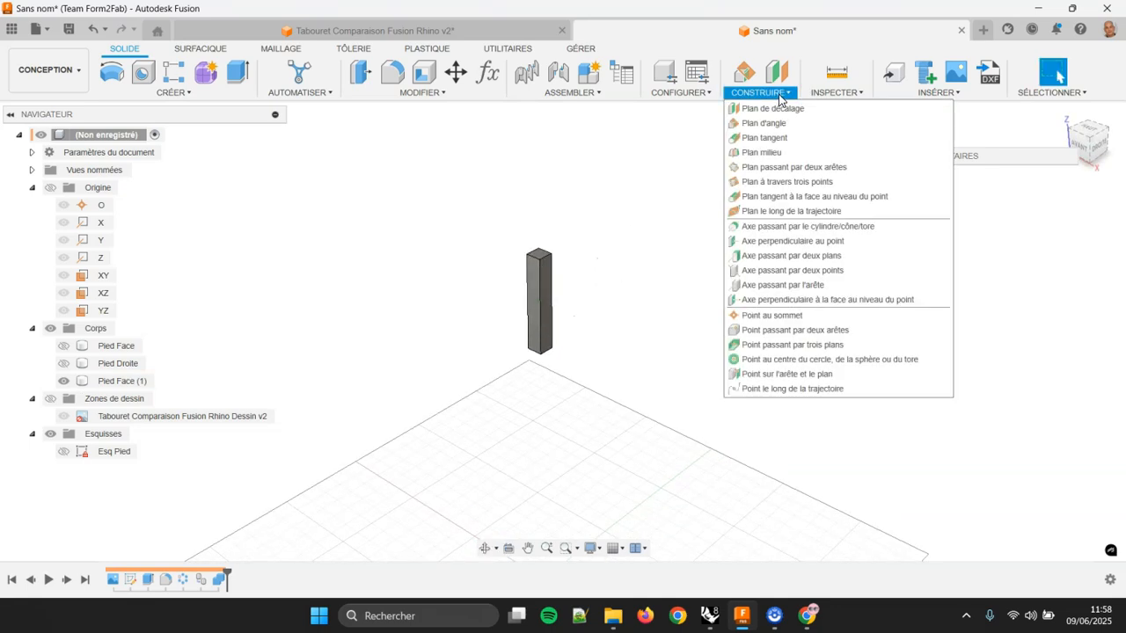
left_click(765, 152)
middle_click_drag(583, 281, 591, 292, "shift")
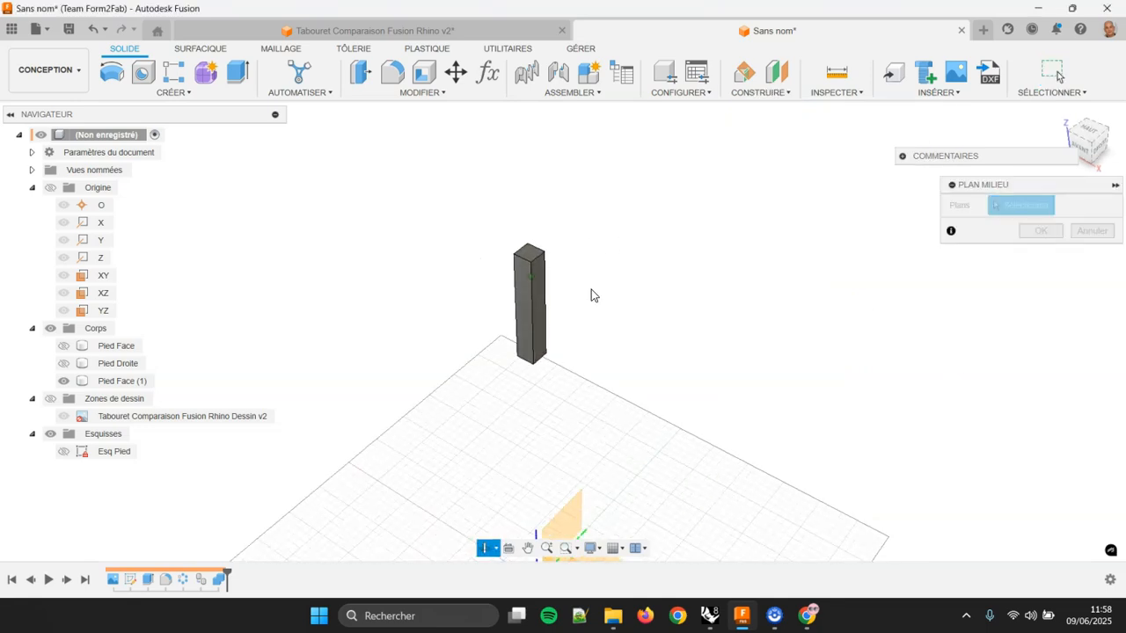
left_click(529, 254)
middle_click_drag(589, 397, 527, 317, "shift")
left_click(534, 346)
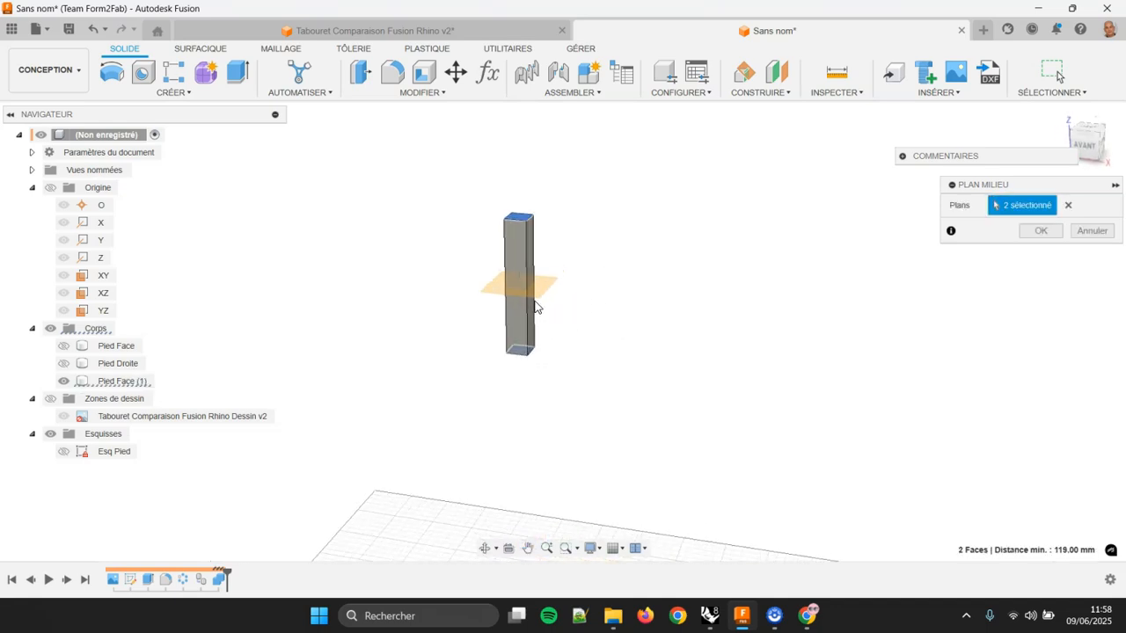
left_click(1047, 231)
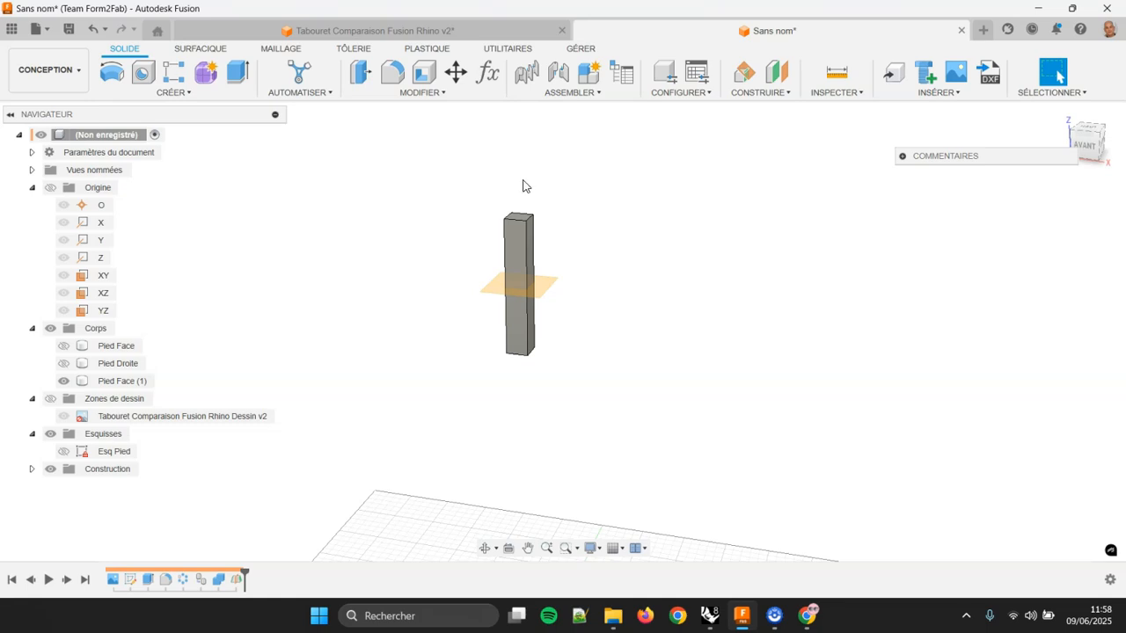
- Split the intersection block into two bodies using the midplane as the splitting tool
left_click(422, 93)
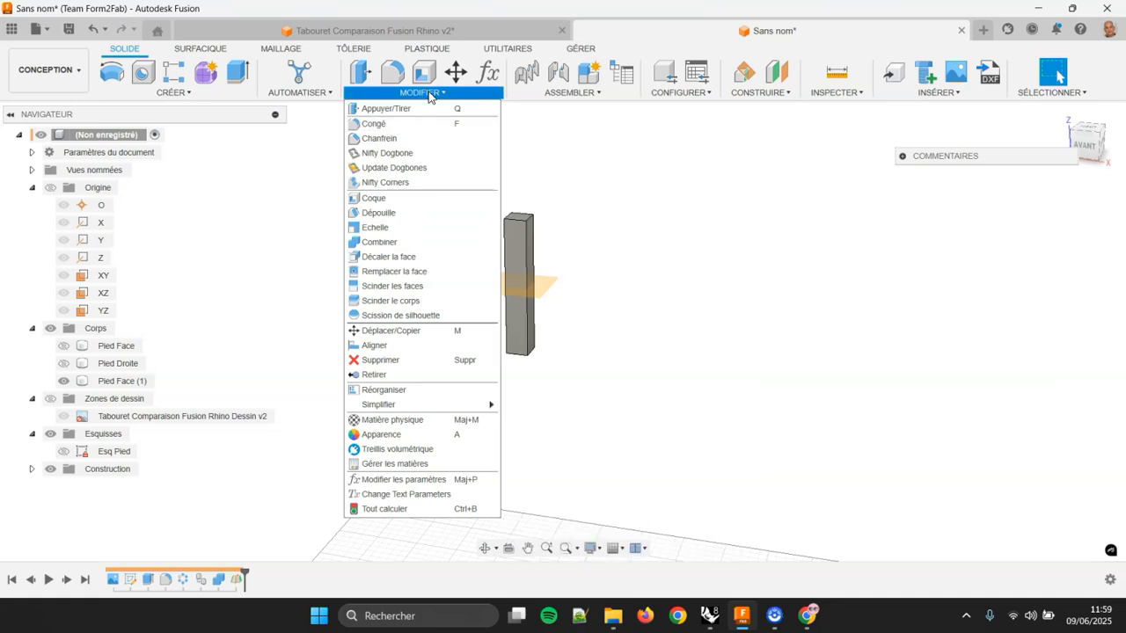
left_click(440, 94)
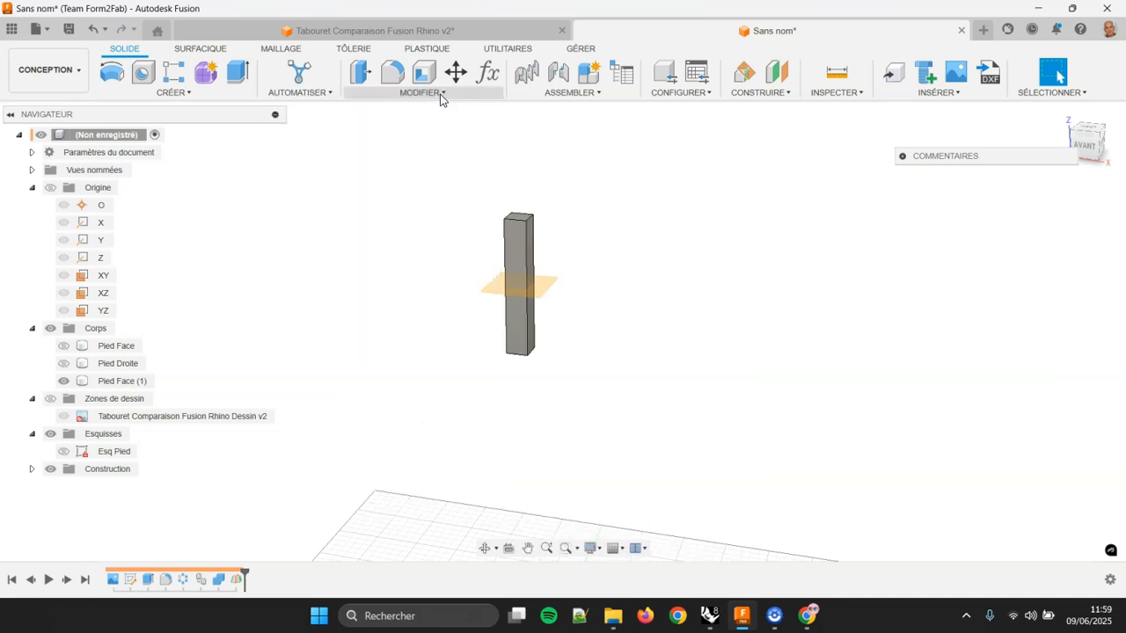
left_click(440, 94)
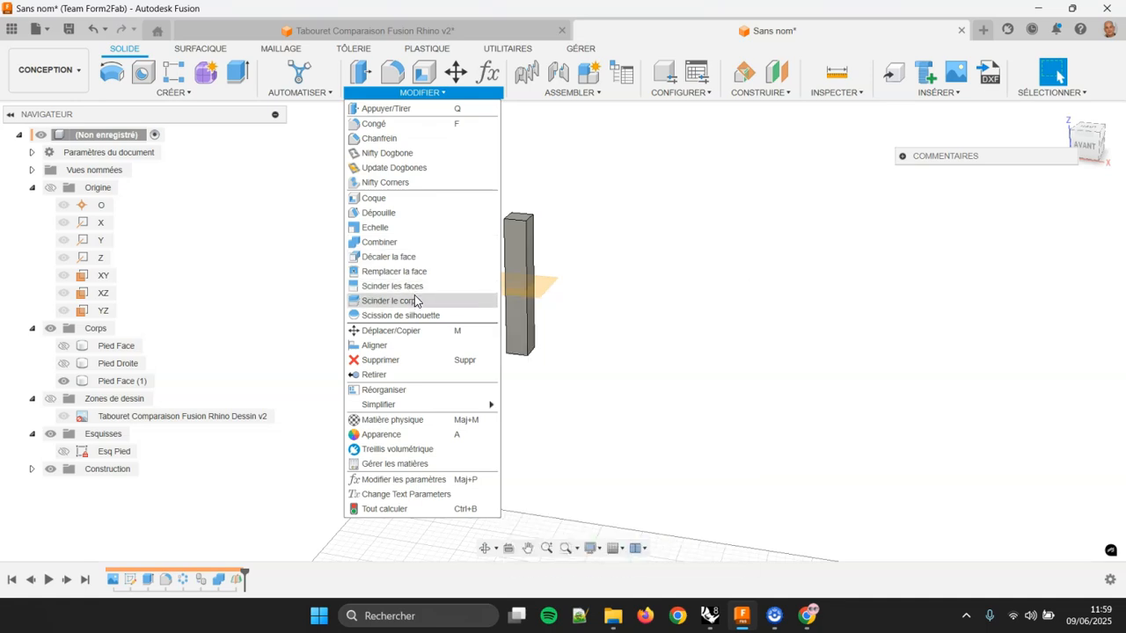
left_click(415, 300)
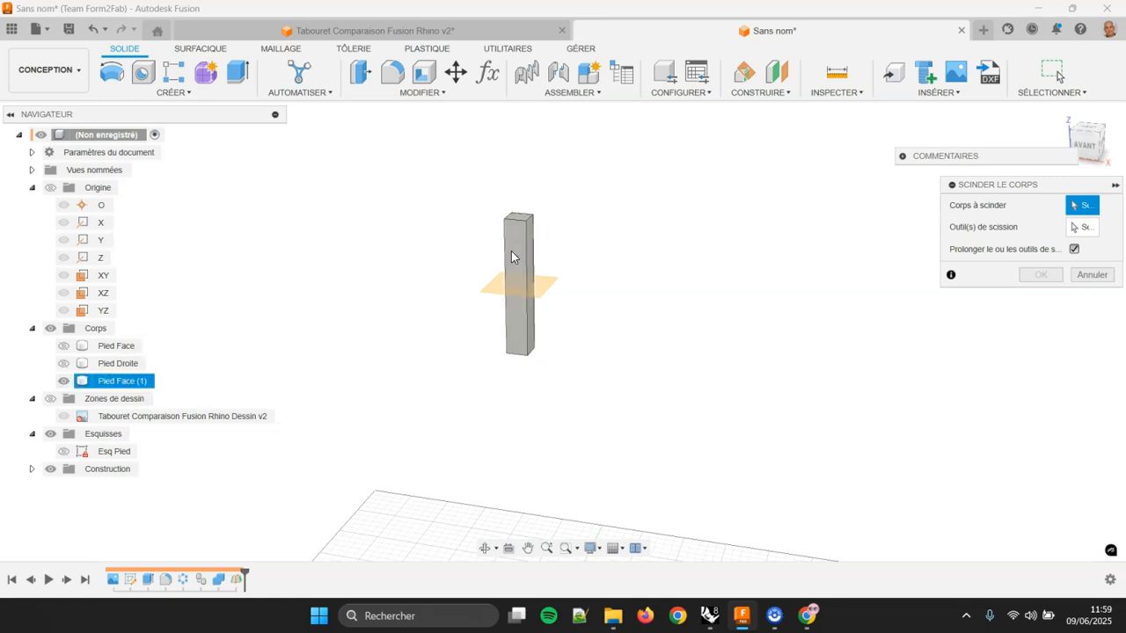
left_click(511, 251)
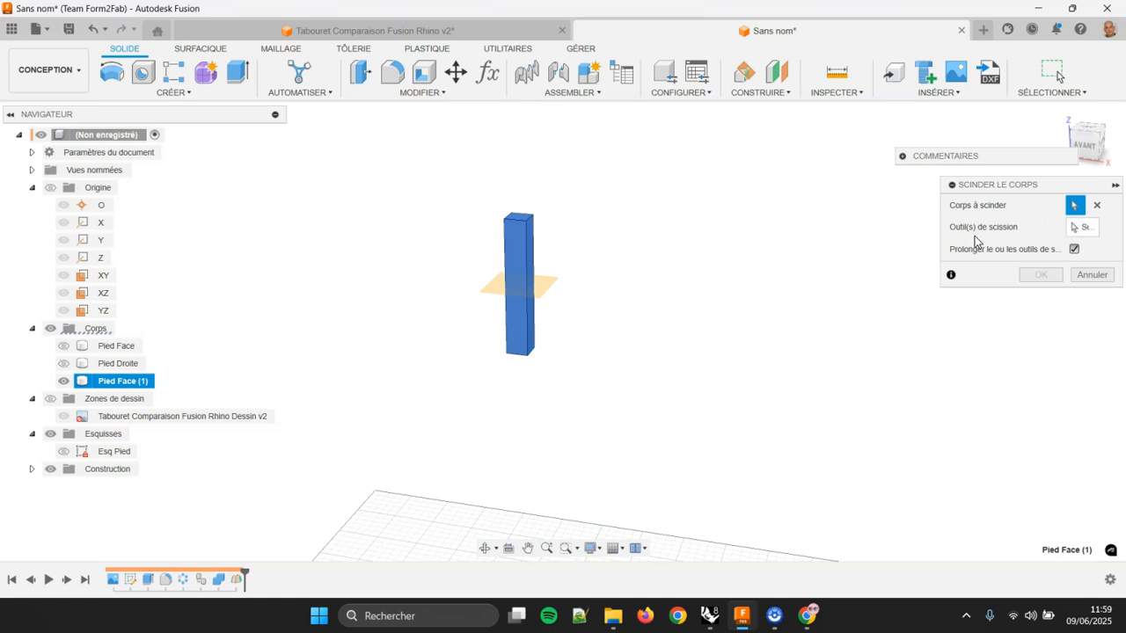
left_click(1078, 227)
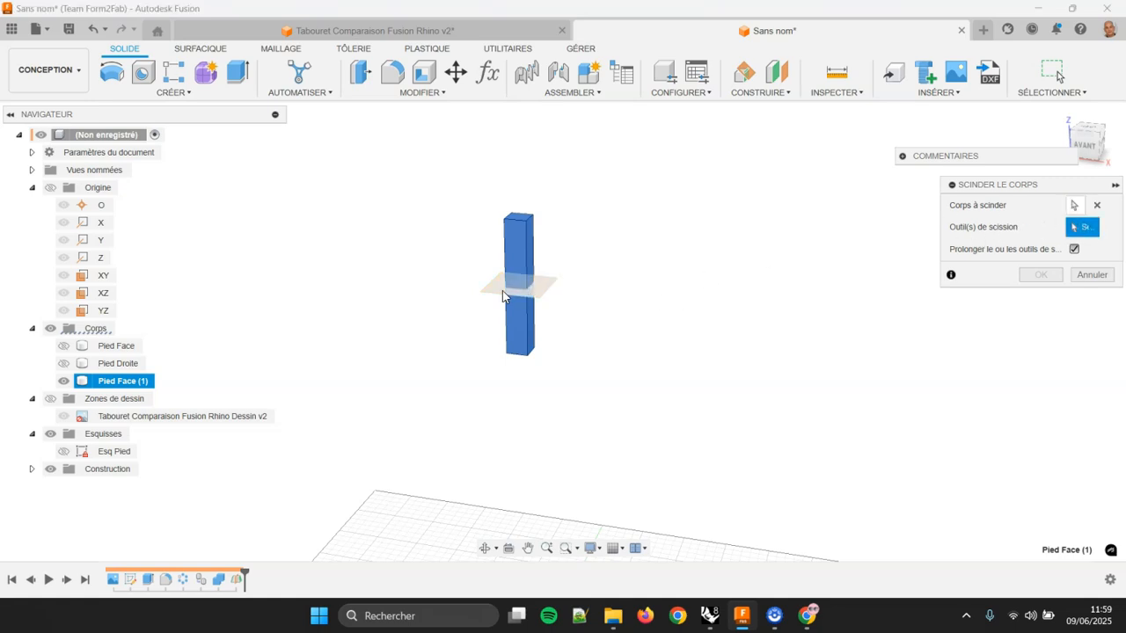
left_click(493, 291)
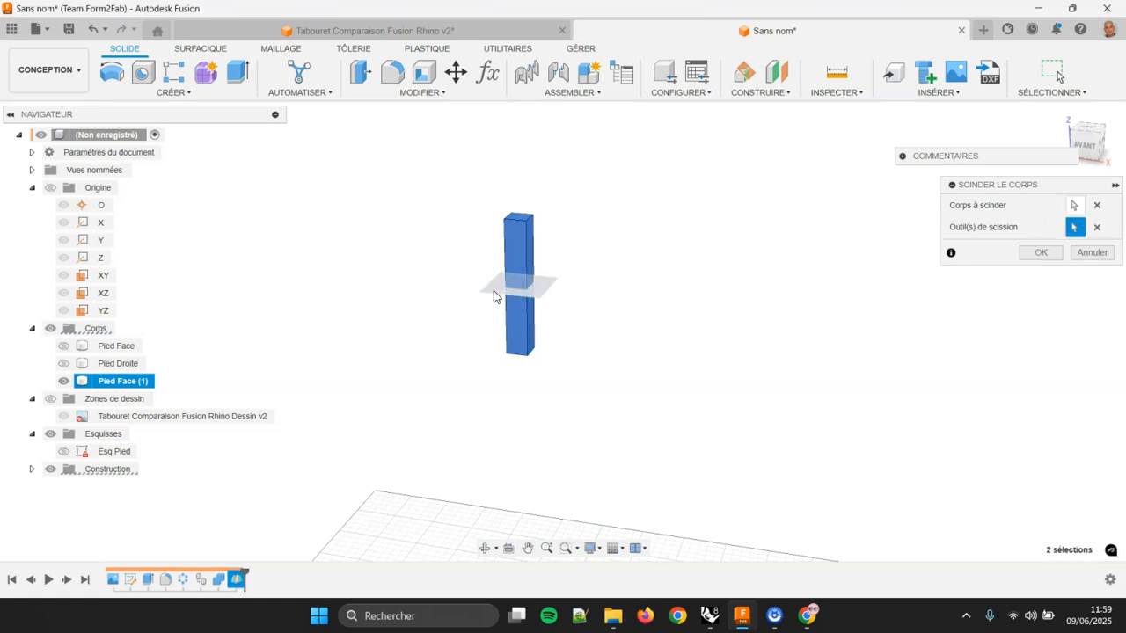
left_click(1039, 253)
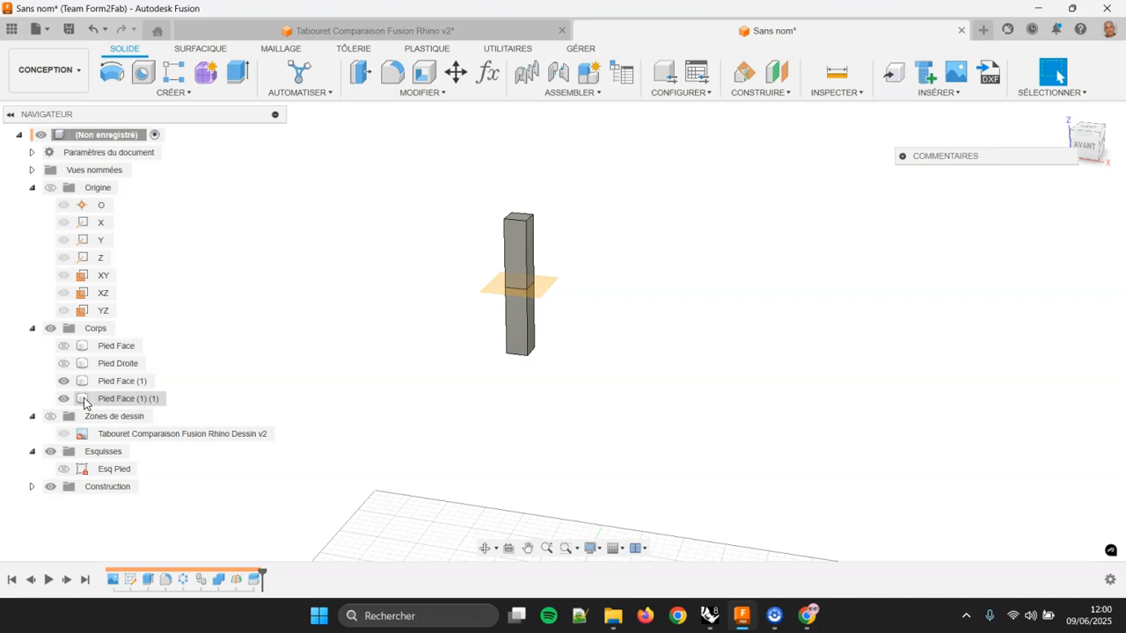
- Hide the upper half of the split block and show the Pied Face body
left_click(76, 404)
left_click(64, 398)
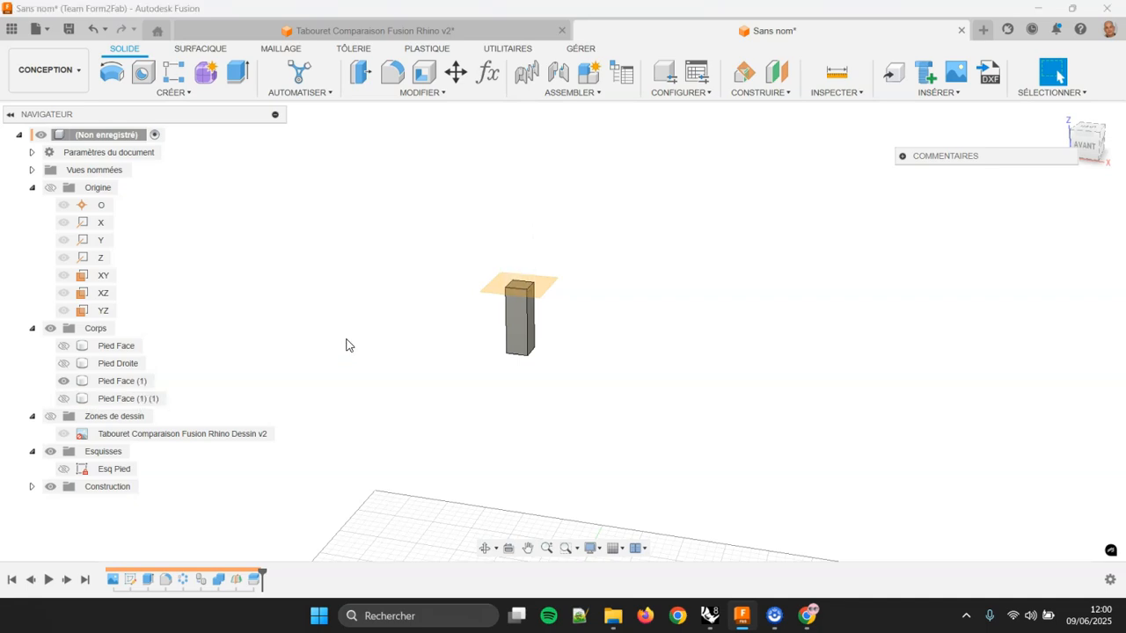
left_click(78, 349)
left_click(64, 347)
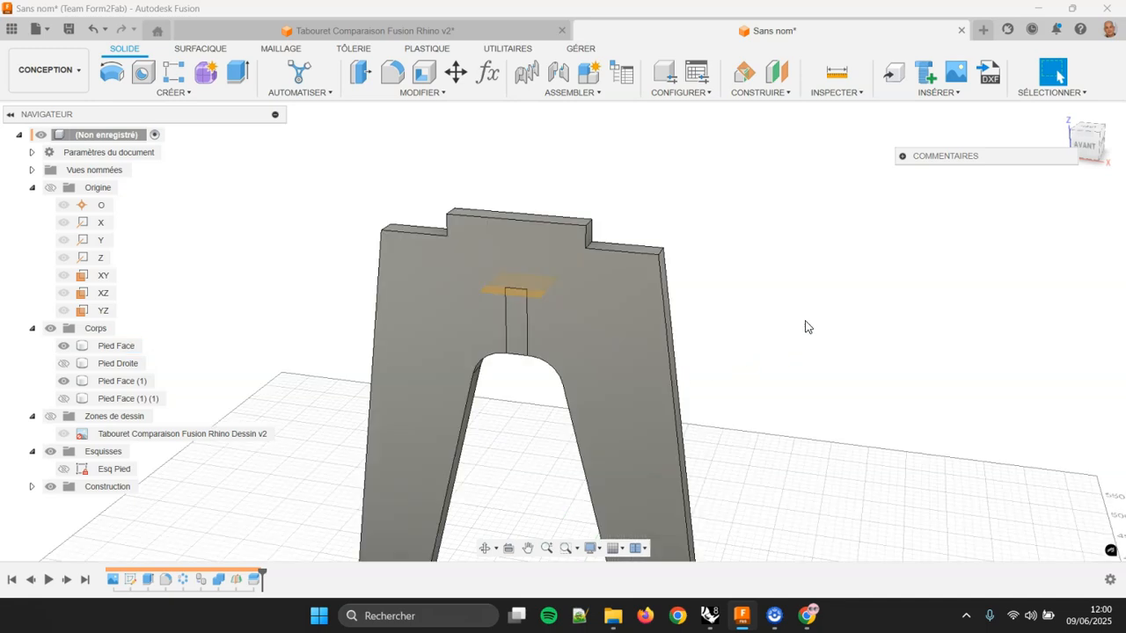
- Cut the lower half of the intersection block out of the Pied Face body with Combine, without keeping the tool body
left_click(423, 93)
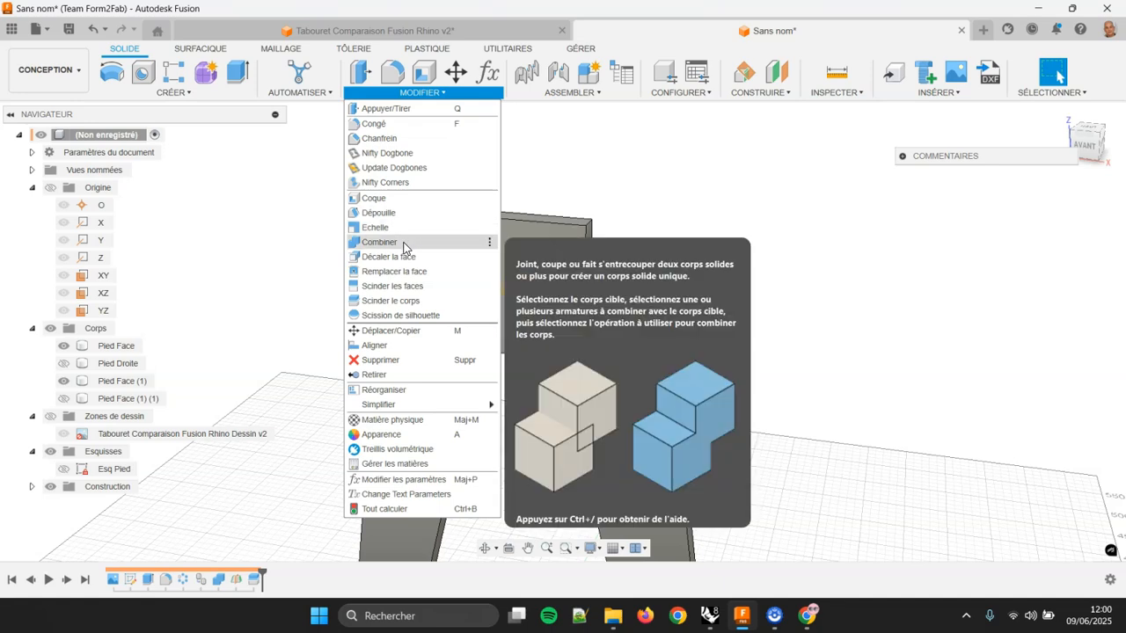
left_click(454, 243)
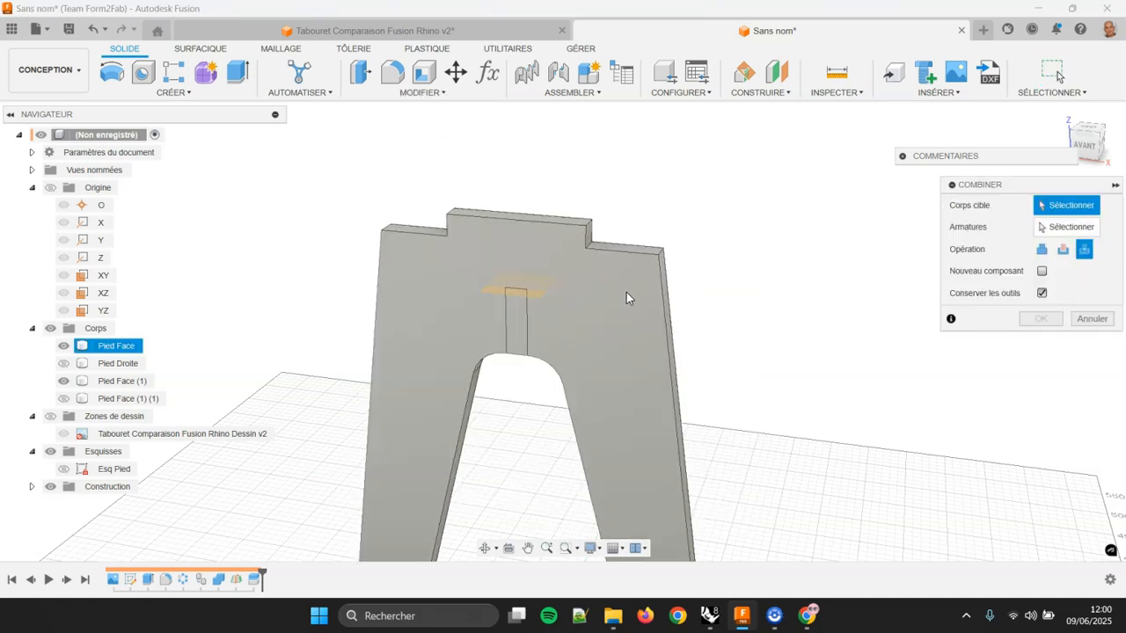
left_click(626, 292)
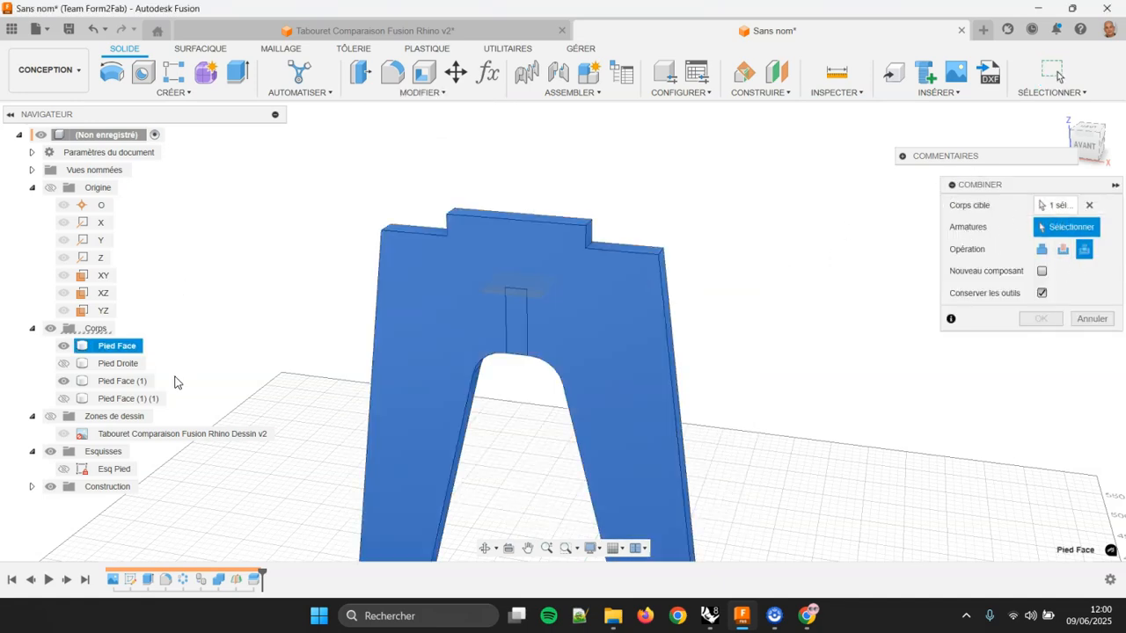
left_click(121, 383)
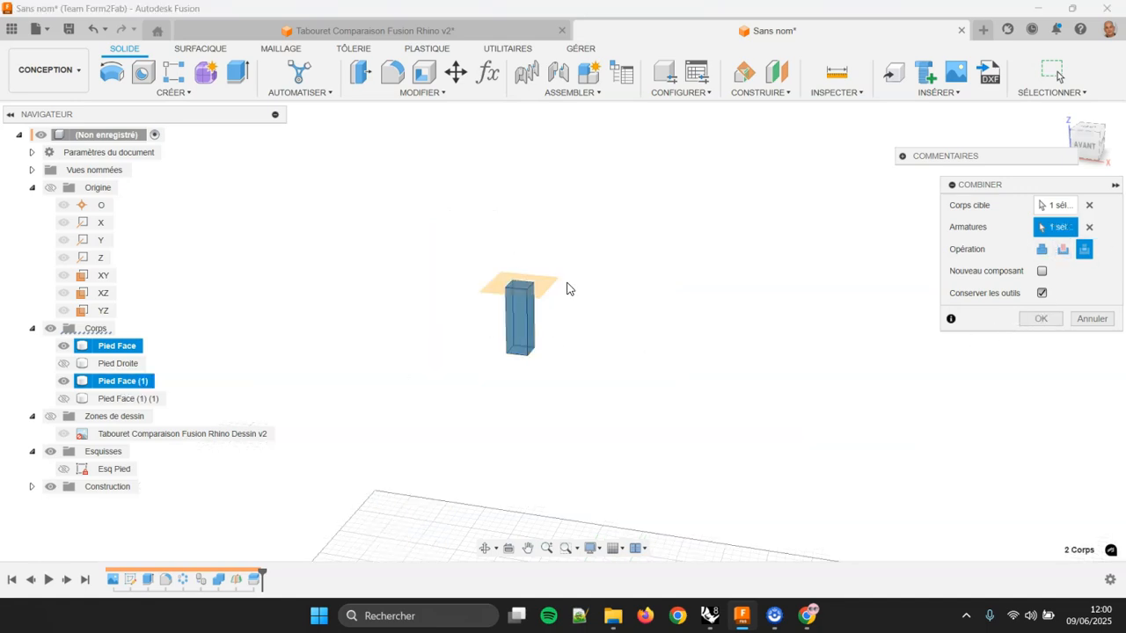
left_click(1061, 252)
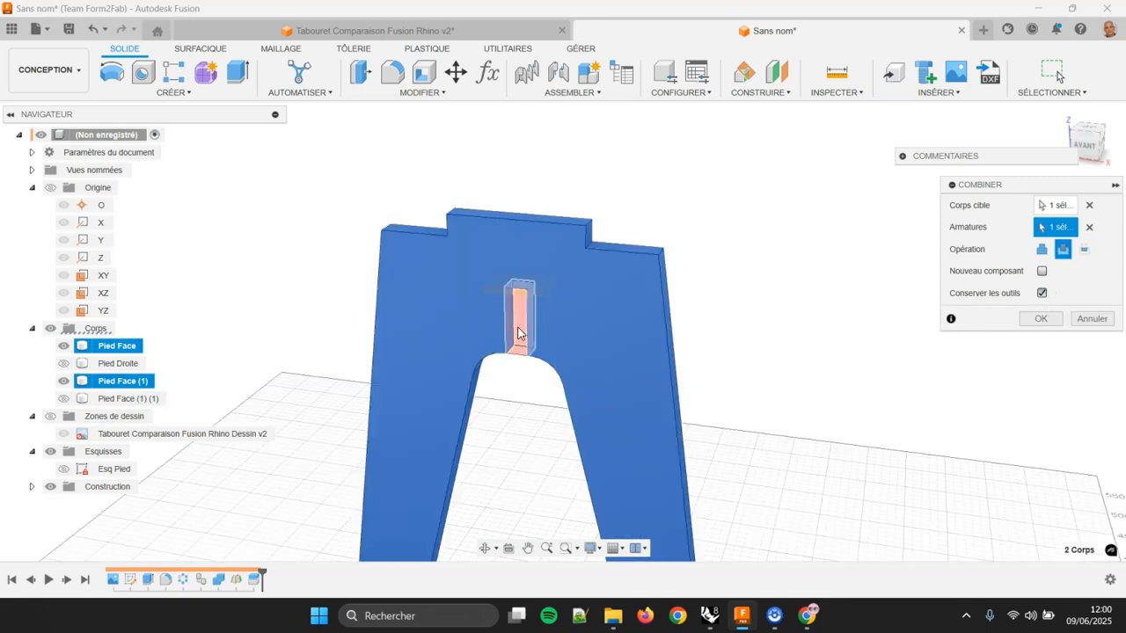
left_click(1042, 294)
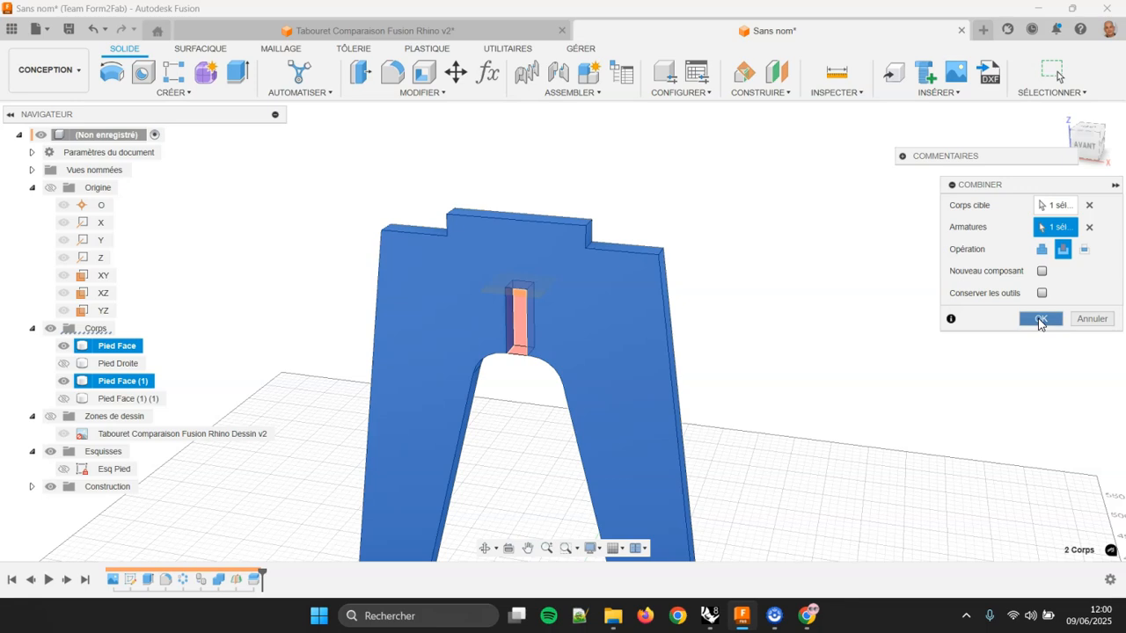
left_click(1039, 320)
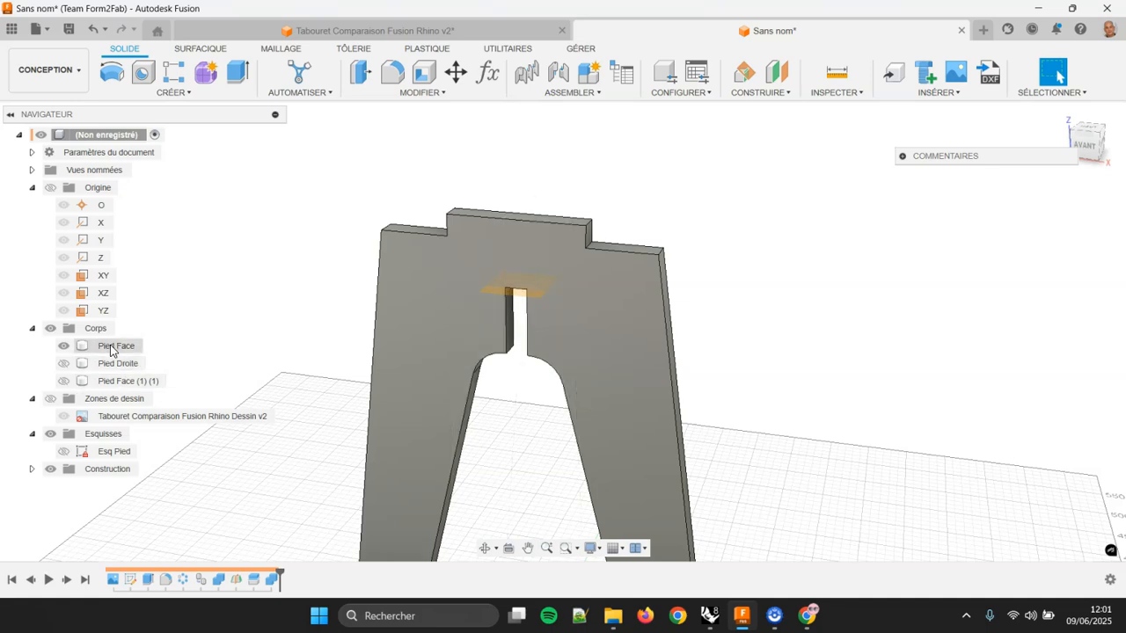
- Show only Pied Droite and cut the upper half of the intersection block, Pied Face (1) (1), out of it without keeping the tool
left_click(63, 363)
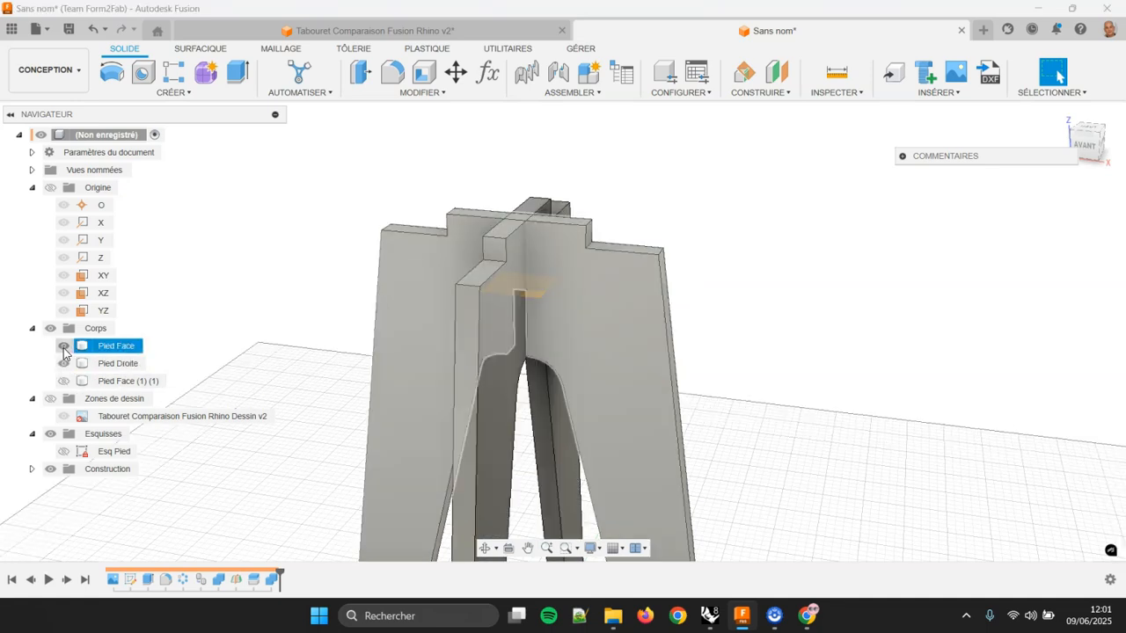
left_click(64, 345)
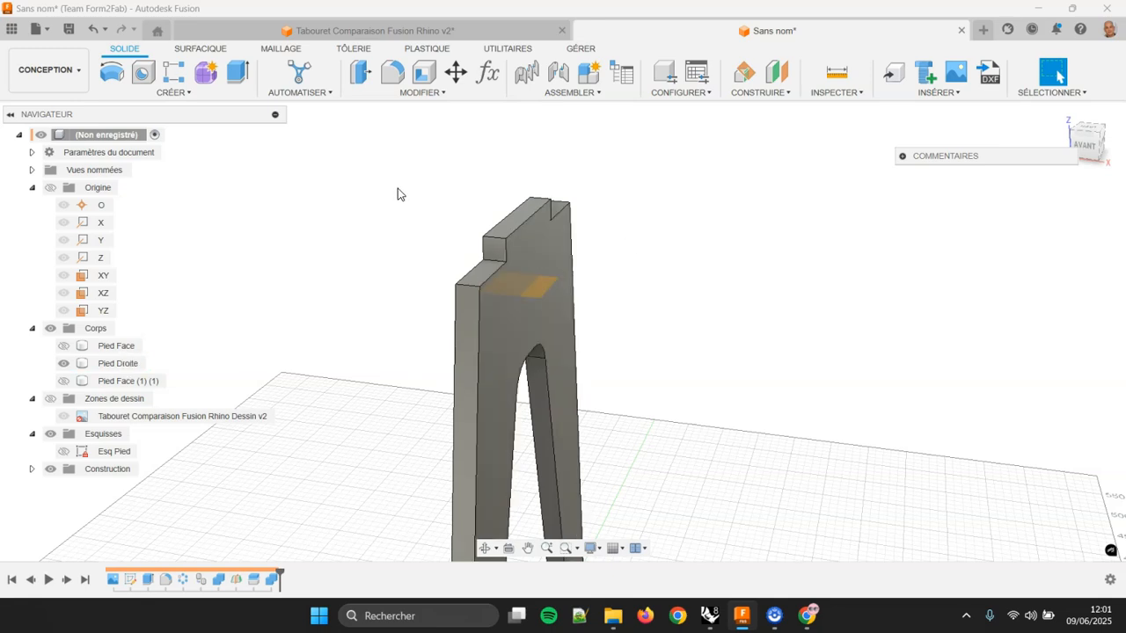
left_click(432, 92)
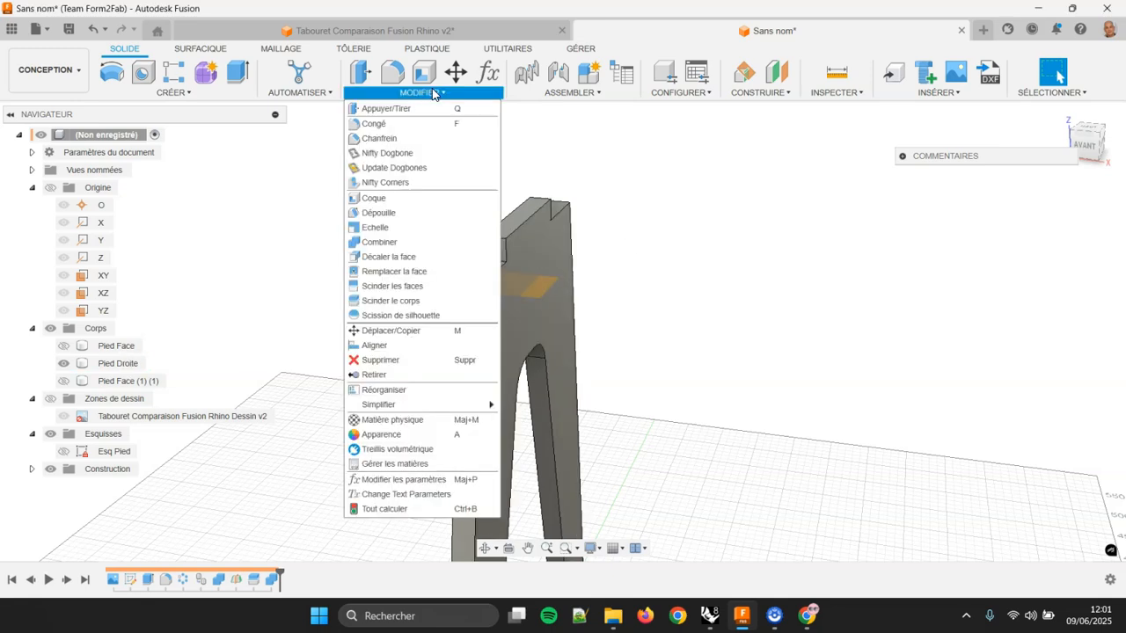
left_click(421, 243)
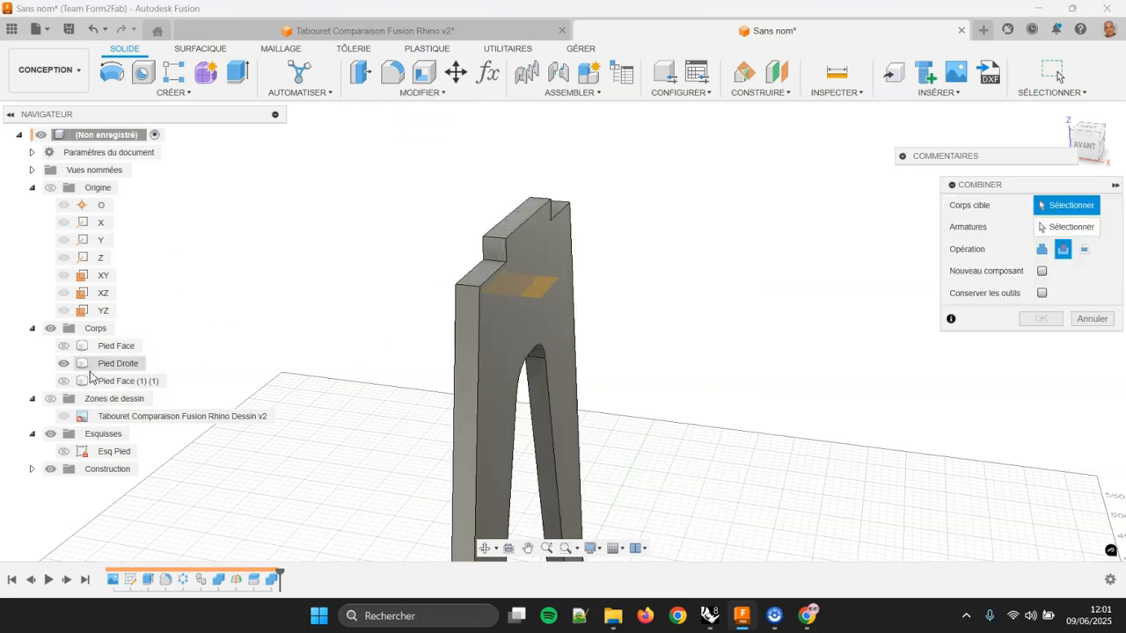
left_click(113, 363)
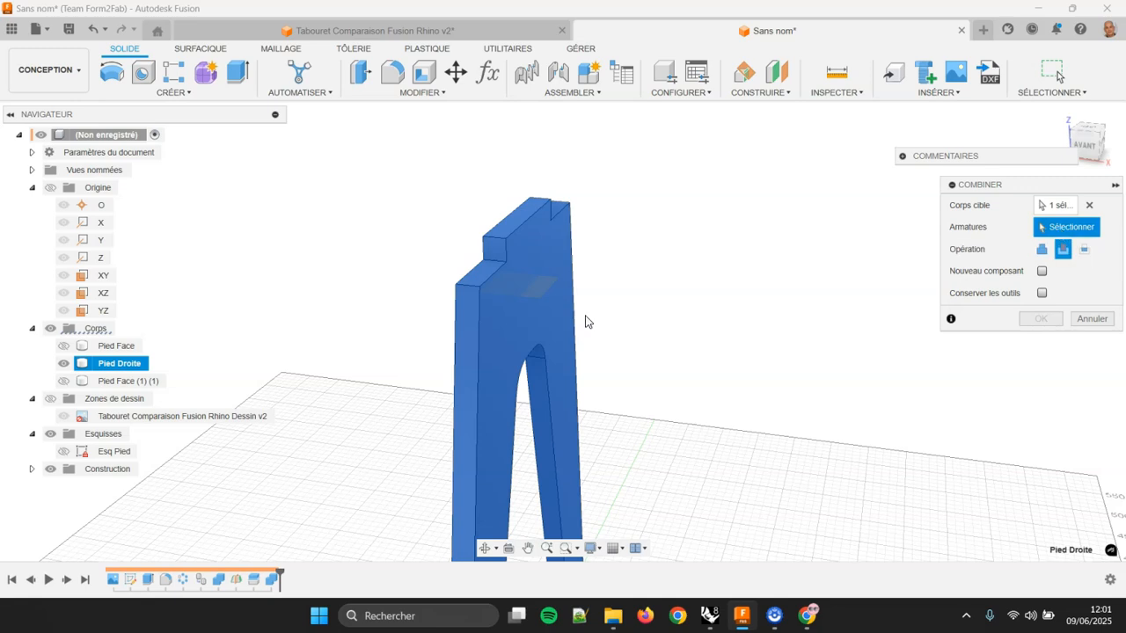
left_click(151, 381)
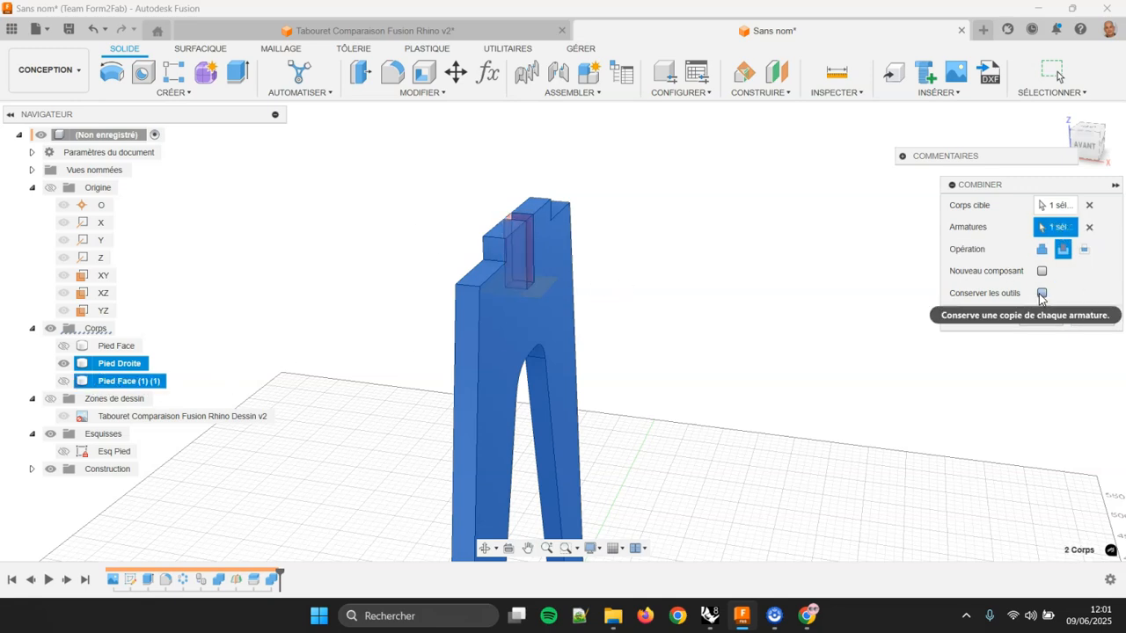
left_click(1040, 318)
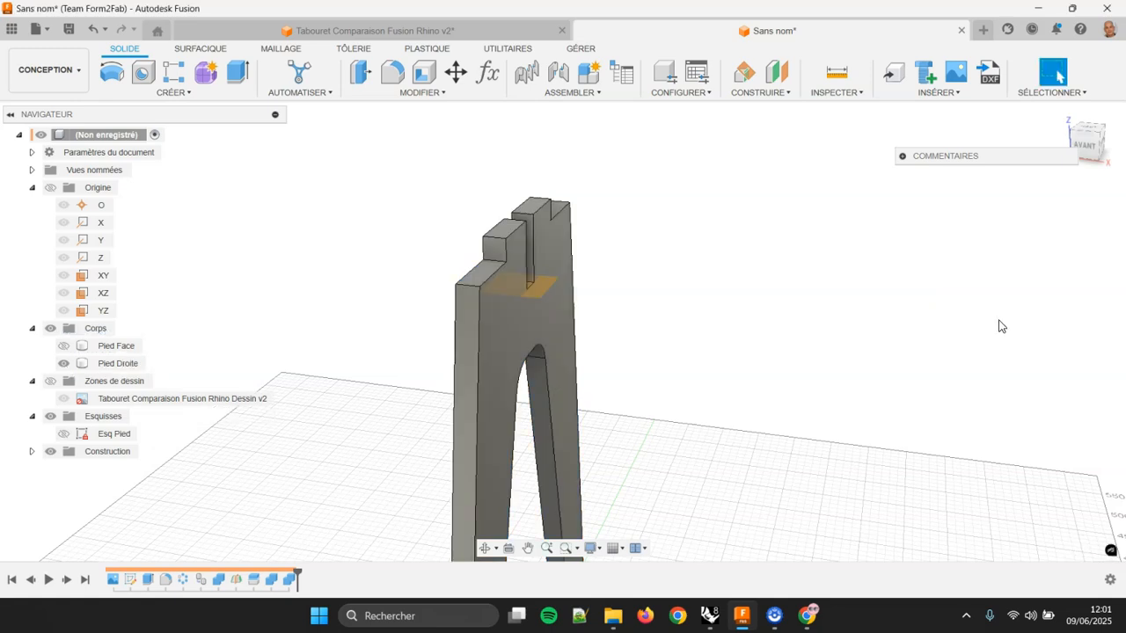
- Show the Pied Face body again alongside Pied Droite
left_click(81, 351)
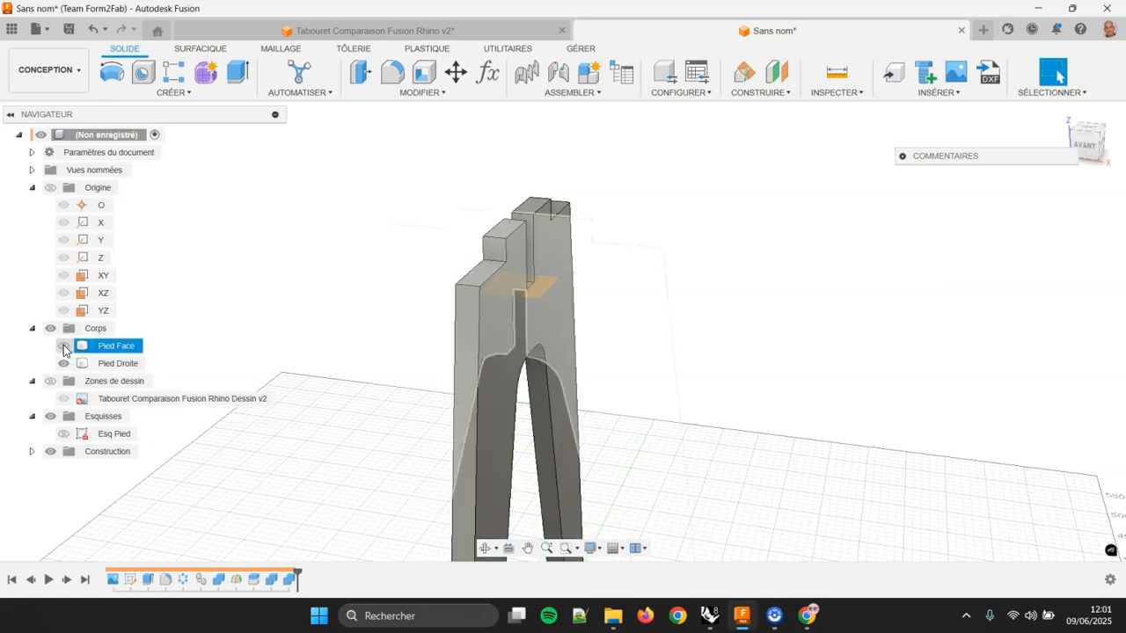
left_click(63, 346)
mouse_move(759, 347)
middle_mouse_down("shift")
mouse_move(799, 339)
mouse_move(758, 362)
middle_mouse_up("shift")
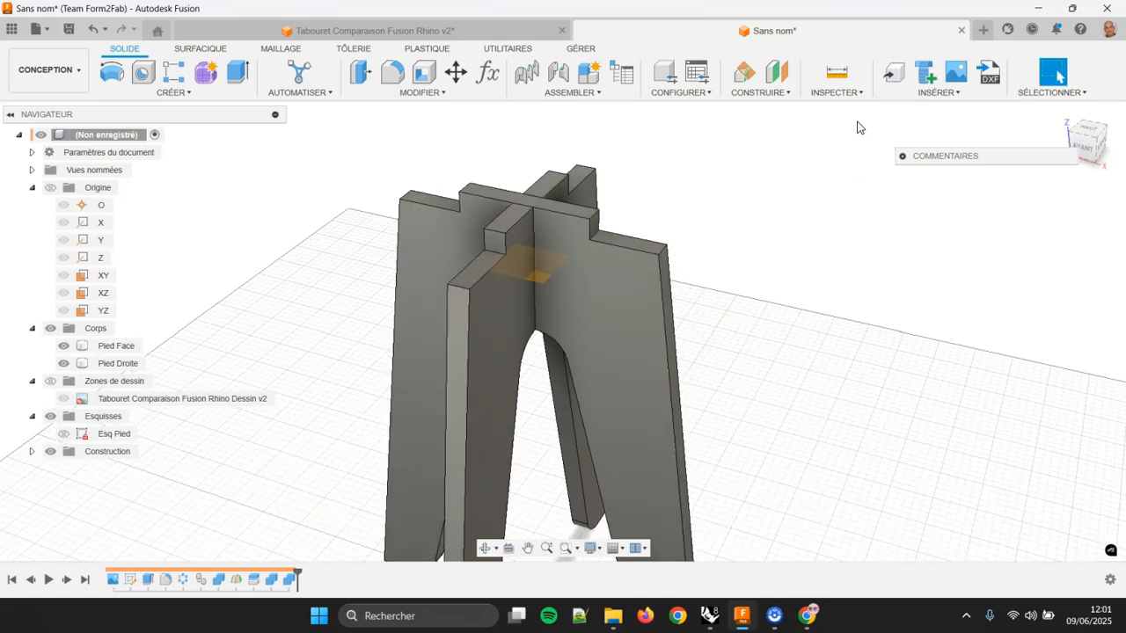
- Check the Pied Face and Pied Droite bodies for interference
left_click(835, 92)
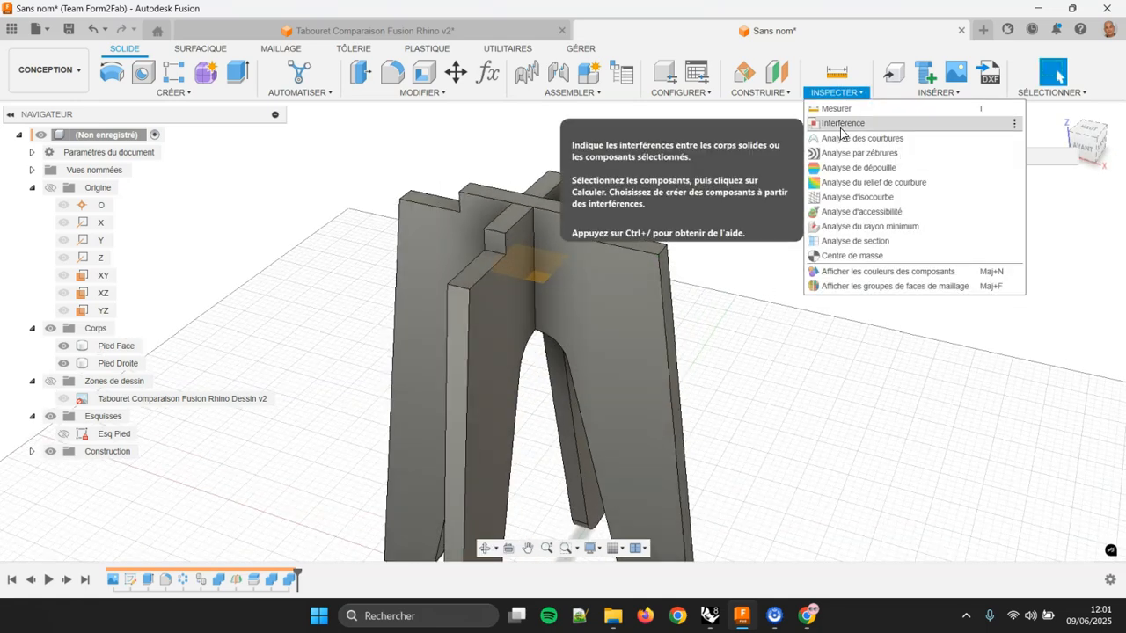
left_click(854, 162)
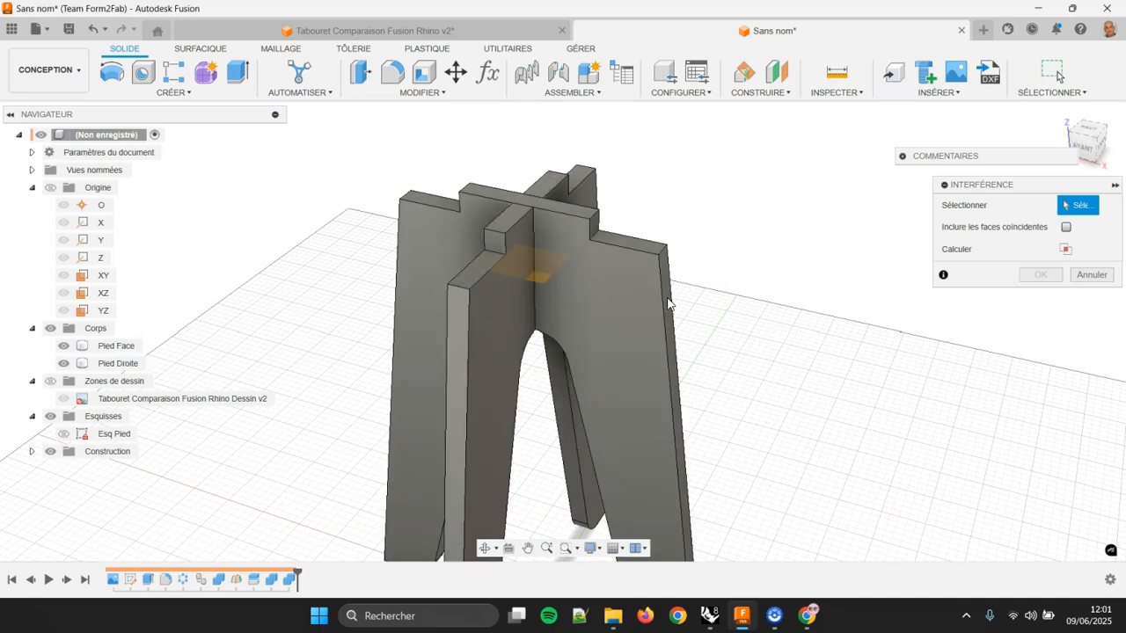
left_click(666, 302)
left_click(608, 201)
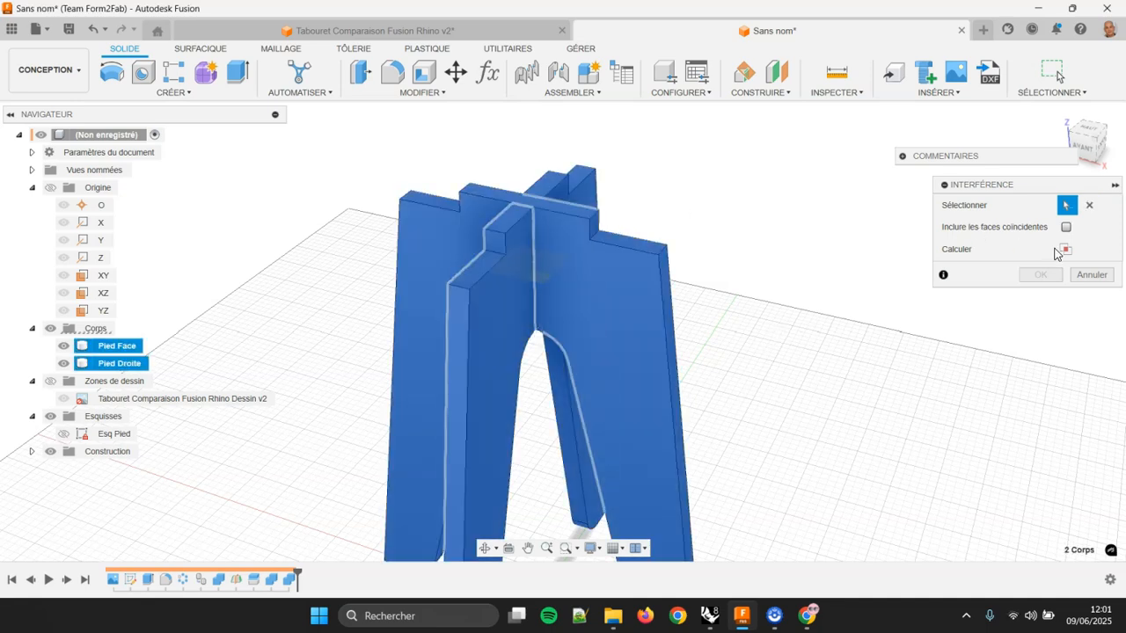
left_click(1064, 250)
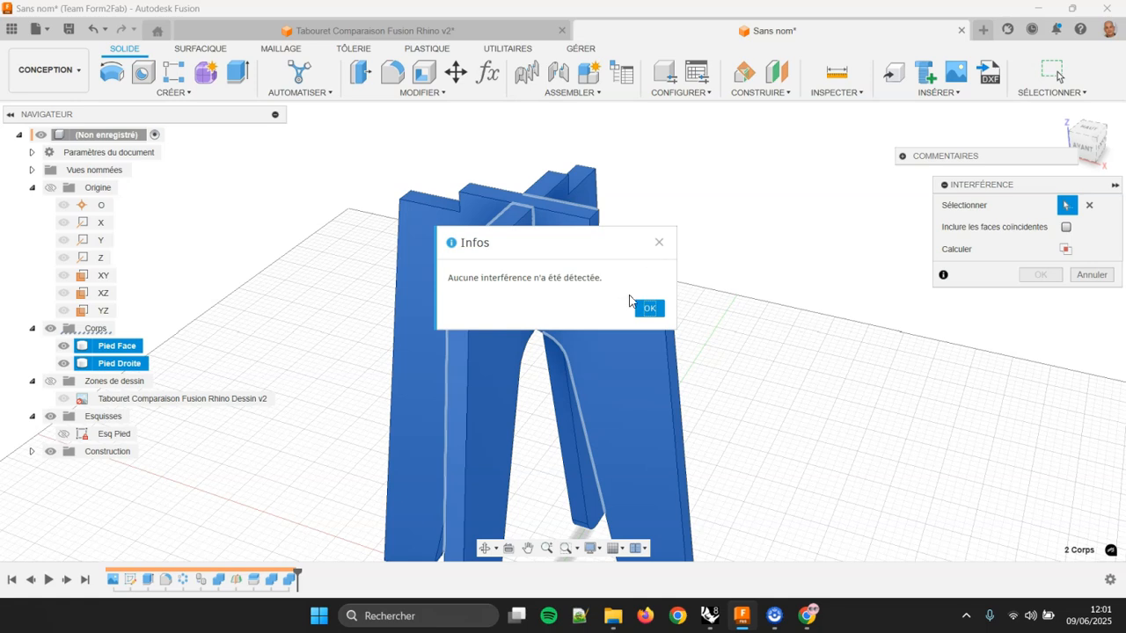
left_click_drag(530, 248, 781, 167)
left_click(900, 227)
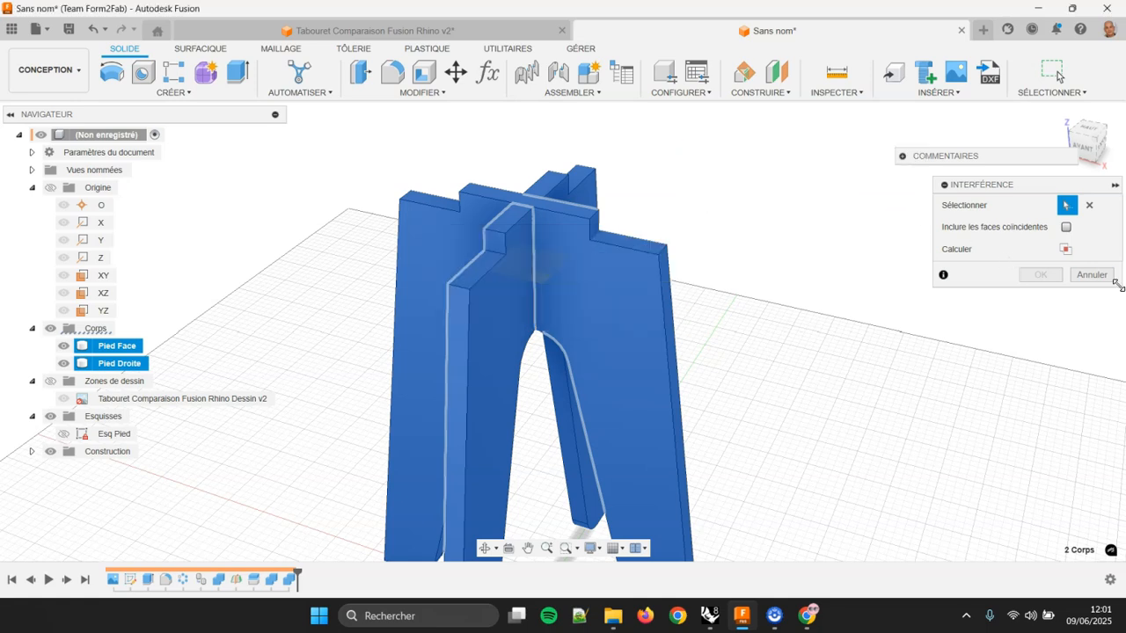
left_click(1091, 276)
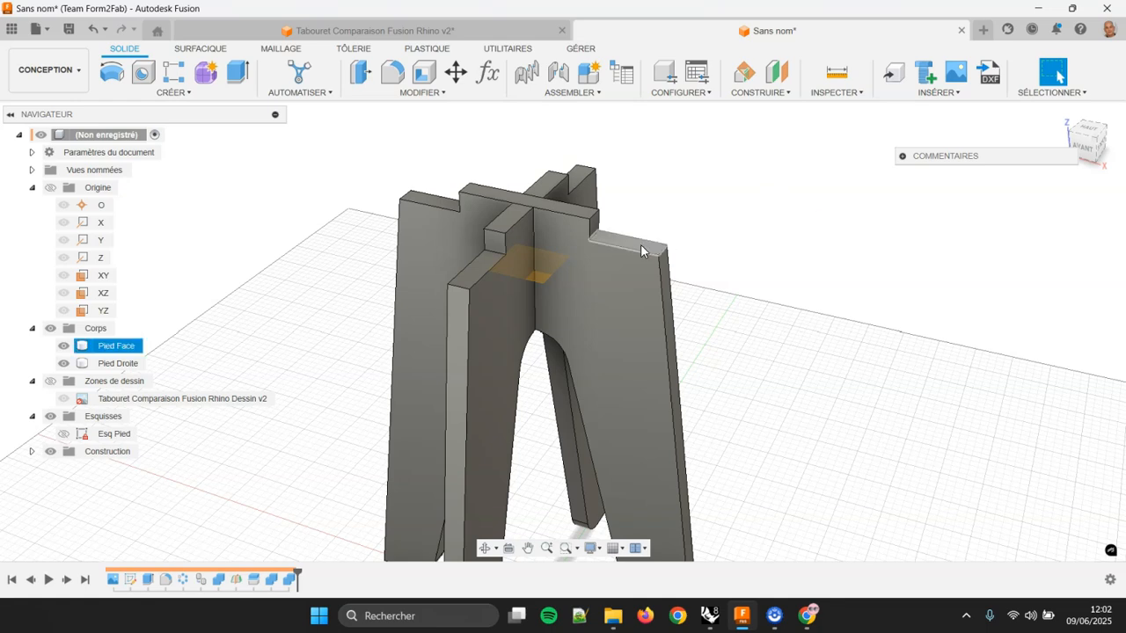
- Create a sketch on the lower top shoulder face of the Pied Face leg
left_click(182, 92)
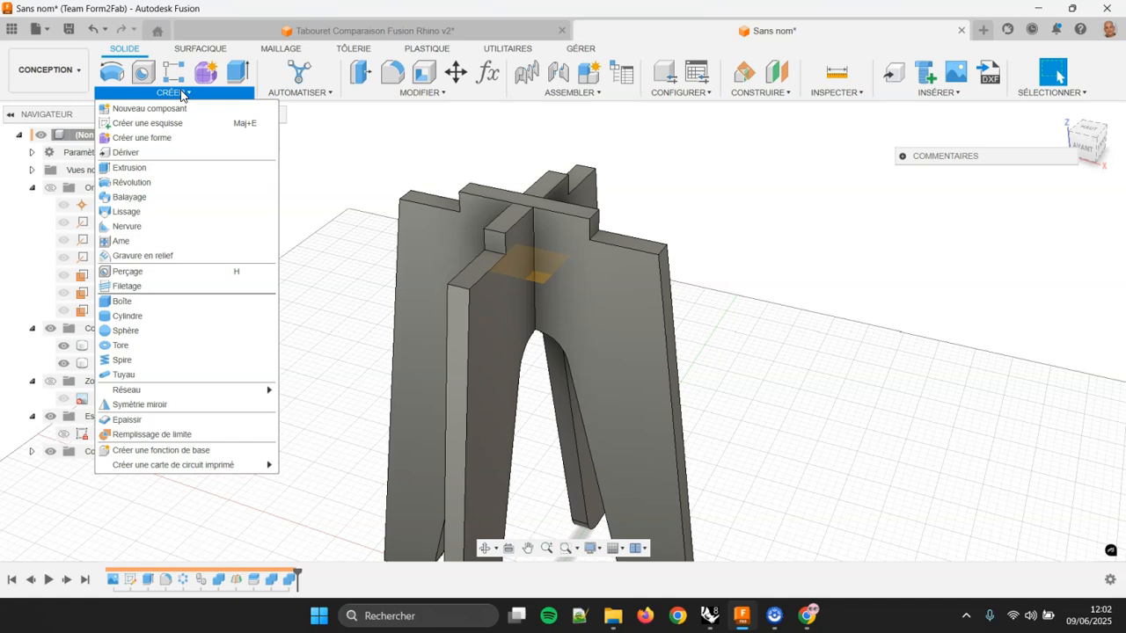
left_click(186, 124)
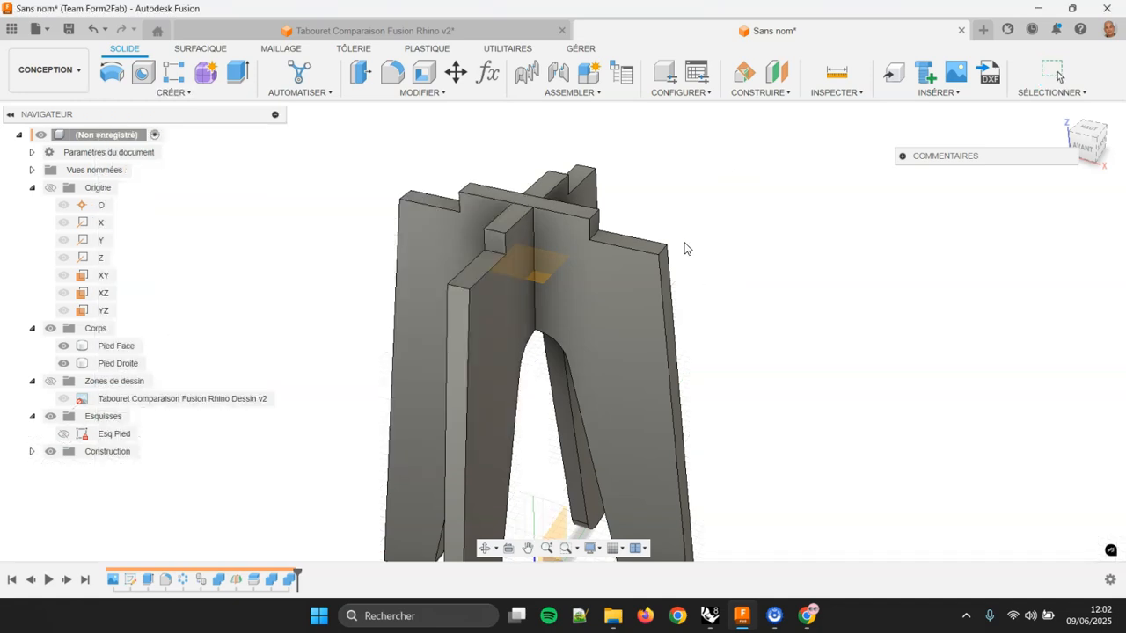
left_click(648, 251)
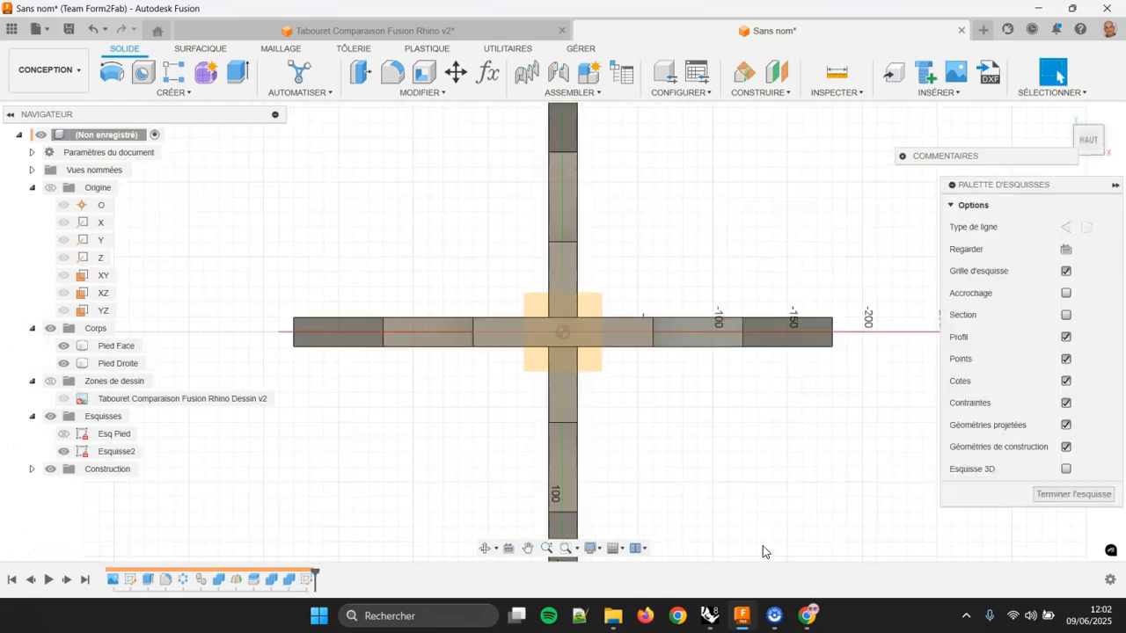
- Add the intersection outlines of the Pied Face and Pied Droite bodies to the sketch, using the body selection filter and a projection link
mouse_move(666, 465)
middle_mouse_down("shift")
mouse_move(678, 420)
mouse_move(721, 395)
mouse_move(747, 402)
middle_mouse_up("shift")
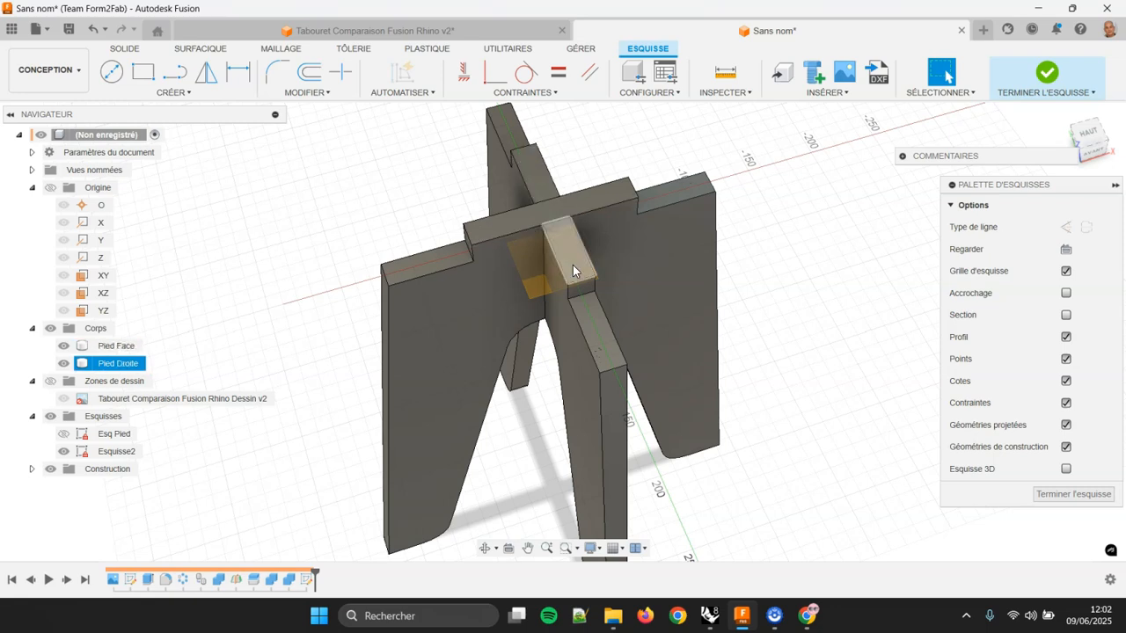
middle_click_drag(827, 368, 506, 314, "shift")
left_click(189, 95)
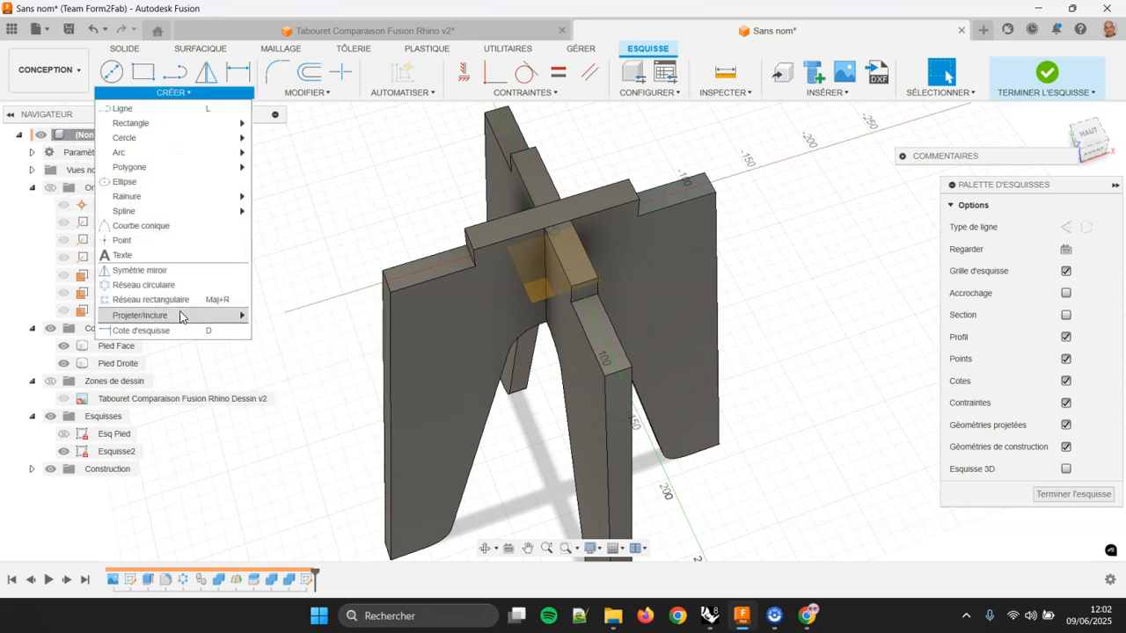
mouse_move(196, 323)
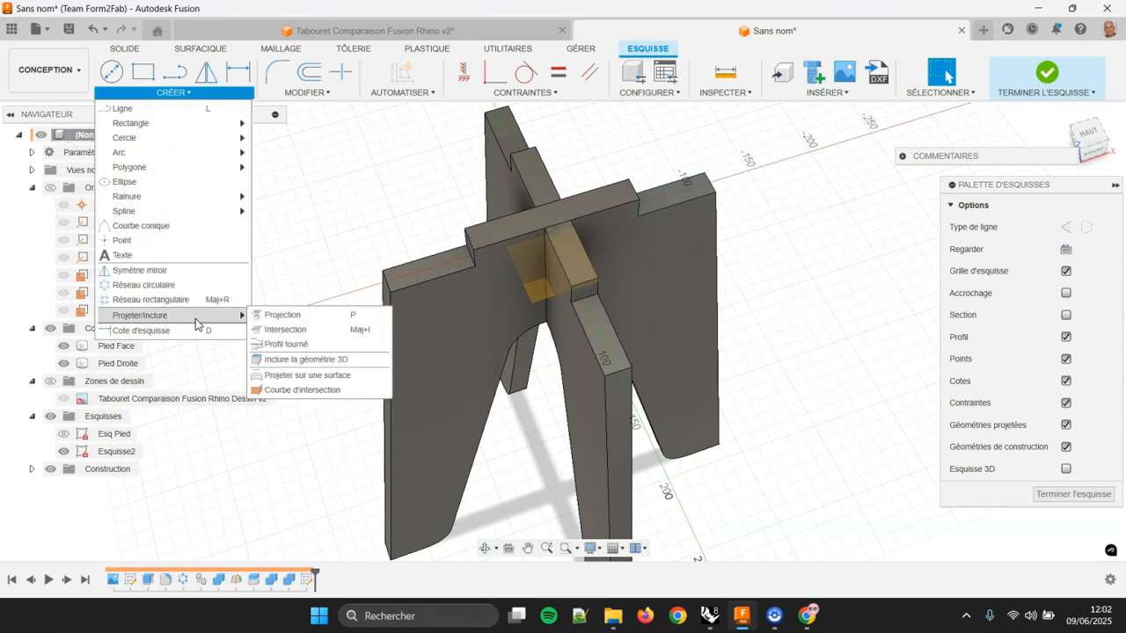
left_click(280, 329)
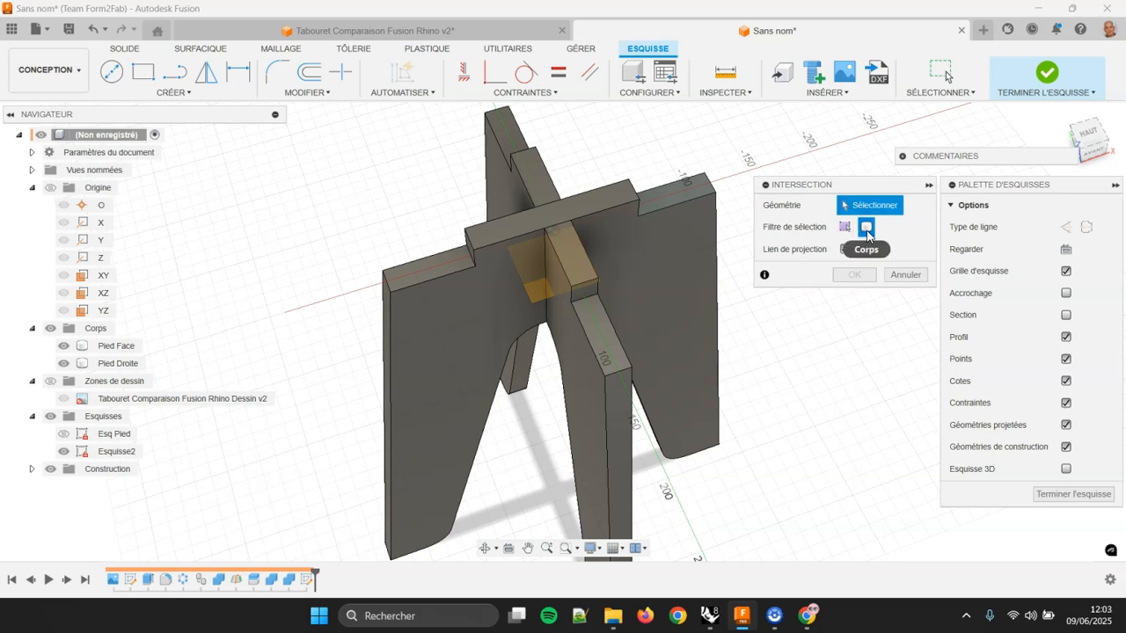
left_click(685, 203)
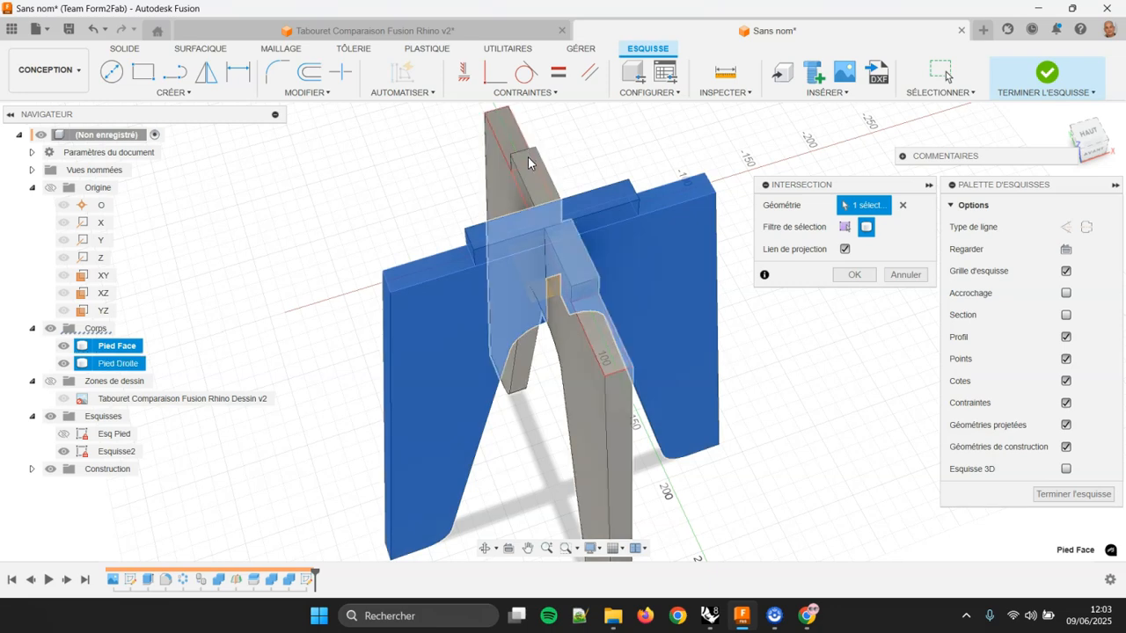
left_click(532, 167)
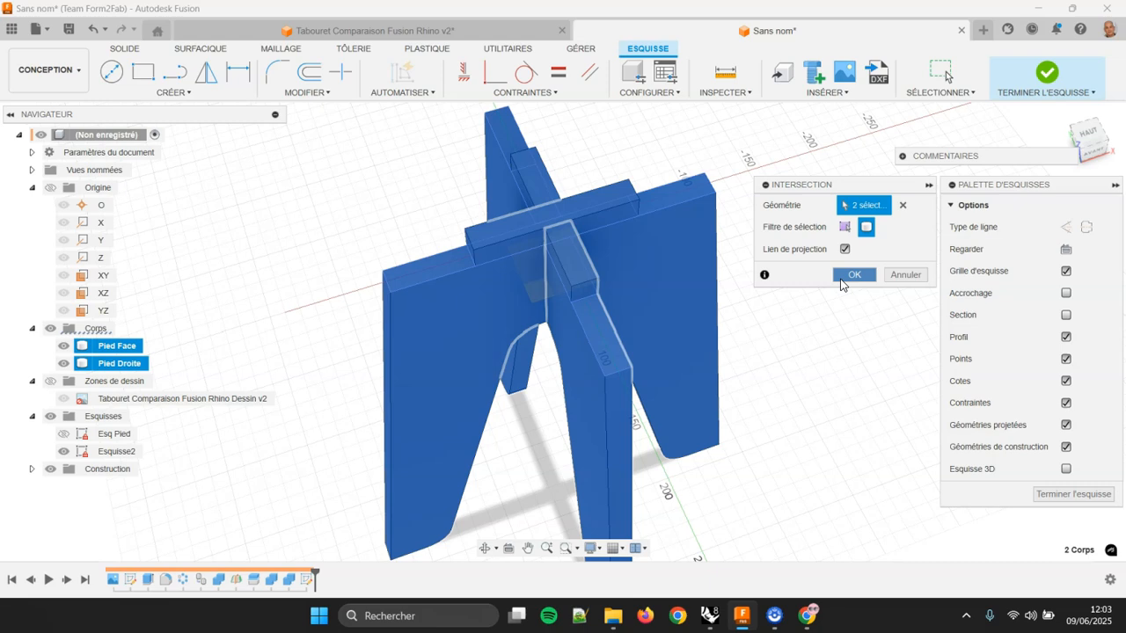
left_click(851, 275)
- Hide all the bodies so the cross-shaped intersection outlines stand alone in the sketch
left_click(50, 329)
middle_click_drag(731, 292, 738, 304)
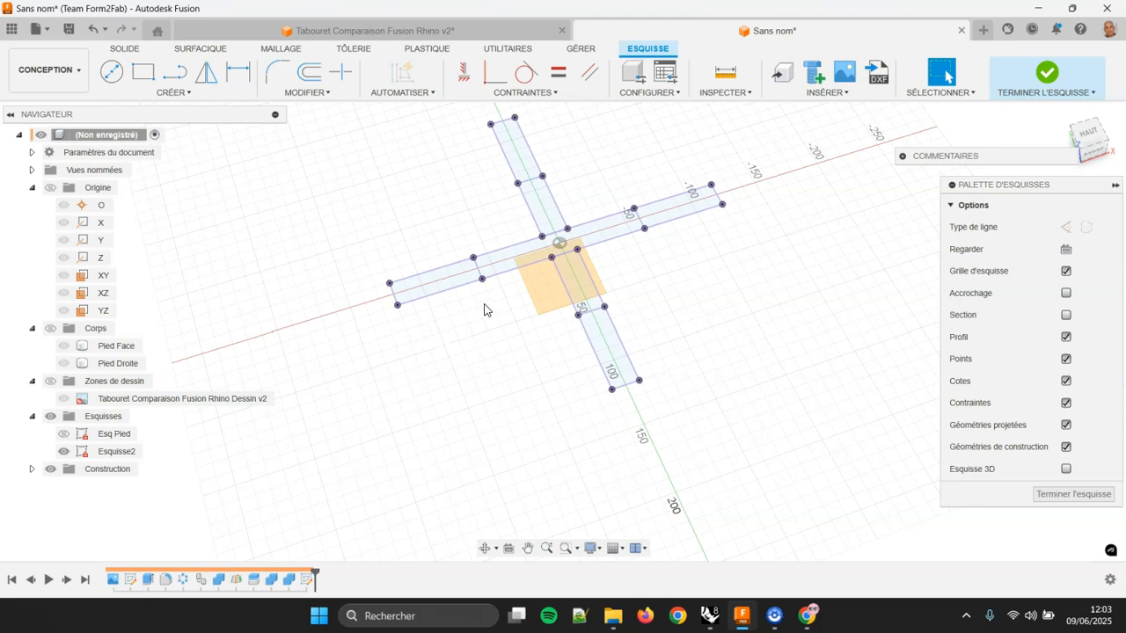
middle_click_drag(618, 281, 583, 280)
scroll(745, 281, "down", 1)
middle_click_drag(718, 299, 681, 305)
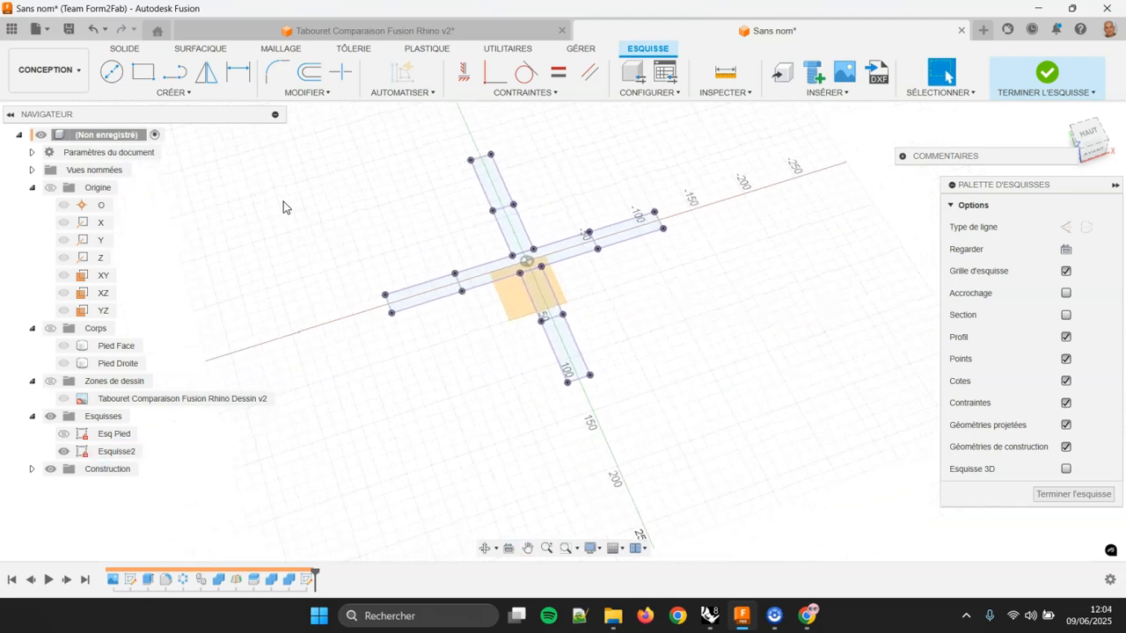
- Draw a centre rectangle of about 384 by 353 mm centred on the sketch origin, around the leg outlines
left_click(185, 92)
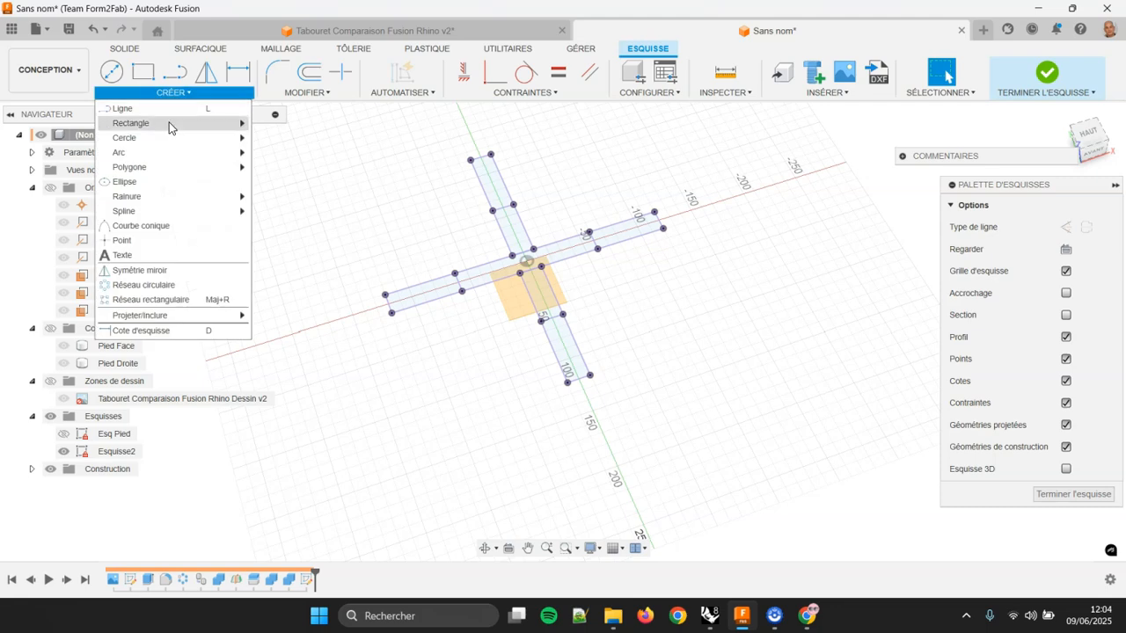
mouse_move(169, 127)
left_click(282, 123)
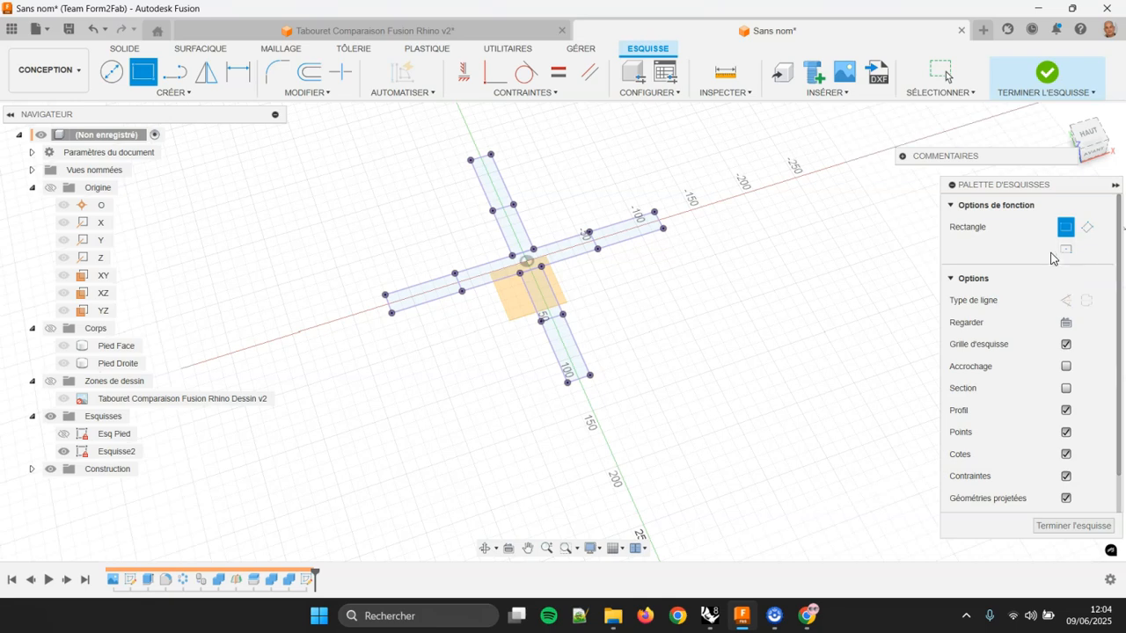
left_click(1067, 253)
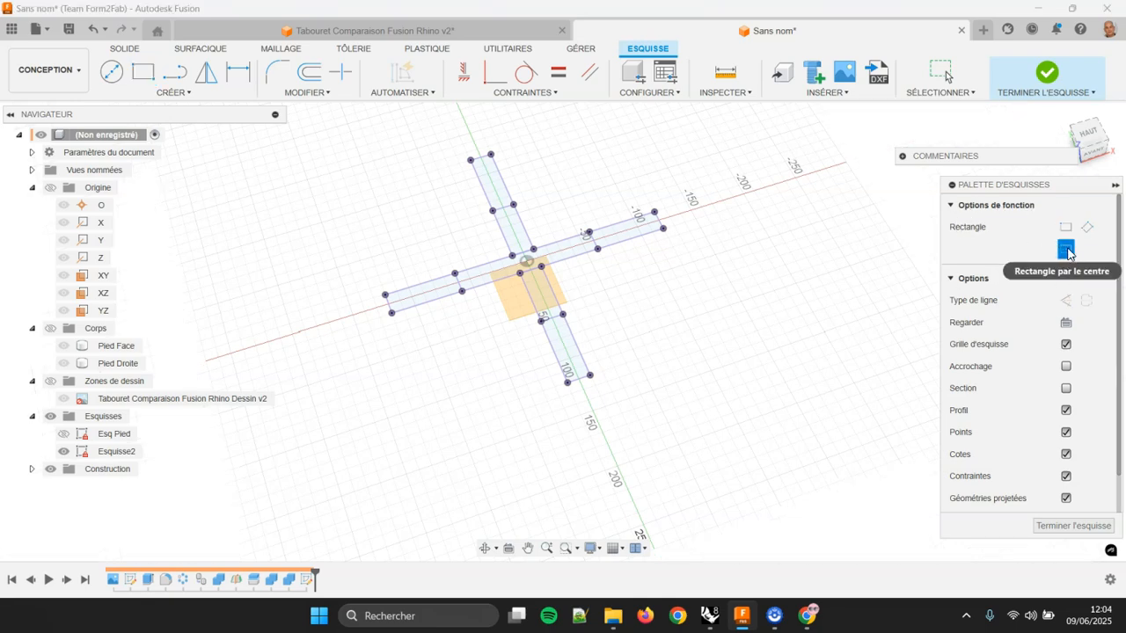
scroll(648, 291, "up", 1)
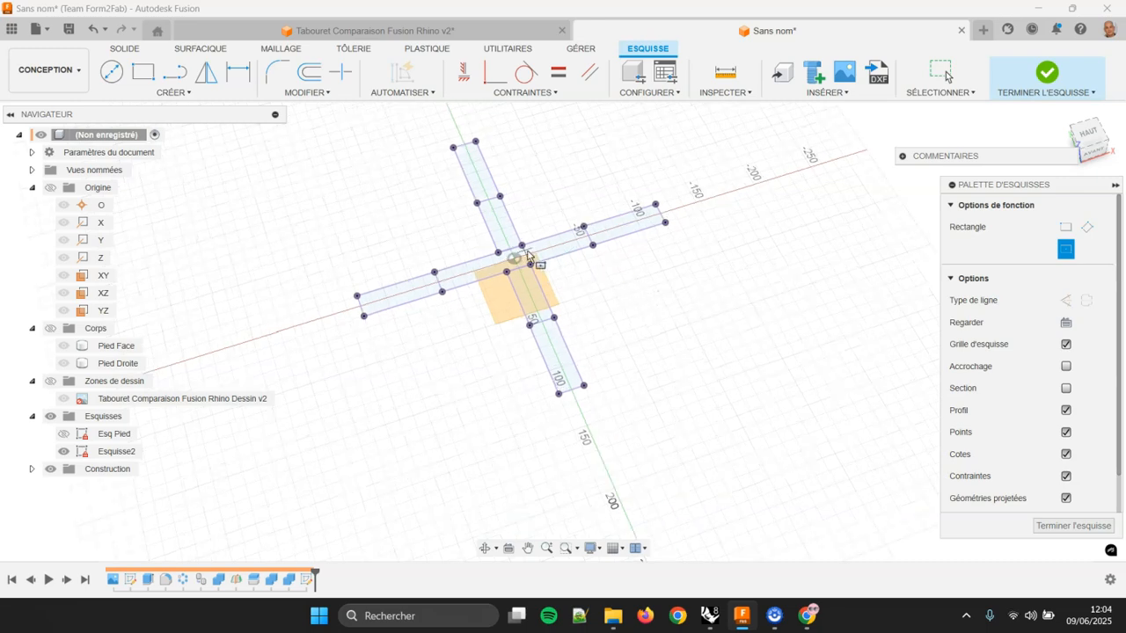
left_click(514, 258)
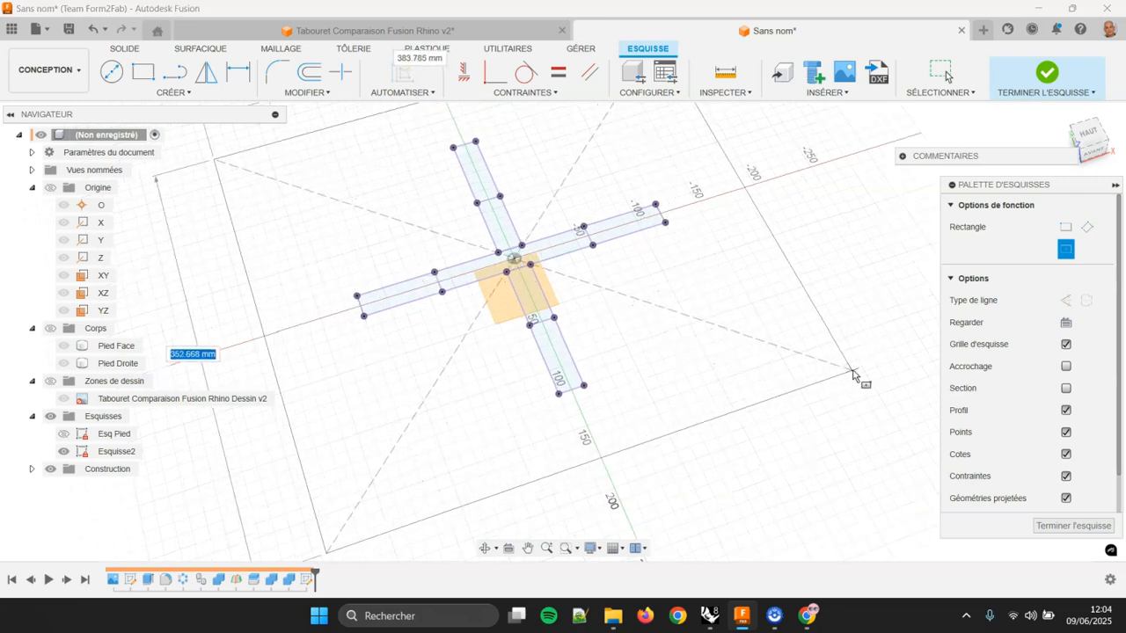
left_click(852, 374)
left_click(941, 72)
- Dimension the front edge of the rectangle at 360 mm
scroll(791, 270, "down", 2)
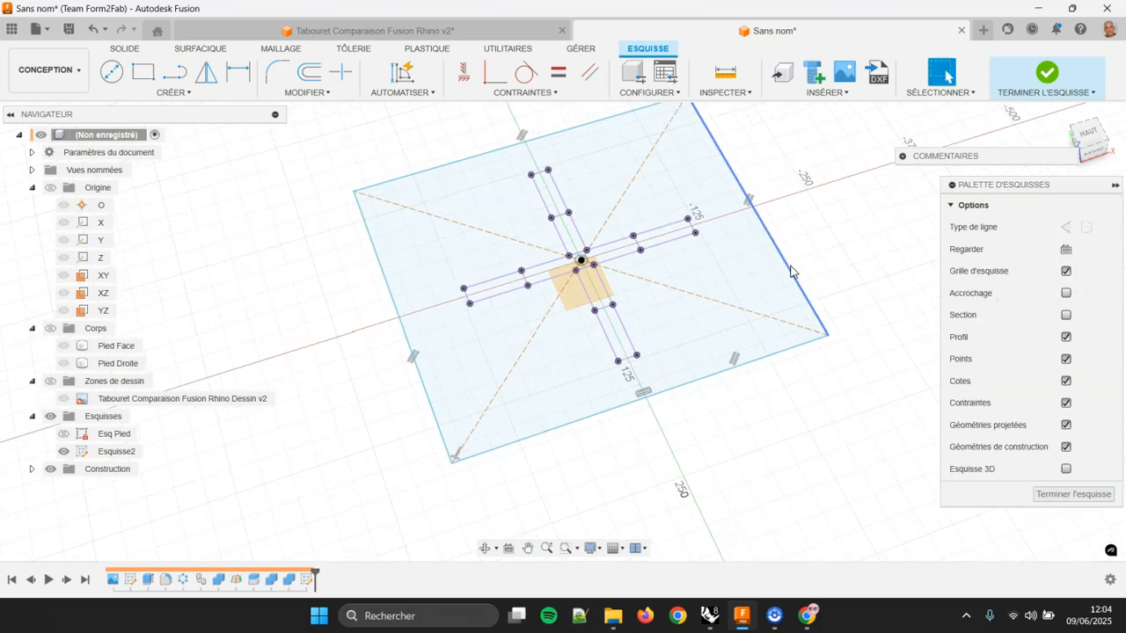
middle_click_drag(790, 271, 732, 275)
middle_click_drag(801, 289, 785, 277)
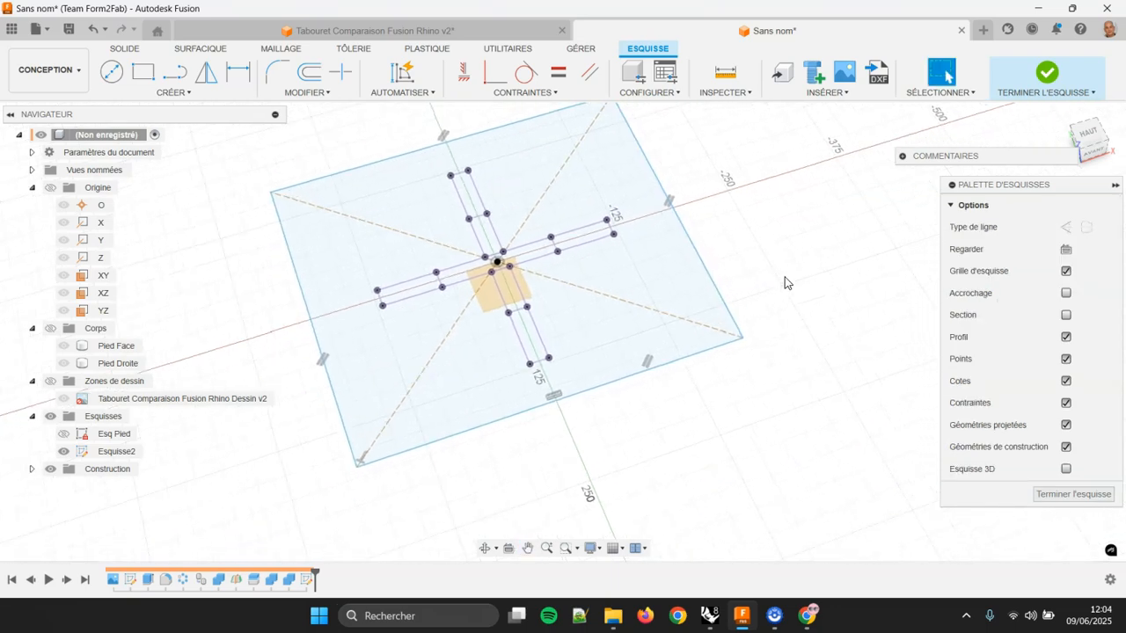
left_click(238, 74)
left_click(495, 421)
left_click(498, 453)
type("360")
key("Return")
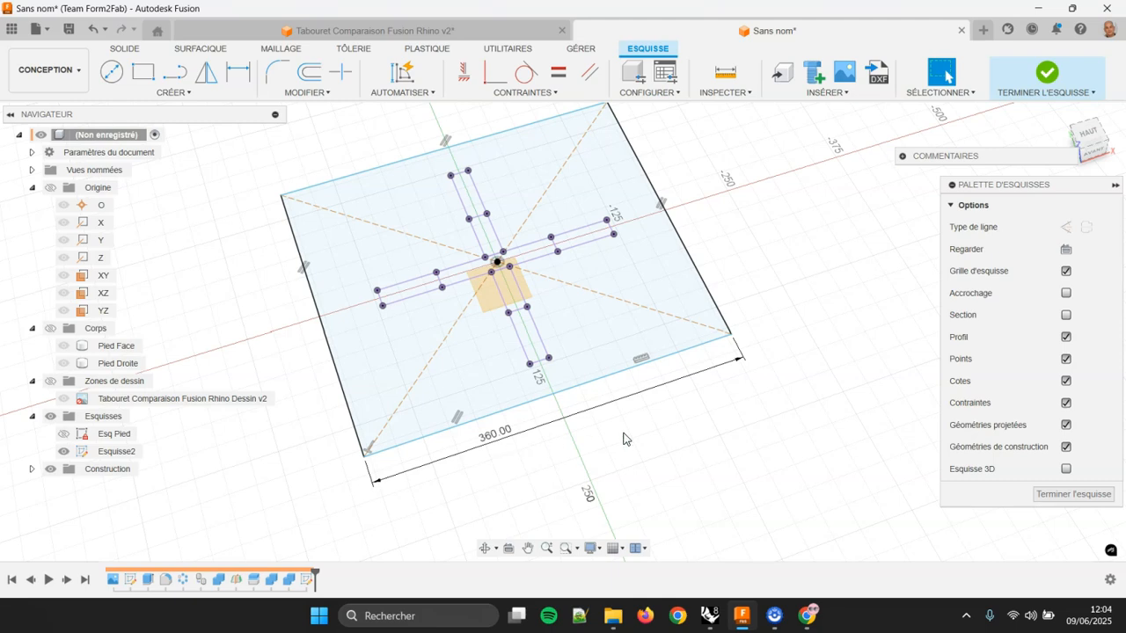
- Dimension the rectangle's adjacent side by linking it to the 360 mm dimension so both sides stay equal
key("d")
left_click(658, 202)
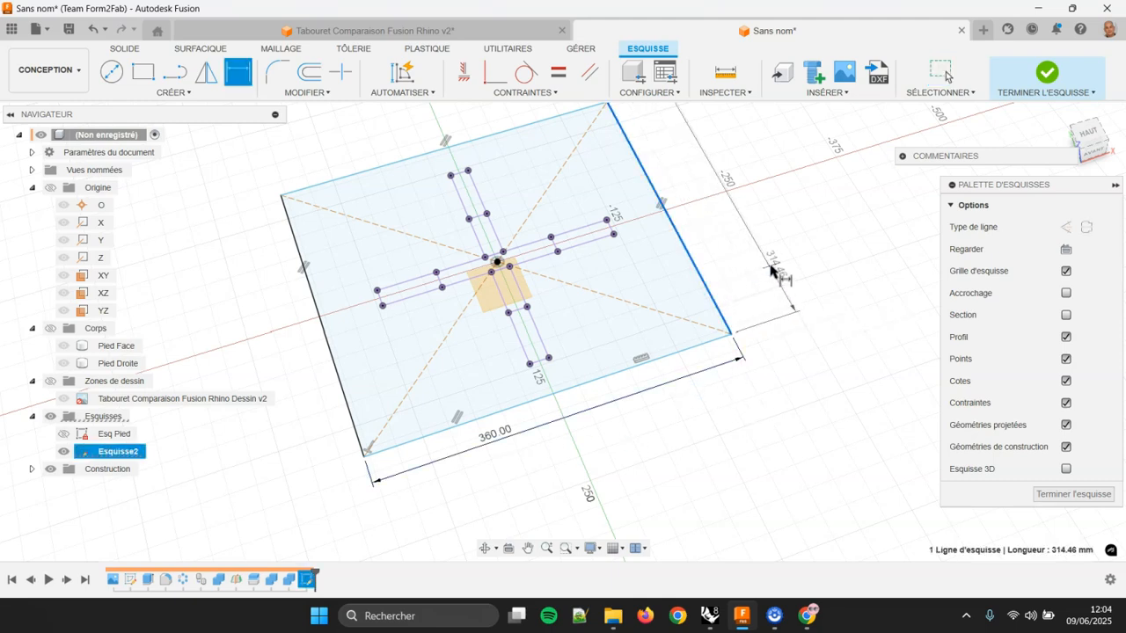
left_click(771, 270)
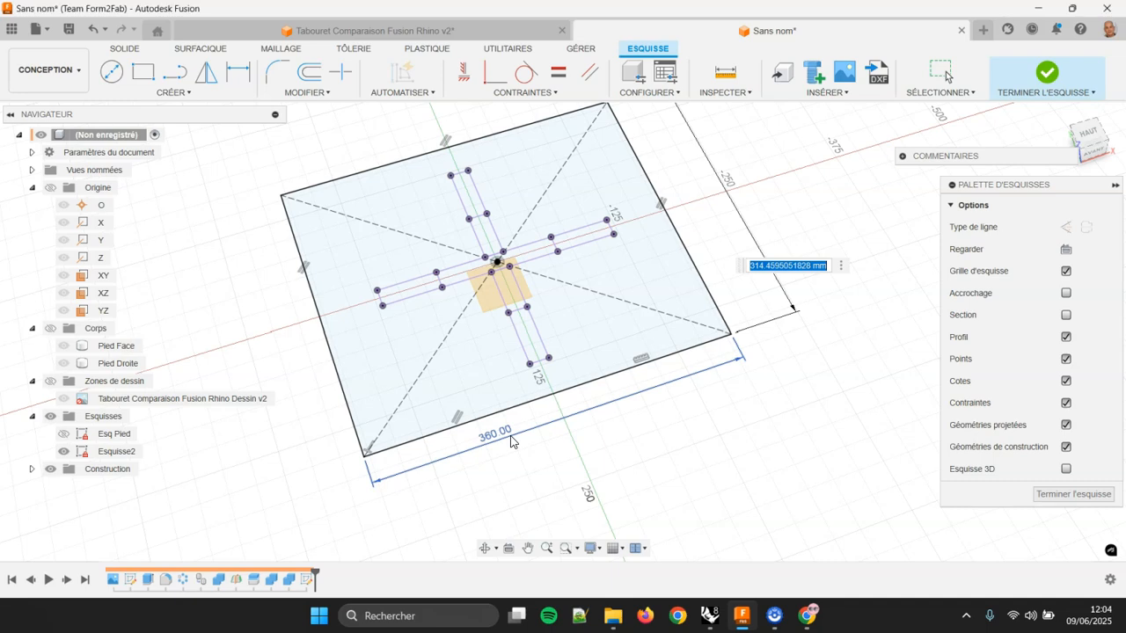
left_click(512, 441)
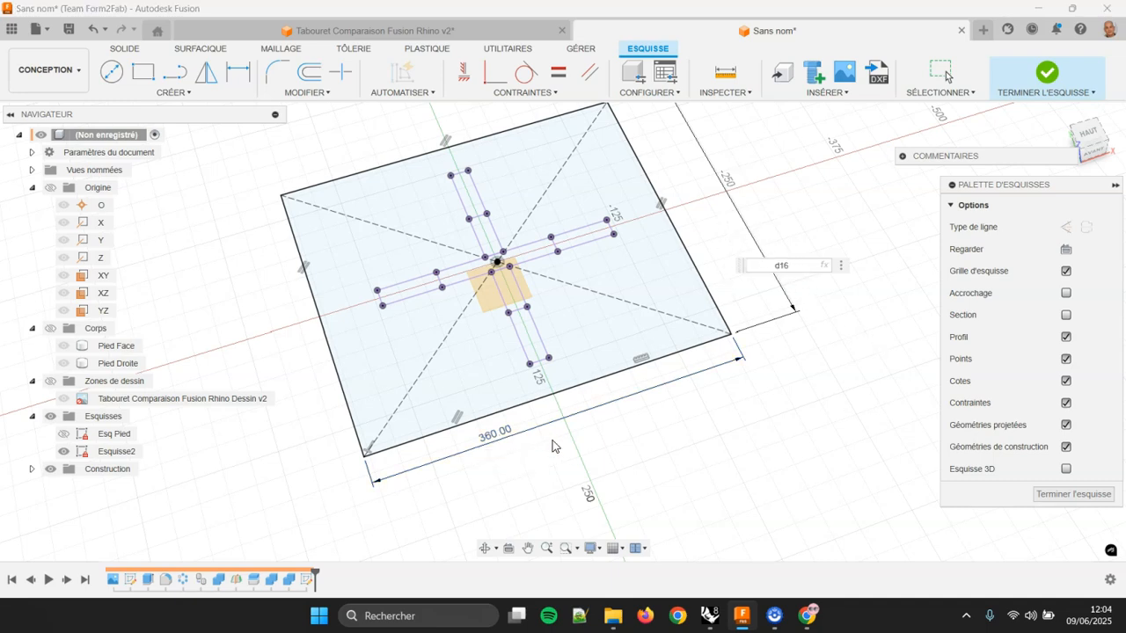
key("Return")
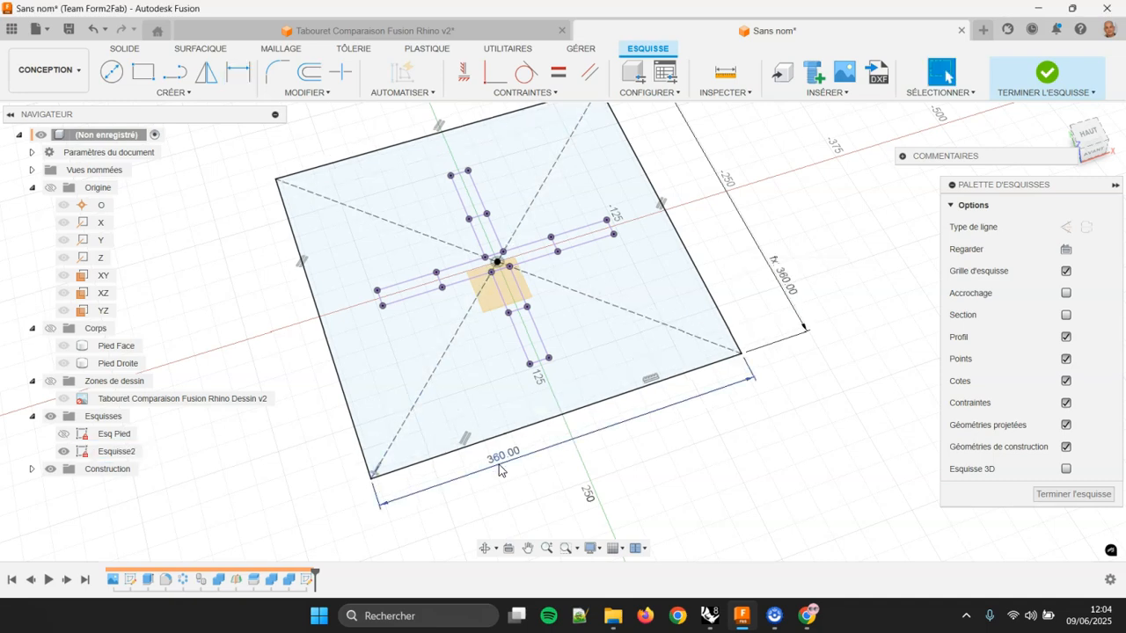
- Test the linked dimensions by setting the front edge to 380 mm and restoring it to 360 mm
double_click(499, 462)
type("380")
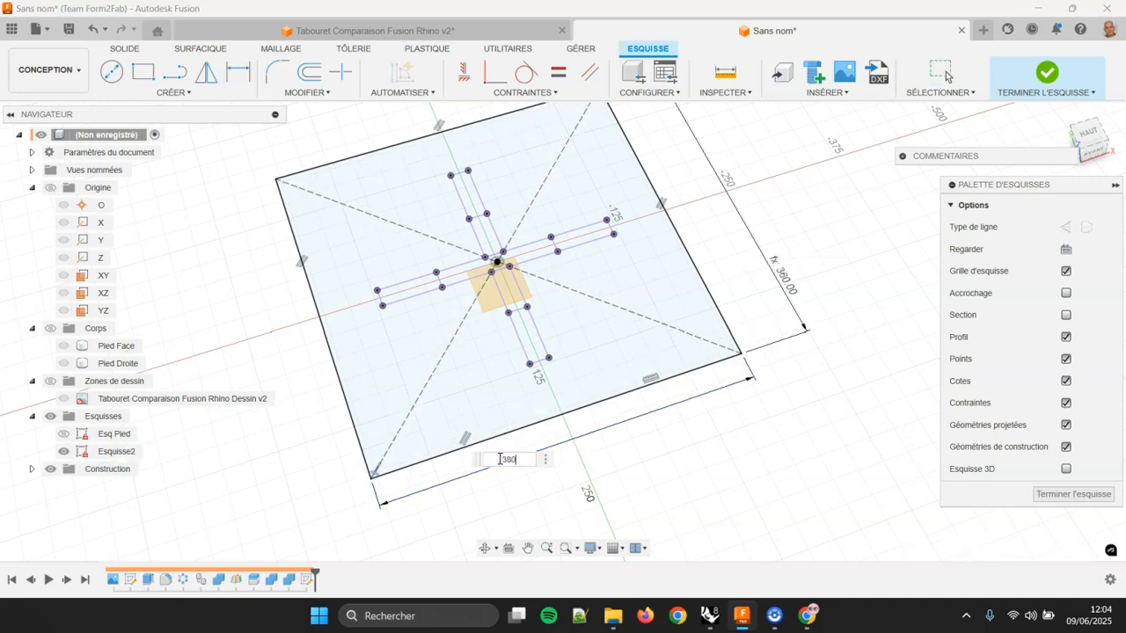
key("Return")
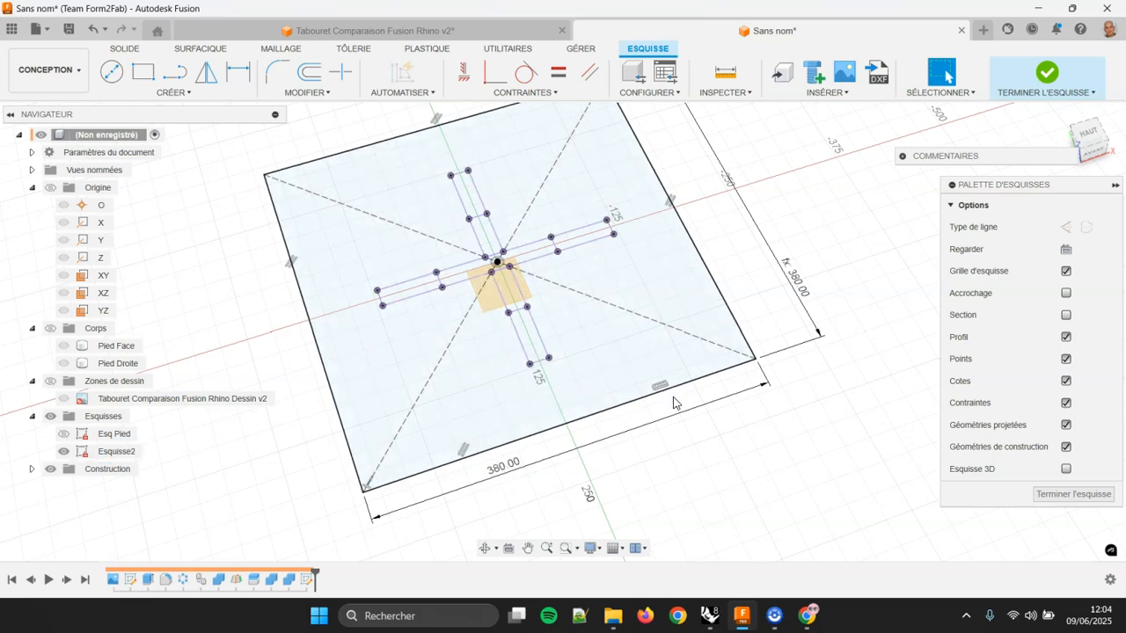
double_click(556, 464)
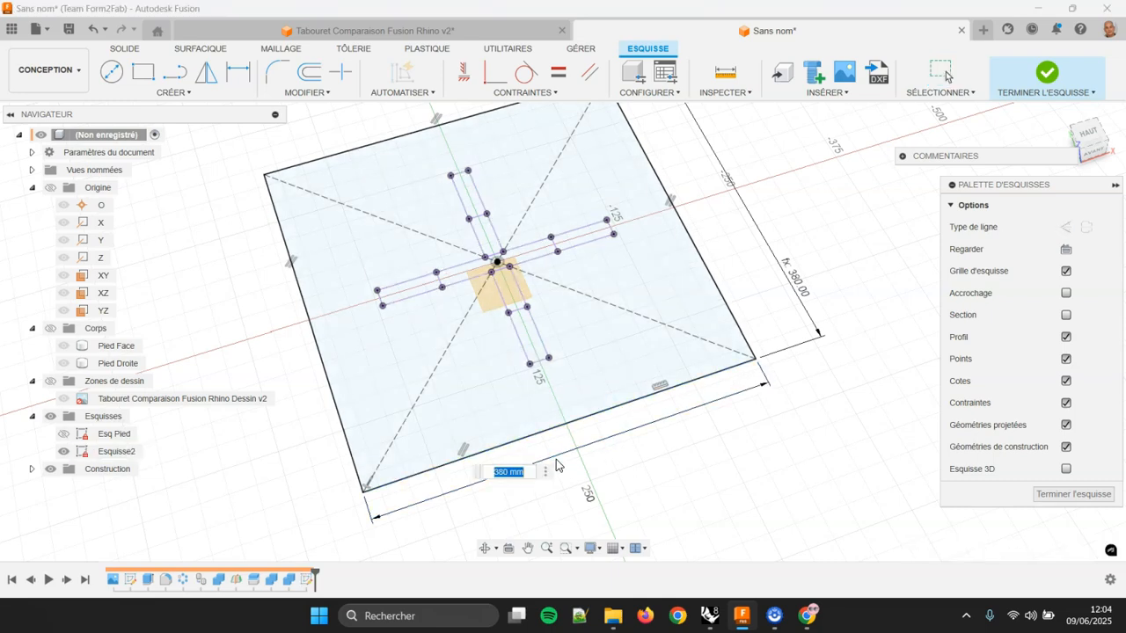
type("360")
key("Return")
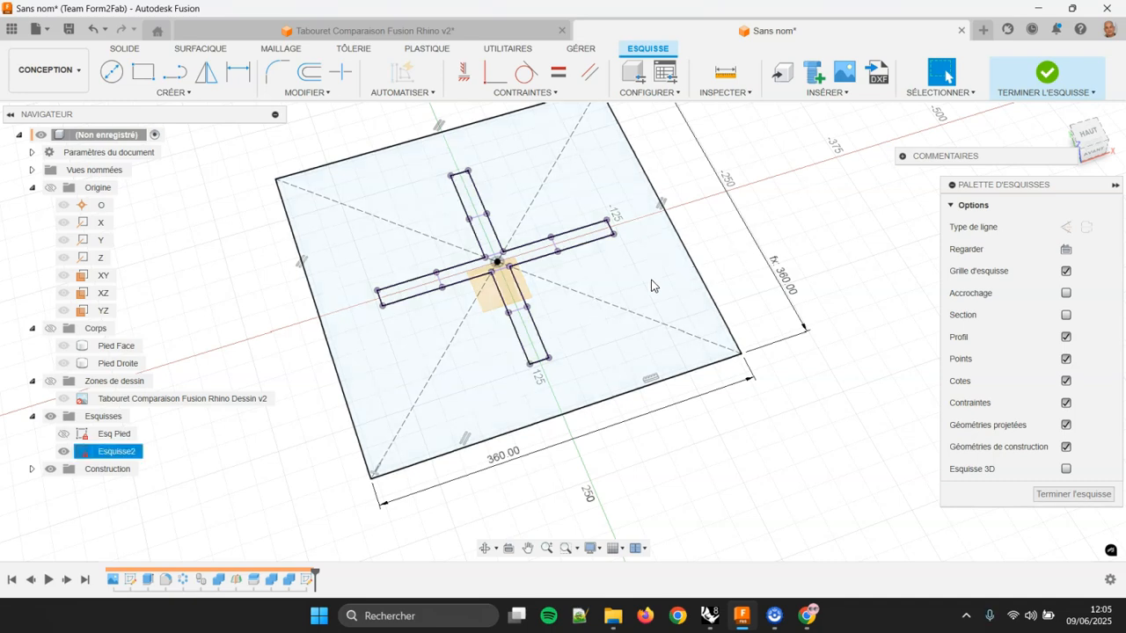
left_click(651, 284)
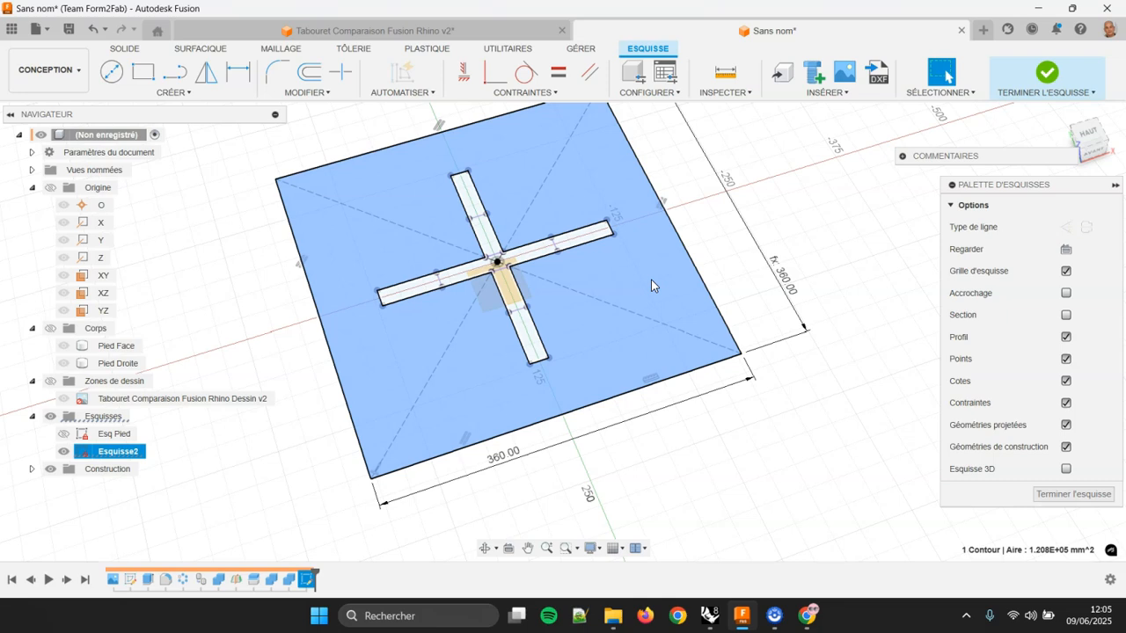
left_click(651, 279)
left_click(532, 347)
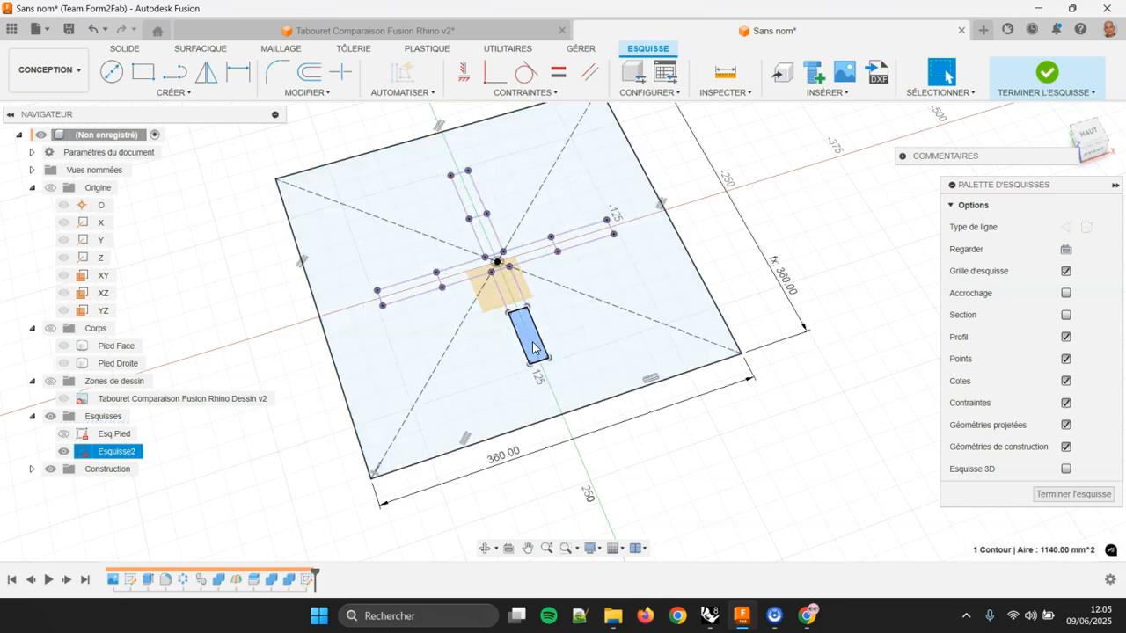
left_click(845, 266)
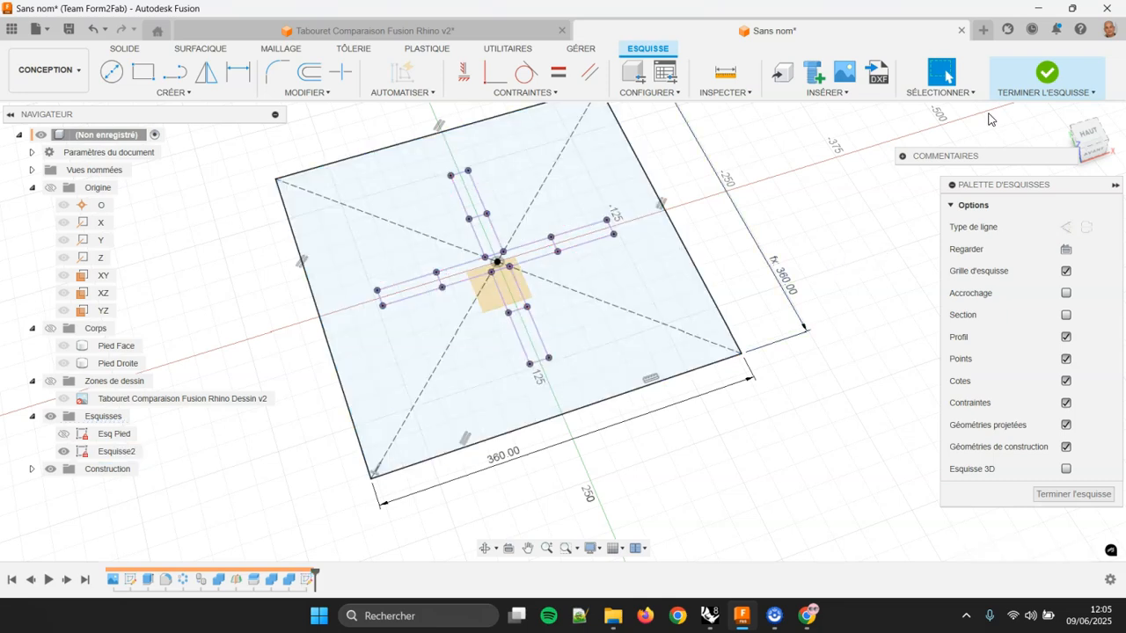
- Finish the seat sketch and rename it Esq Plateau
left_click(1046, 74)
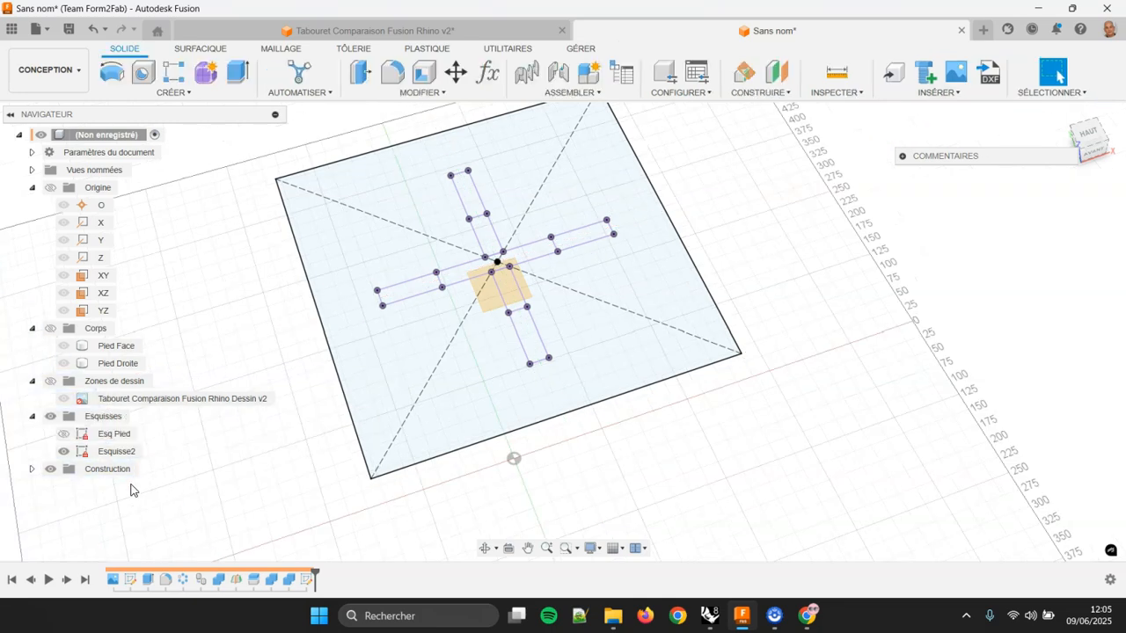
left_click(122, 453)
double_click(121, 453)
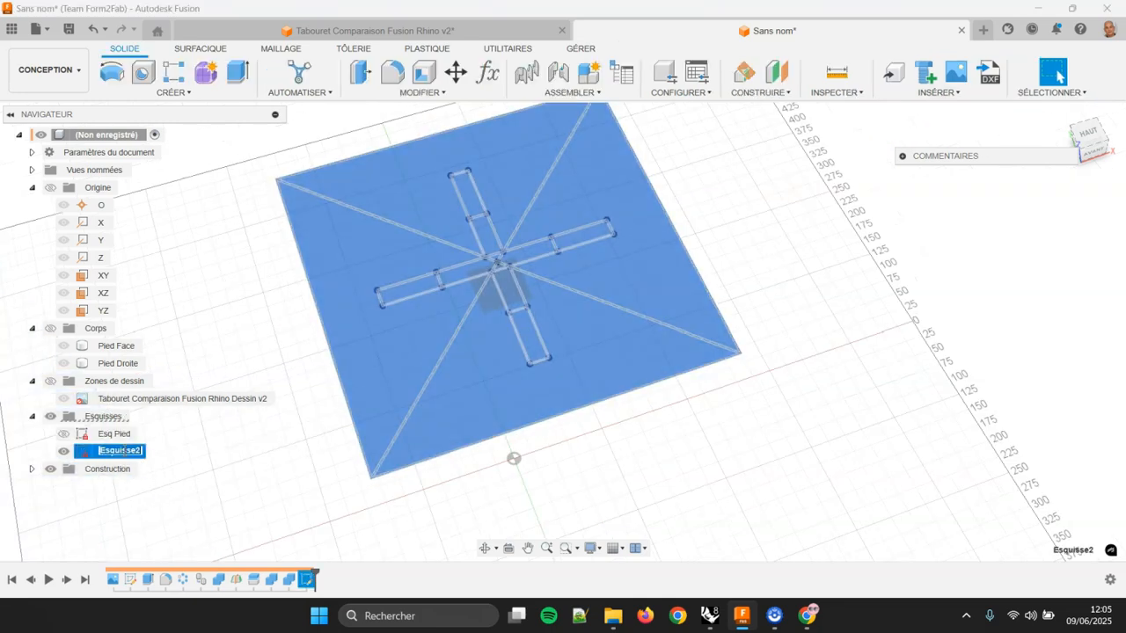
type("Esq")
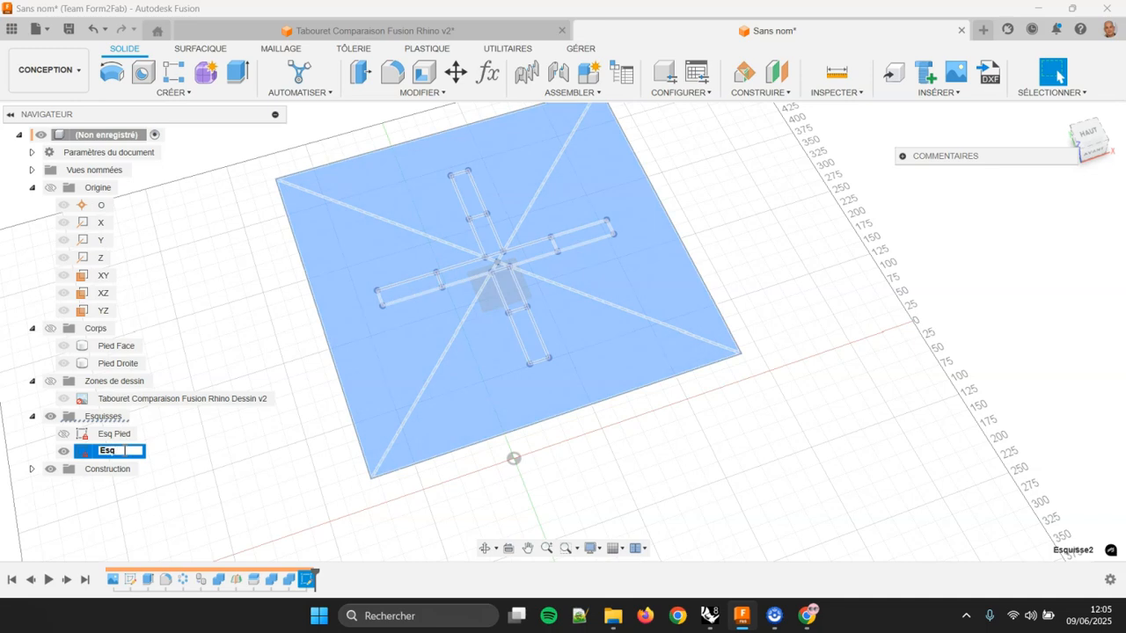
type(" Plateau")
key("Return")
- Extrude the square seat contour around the leg cross 19 mm as a new body, showing the leg bodies again
mouse_move(824, 429)
middle_mouse_down("shift")
mouse_move(779, 379)
mouse_move(791, 389)
middle_mouse_up("shift")
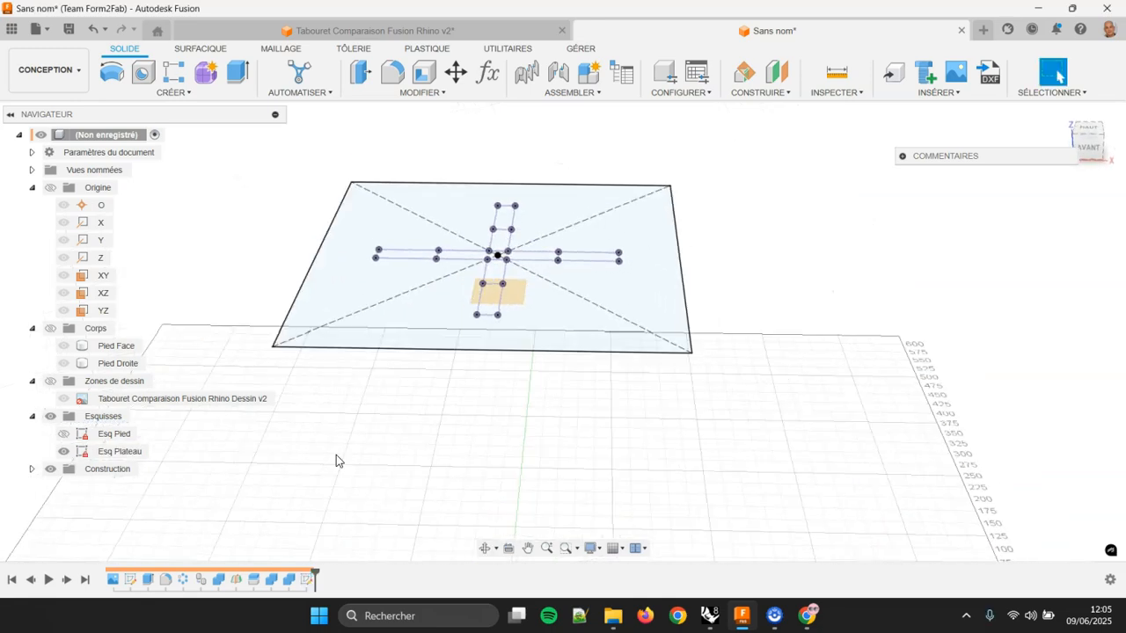
middle_click_drag(300, 347, 336, 344)
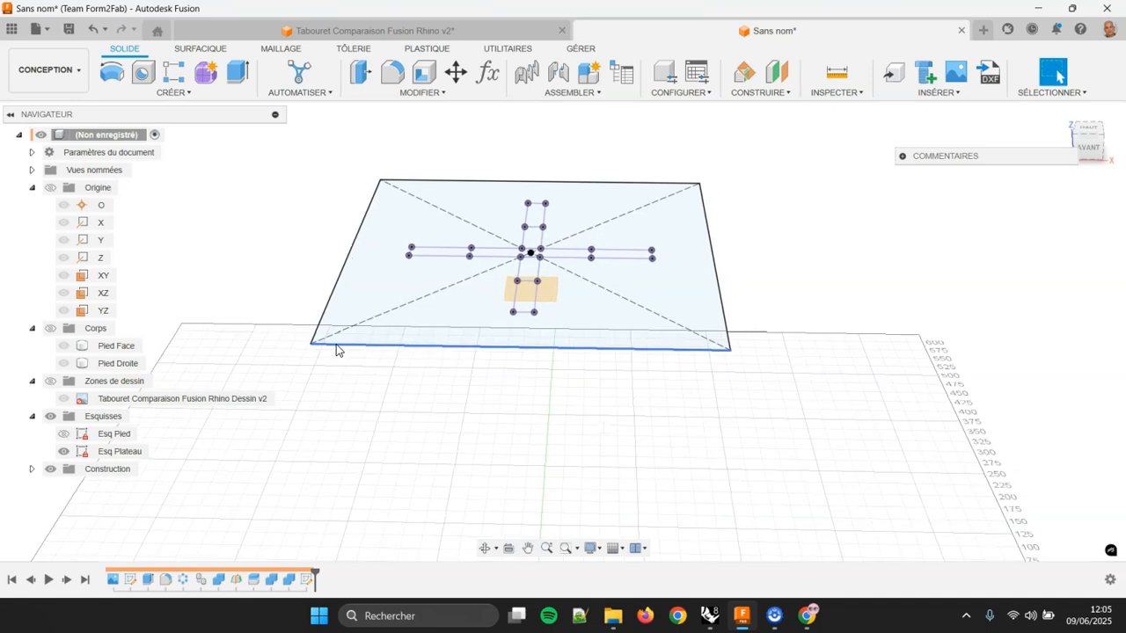
middle_click_drag(491, 361, 483, 362)
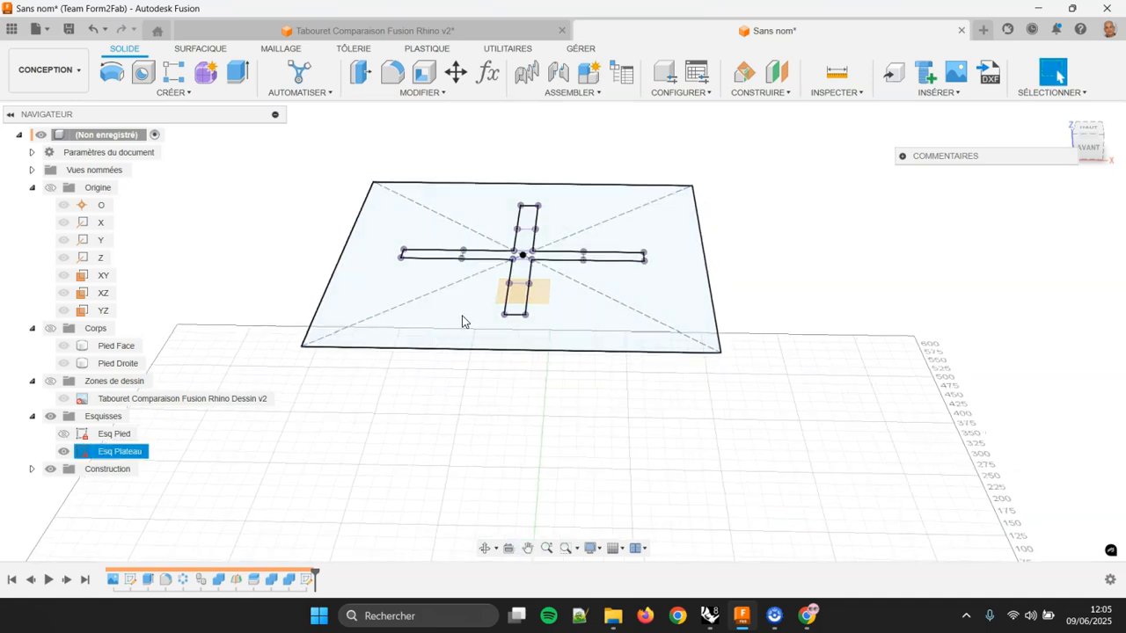
left_click(496, 348)
left_click(572, 422)
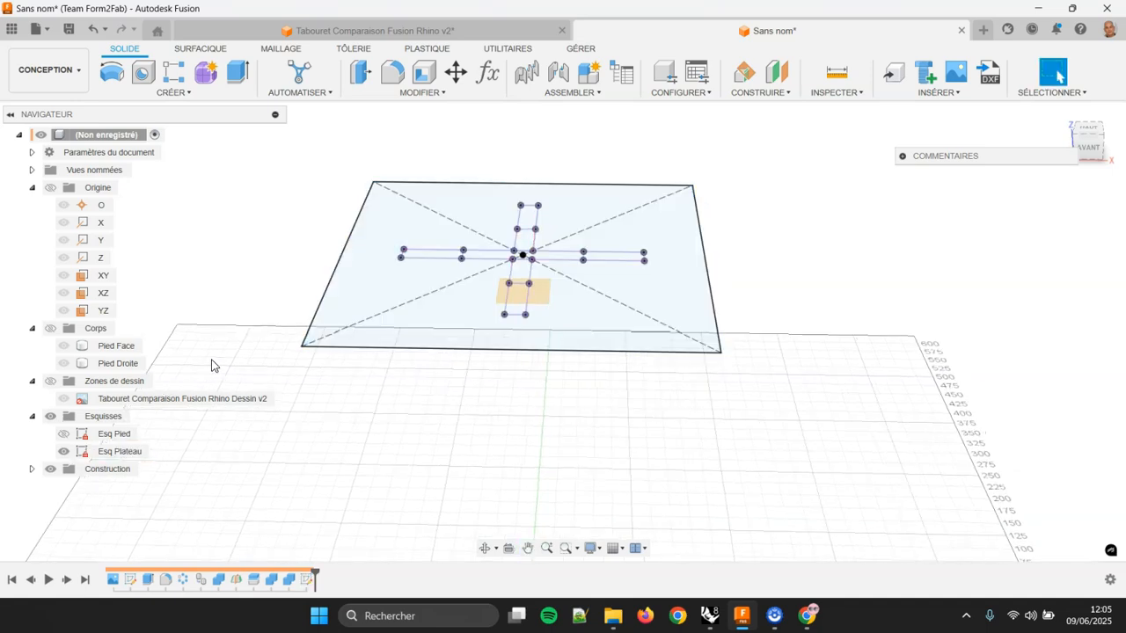
middle_click_drag(345, 363, 348, 365)
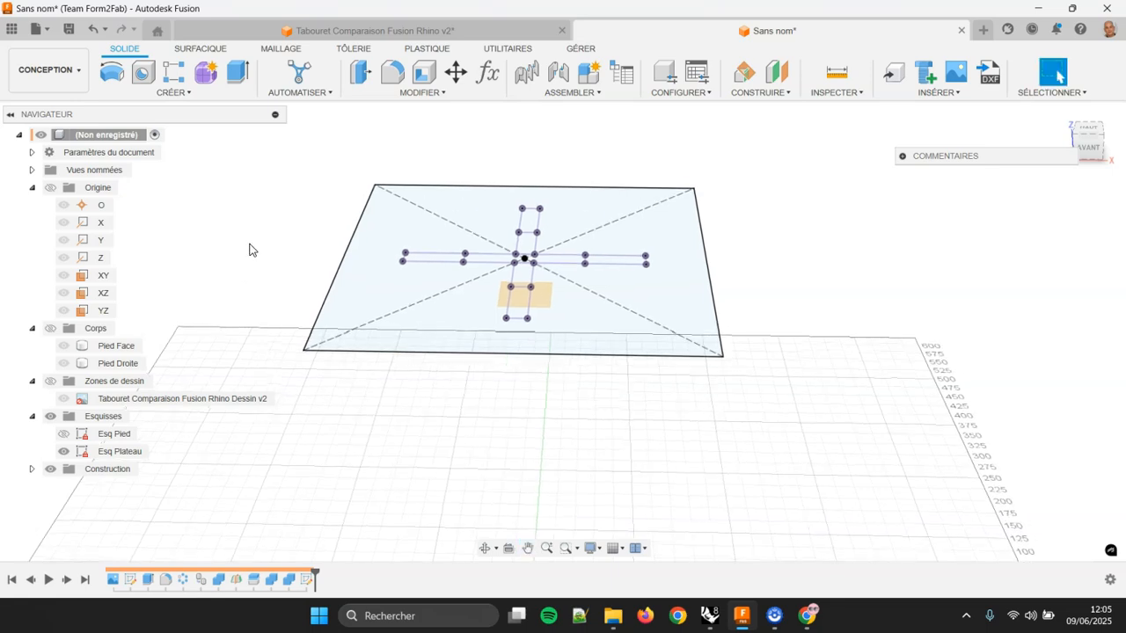
left_click(237, 74)
left_click(405, 231)
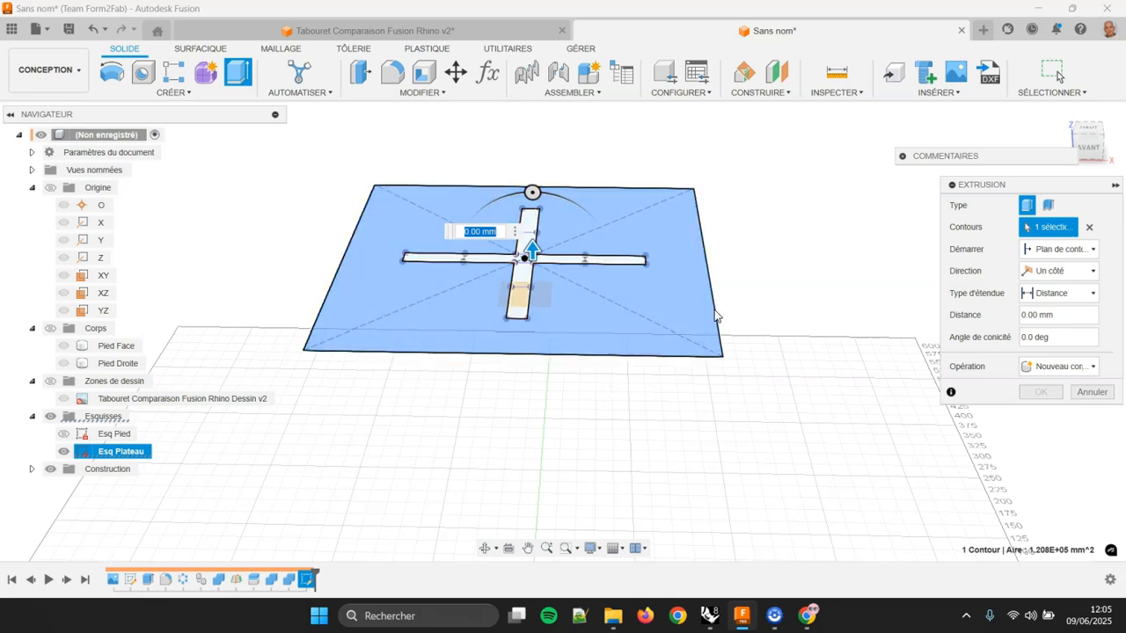
type("19")
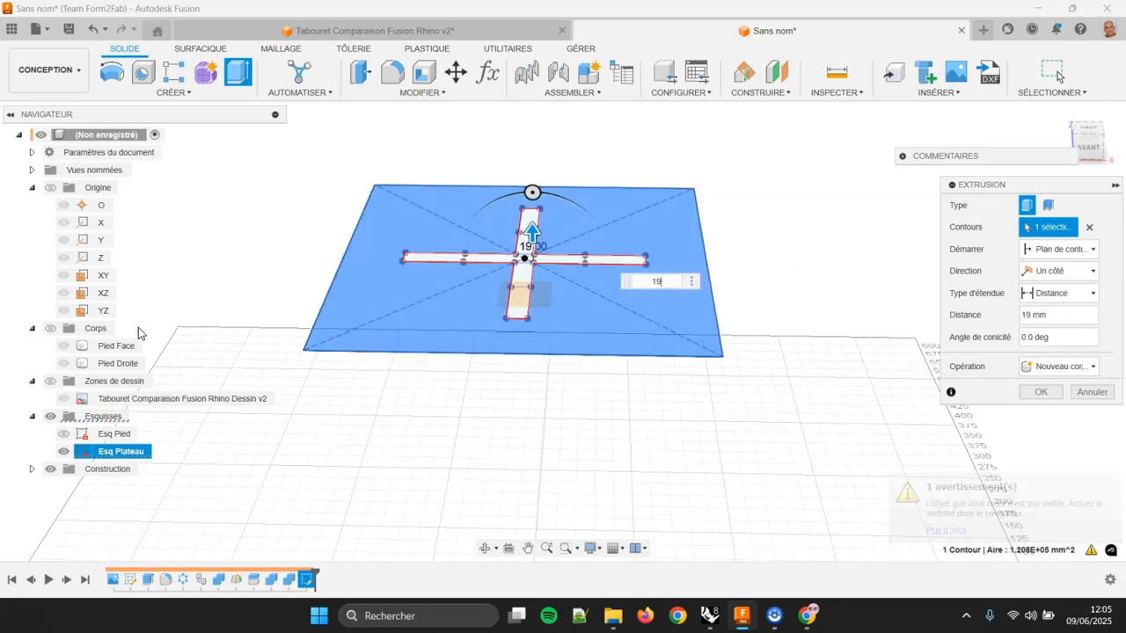
left_click(51, 330)
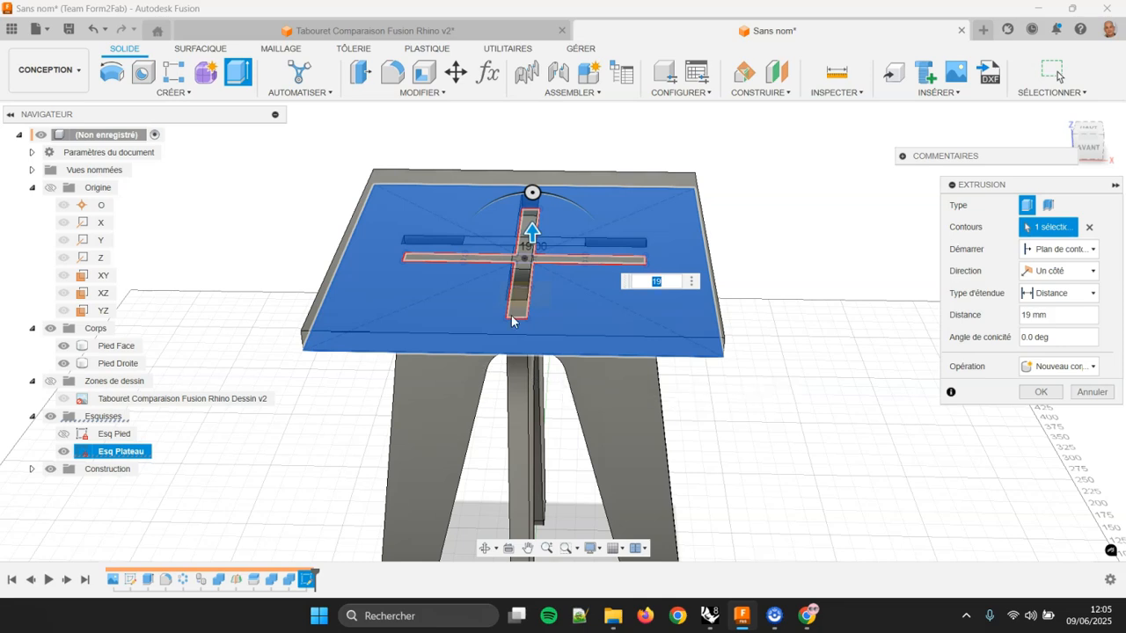
left_click(1039, 392)
- Edit the seat extrusion to include the four outer end contours of the leg cross, leaving only the central cross opening
middle_click_drag(932, 368, 668, 364, "shift")
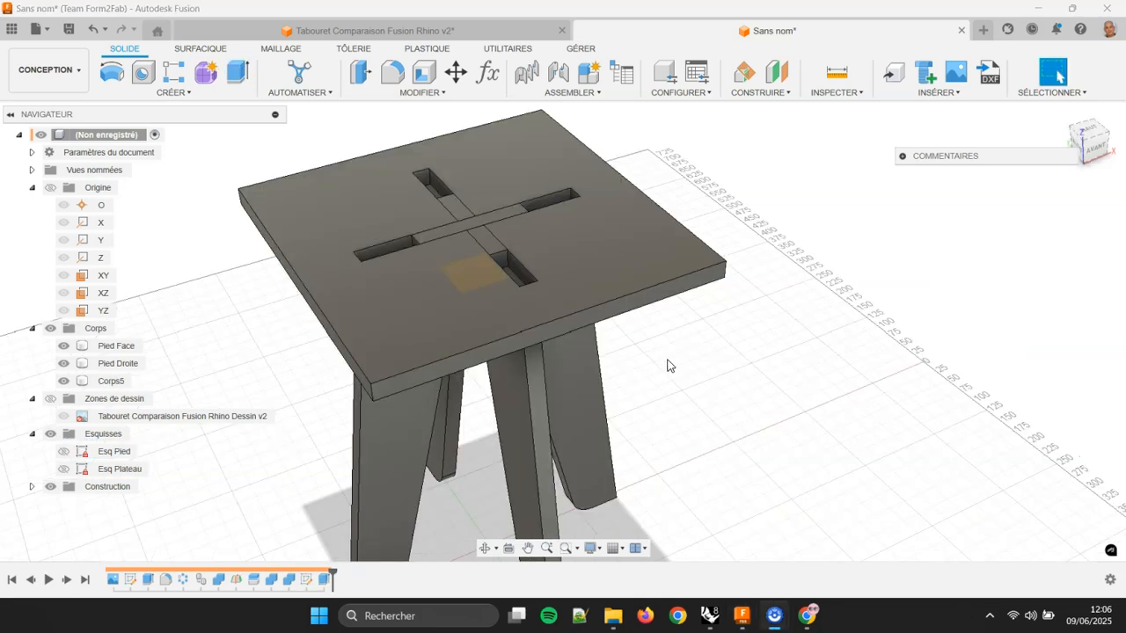
mouse_move(526, 267)
middle_mouse_down("shift")
mouse_move(700, 362)
mouse_move(536, 265)
middle_mouse_up("shift")
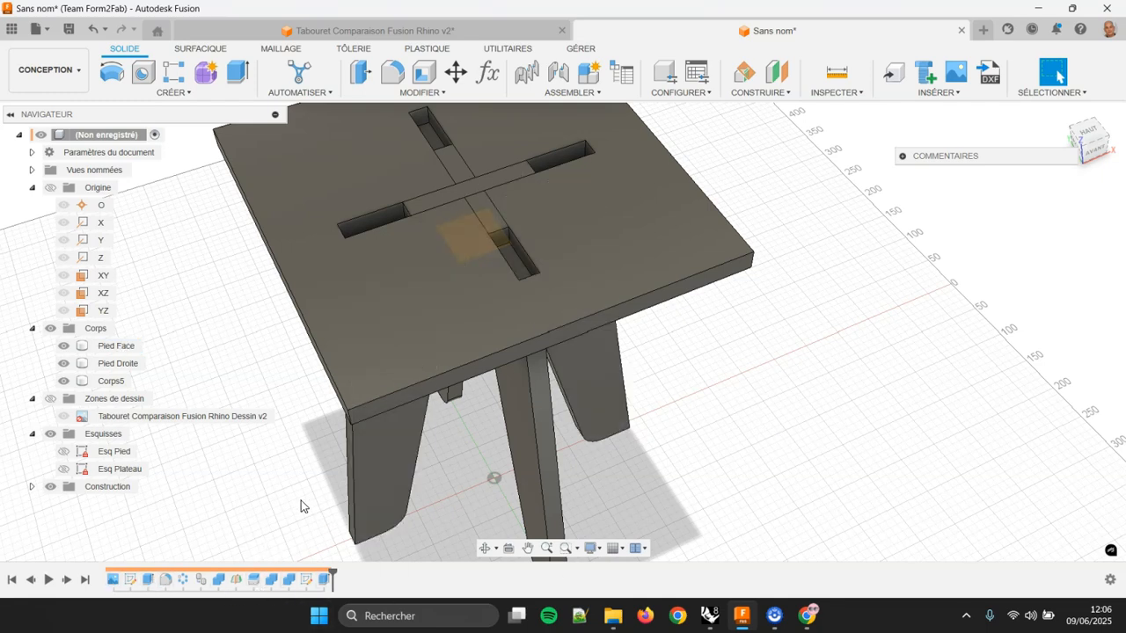
double_click(323, 581)
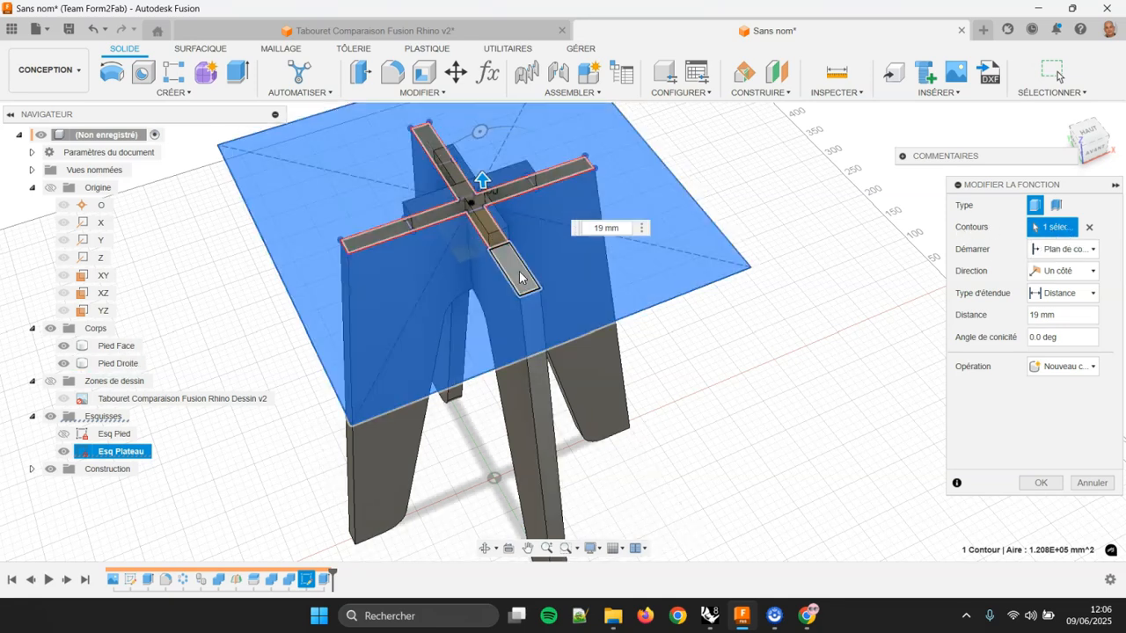
left_click(524, 287)
left_click(373, 239)
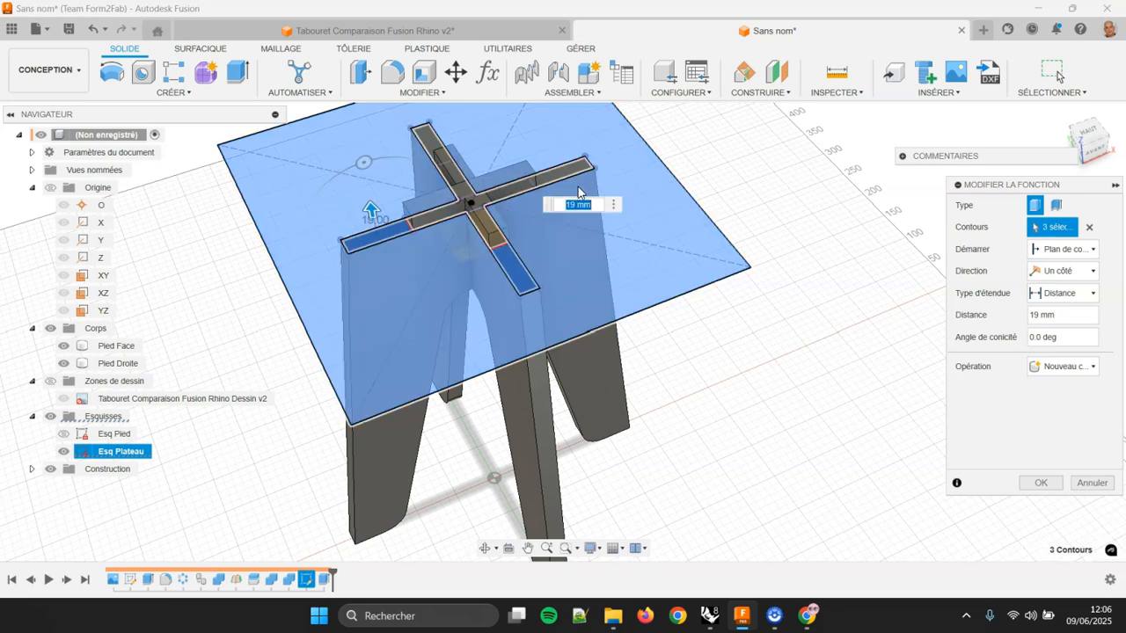
left_click(560, 180)
left_click(429, 140)
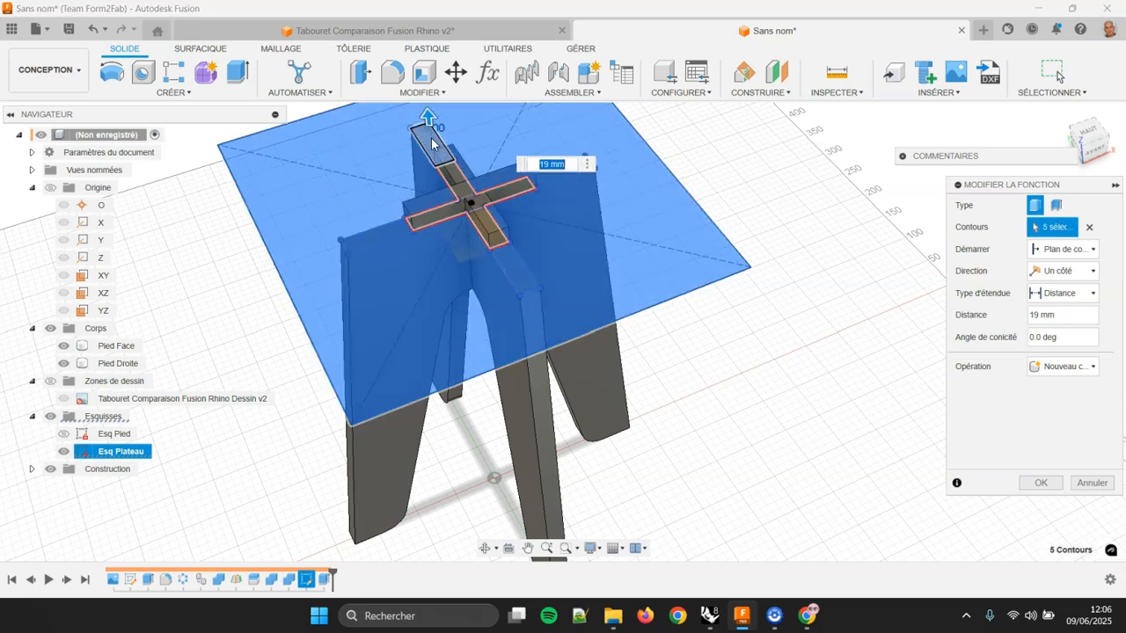
middle_click_drag(598, 463, 703, 413, "shift")
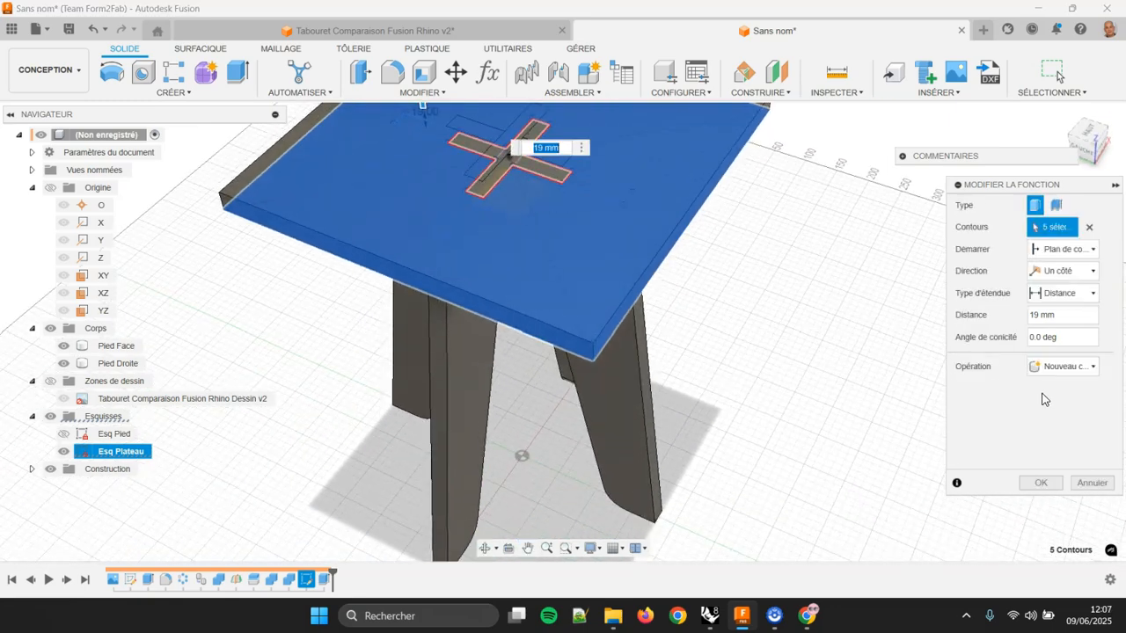
left_click(1040, 483)
- Run an interference check on the two leg bodies and the seat body
middle_click_drag(1011, 449, 729, 307, "shift")
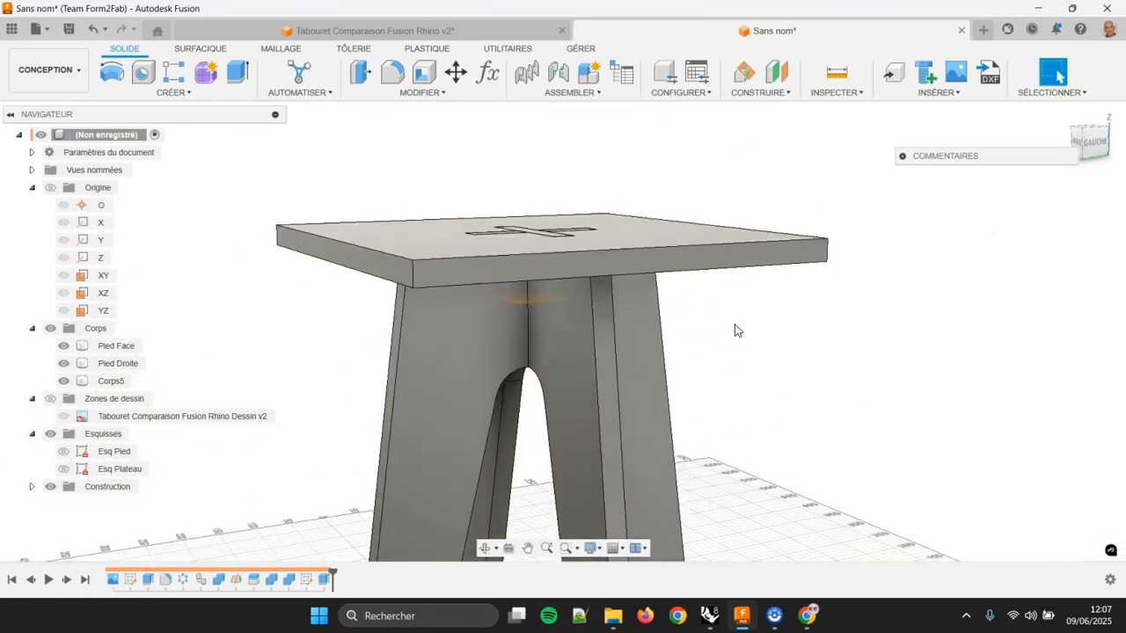
left_click(839, 93)
left_click(796, 362)
left_click_drag(846, 471, 239, 193)
left_click(1065, 248)
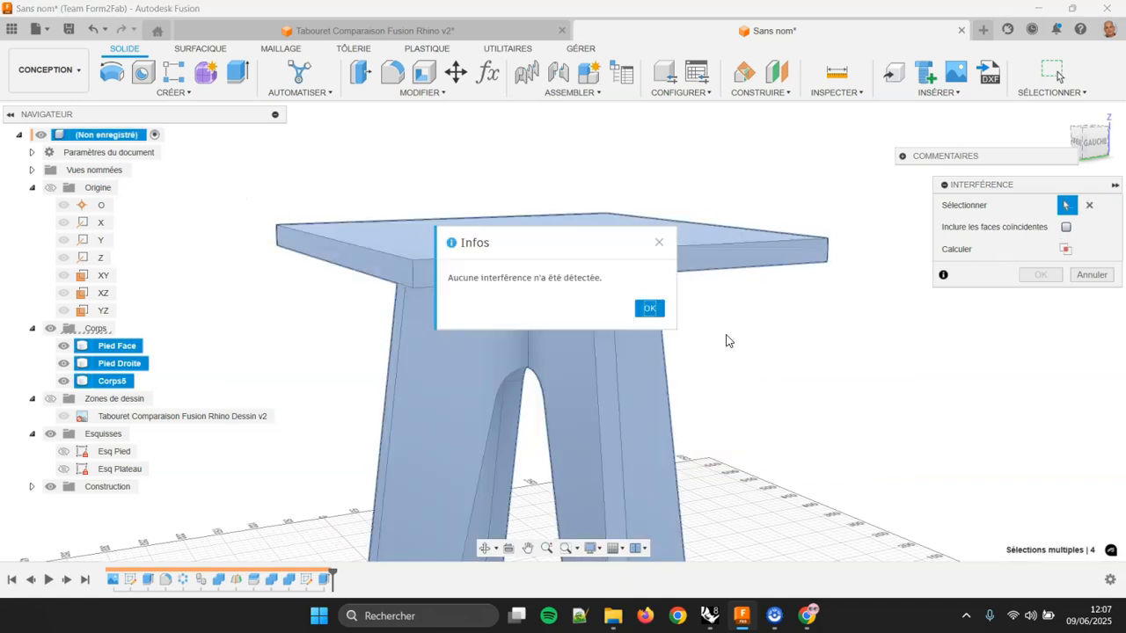
left_click(654, 307)
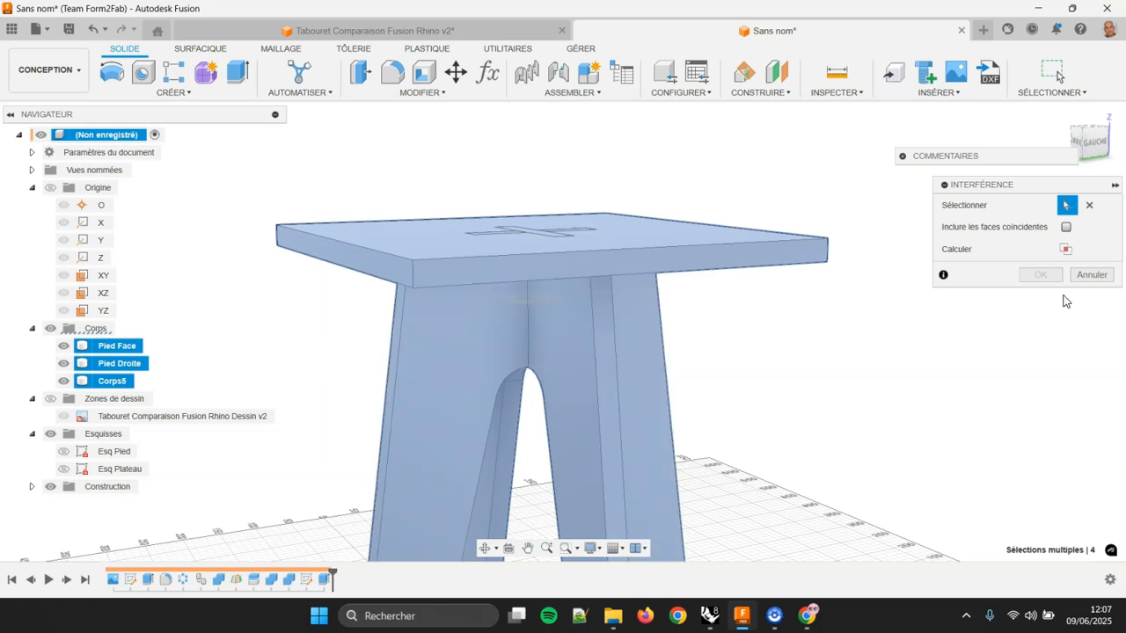
left_click(1091, 275)
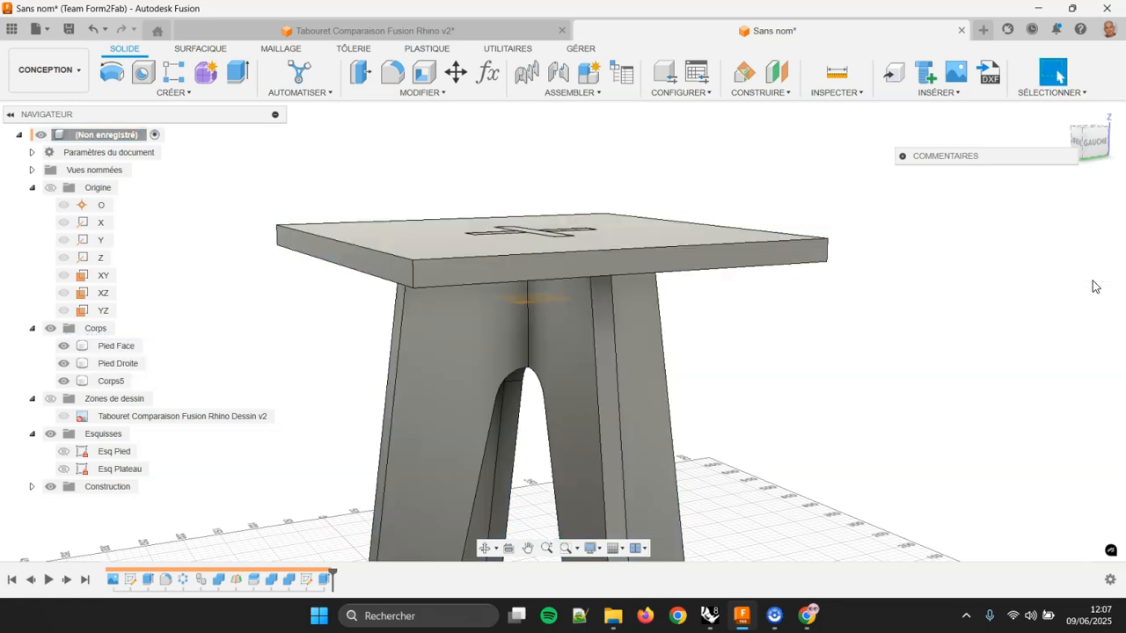
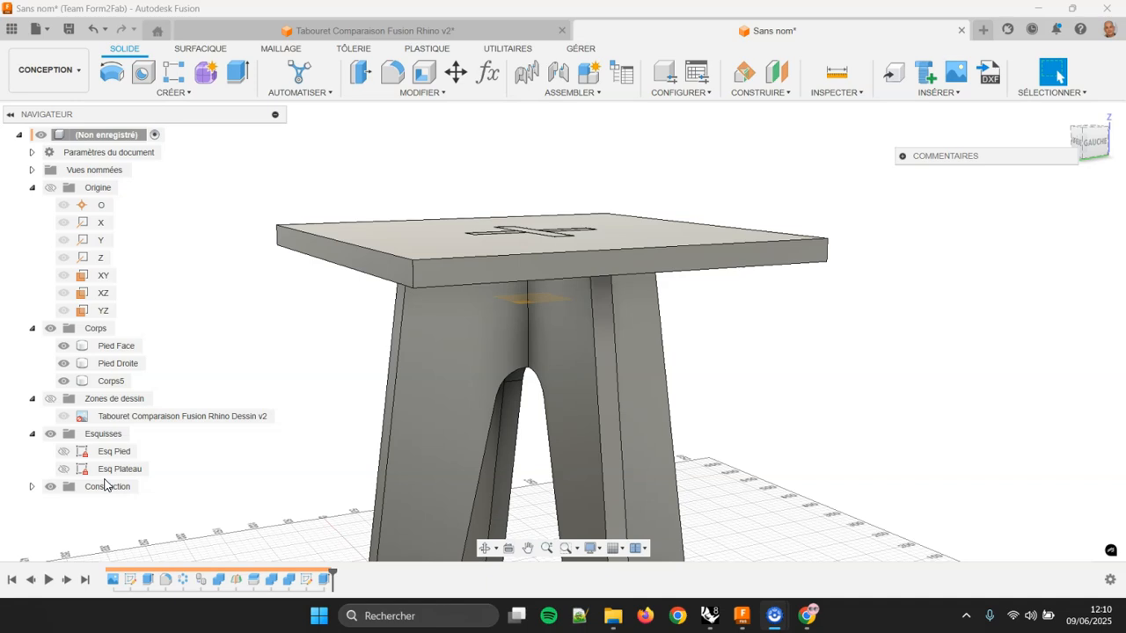
middle_click_drag(736, 441, 743, 385)
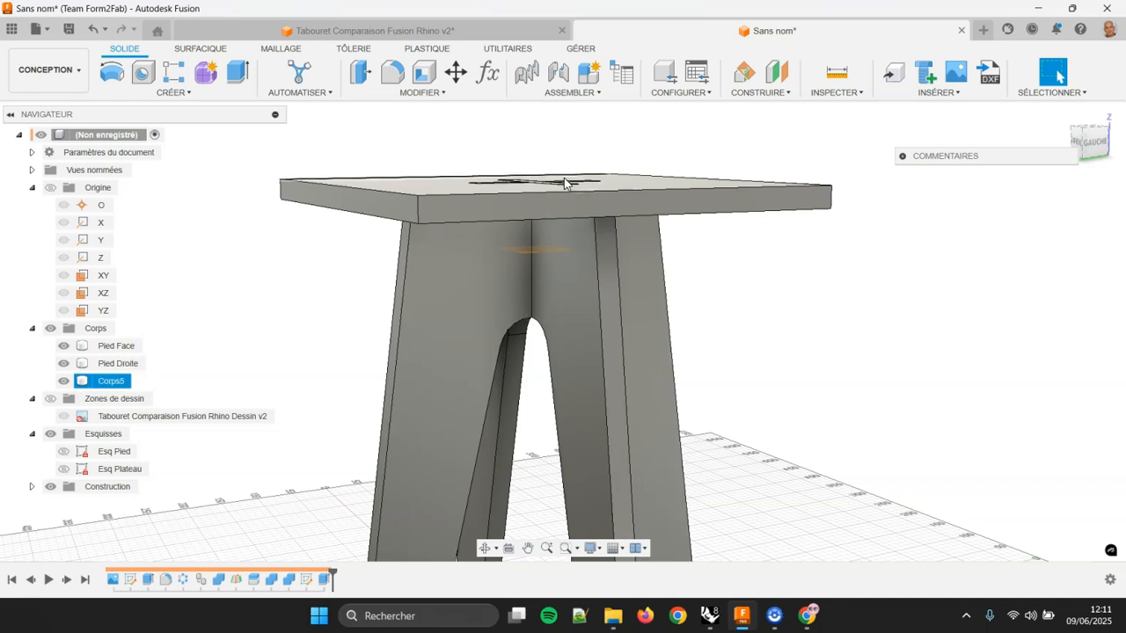
left_click(391, 470)
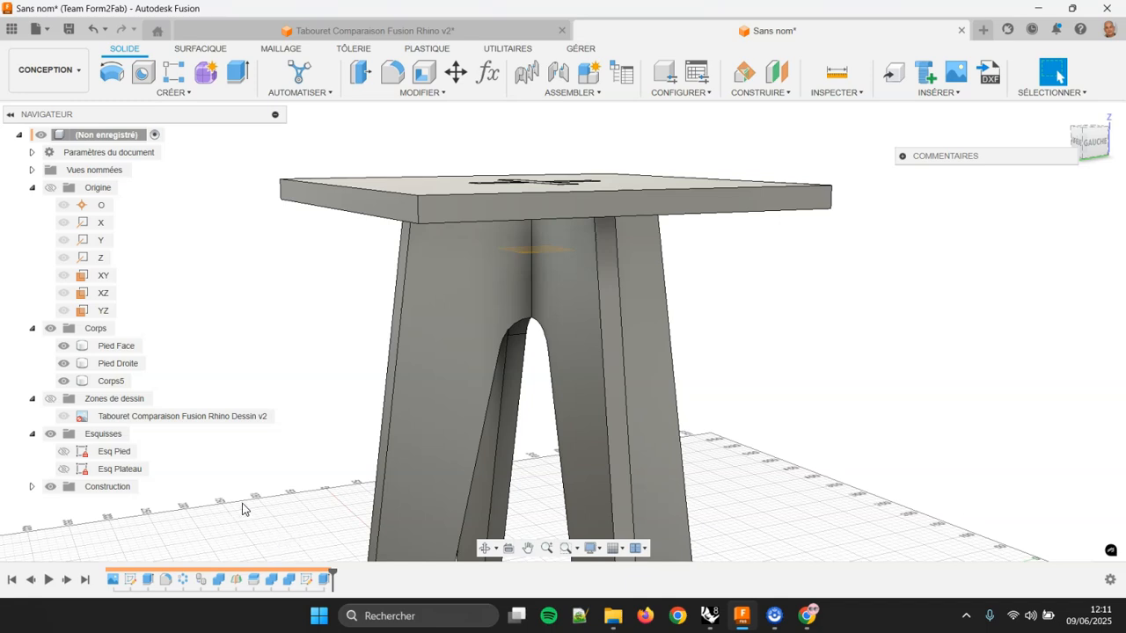
mouse_move(261, 487)
middle_mouse_down()
mouse_move(241, 486)
mouse_move(265, 468)
middle_mouse_up()
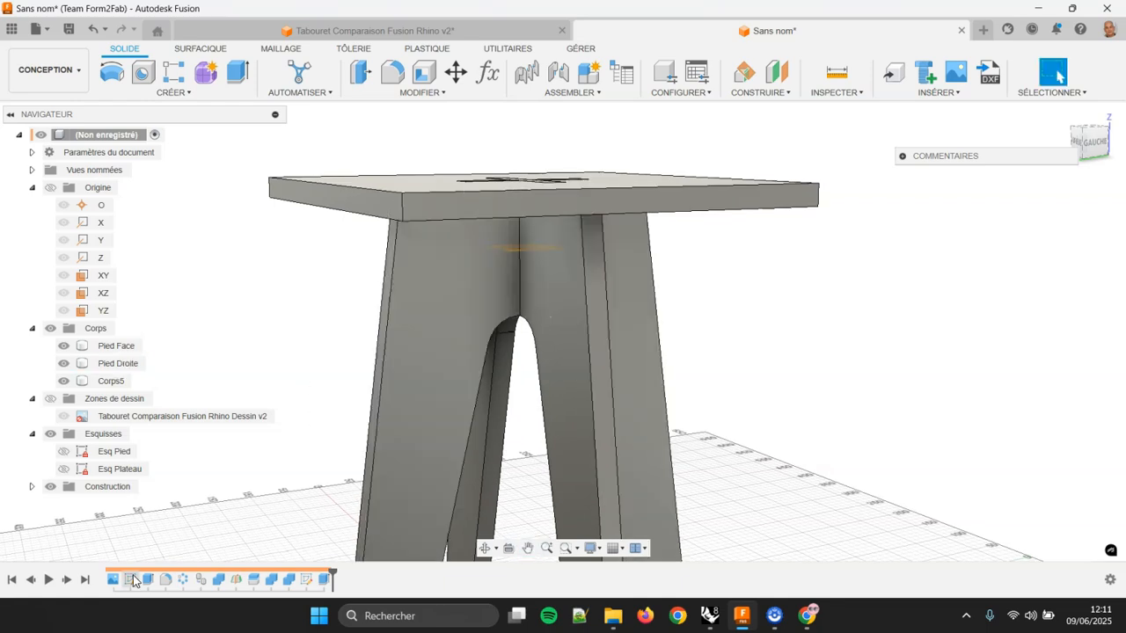
- Create a user parameter named Ep in mm with the expression 19
left_click(438, 97)
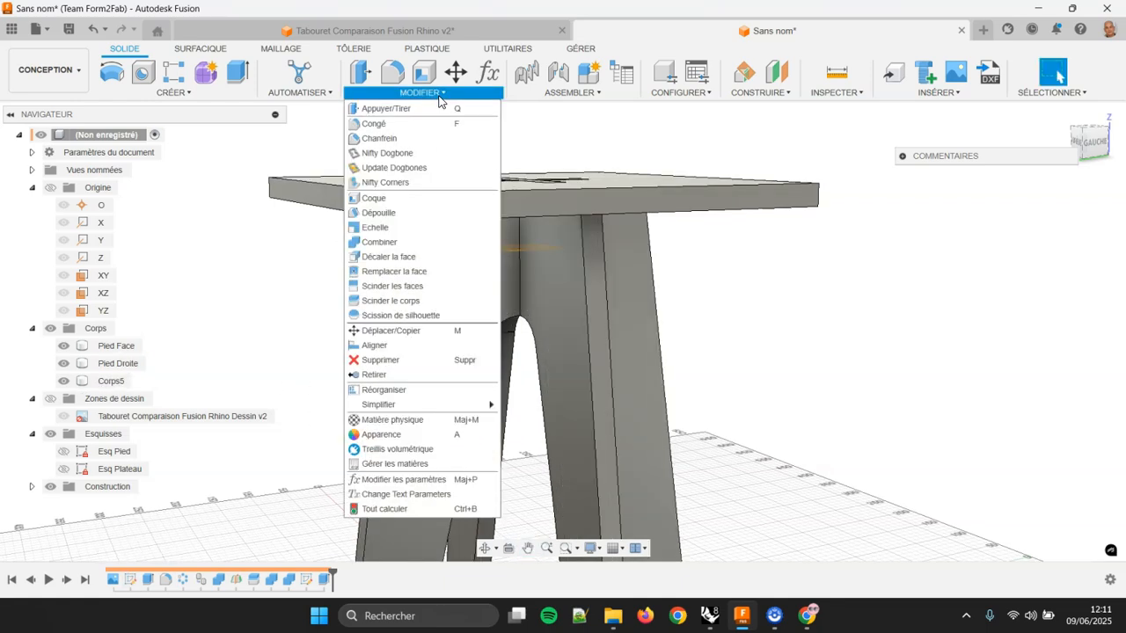
left_click(426, 480)
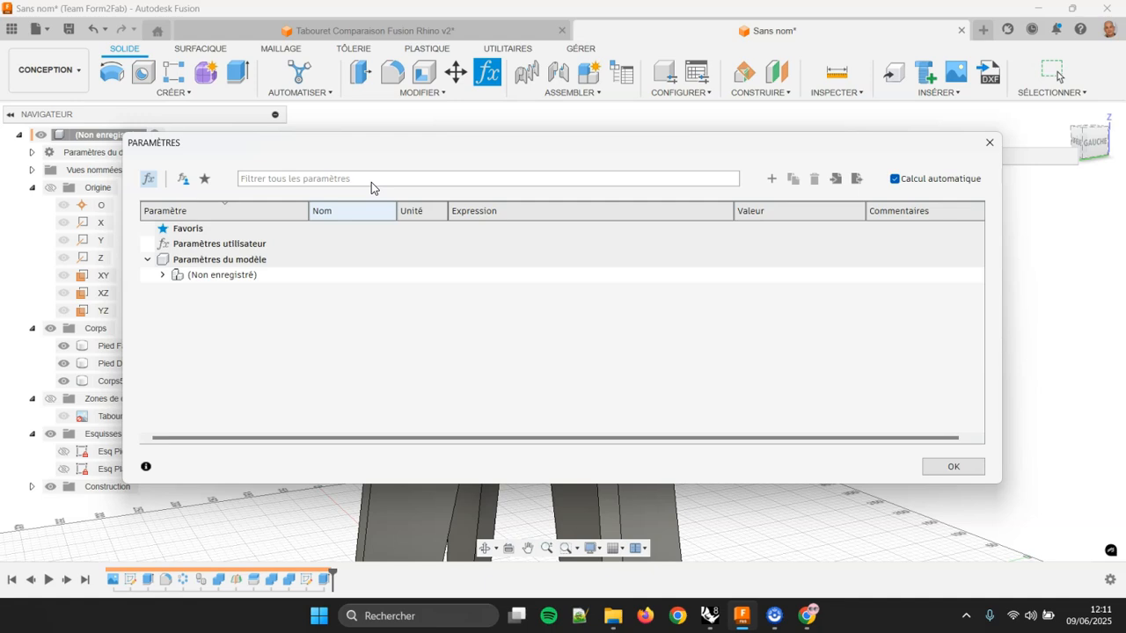
left_click(771, 179)
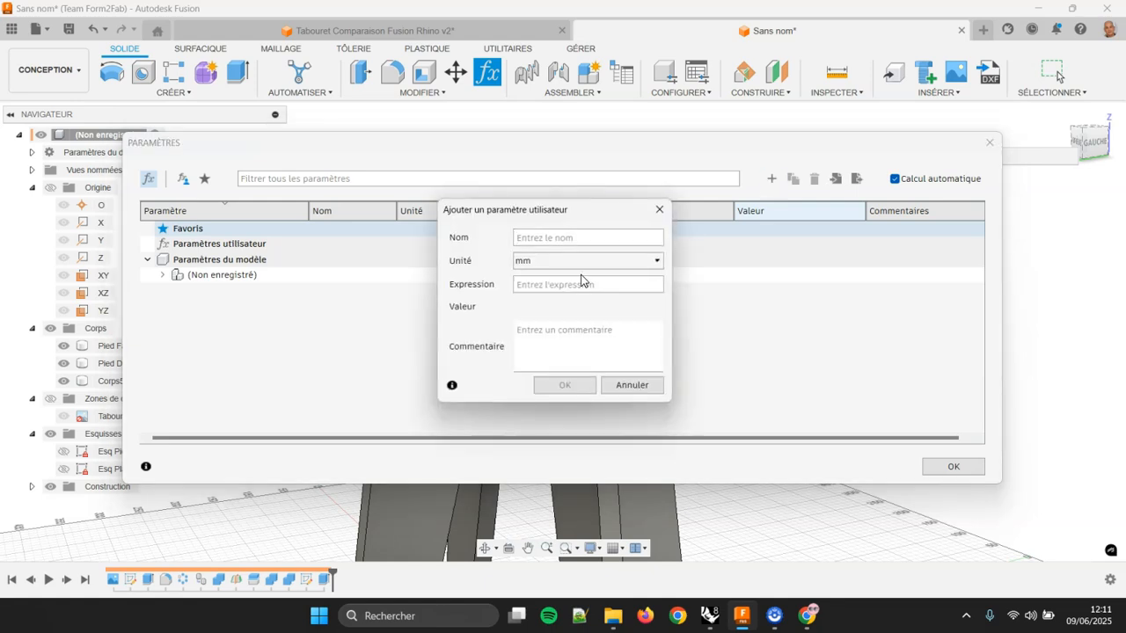
type("Ep")
left_click(563, 281)
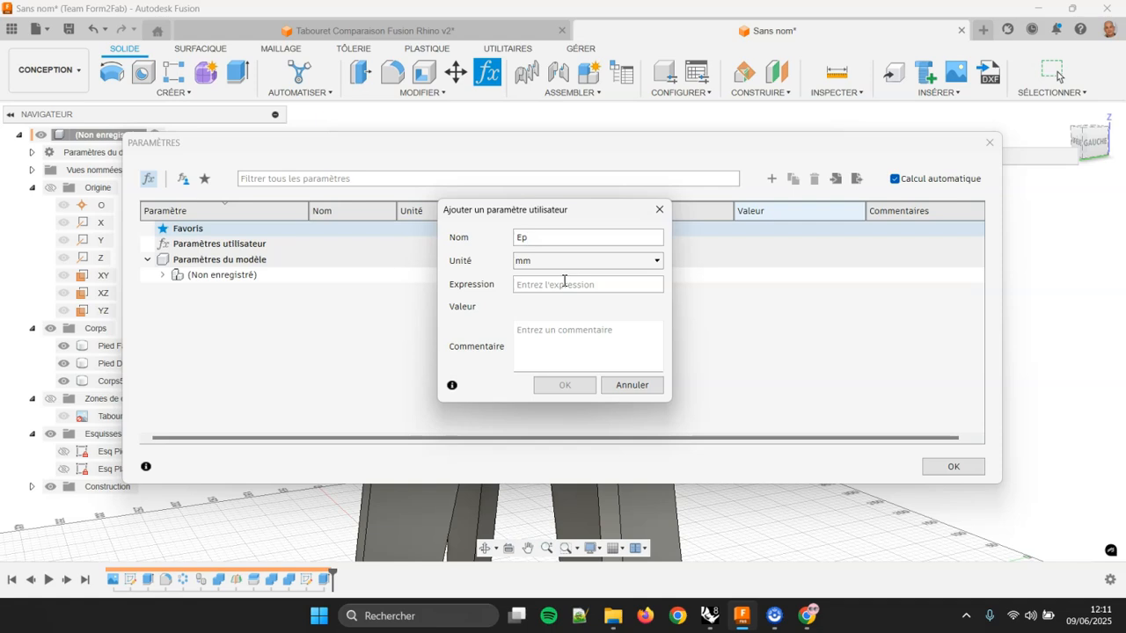
type("19")
left_click(567, 384)
left_click(958, 472)
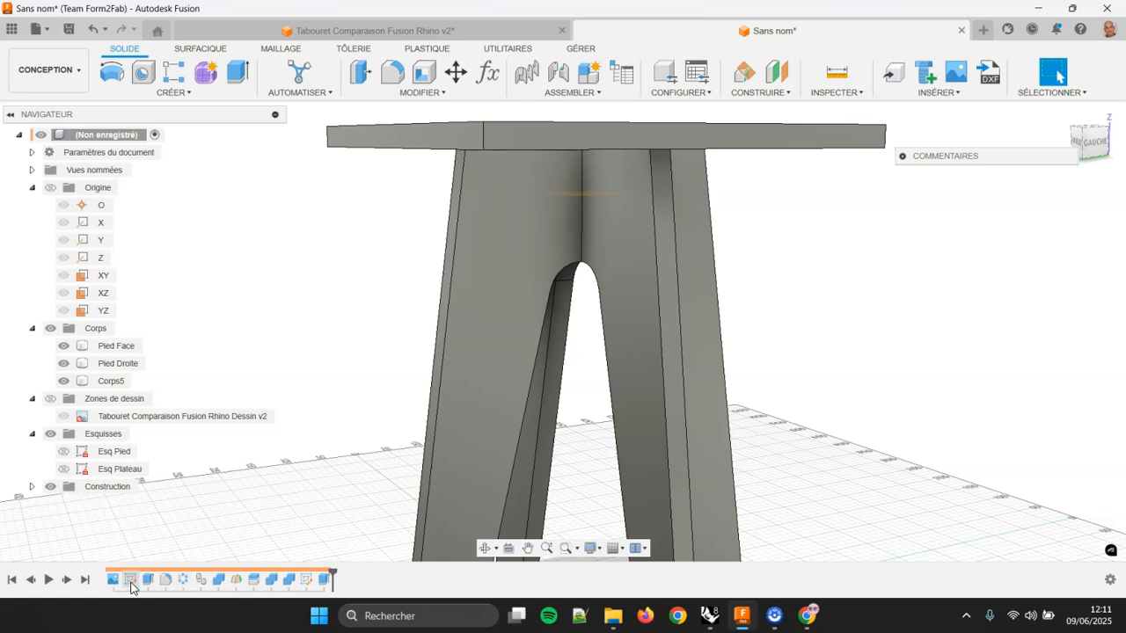
- In the Esq Pied sketch, link the vertical shoulder dimension at the leg's upper edge to Ep and finish the sketch
double_click(131, 580)
scroll(488, 264, "up", 3)
middle_click_drag(494, 274, 529, 363)
scroll(469, 295, "up", 3)
middle_click_drag(481, 227, 481, 228)
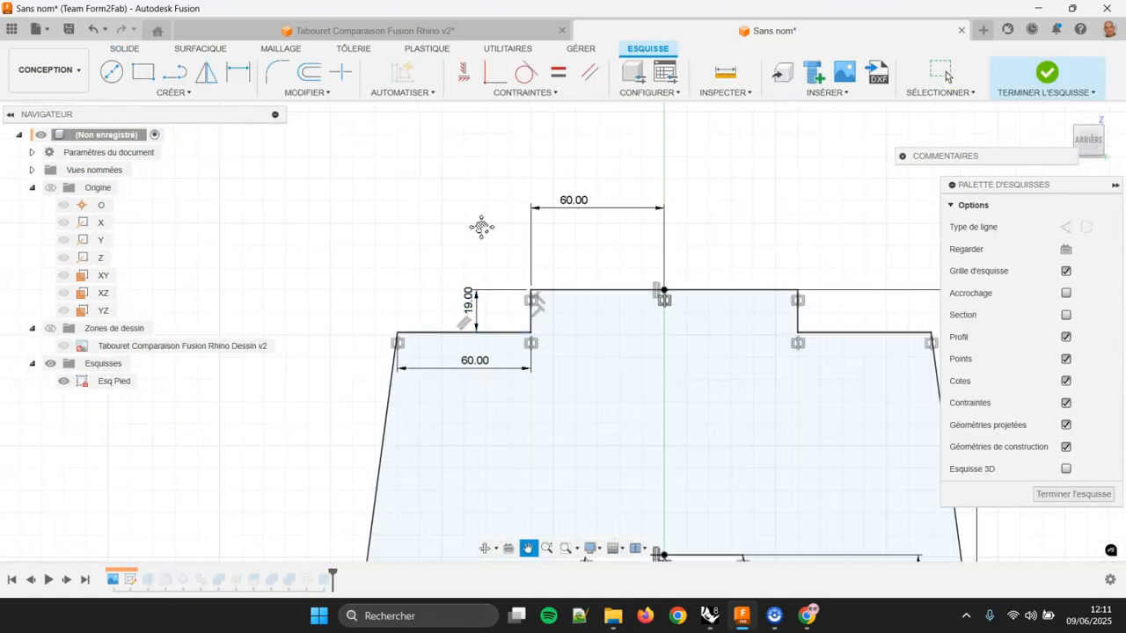
scroll(488, 282, "up", 3)
double_click(469, 323)
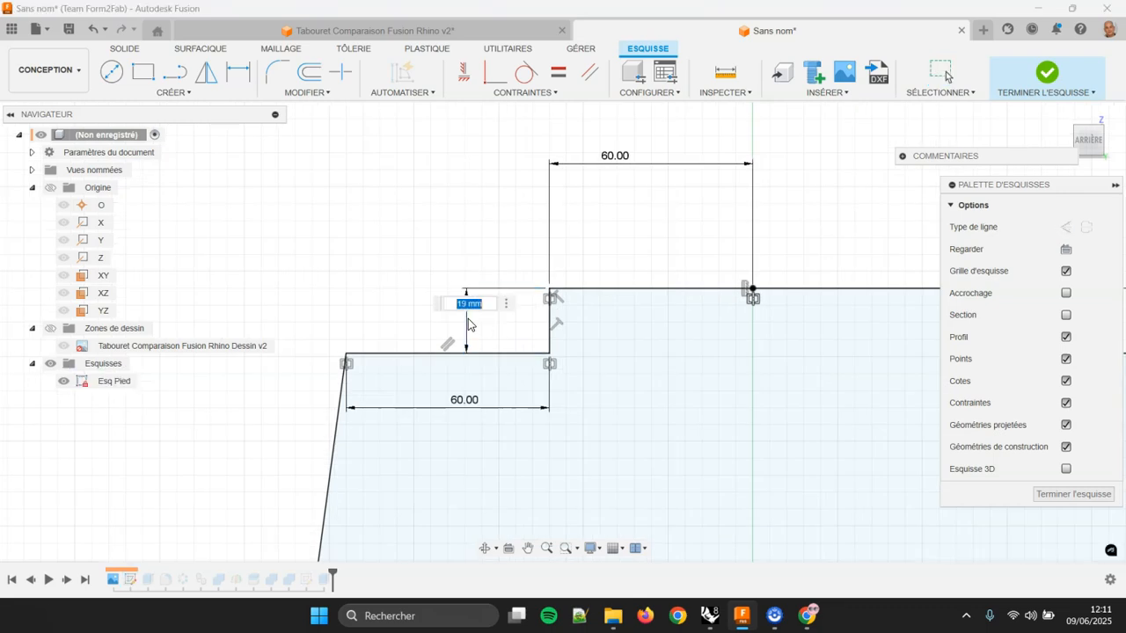
type("E")
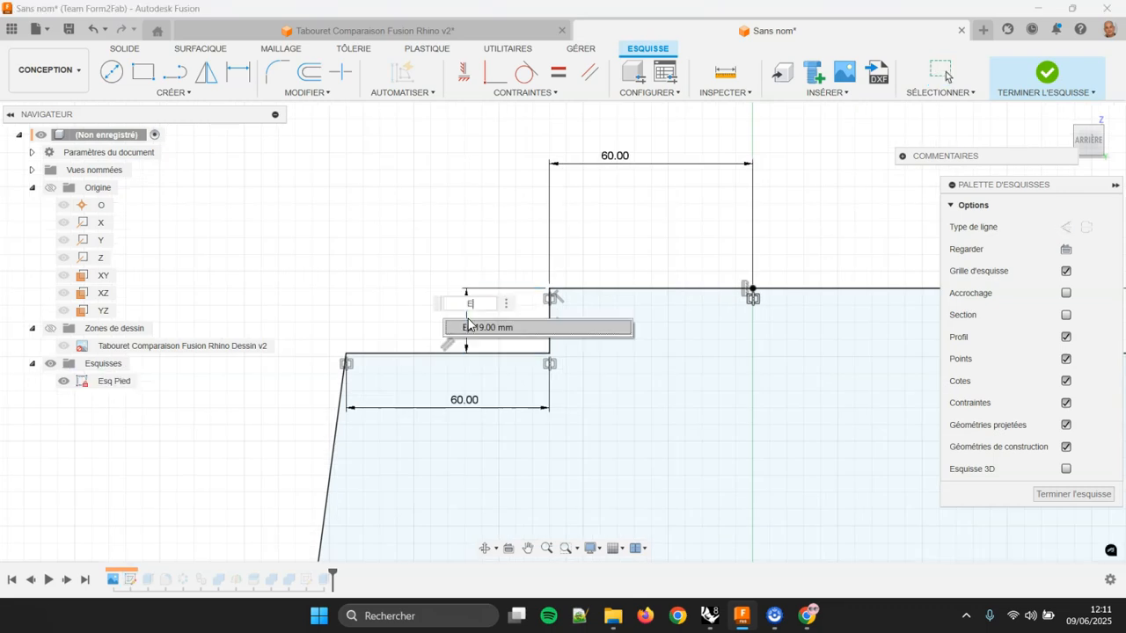
type("p")
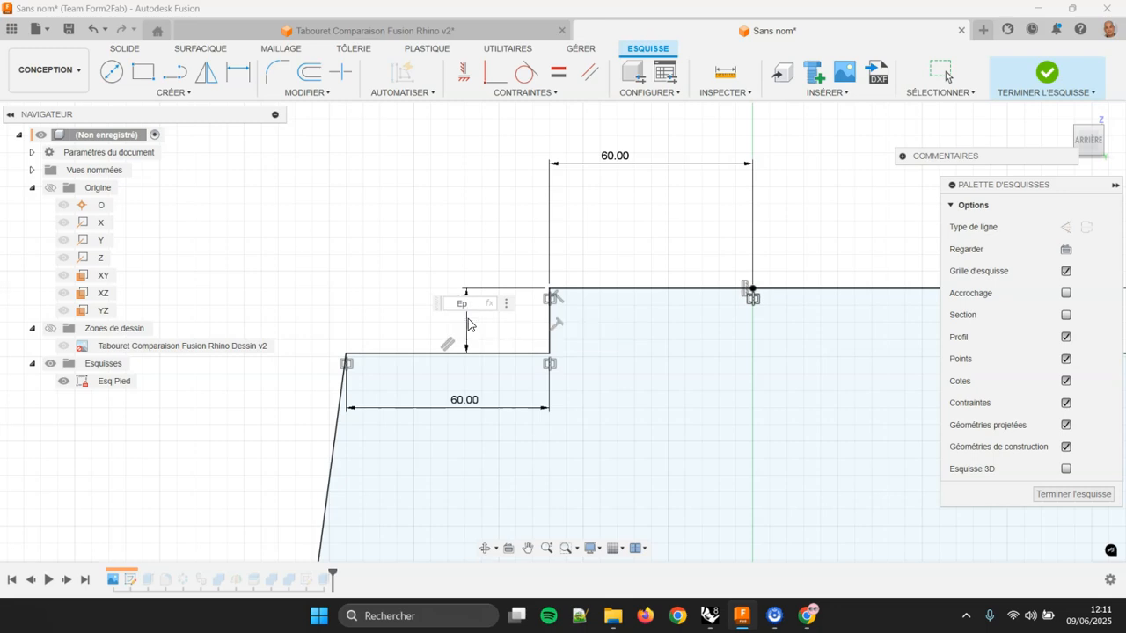
key("Return")
scroll(468, 321, "down", 4)
middle_click_drag(467, 320, 445, 287)
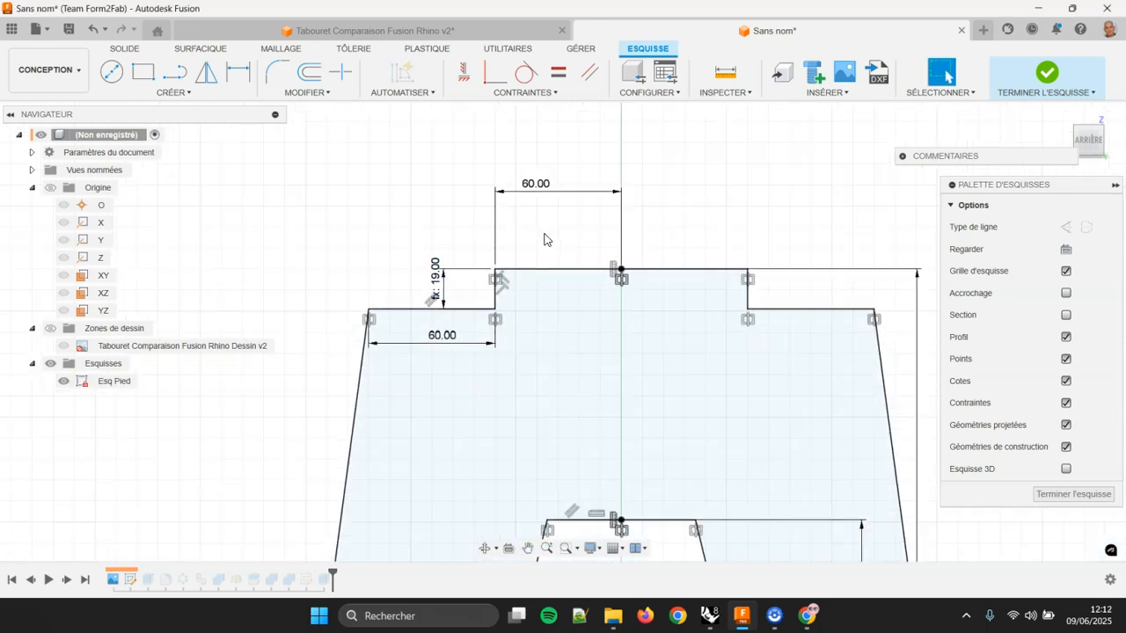
left_click(1047, 81)
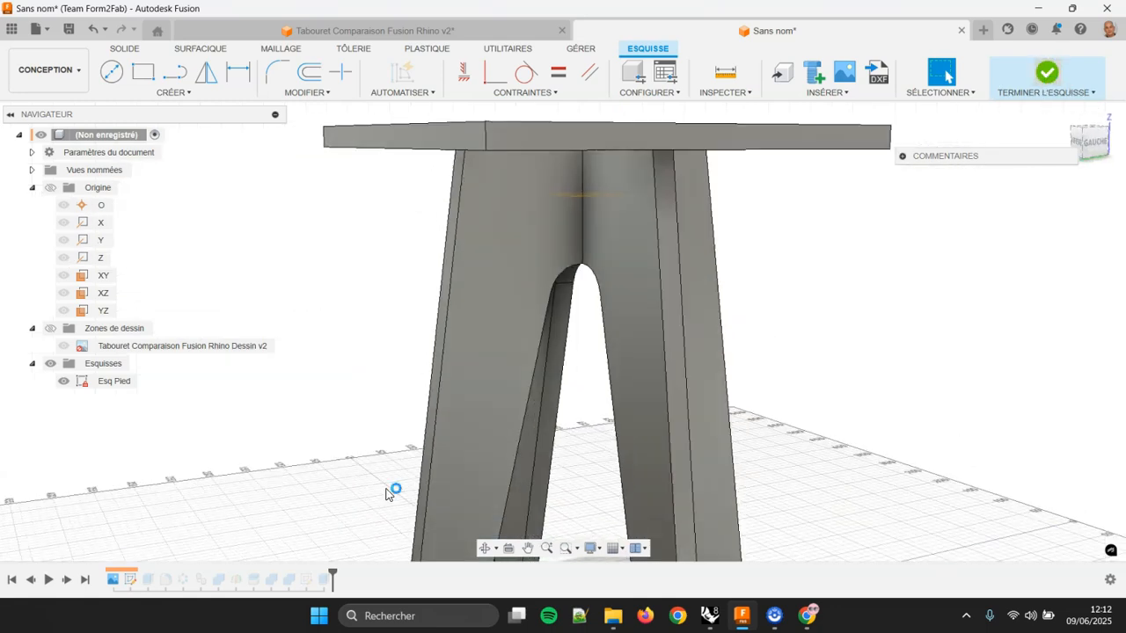
- Edit the symmetric extrusion of the leg profile and set its distance to Ep
left_click(149, 579)
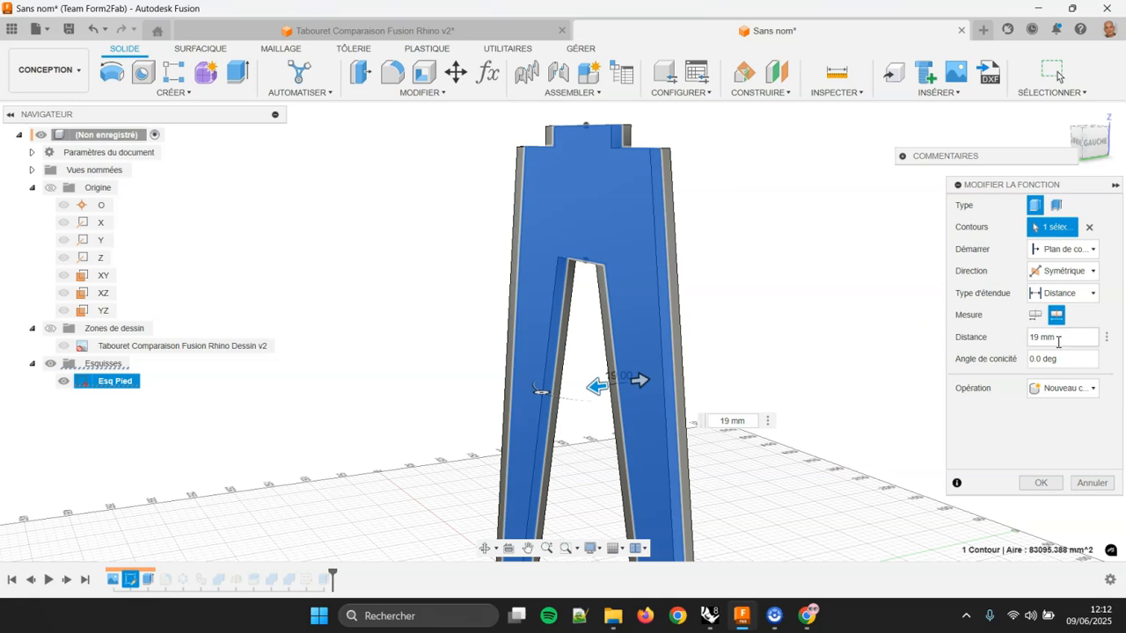
left_click(1050, 336)
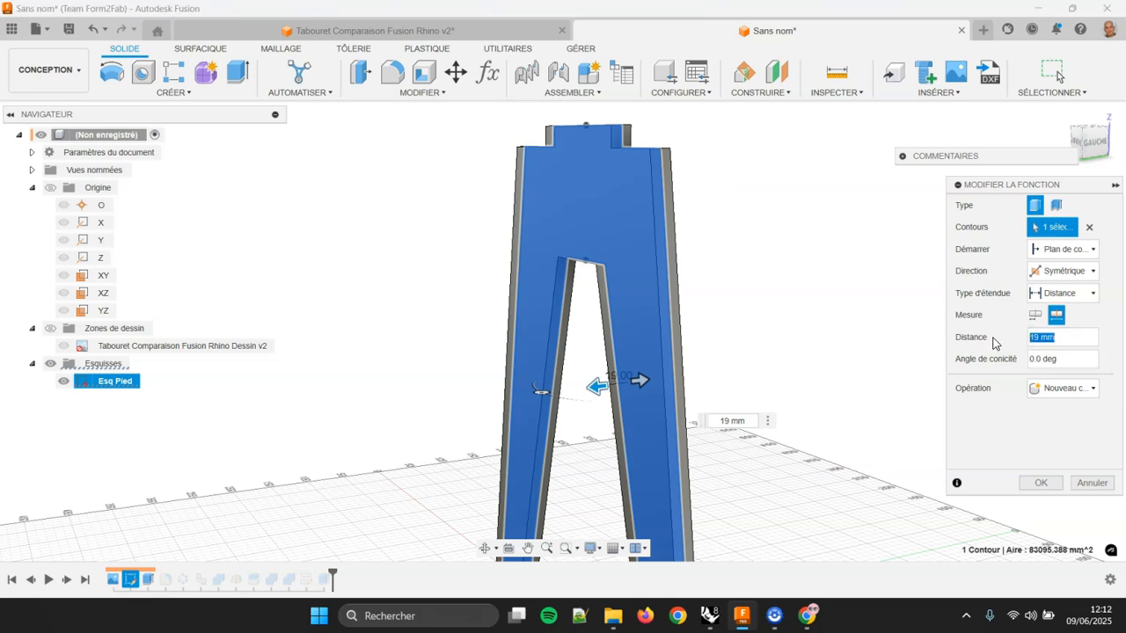
type("Ep")
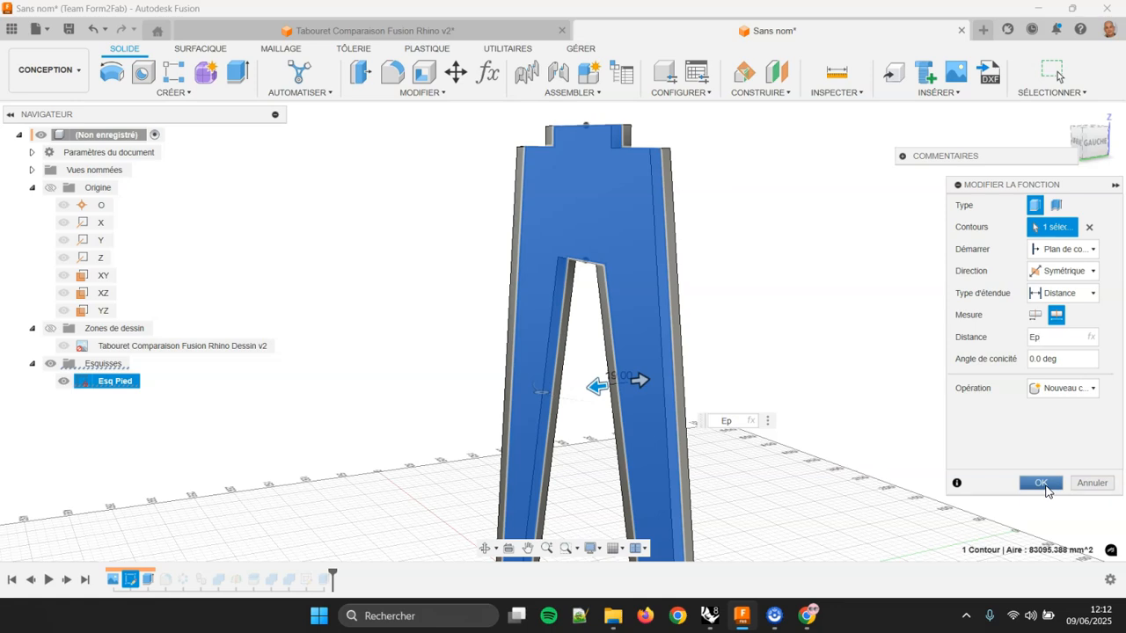
left_click(1042, 483)
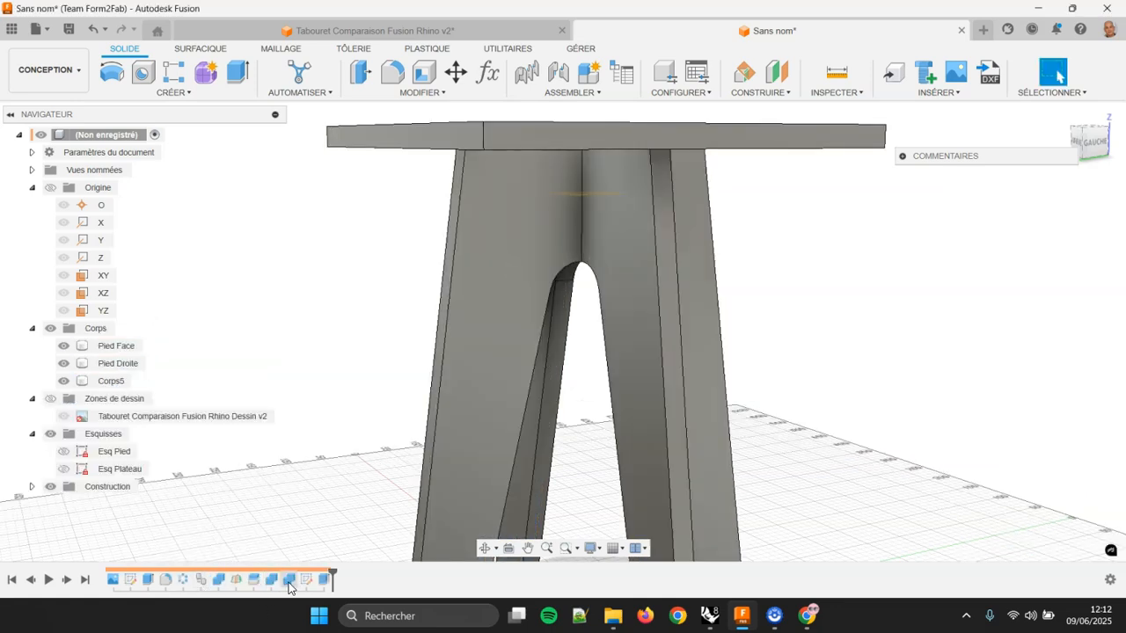
- Rename the seat body Corps5 as Plateau
left_click(325, 580)
left_click(116, 382)
double_click(115, 382)
type("PL")
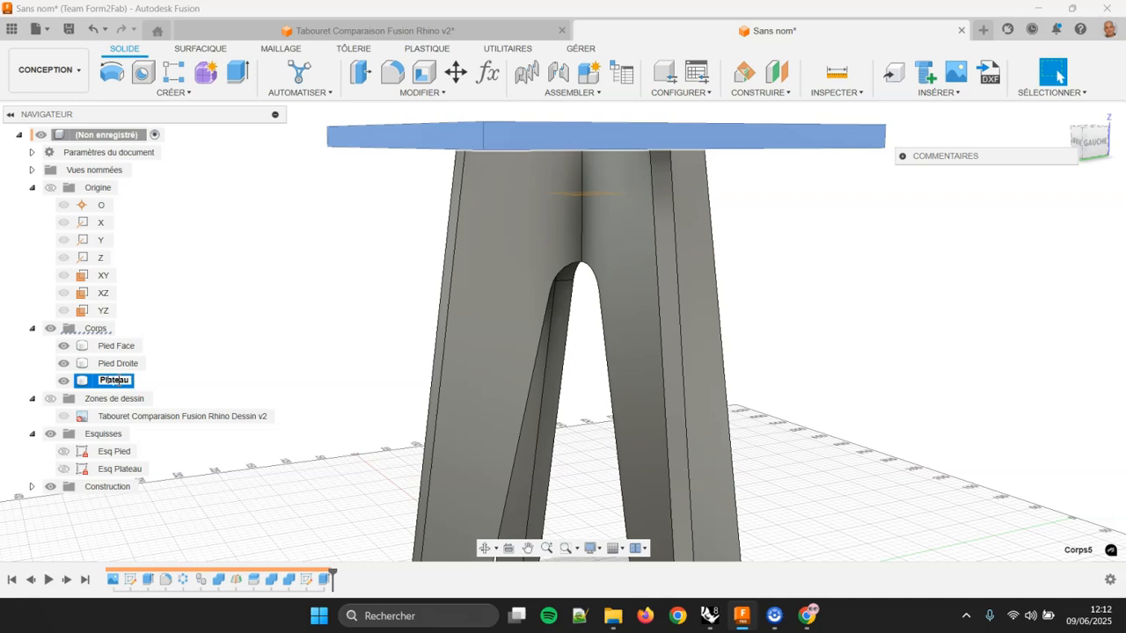
left_click(264, 378)
- Edit the seat extrusion and set its distance to the parameter Ep
double_click(326, 580)
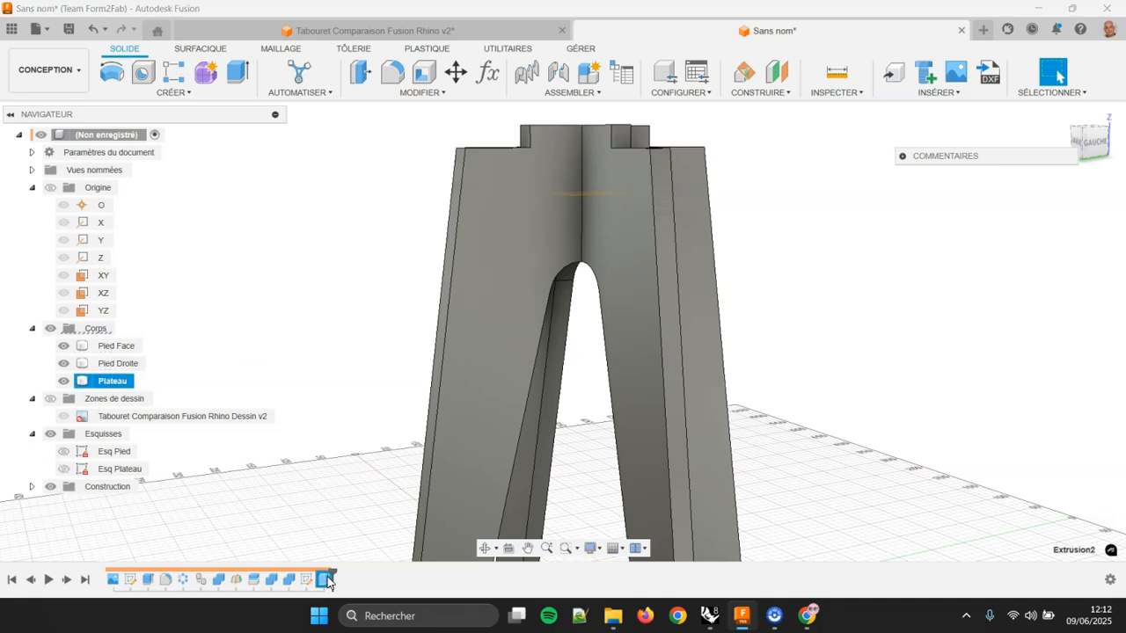
left_click_drag(1059, 319, 971, 324)
type("Ep")
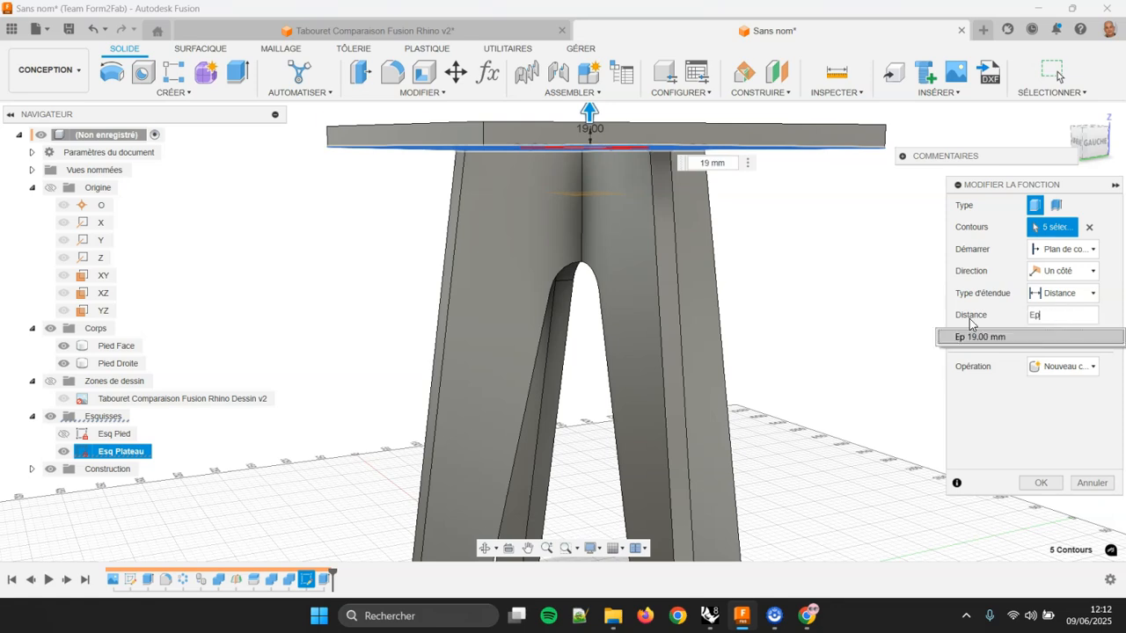
left_click(1043, 479)
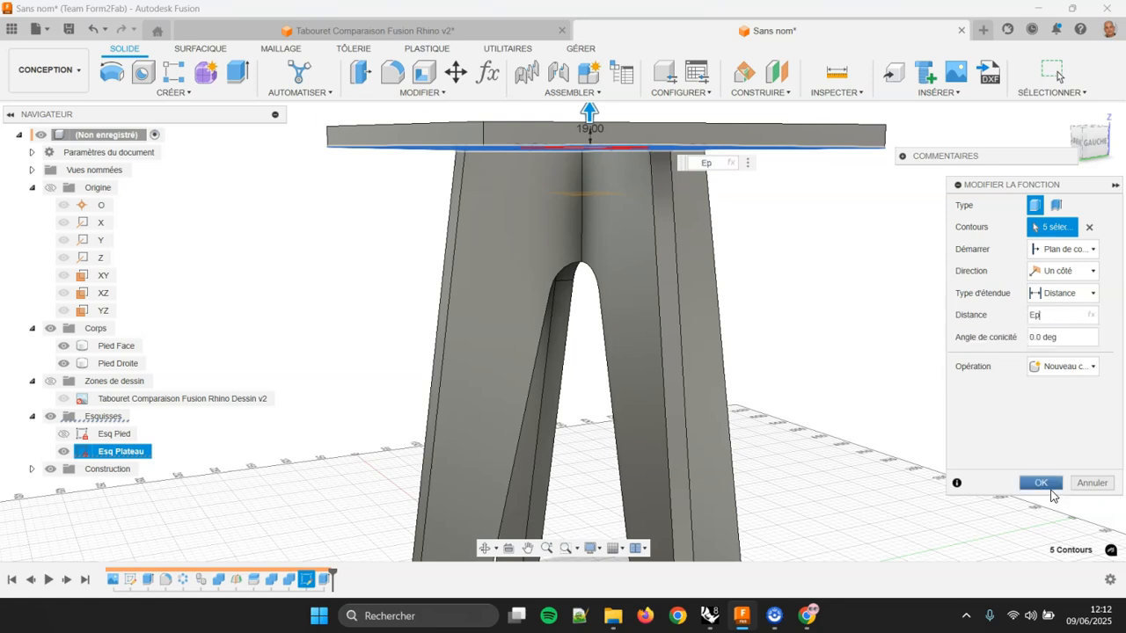
left_click(1029, 481)
- Set the user parameter Ep to 15 mm
scroll(845, 409, "down", 2)
middle_click_drag(810, 381, 809, 393, "shift")
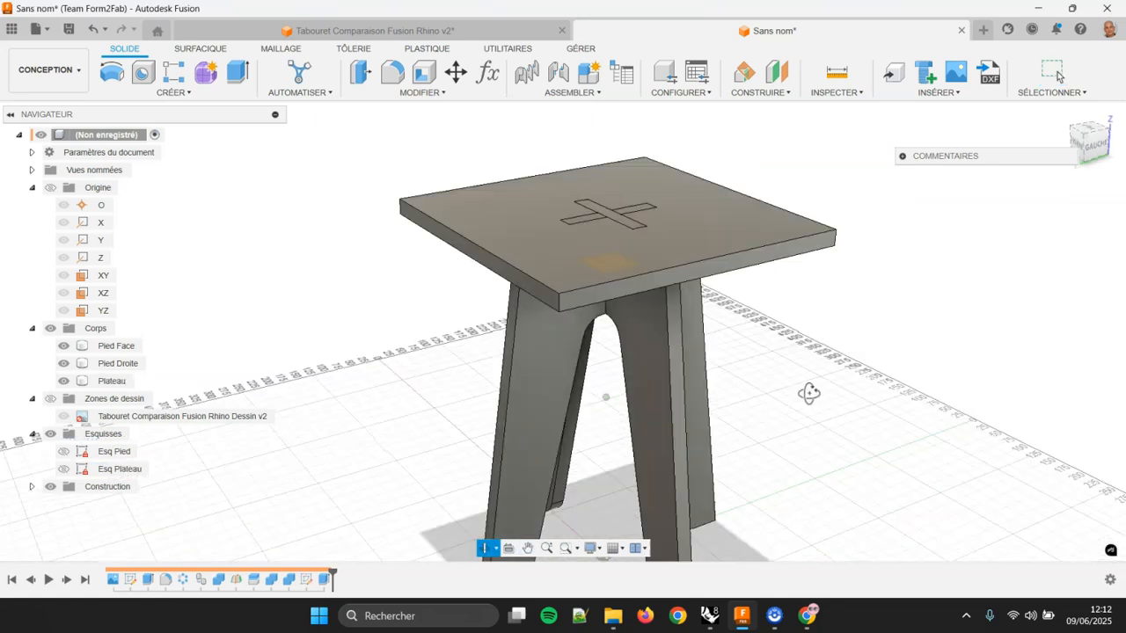
left_click(420, 93)
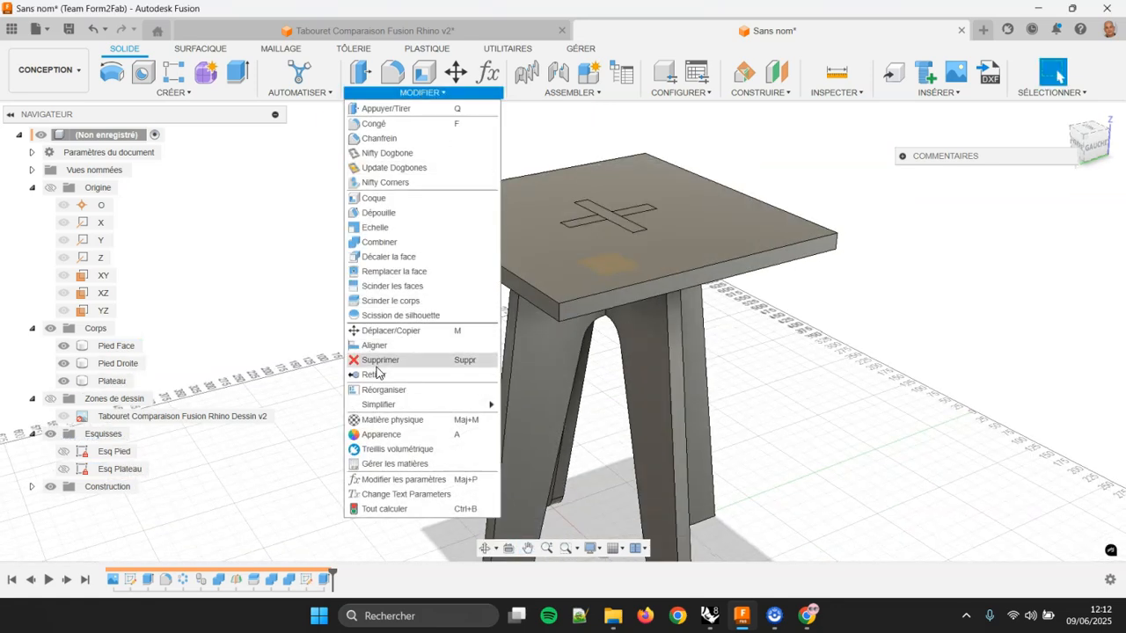
left_click(403, 481)
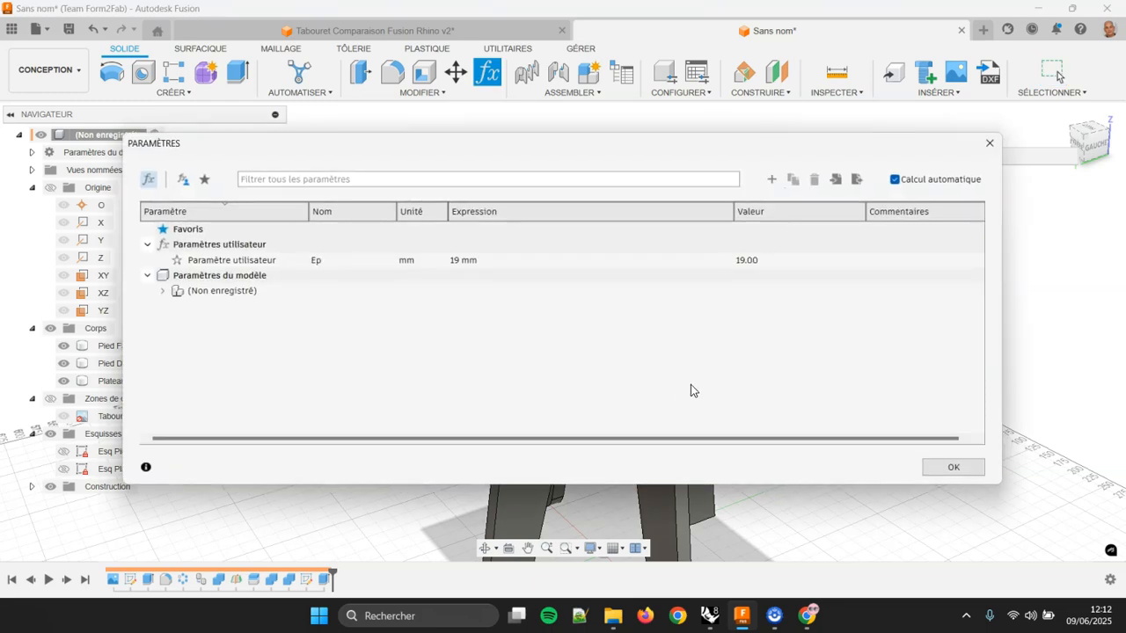
left_click_drag(466, 156, 455, 229)
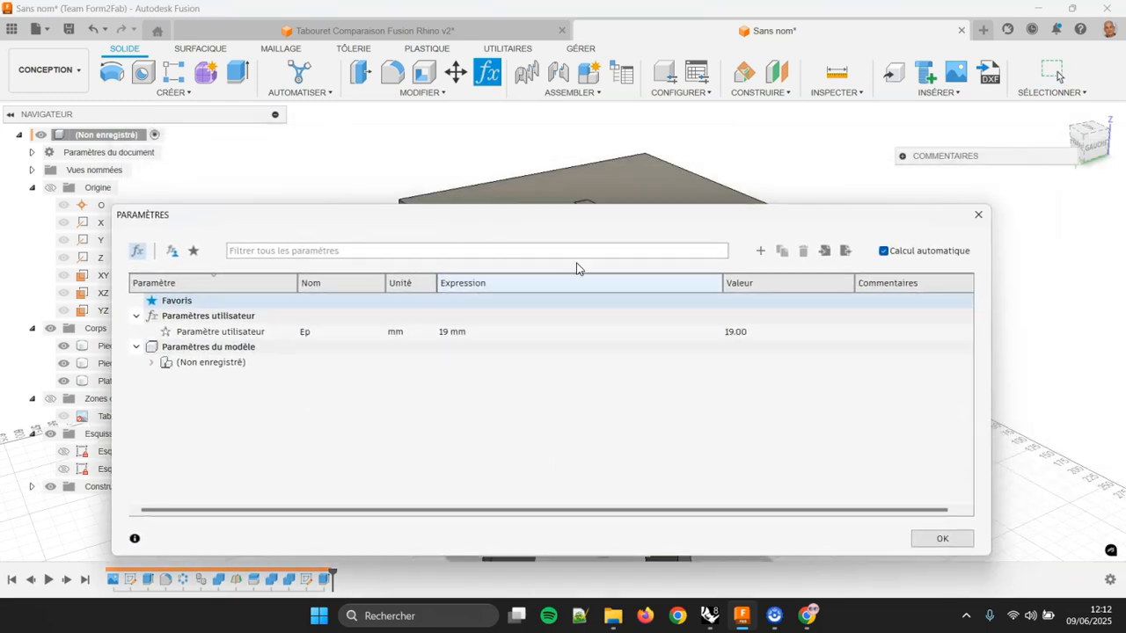
left_click(747, 333)
left_click(495, 333)
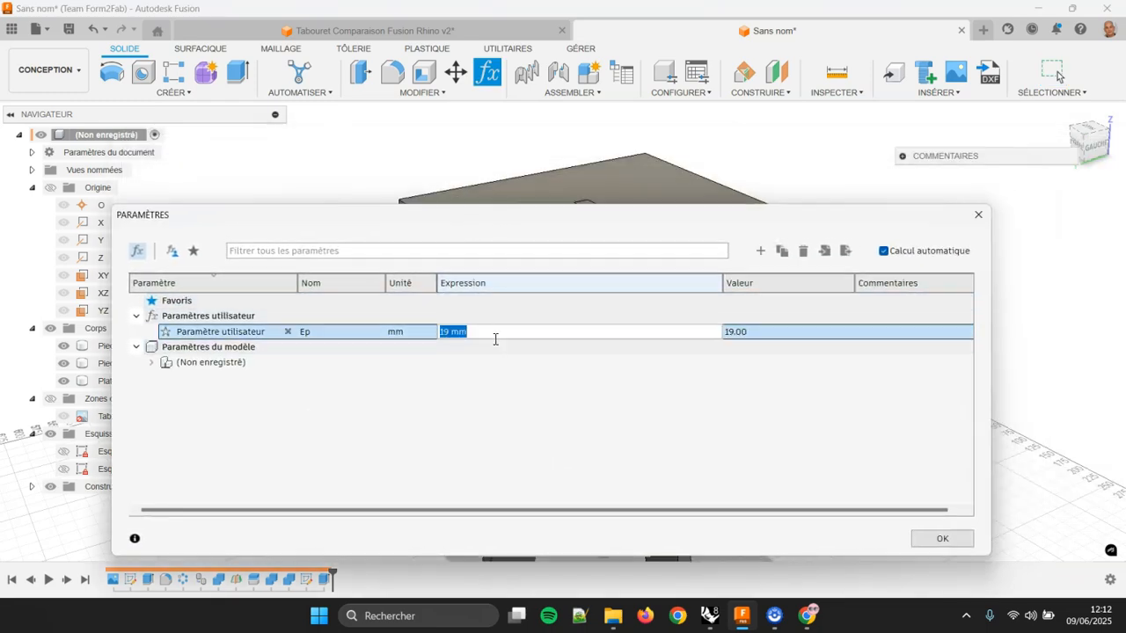
type("15")
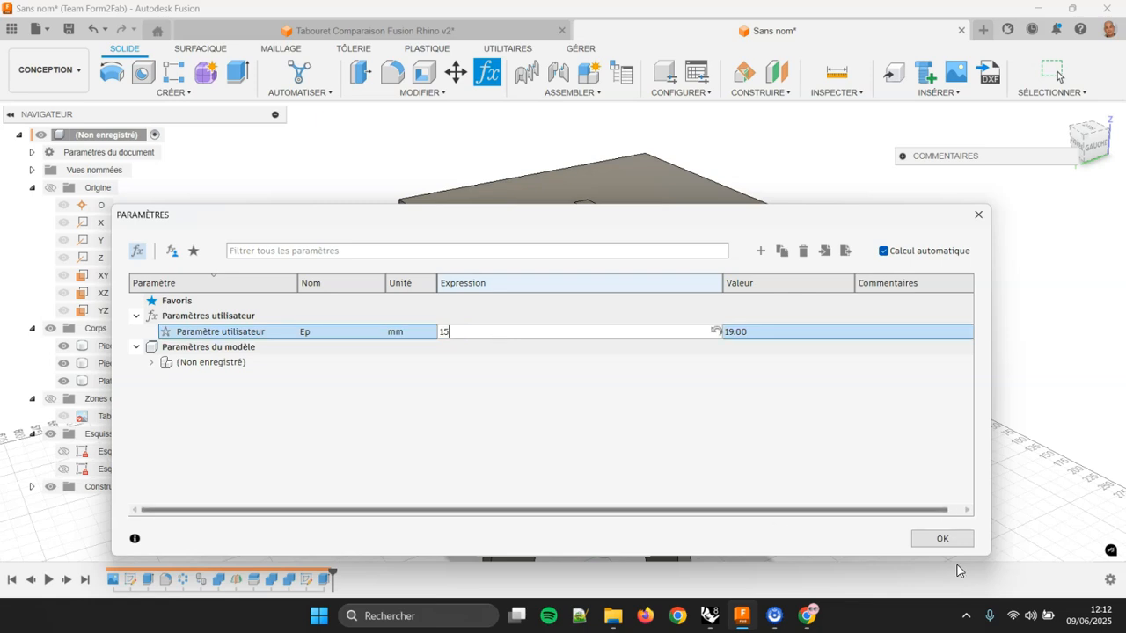
left_click(942, 540)
- Measure the length of the seat's vertical corner edge to check the Plateau thickness
left_click(708, 336)
mouse_move(708, 336)
middle_mouse_down("shift")
mouse_move(695, 329)
mouse_move(782, 281)
mouse_move(711, 329)
mouse_move(609, 320)
mouse_move(648, 311)
mouse_move(706, 326)
middle_mouse_up("shift")
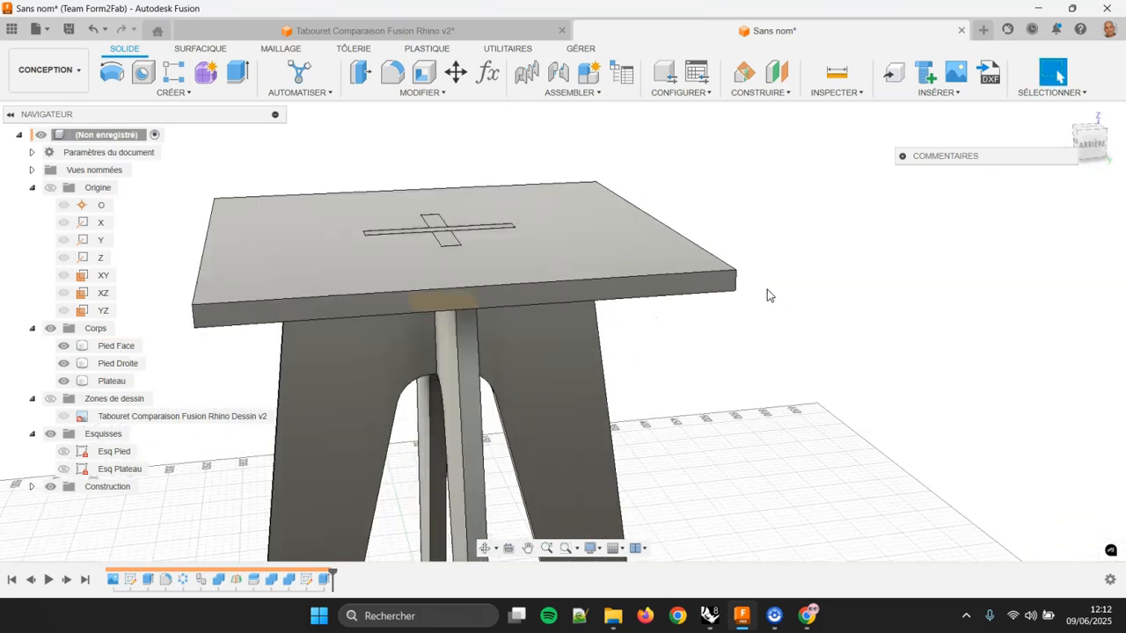
left_click(847, 82)
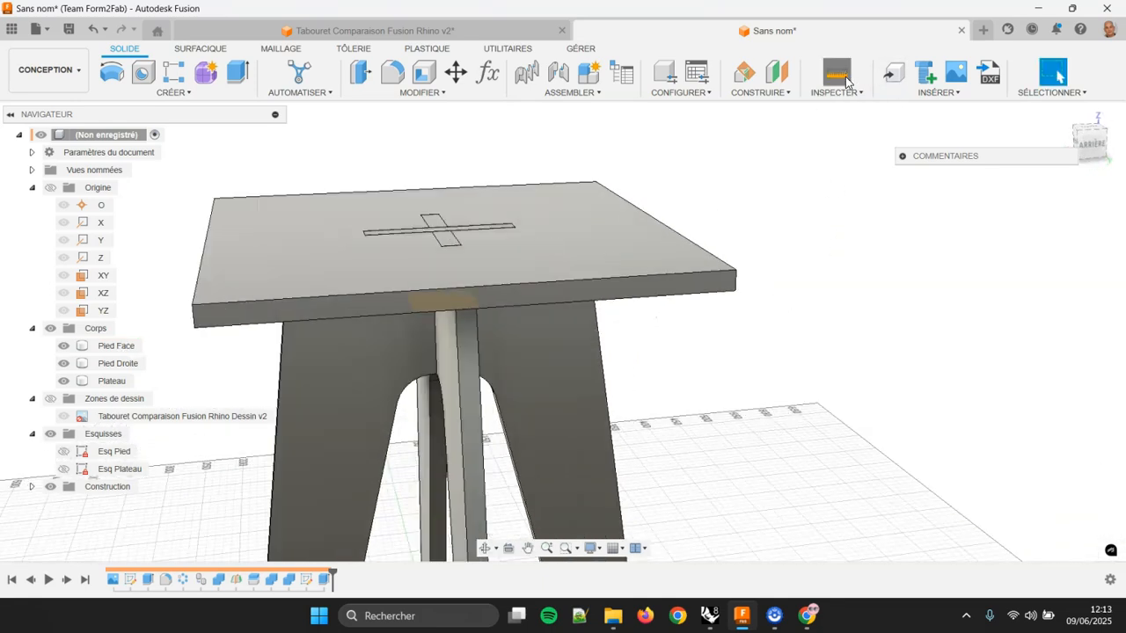
scroll(761, 284, "up", 3)
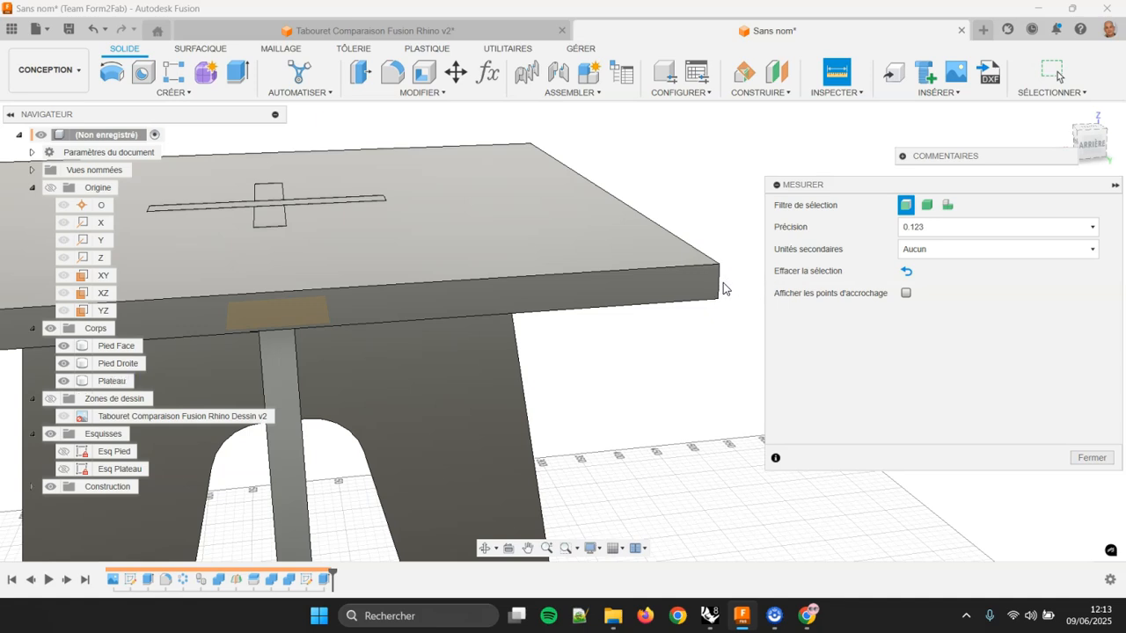
left_click(719, 291)
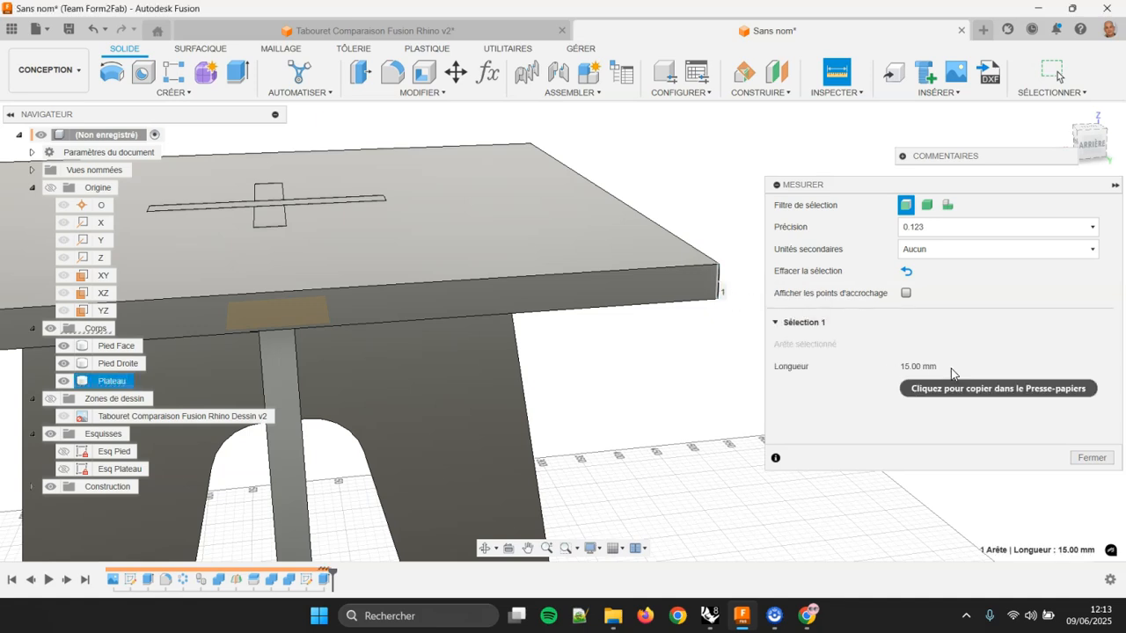
left_click(1092, 458)
scroll(595, 327, "down", 5)
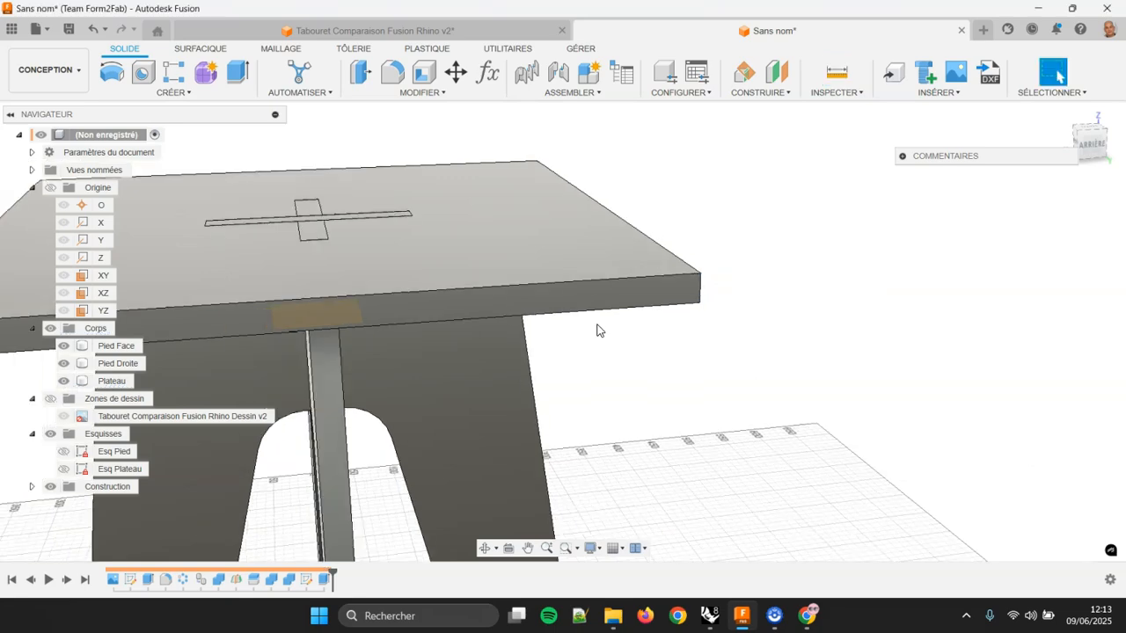
- Open the Esq Pied sketch for editing and add a user parameter Haut in mm with the expression 350
middle_click_drag(772, 279, 797, 299, "shift")
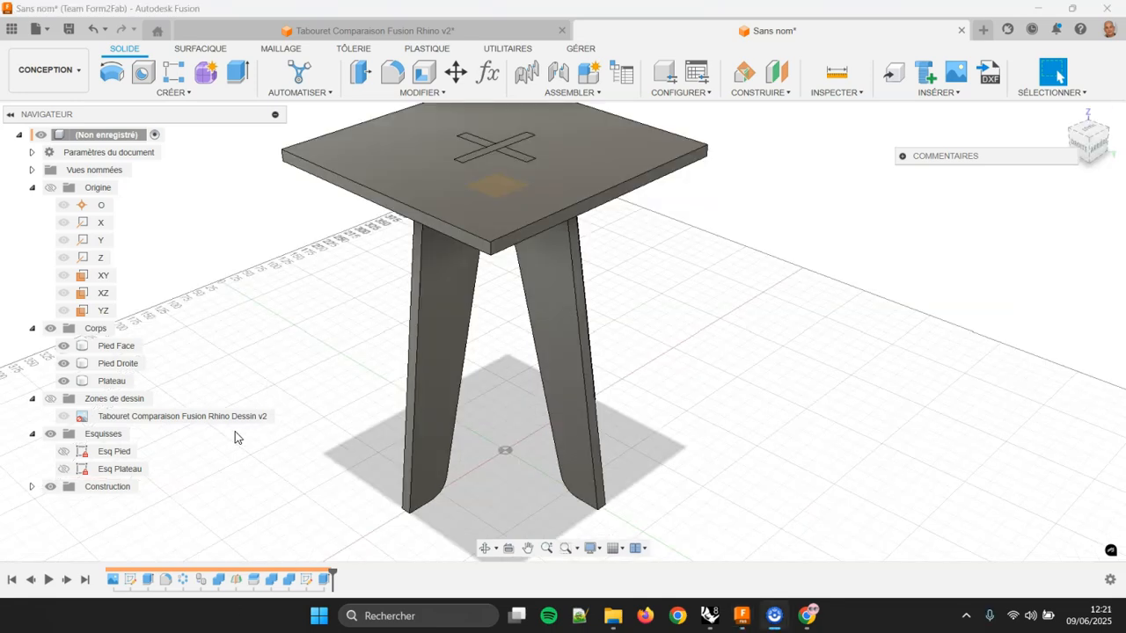
left_click(82, 452)
double_click(82, 451)
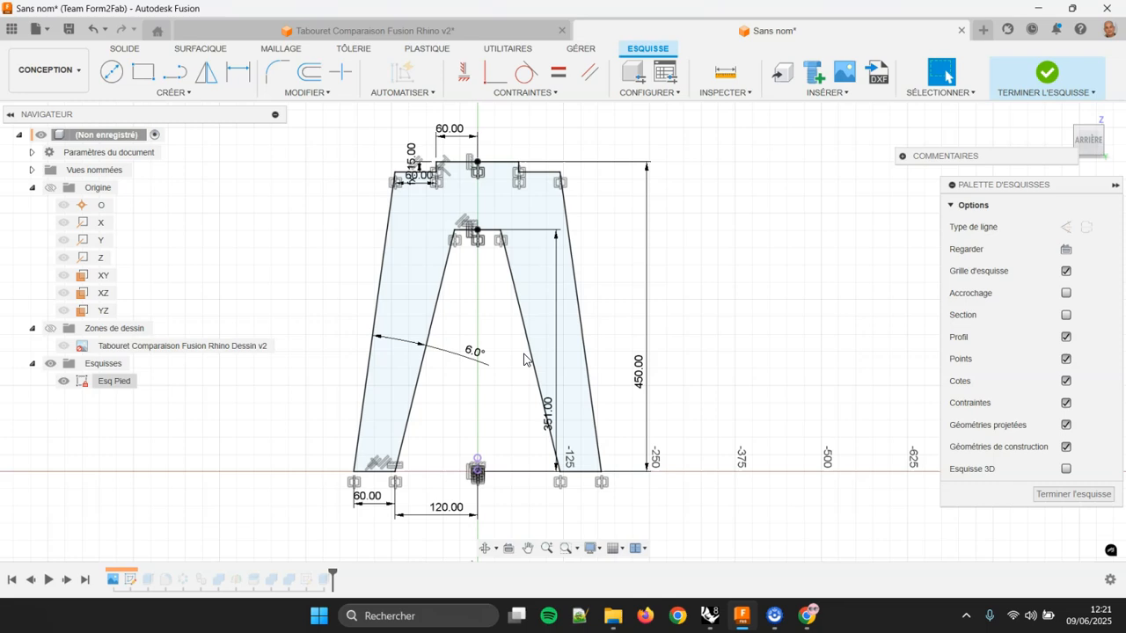
left_click(307, 93)
left_click(340, 247)
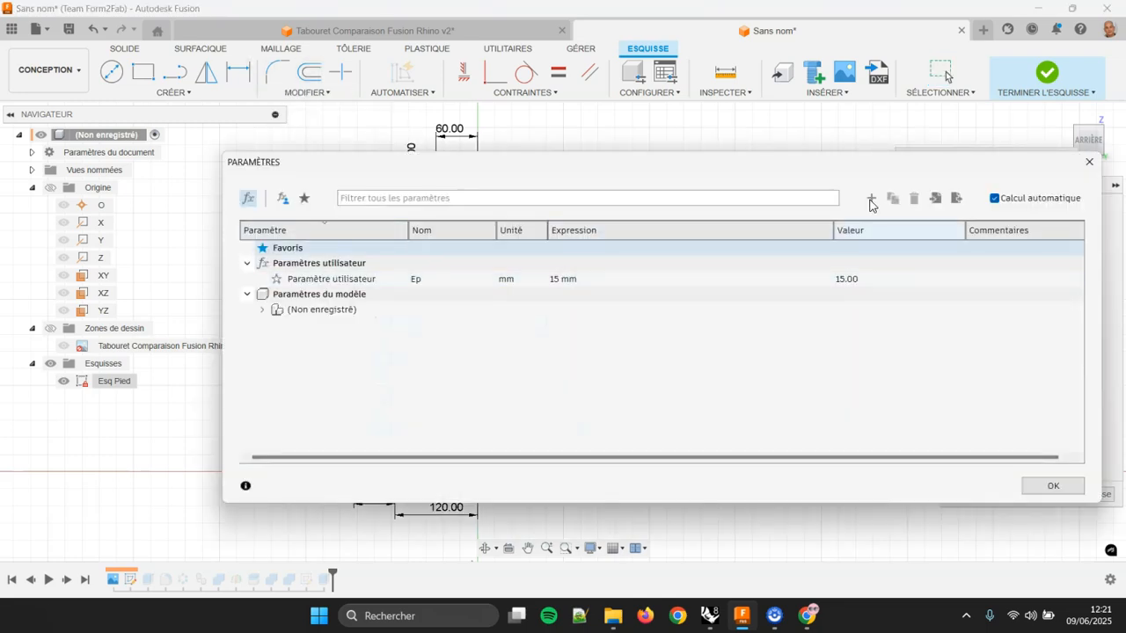
left_click(871, 201)
type("Haut")
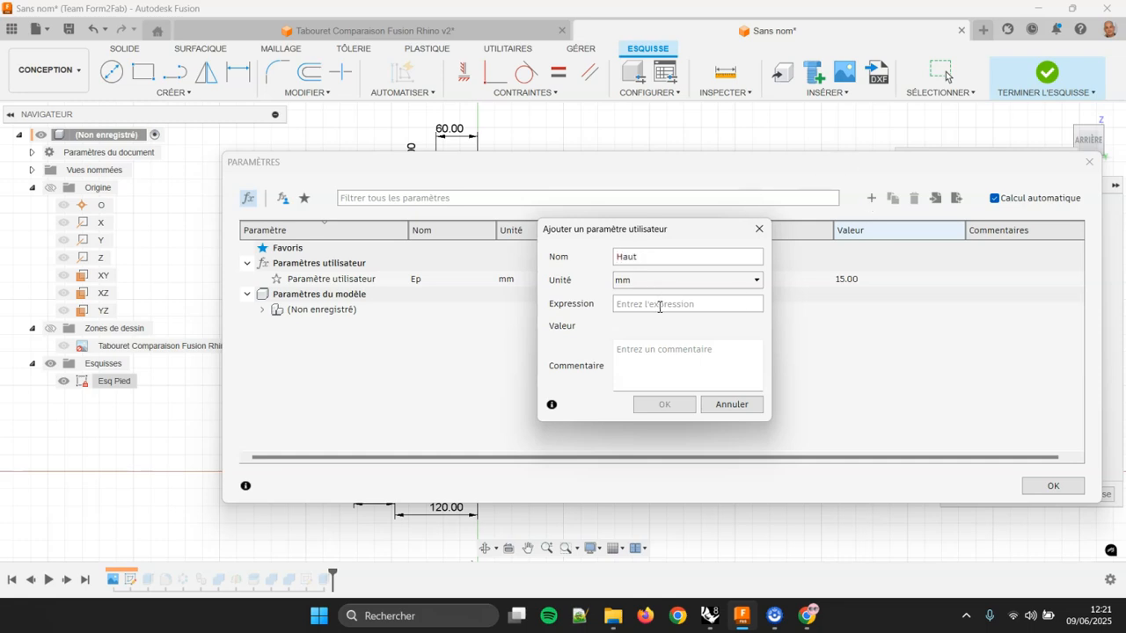
type("35")
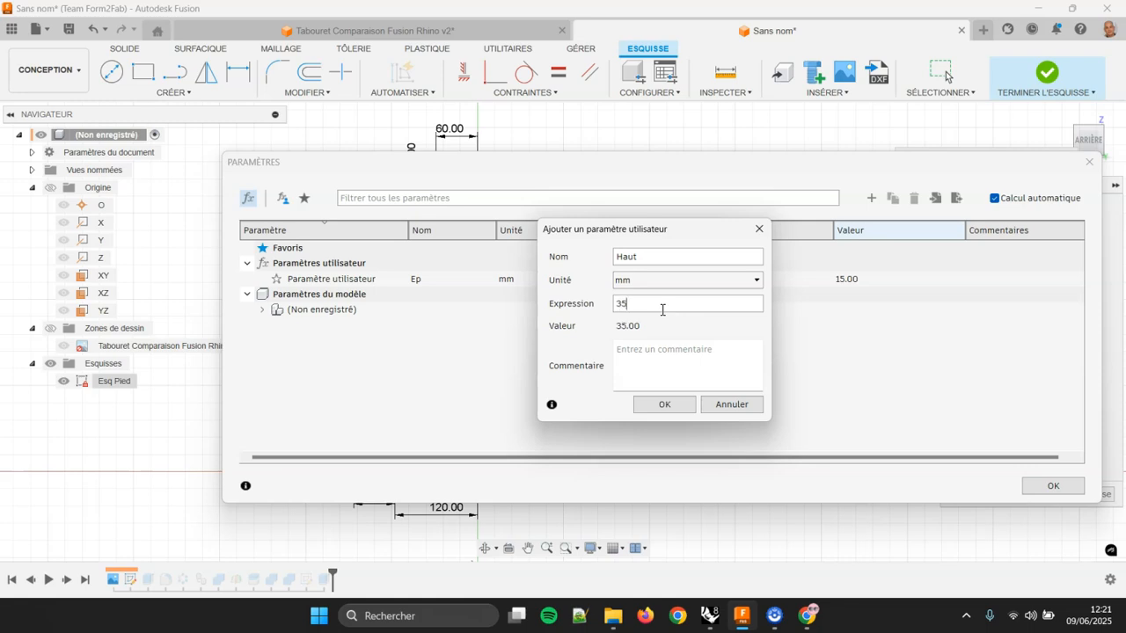
type("0")
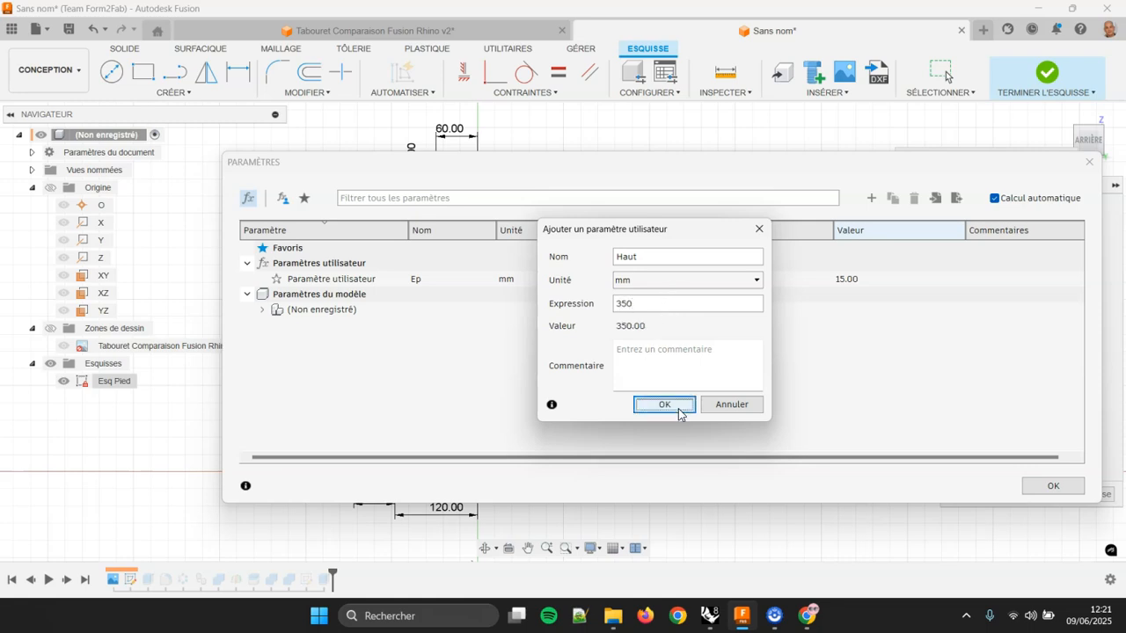
left_click(678, 408)
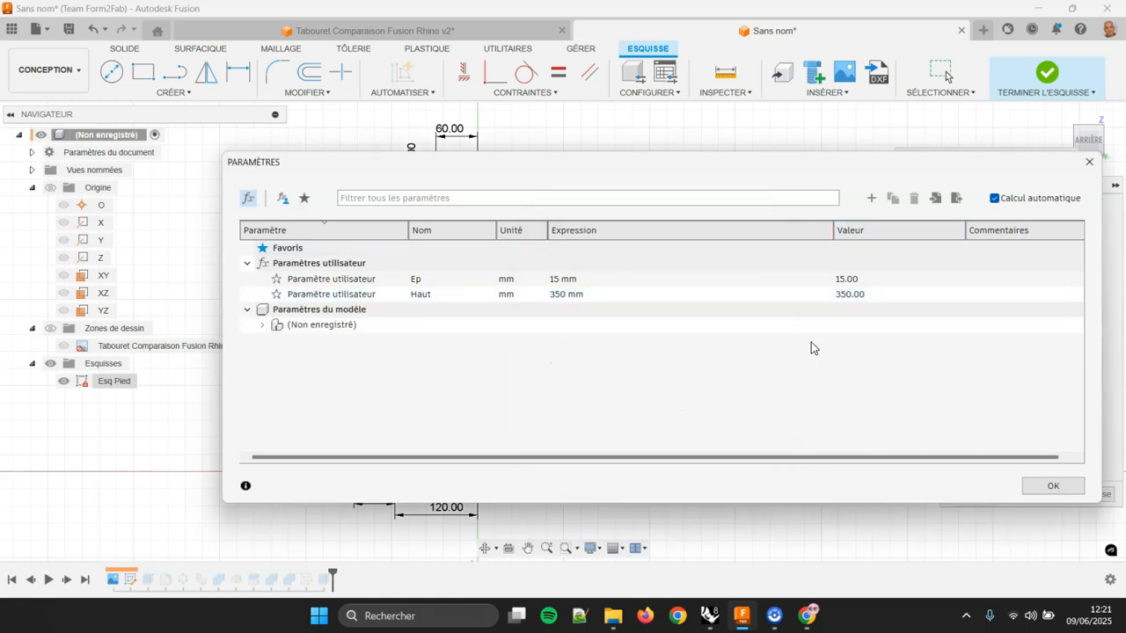
left_click(1060, 489)
- Link the leg profile's overall height dimension to the parameter Haut
middle_click_drag(688, 373, 693, 373)
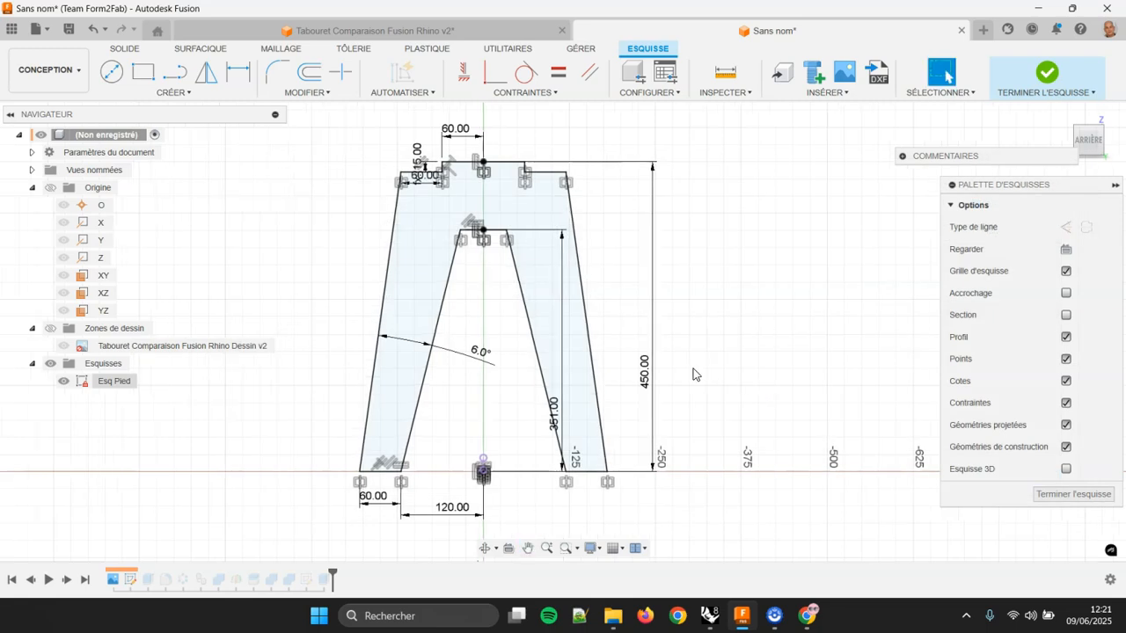
double_click(654, 393)
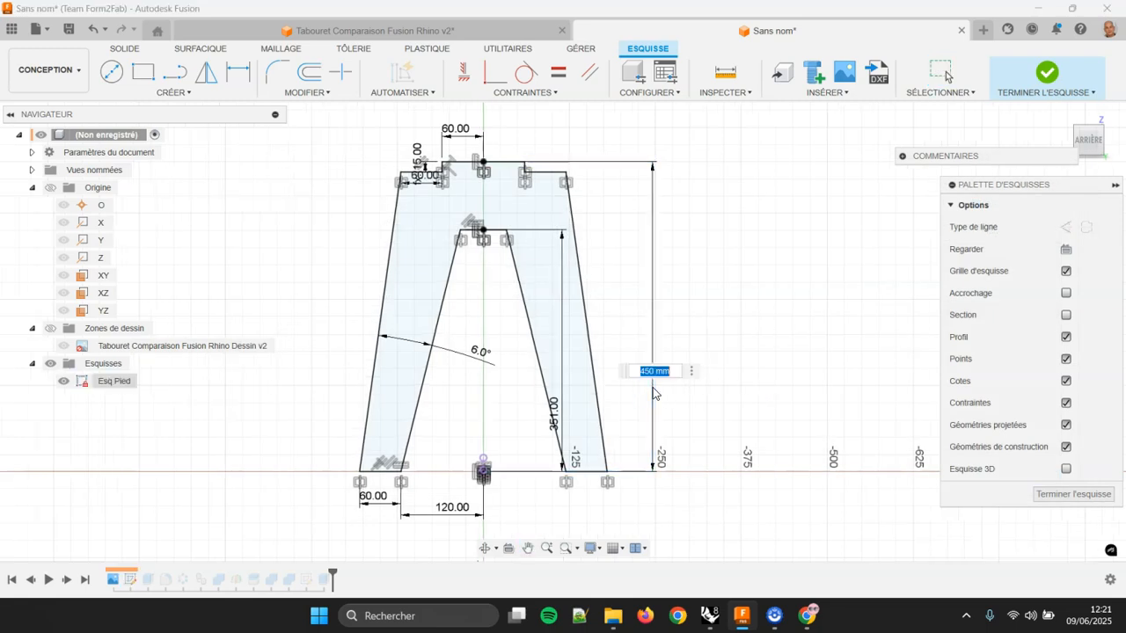
type("Haut")
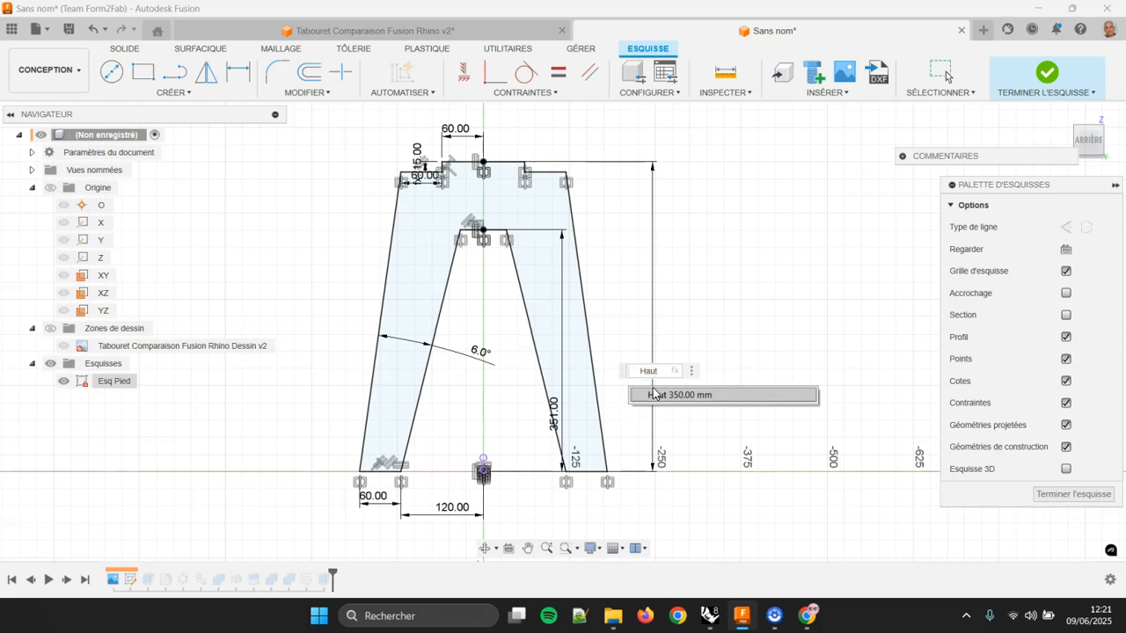
left_click(653, 394)
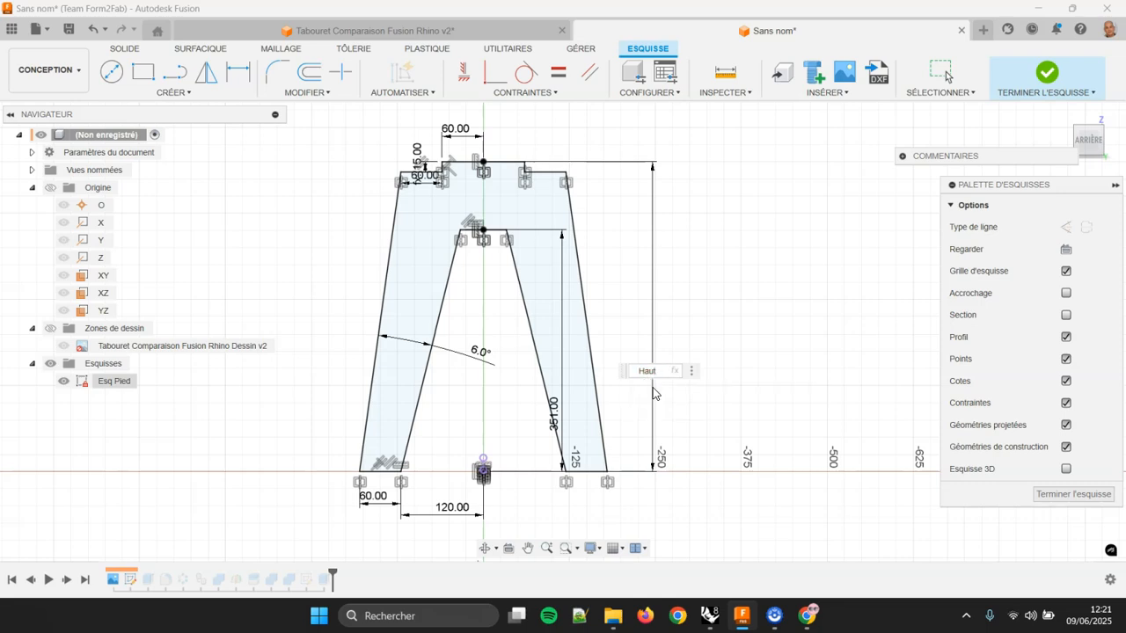
key("Return")
- Reposition the 351 mm height dimension of the leg opening outside the leg profile
scroll(591, 286, "up", 3)
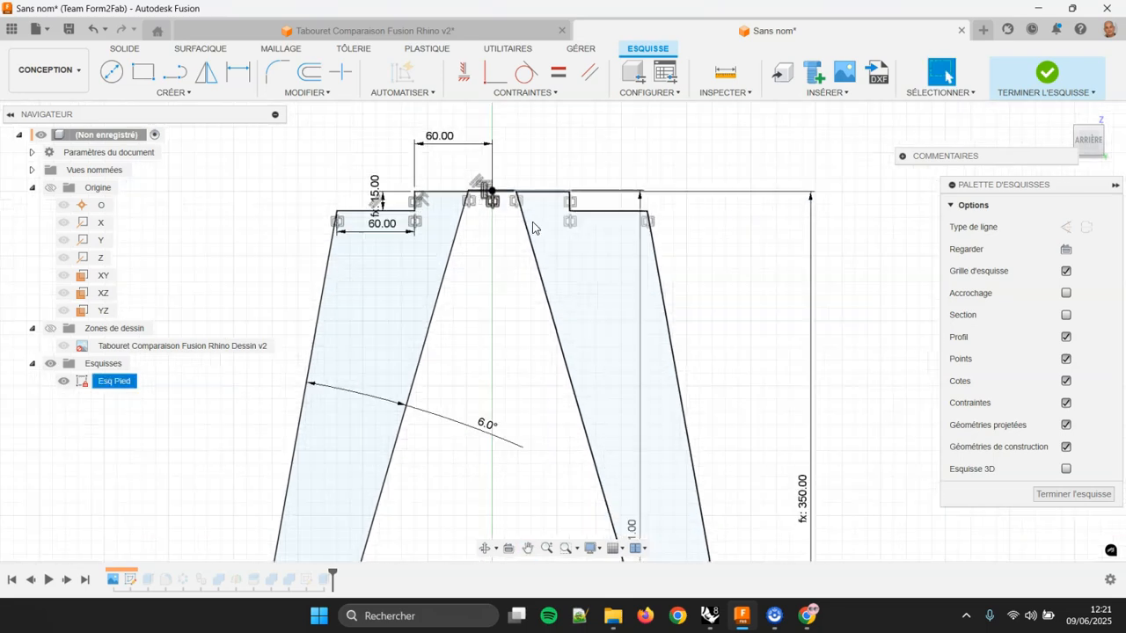
scroll(479, 220, "down", 3)
left_click(493, 190)
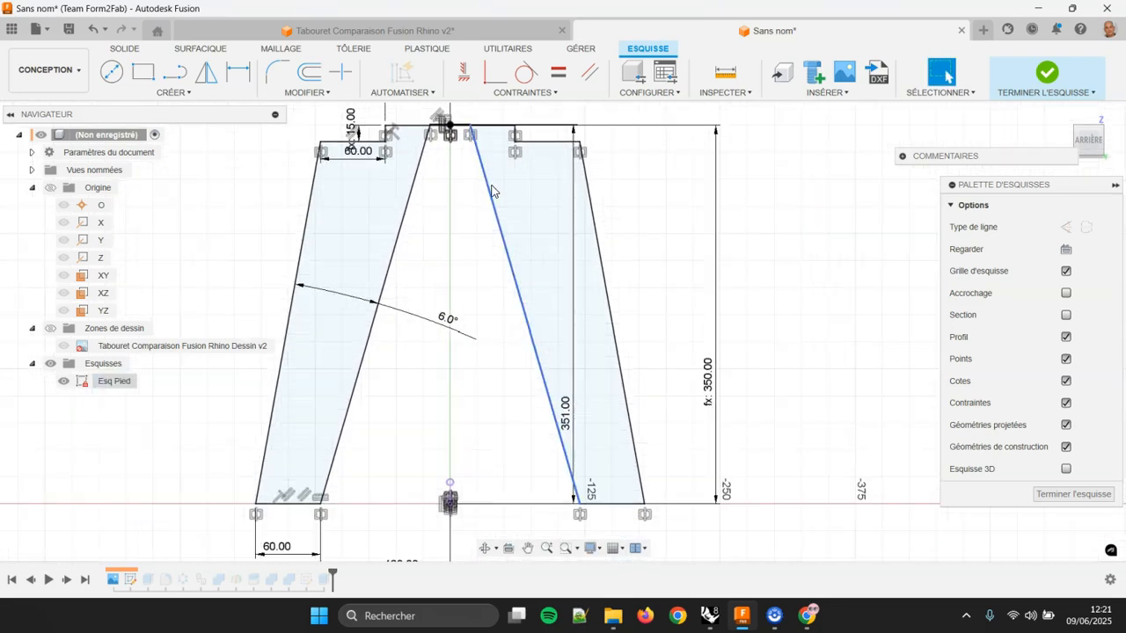
scroll(563, 264, "down", 1)
middle_click_drag(643, 306, 612, 317)
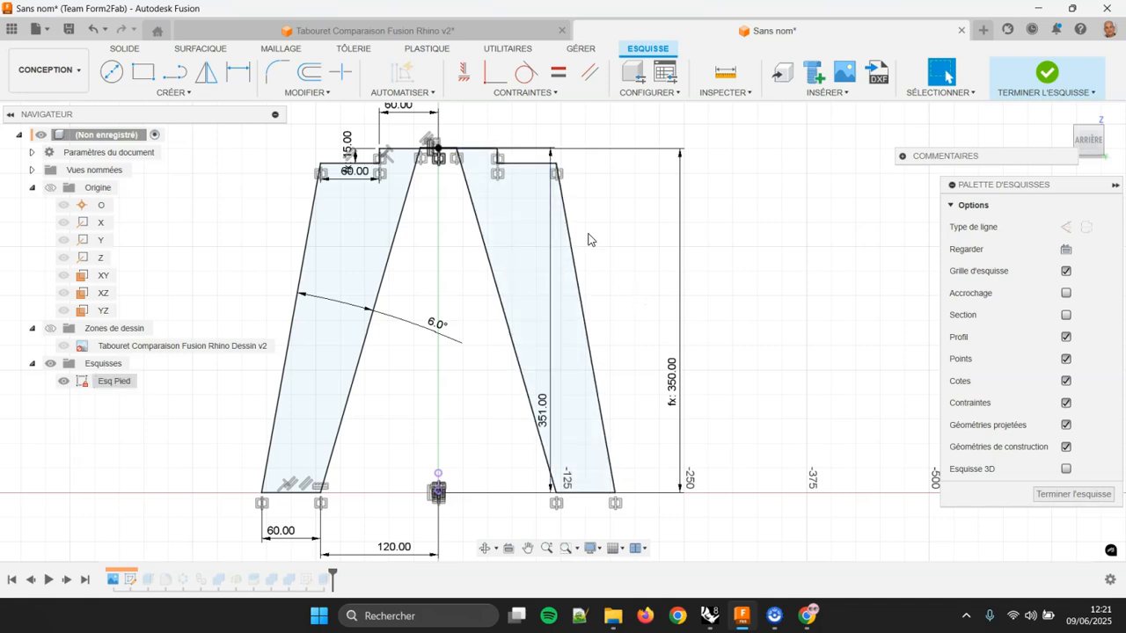
left_click_drag(551, 239, 621, 243)
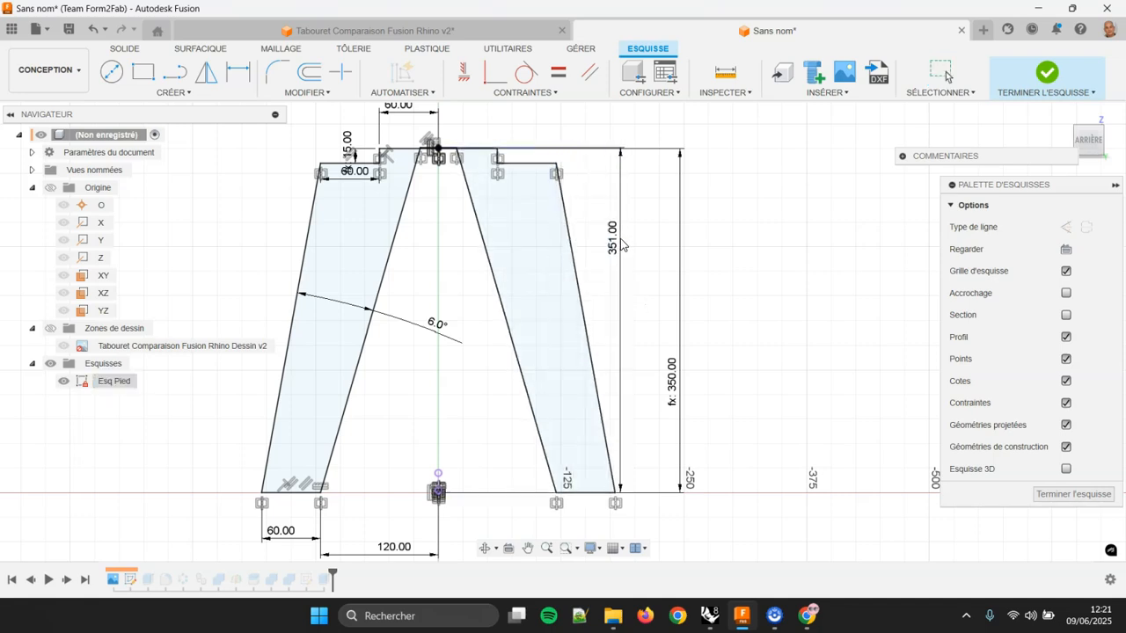
- Delete the 351 mm height dimension that fixes the opening's upper edge above the base
middle_click_drag(533, 192, 535, 227)
scroll(454, 187, "up", 3)
mouse_move(436, 209)
middle_mouse_down()
mouse_move(416, 238)
mouse_move(430, 187)
middle_mouse_up()
scroll(411, 250, "down", 3)
scroll(426, 177, "down", 2)
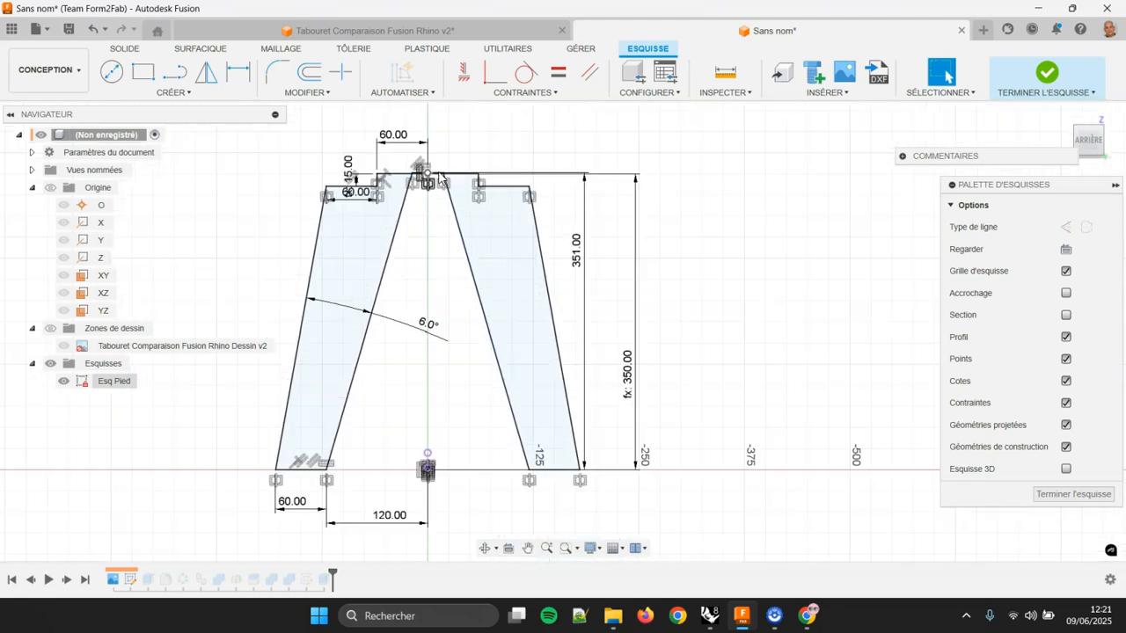
scroll(426, 178, "up", 1)
middle_click_drag(578, 283, 553, 287)
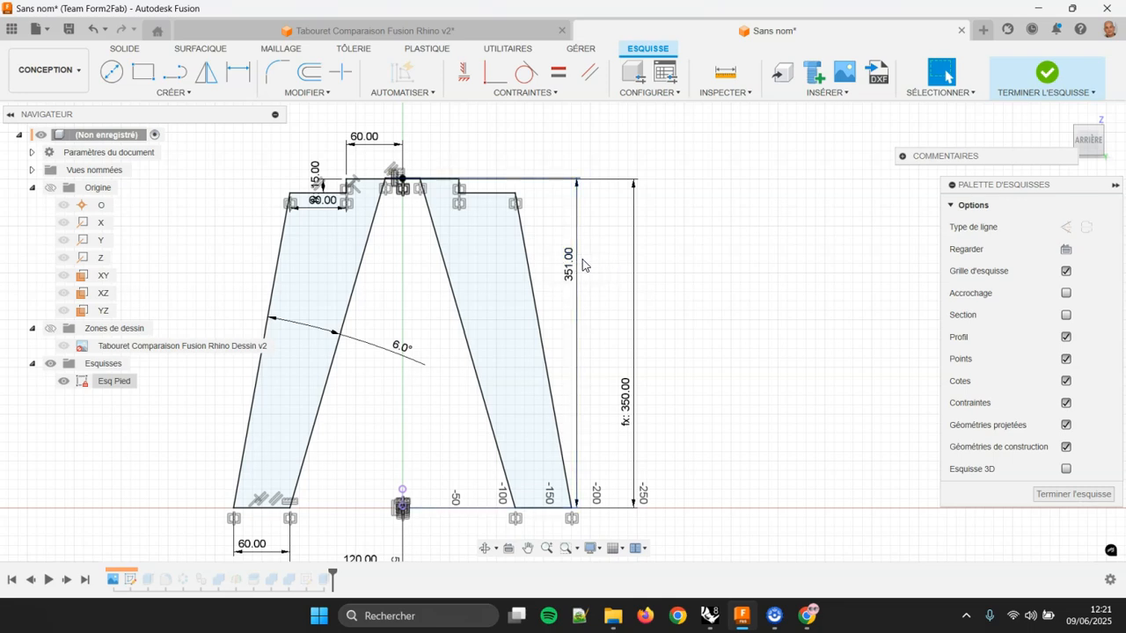
middle_click_drag(600, 262, 618, 247)
scroll(617, 247, "up", 1)
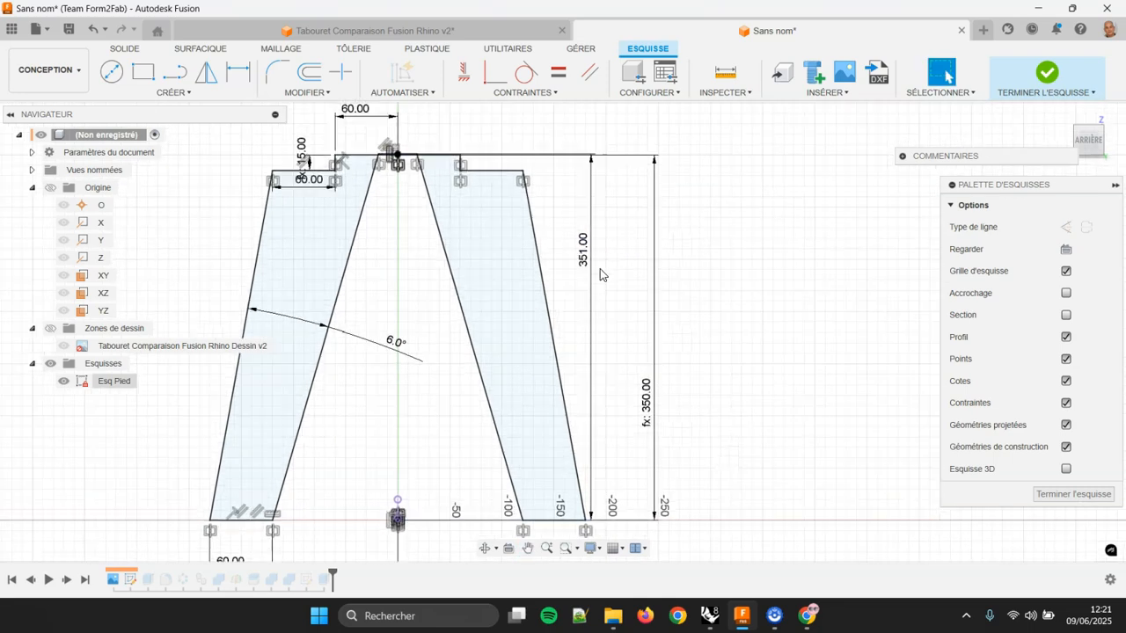
left_click(590, 269)
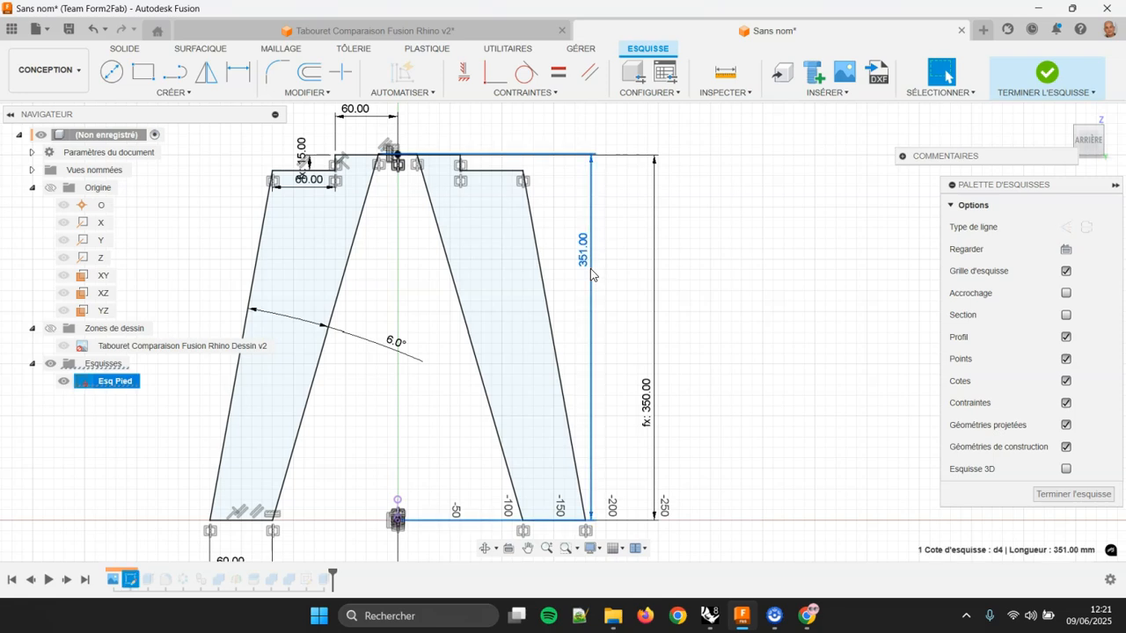
key("Delete")
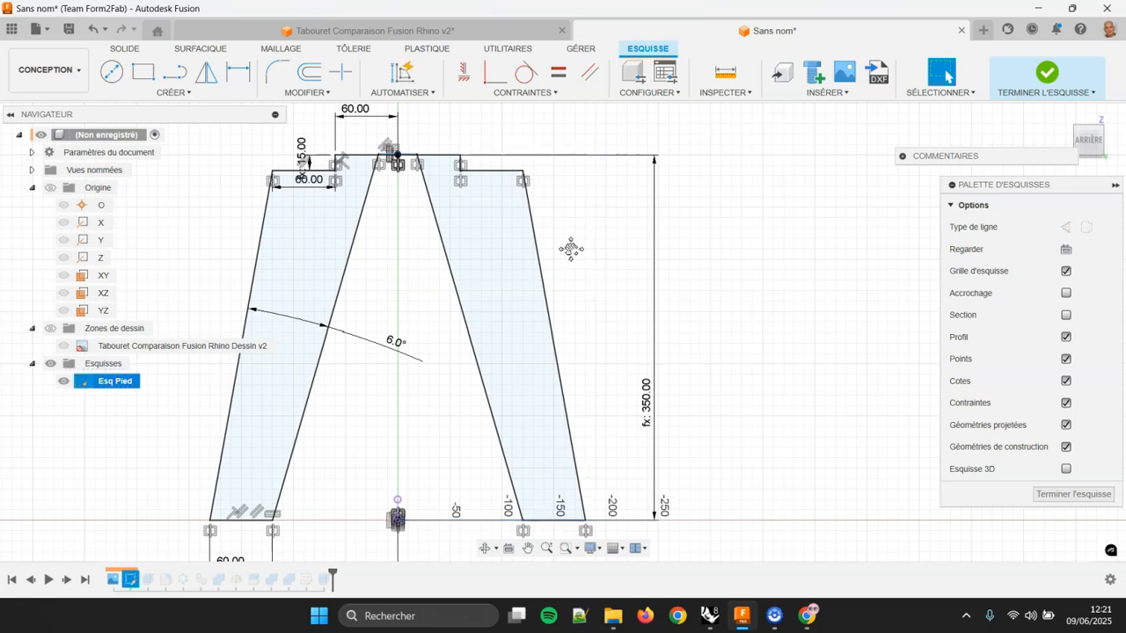
- Lower the opening's upper edge to about 44 mm below the leg profile's top edge
scroll(422, 159, "up", 3)
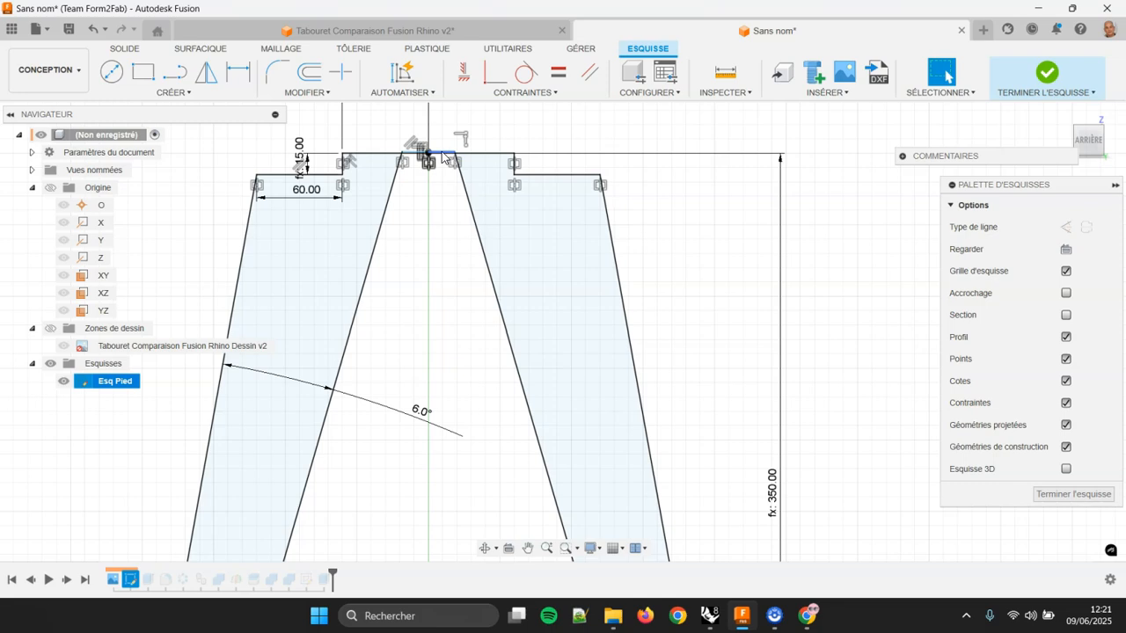
left_click_drag(446, 157, 444, 220)
mouse_move(572, 132)
middle_mouse_down()
mouse_move(628, 139)
mouse_move(584, 145)
mouse_move(558, 191)
middle_mouse_up()
scroll(576, 168, "down", 1)
scroll(553, 219, "down", 1)
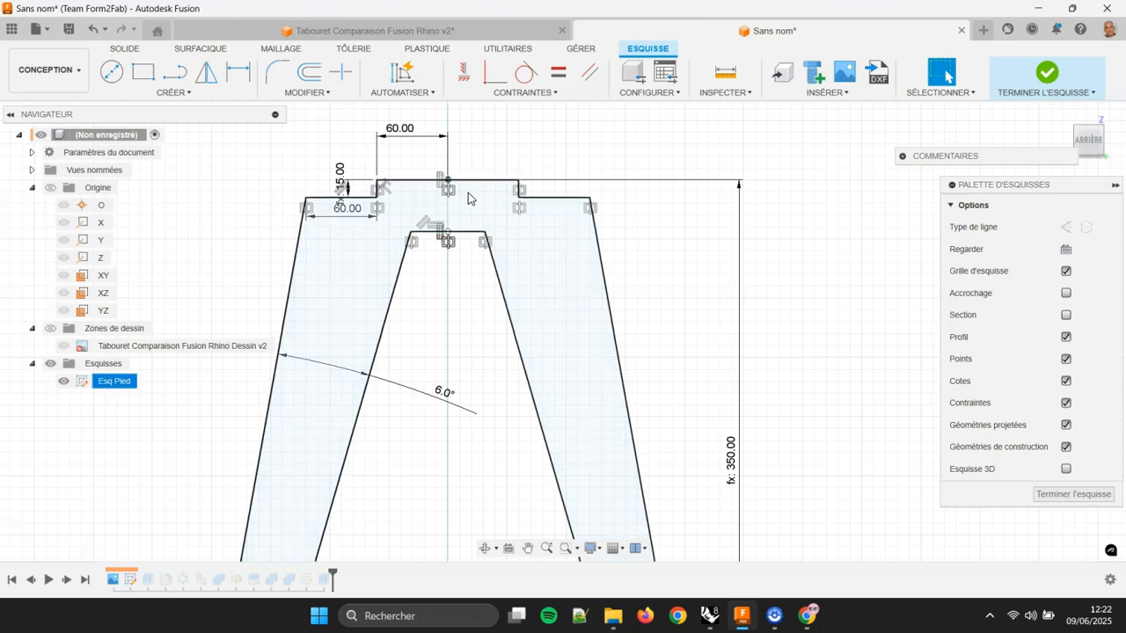
- Dimension the distance from the leg's top edge to the opening's upper edge at 100 mm and finish the sketch
scroll(464, 225, "up", 2)
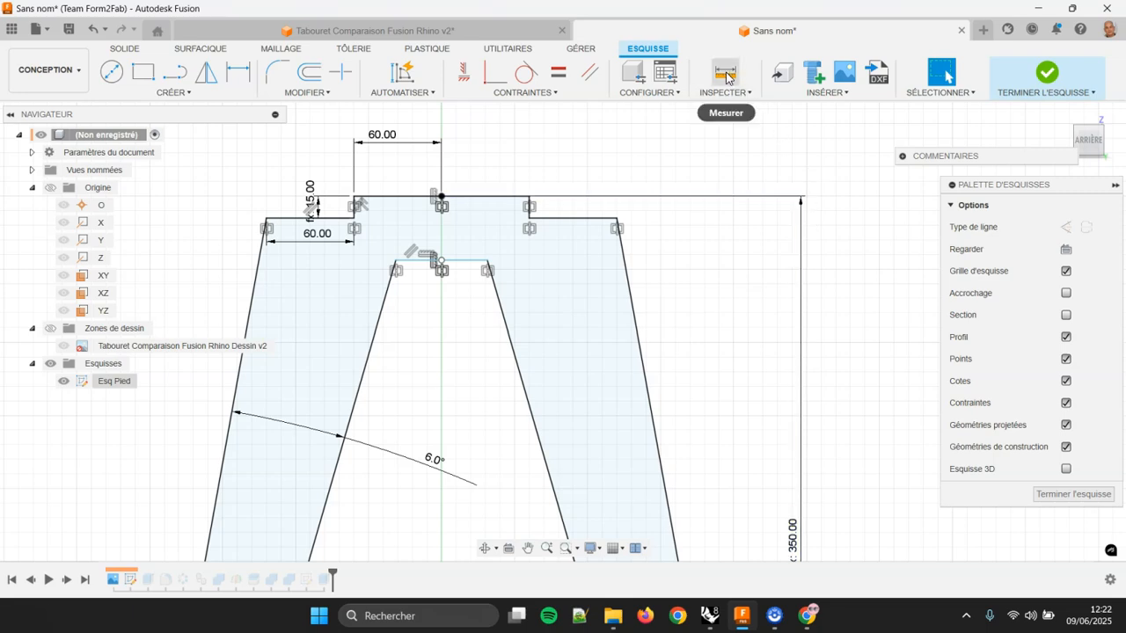
key("d")
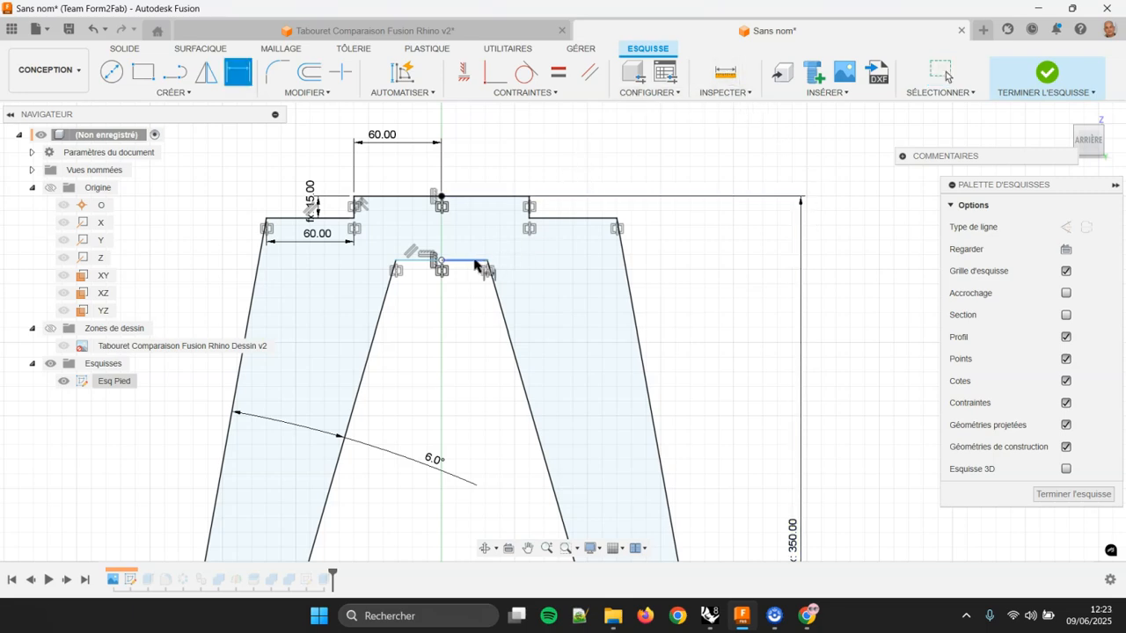
left_click(466, 260)
left_click(487, 196)
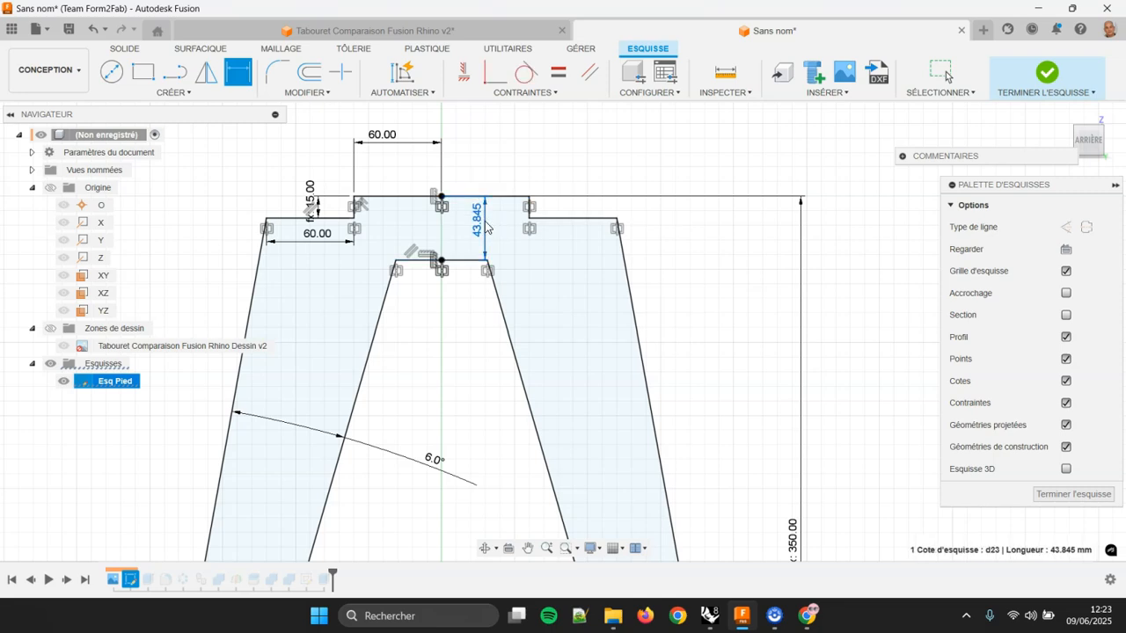
left_click(486, 221)
type("100")
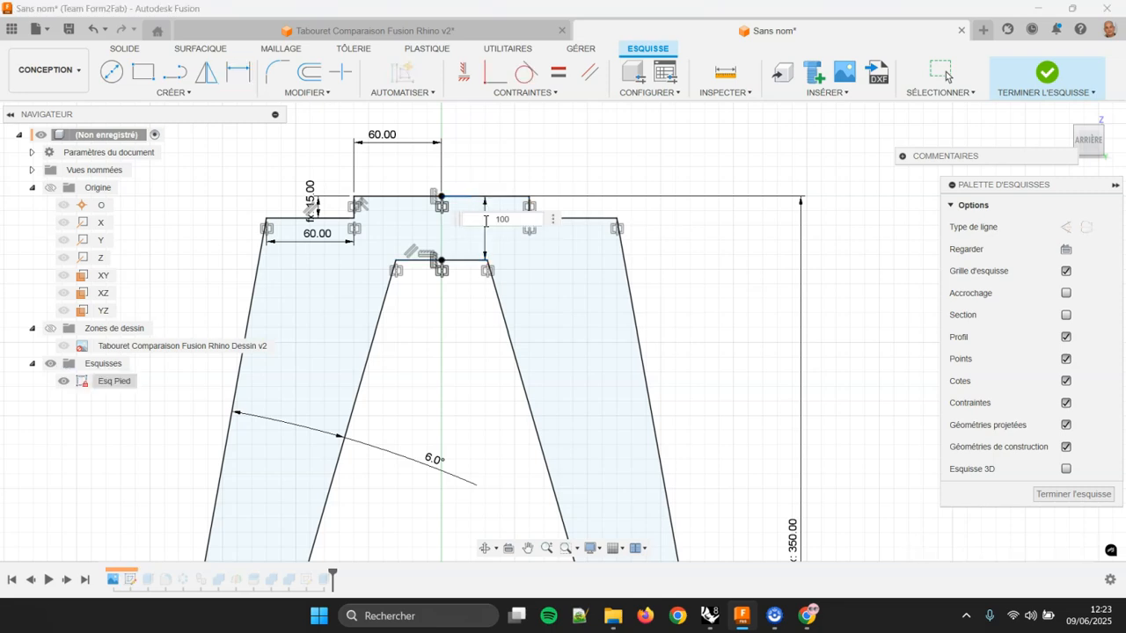
key("Return")
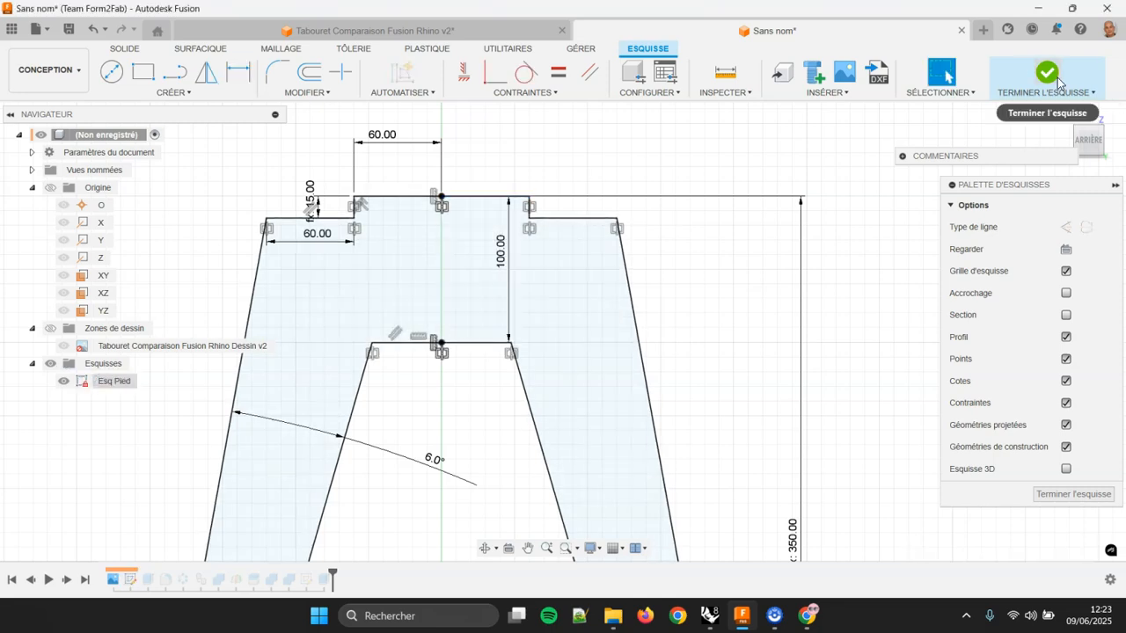
left_click(1048, 76)
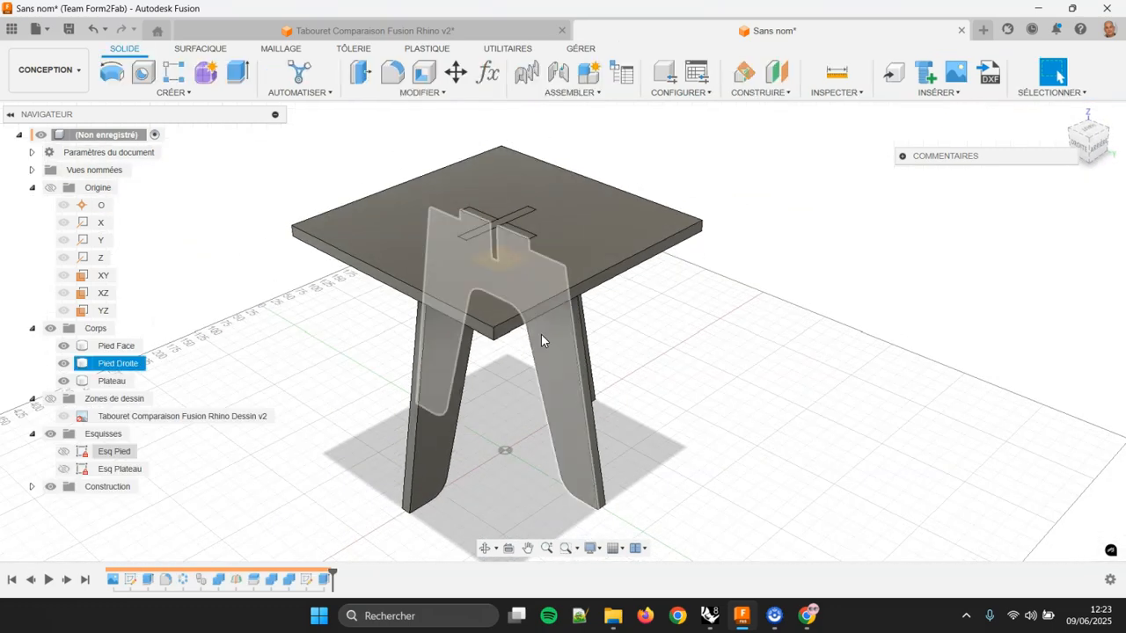
middle_click_drag(541, 335, 787, 296, "shift")
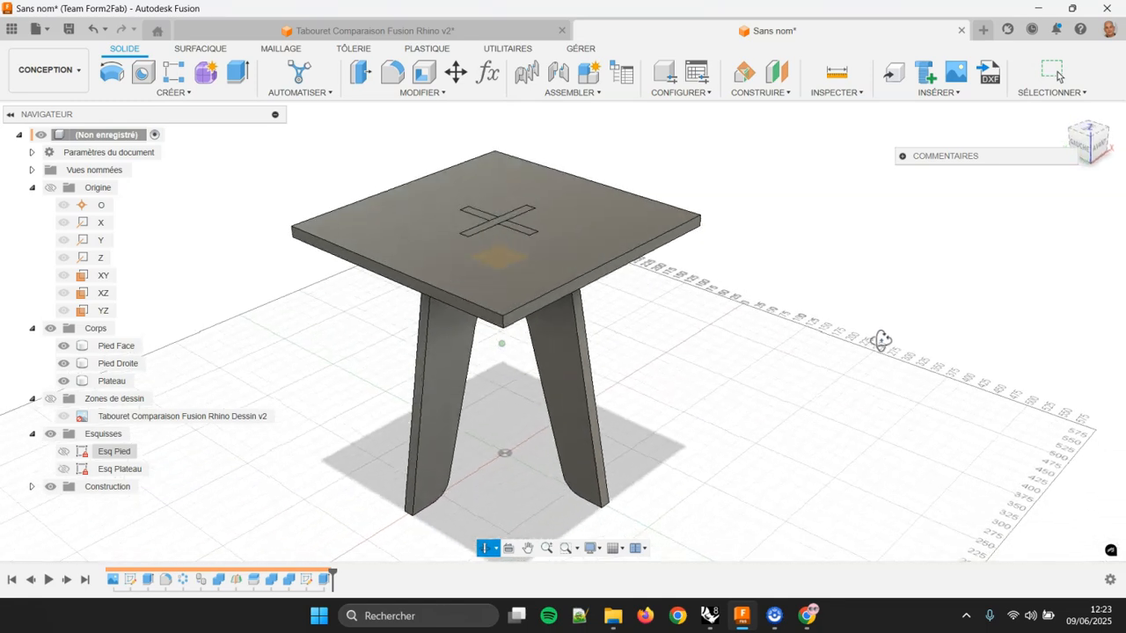